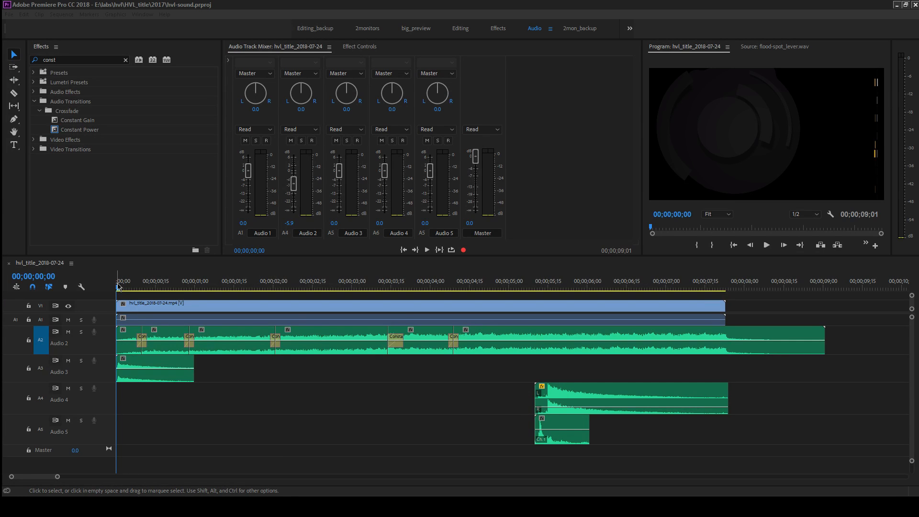
- Preview the opening of the sequence, solo the Audio 1 track, and return the playhead to 00;00;00;00
{"action": "left_click", "coordinate": [119, 287]}
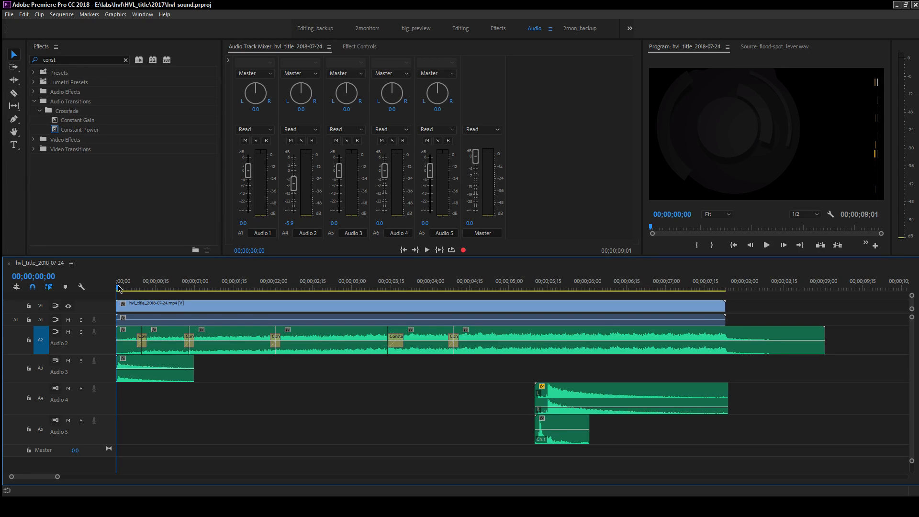
{"action": "key", "text": "space"}
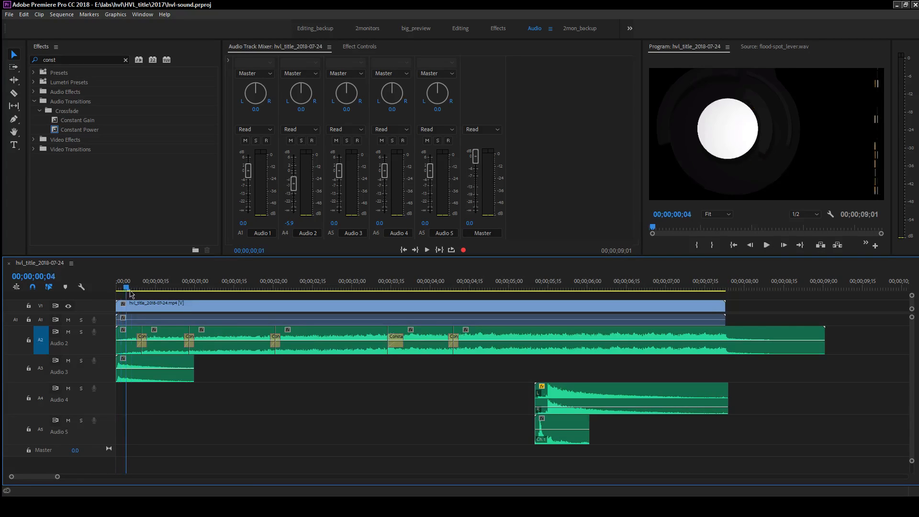
{"action": "left_click", "coordinate": [82, 320]}
{"action": "left_click_drag", "start_coordinate": [150, 288], "coordinate": [116, 316]}
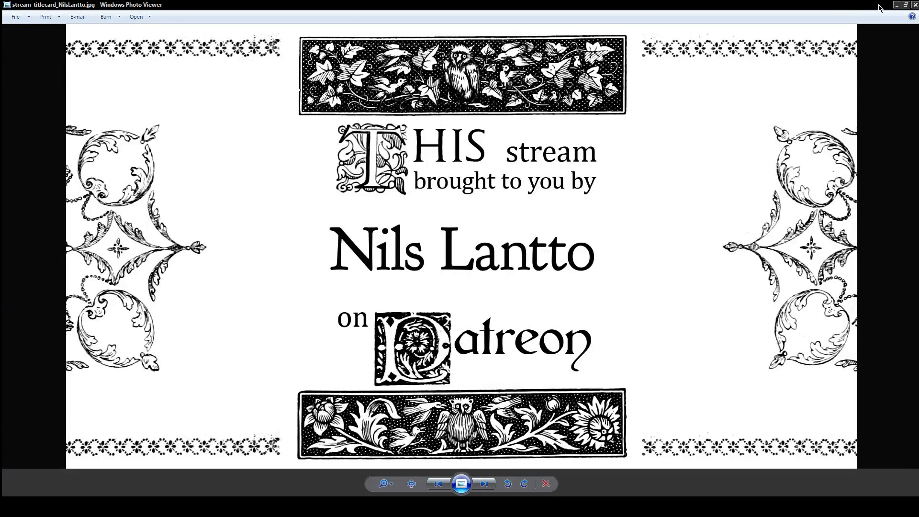
- Minimise the title card image, switch back to Premiere Pro, and save the hvl-sound project
{"action": "left_click", "coordinate": [898, 5]}
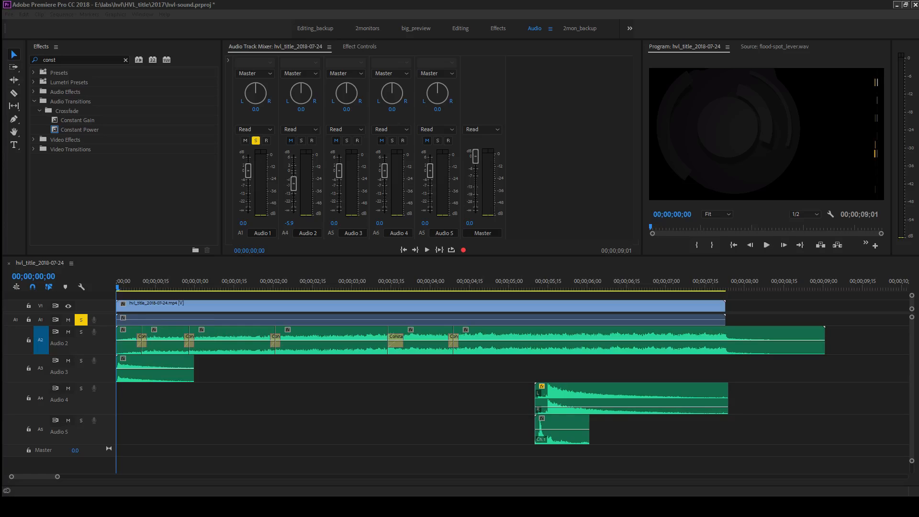
{"action": "left_click", "coordinate": [249, 4]}
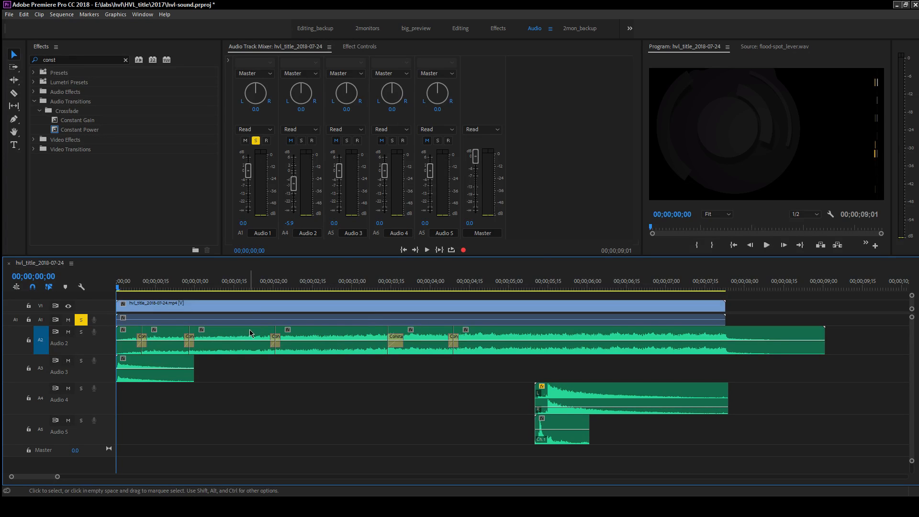
{"action": "key", "text": "ctrl+s"}
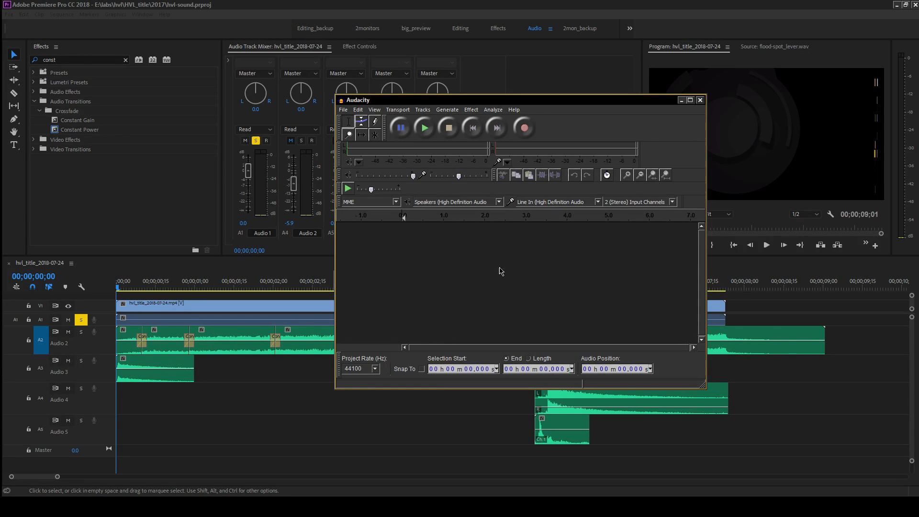
- Return from Audacity to the Premiere Pro timeline and scrub the sequence to 00;00;05;07
{"action": "left_click", "coordinate": [267, 378]}
{"action": "key", "text": "space"}
{"action": "left_click_drag", "start_coordinate": [302, 273], "coordinate": [506, 279]}
{"action": "left_click_drag", "start_coordinate": [175, 287], "coordinate": [531, 292]}
- Examine the recorded sound files and bins in the floating Project panel and close the panel
{"action": "left_click_drag", "start_coordinate": [0, 68], "coordinate": [147, 52]}
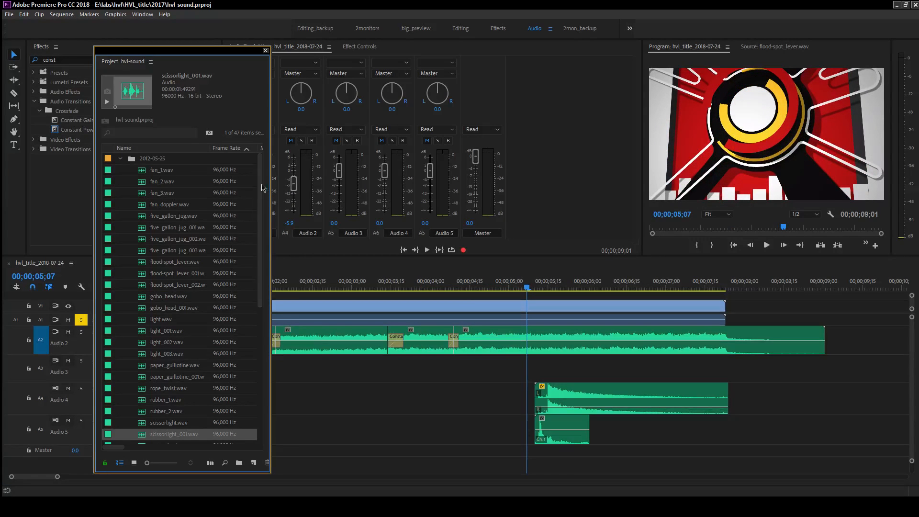
{"action": "left_click_drag", "start_coordinate": [260, 187], "coordinate": [280, 148]}
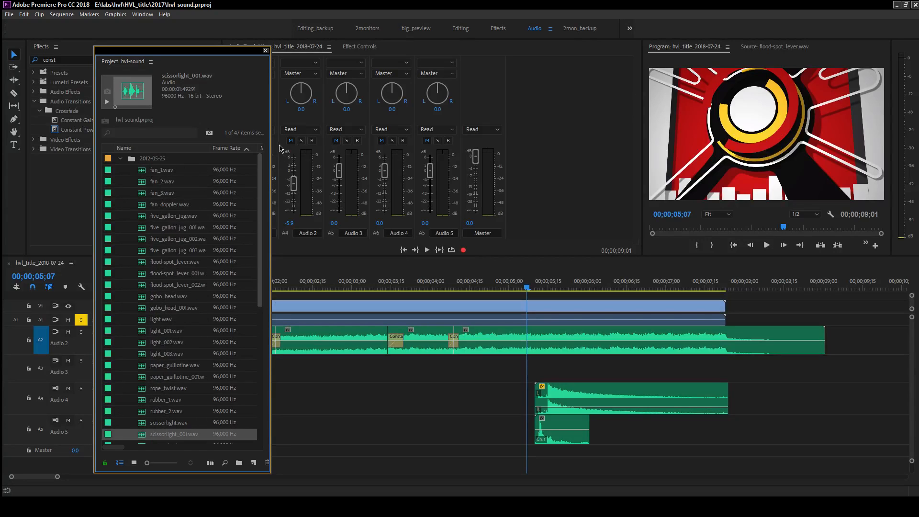
{"action": "left_click", "coordinate": [151, 160]}
{"action": "left_click_drag", "start_coordinate": [258, 206], "coordinate": [259, 342]}
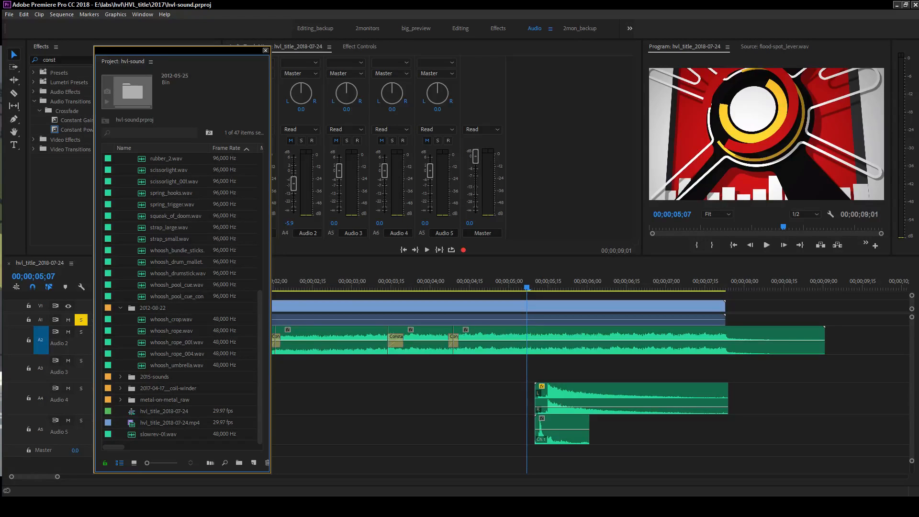
{"action": "key", "text": "ctrl+w"}
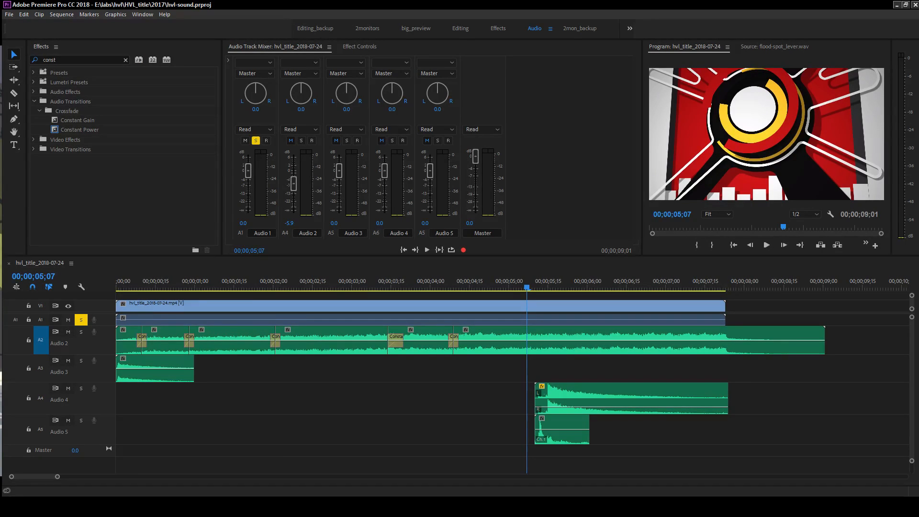
- Return the playhead to the sequence start and turn off solo on the Audio 1 track
{"action": "left_click", "coordinate": [250, 394]}
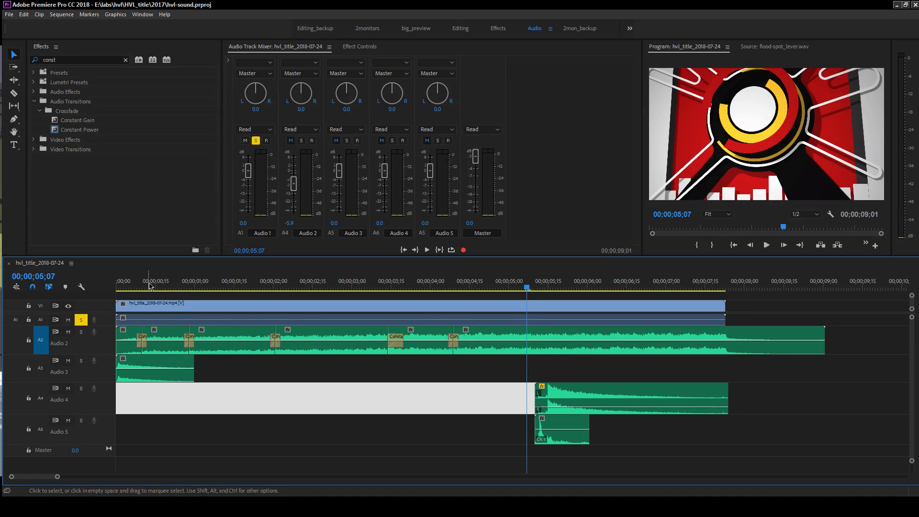
{"action": "key", "text": "Home"}
{"action": "left_click", "coordinate": [83, 325]}
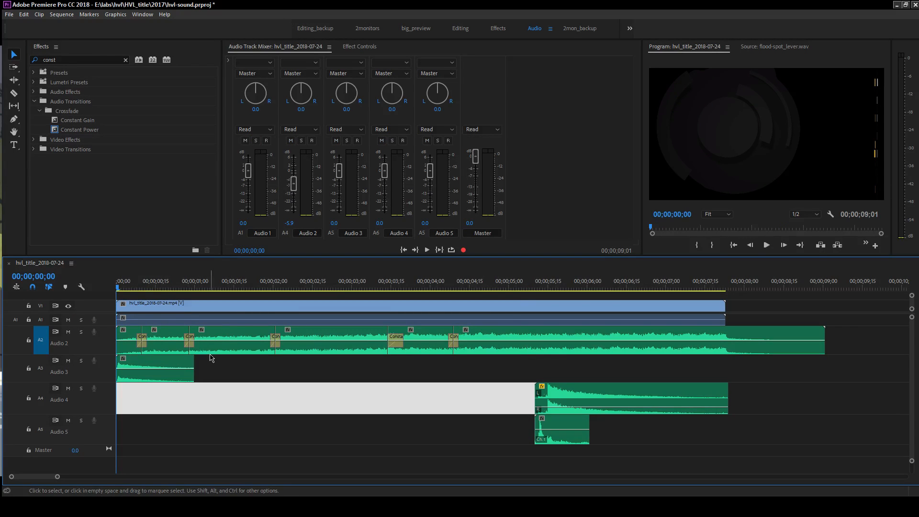
{"action": "left_click", "coordinate": [212, 360]}
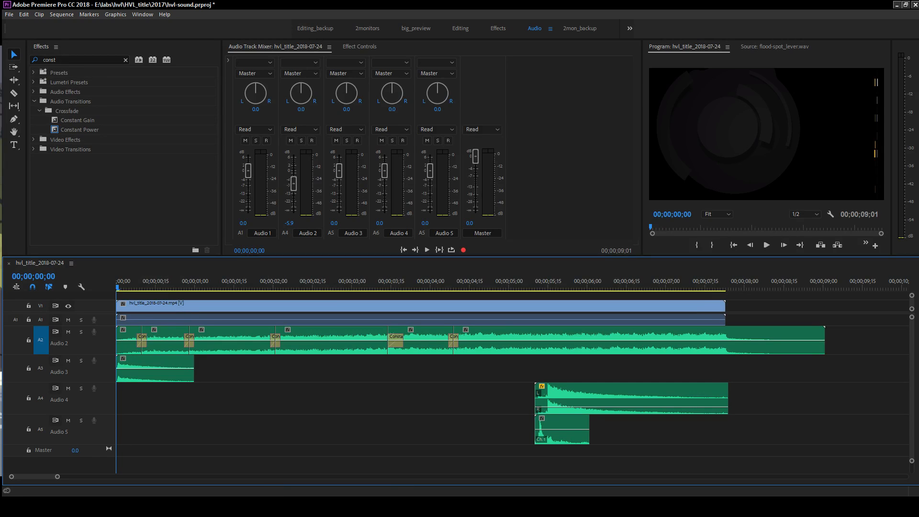
- Minimise Audacity, check the system load in Windows Task Manager, and return to Premiere Pro
{"action": "left_click", "coordinate": [293, 506]}
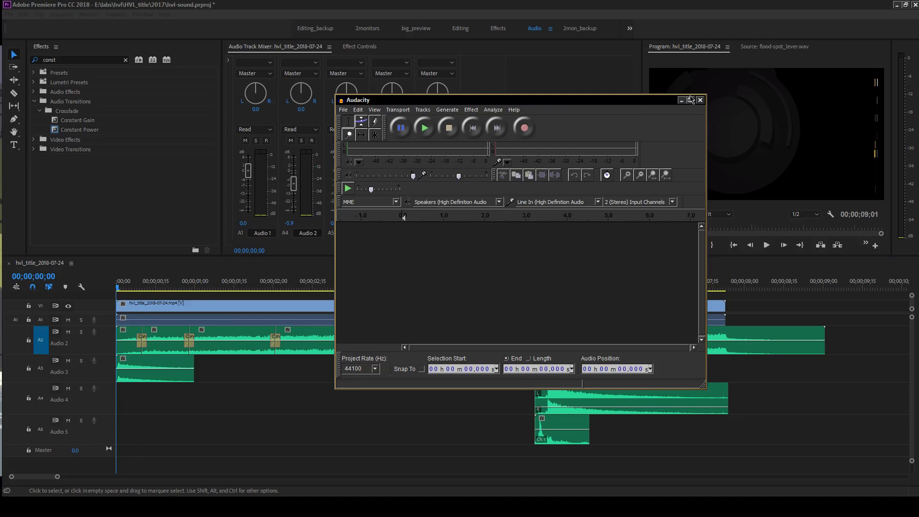
{"action": "left_click", "coordinate": [681, 100]}
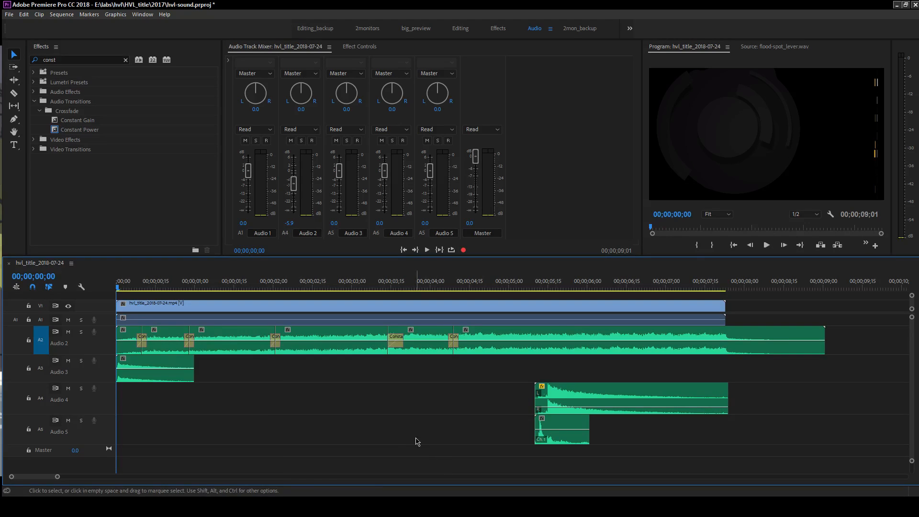
{"action": "left_click", "coordinate": [338, 506]}
{"action": "key", "text": "alt+Tab"}
{"action": "left_click", "coordinate": [216, 507]}
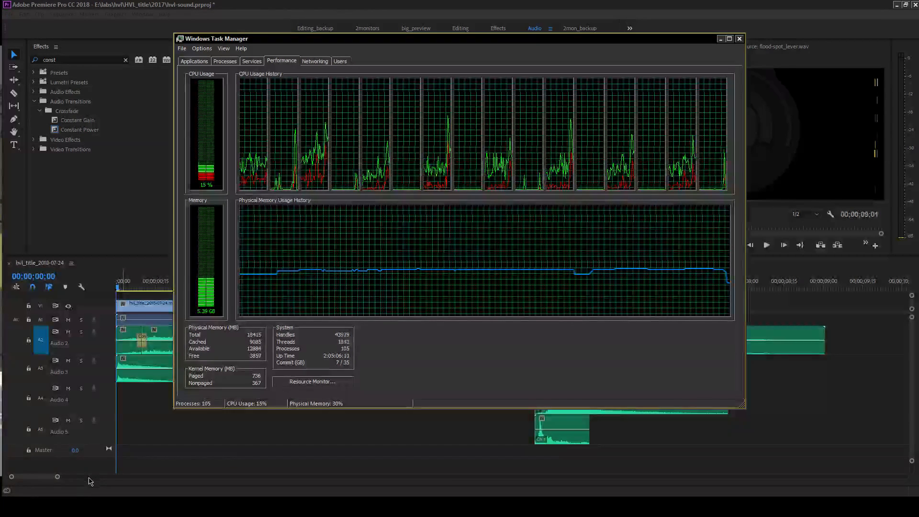
{"action": "left_click", "coordinate": [115, 502]}
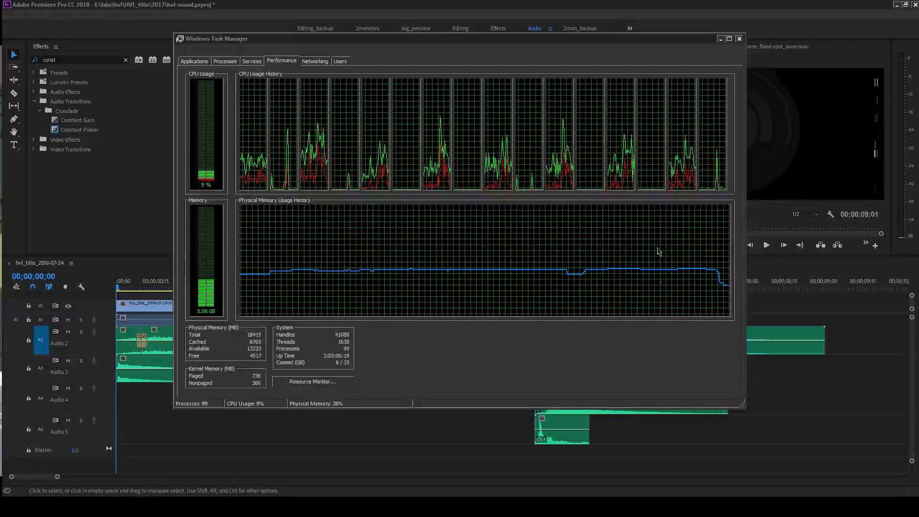
{"action": "left_click", "coordinate": [720, 38]}
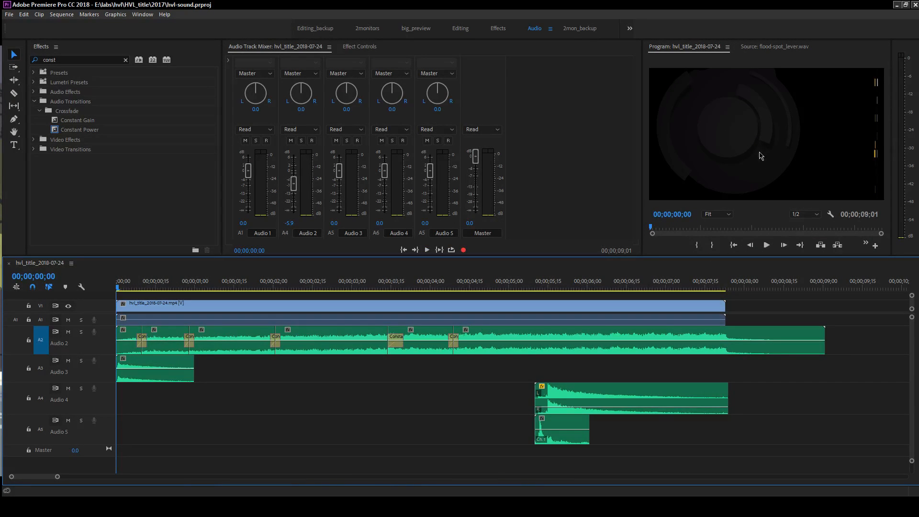
- Play the whole title sequence in the maximised Program monitor, restore the layout, and scrub through the timeline
{"action": "key", "text": "grave"}
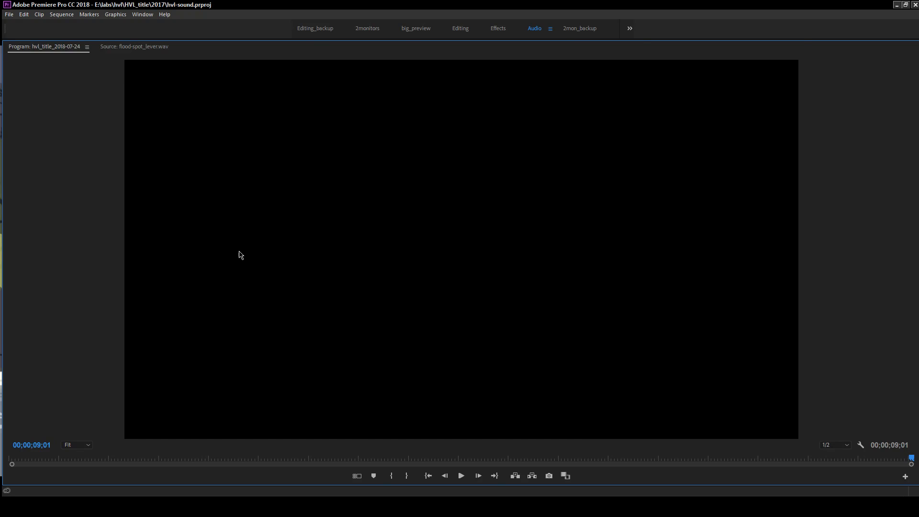
{"action": "key", "text": "grave"}
{"action": "left_click", "coordinate": [130, 277]}
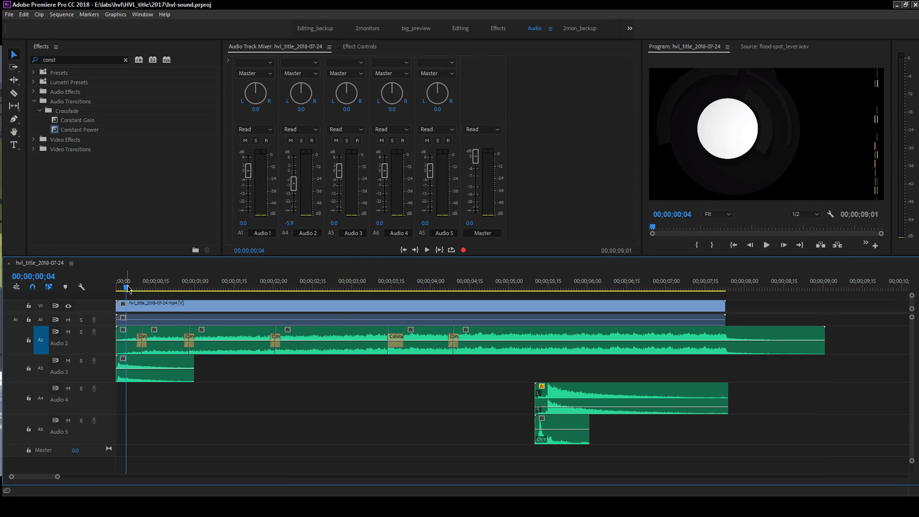
{"action": "left_click_drag", "start_coordinate": [128, 287], "coordinate": [519, 287]}
- Mute the Audio 2 track, preview the opening sound from the start, and move the playhead to 00;00;00;16
{"action": "left_click", "coordinate": [68, 331]}
{"action": "left_click_drag", "start_coordinate": [161, 287], "coordinate": [81, 287]}
{"action": "key", "text": "space"}
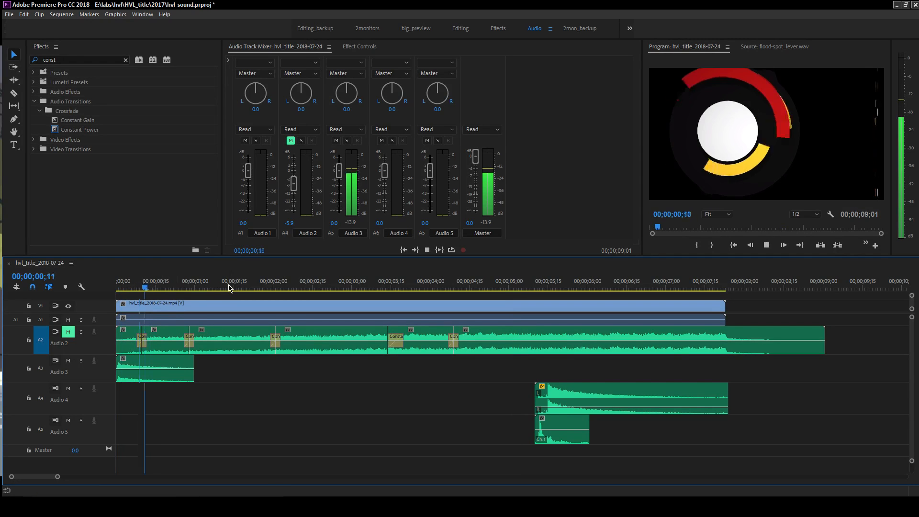
{"action": "key", "text": "space"}
{"action": "mouse_move", "coordinate": [145, 288]}
{"action": "left_mouse_down"}
{"action": "mouse_move", "coordinate": [135, 288]}
{"action": "mouse_move", "coordinate": [158, 290]}
{"action": "left_mouse_up"}
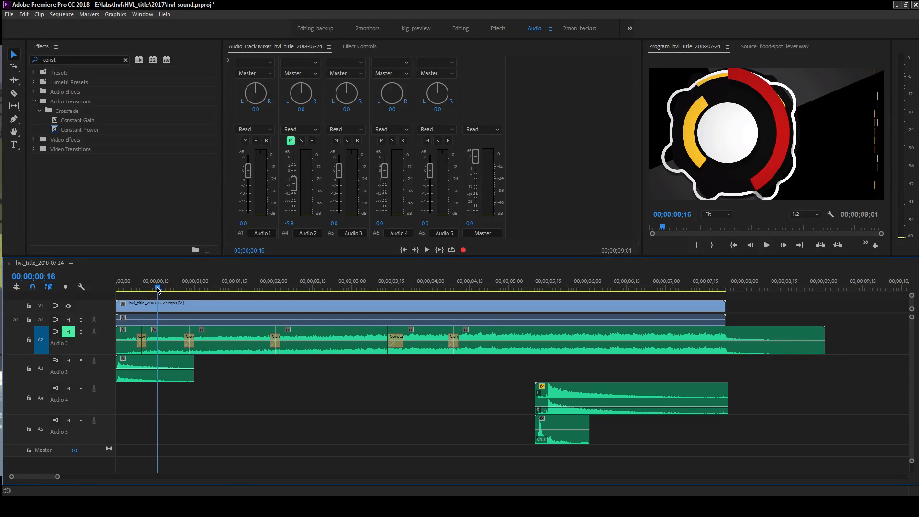
- Preview the logo impact sounds on Audio 4 and Audio 5, playing from 00;00;05;08 and again from 00;00;05;14
{"action": "key", "text": "alt+Tab"}
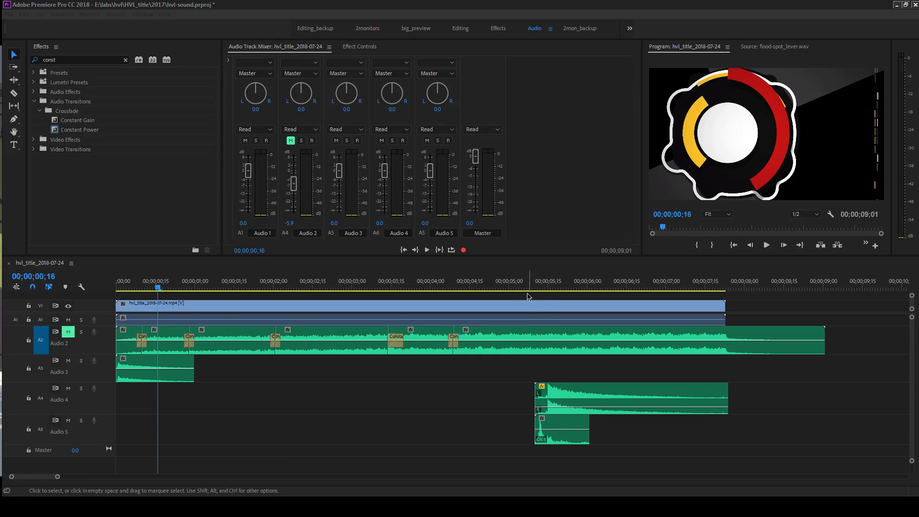
{"action": "left_click_drag", "start_coordinate": [538, 289], "coordinate": [529, 288]}
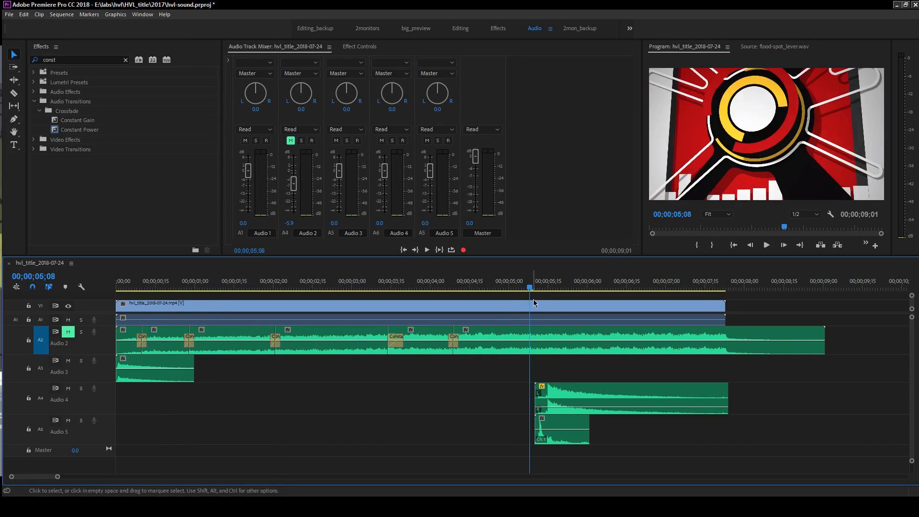
{"action": "key", "text": "space"}
{"action": "key", "text": "space"}
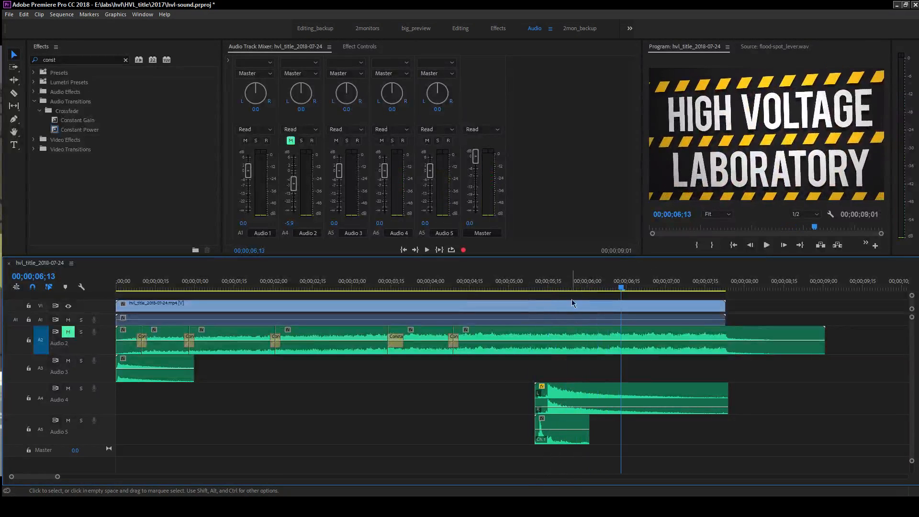
{"action": "left_click", "coordinate": [547, 287]}
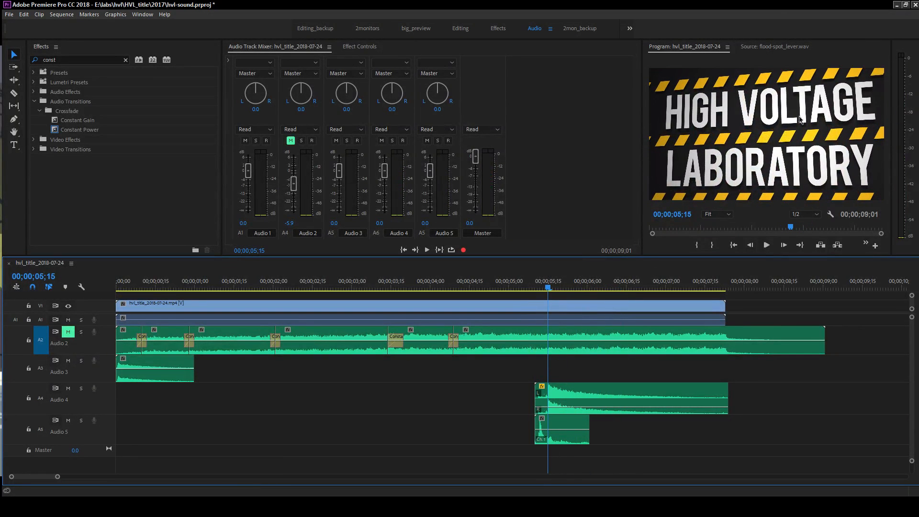
{"action": "left_click", "coordinate": [546, 287]}
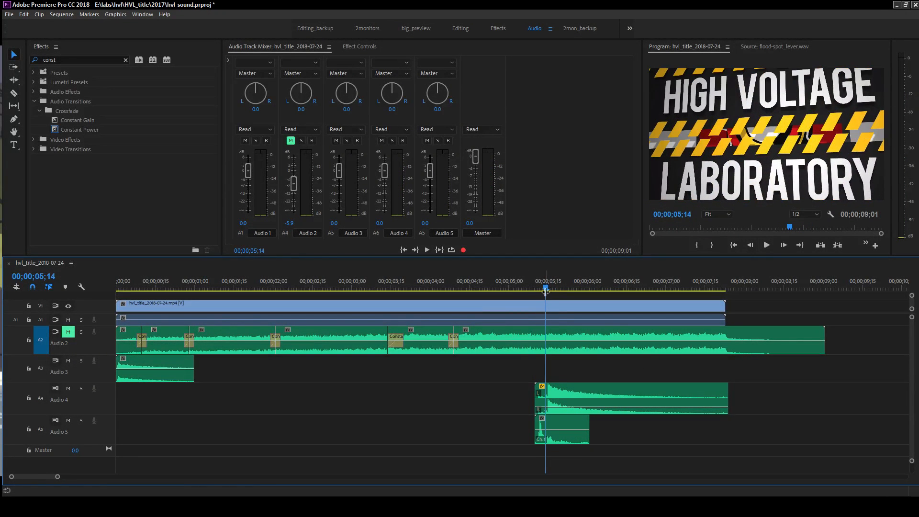
{"action": "key", "text": "space"}
{"action": "key", "text": "space"}
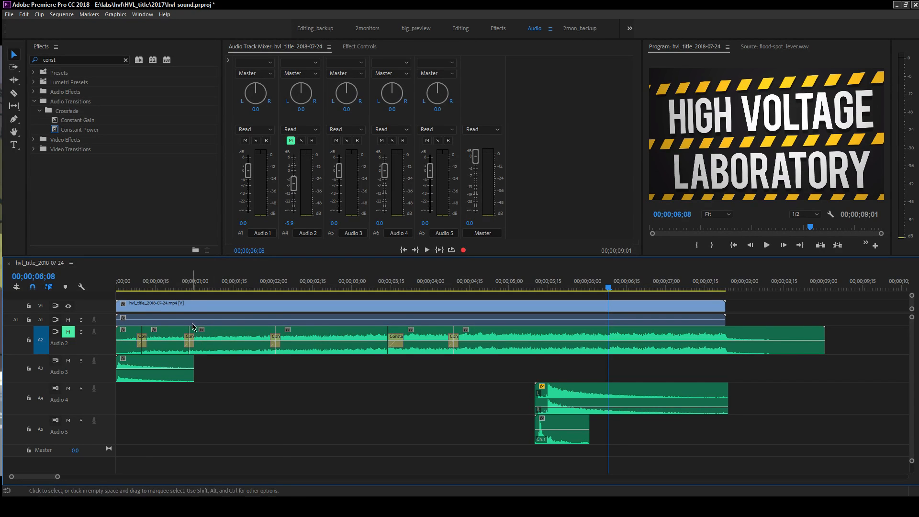
- Place the playhead at 00;00;00;07 and bring up the Project panel to browse its sound files
{"action": "left_click", "coordinate": [134, 287]}
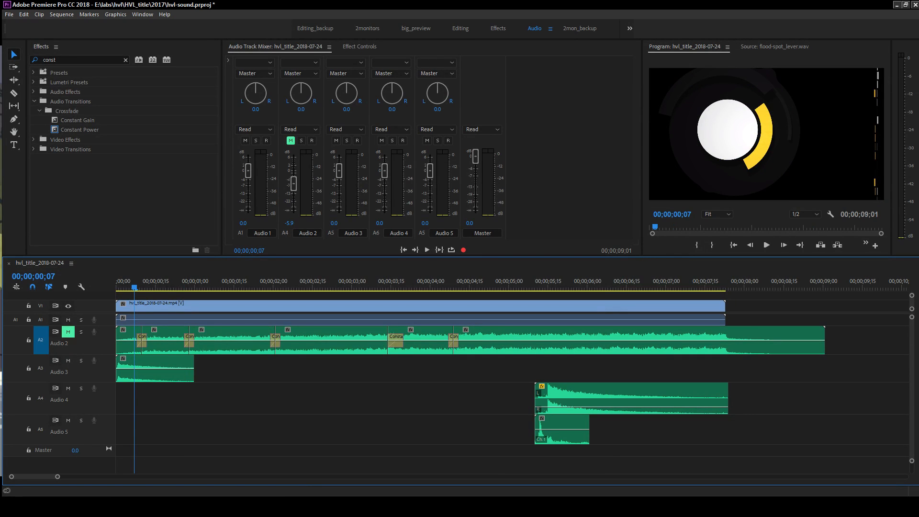
{"action": "key", "text": "shift+1"}
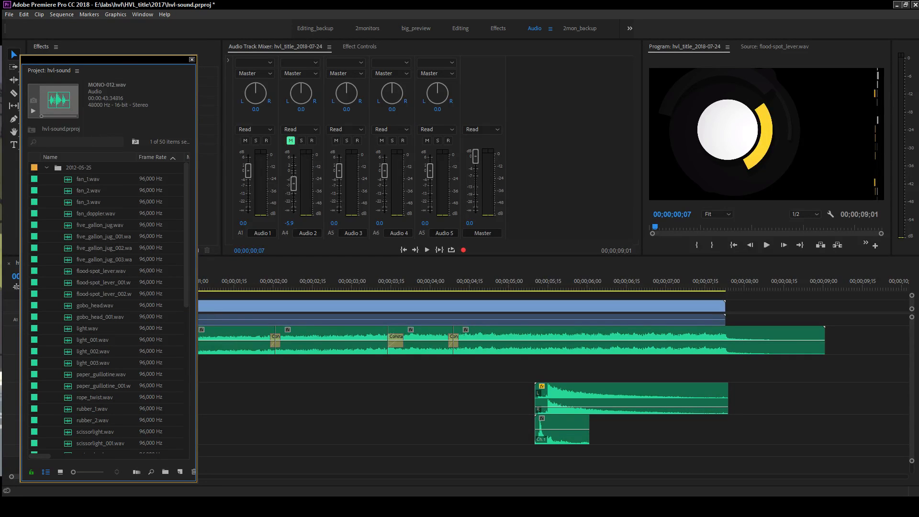
{"action": "scroll", "coordinate": [123, 238], "scroll_direction": "down", "scroll_amount": 5}
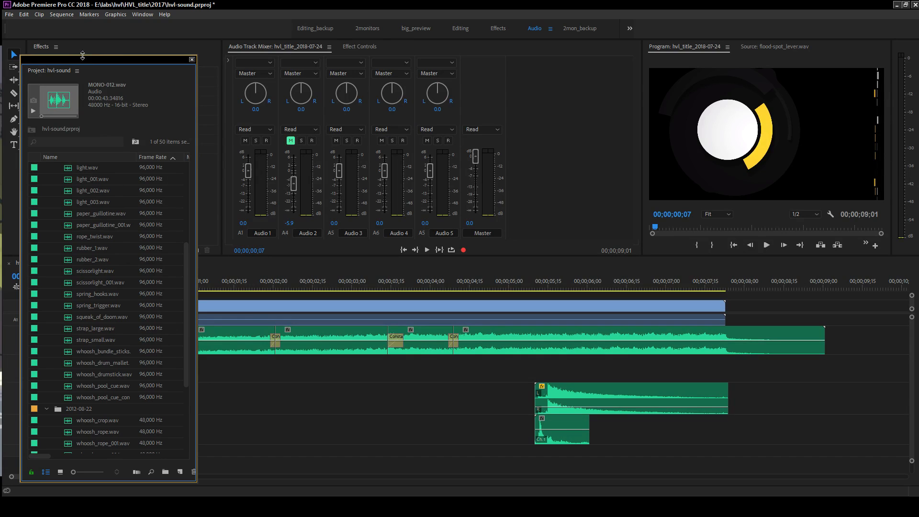
- Dock the floating Project panel as a narrow full-height column, narrow the Effects panel, and widen the Audio Track Mixer to show all tracks
{"action": "left_click_drag", "start_coordinate": [38, 72], "coordinate": [91, 83]}
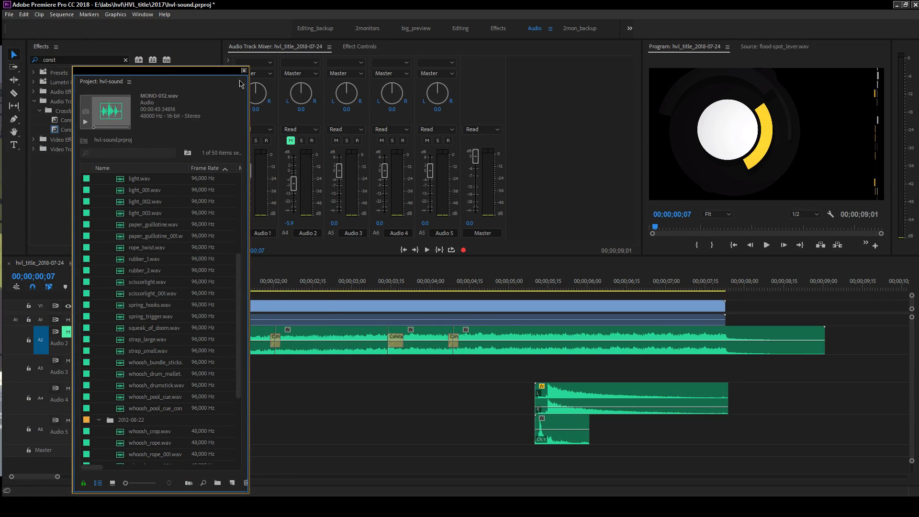
{"action": "left_click_drag", "start_coordinate": [164, 71], "coordinate": [241, 80]}
{"action": "left_click_drag", "start_coordinate": [180, 91], "coordinate": [8, 122]}
{"action": "mouse_move", "coordinate": [461, 258]}
{"action": "left_mouse_down"}
{"action": "mouse_move", "coordinate": [141, 263]}
{"action": "mouse_move", "coordinate": [160, 263]}
{"action": "left_mouse_up"}
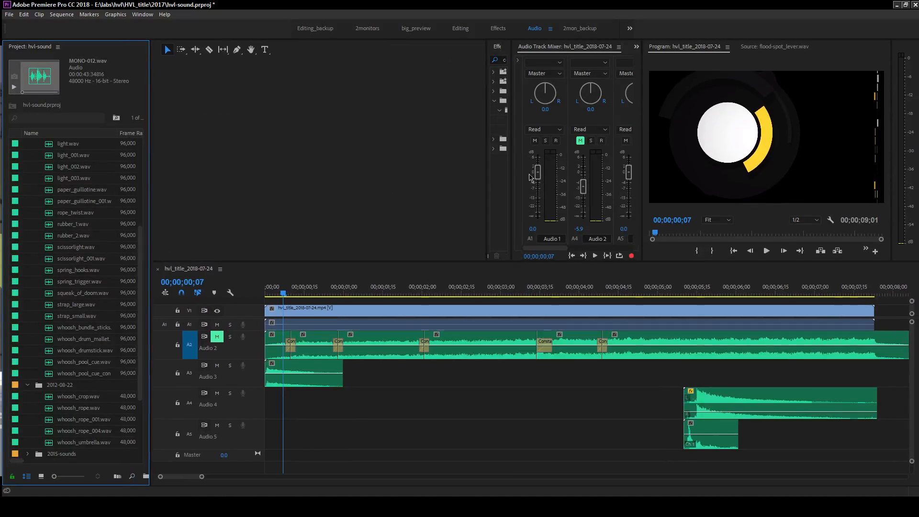
{"action": "left_click_drag", "start_coordinate": [486, 187], "coordinate": [152, 191]}
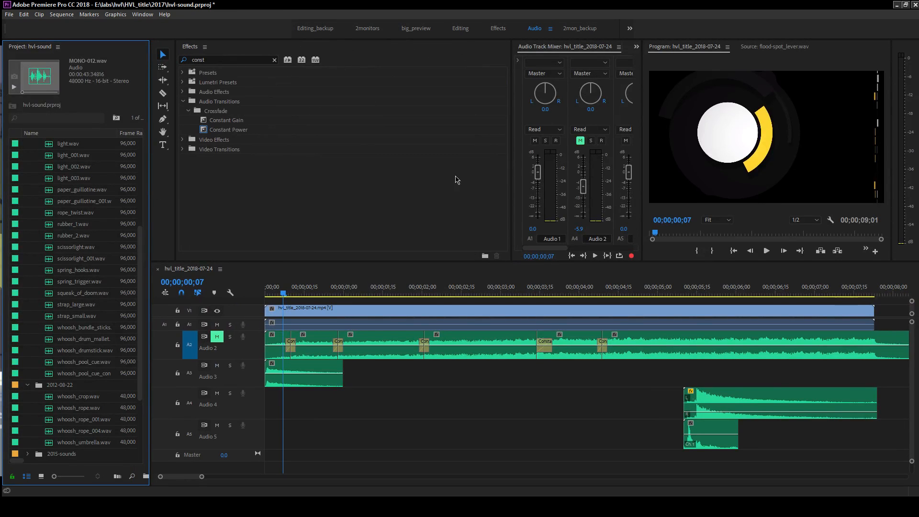
{"action": "left_click_drag", "start_coordinate": [511, 189], "coordinate": [260, 193]}
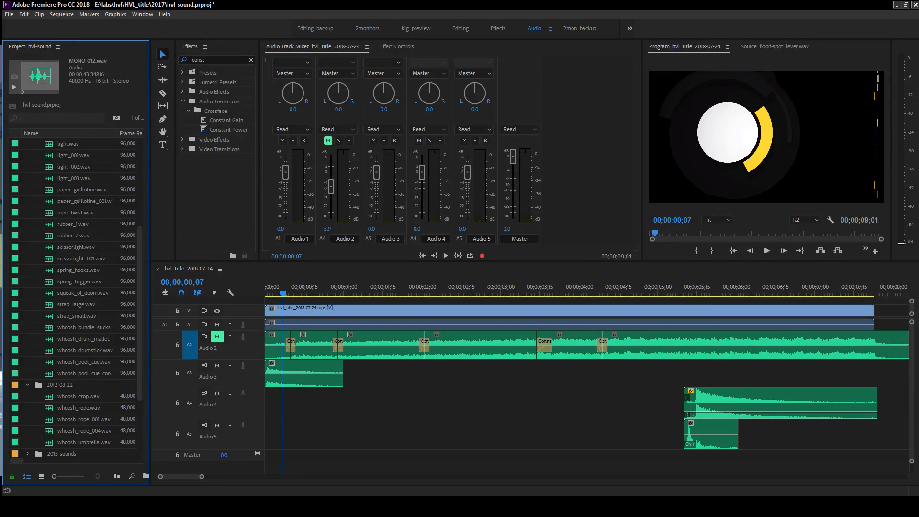
- Add five_gallon_jug_001.wav, five_gallon_jug_002.wav and five_gallon_jug_003.wav to a new audio track below Audio 5
{"action": "left_click", "coordinate": [79, 214]}
{"action": "scroll", "coordinate": [57, 230], "scroll_direction": "up", "scroll_amount": 5}
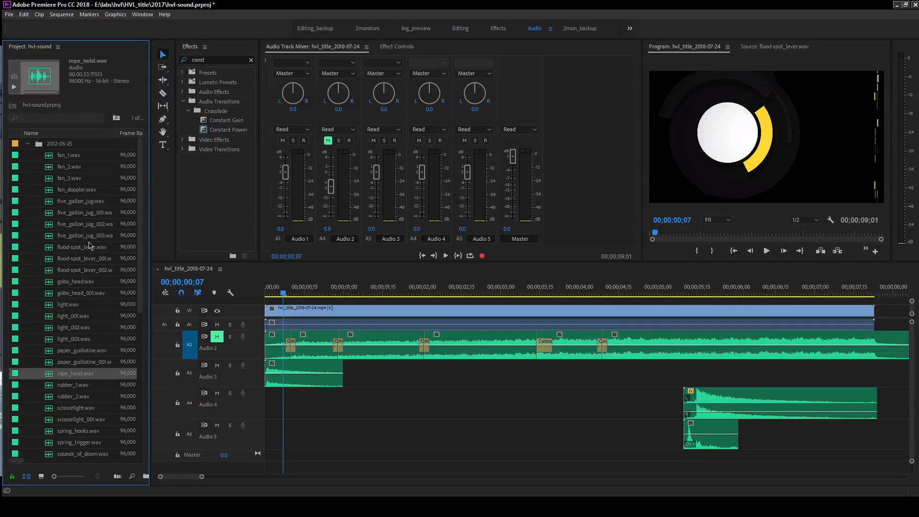
{"action": "left_click", "coordinate": [90, 213]}
{"action": "left_click", "coordinate": [88, 235], "text": "shift"}
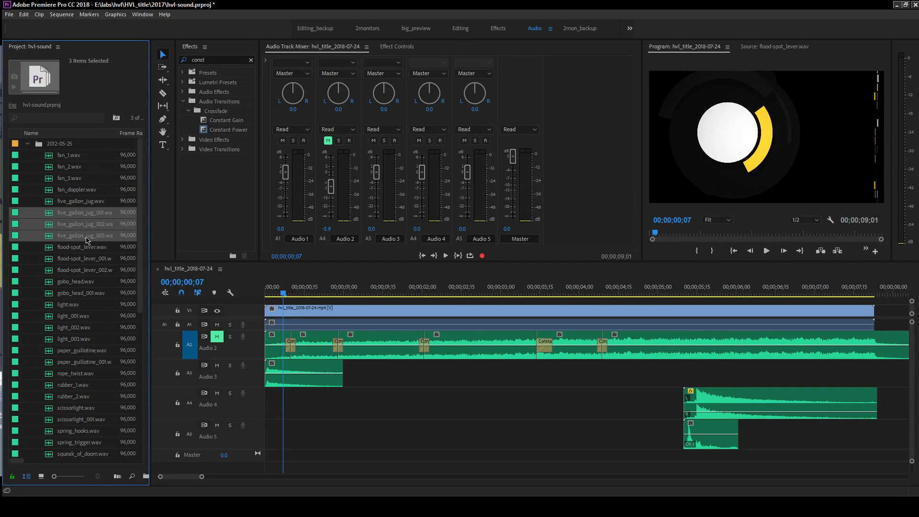
{"action": "left_click_drag", "start_coordinate": [75, 216], "coordinate": [407, 471]}
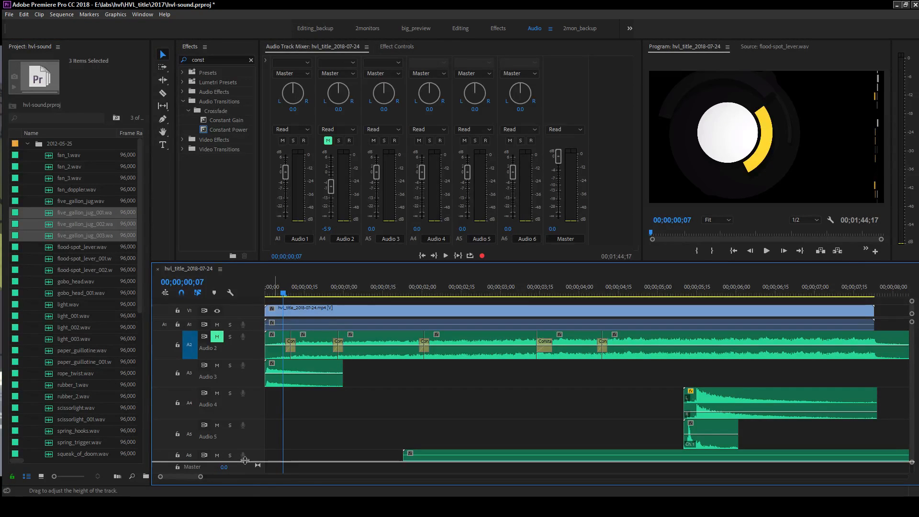
- Make the Audio 6 track taller, fit its three jug clips in the timeline view, and select the longest one
{"action": "left_click_drag", "start_coordinate": [245, 461], "coordinate": [246, 473]}
{"action": "scroll", "coordinate": [618, 421], "scroll_direction": "down", "scroll_amount": 5}
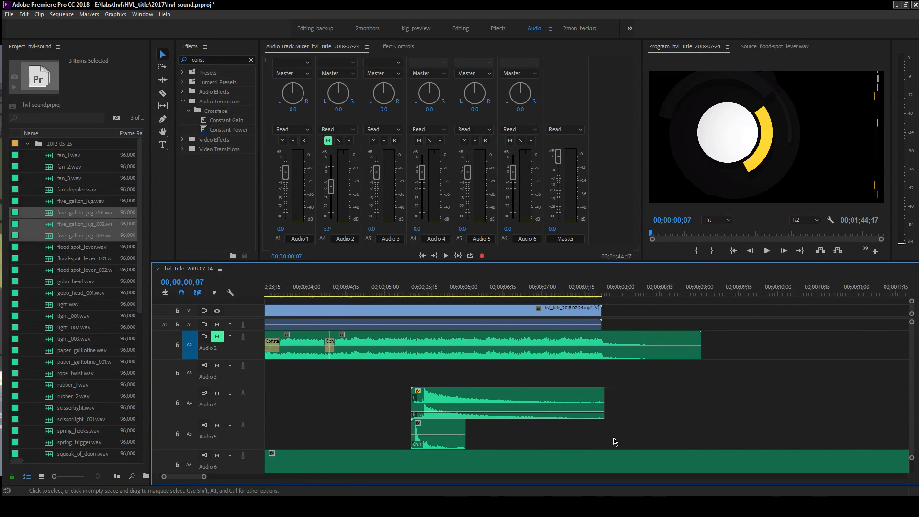
{"action": "scroll", "coordinate": [624, 448], "scroll_direction": "down", "scroll_amount": 2}
{"action": "left_click_drag", "start_coordinate": [206, 479], "coordinate": [429, 477]}
{"action": "left_click", "coordinate": [607, 457]}
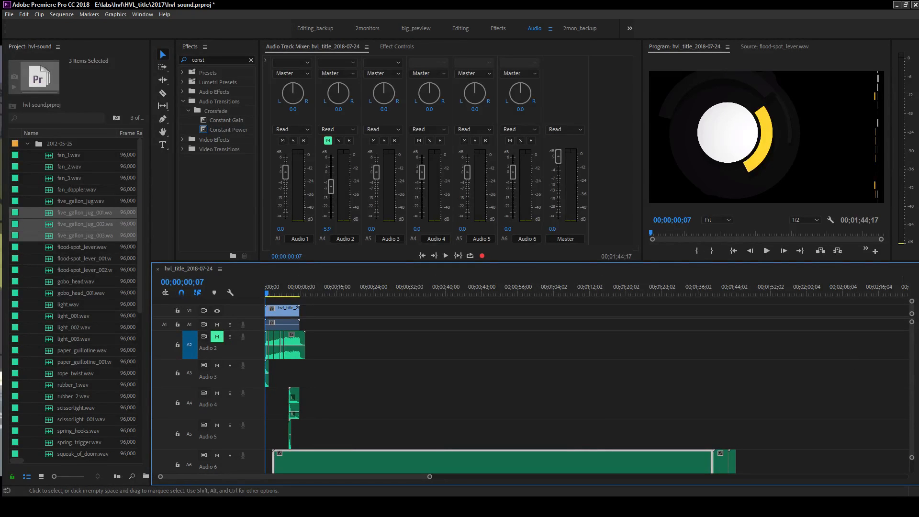
{"action": "left_click_drag", "start_coordinate": [911, 377], "coordinate": [911, 382]}
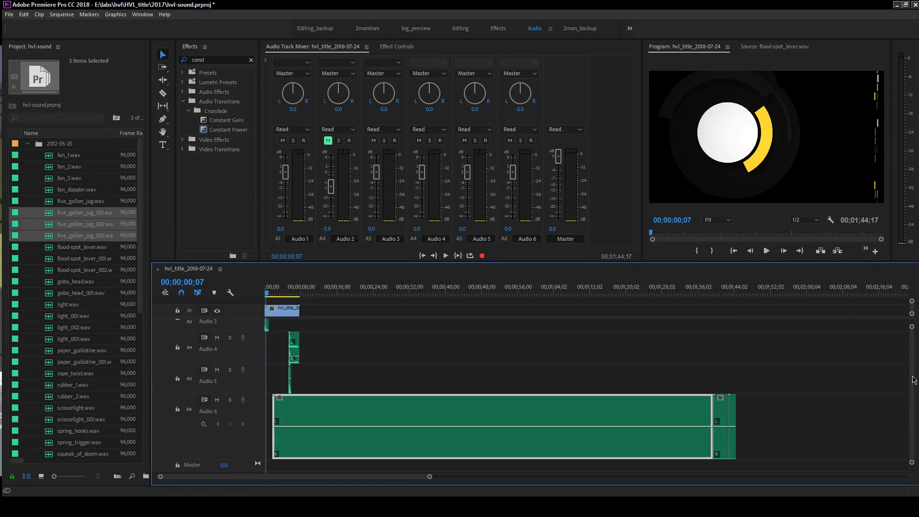
- Audition the long five_gallon_jug_001.wav clip and delete it from Audio 6
{"action": "double_click", "coordinate": [324, 421]}
{"action": "key", "text": "space"}
{"action": "key", "text": "space"}
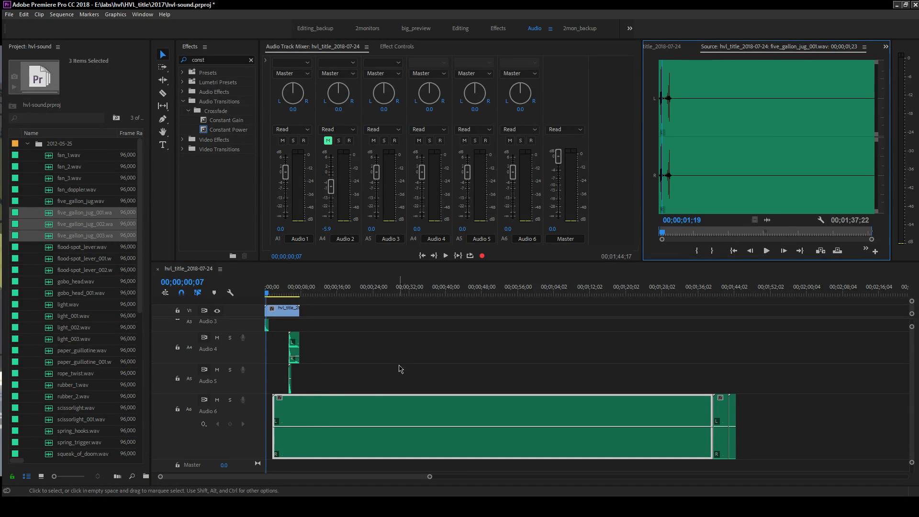
{"action": "left_click", "coordinate": [441, 417]}
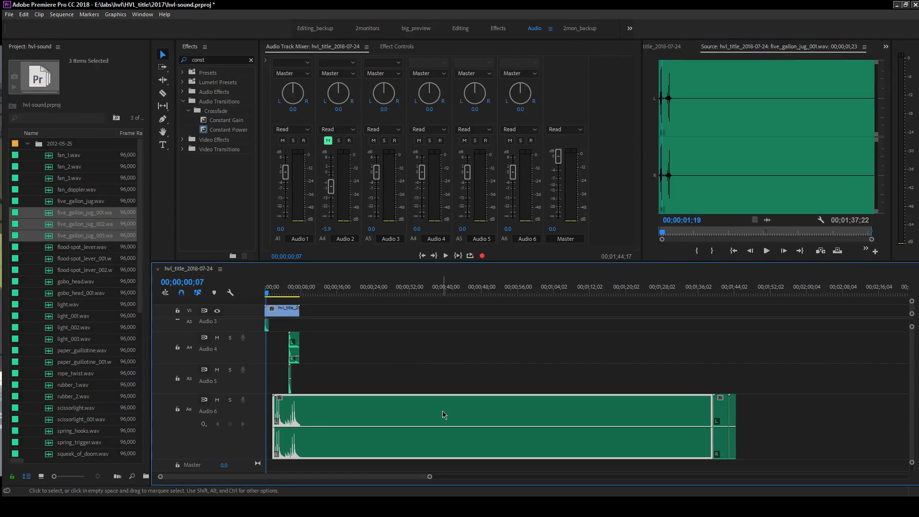
{"action": "key", "text": "Delete"}
- Move the two remaining jug clips back under the title video, with five_gallon_jug_002.wav starting at about 00;00;01;17 and a gap between them
{"action": "left_click", "coordinate": [723, 412]}
{"action": "left_click_drag", "start_coordinate": [723, 412], "coordinate": [289, 415]}
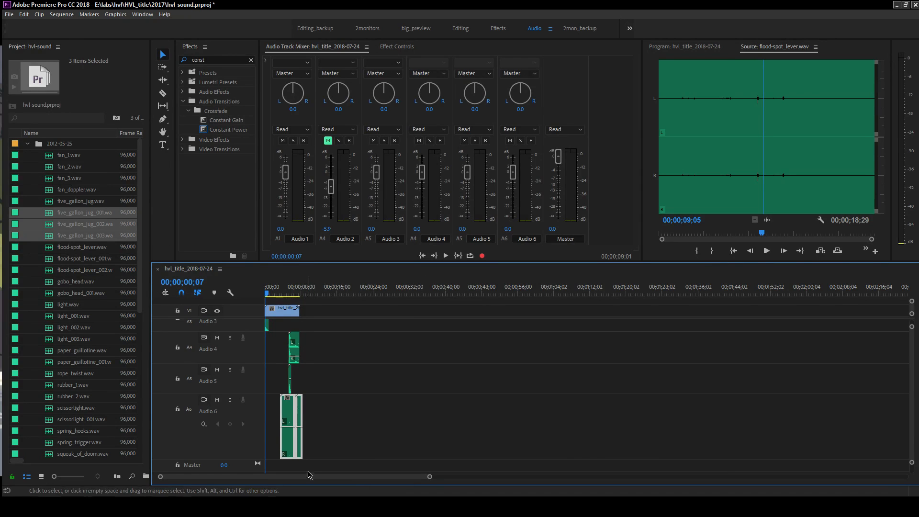
{"action": "left_click_drag", "start_coordinate": [429, 477], "coordinate": [208, 477]}
{"action": "left_click", "coordinate": [413, 429]}
{"action": "left_click_drag", "start_coordinate": [520, 412], "coordinate": [416, 416]}
- Audition five_gallon_jug_002.wav and five_gallon_jug_003.wav from Audio 6 in the Source monitor
{"action": "double_click", "coordinate": [416, 416]}
{"action": "key", "text": "space"}
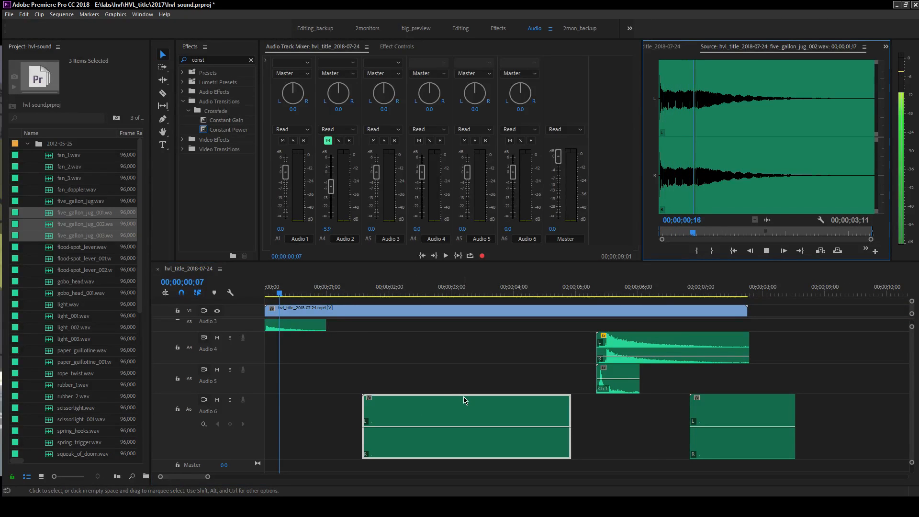
{"action": "double_click", "coordinate": [726, 411]}
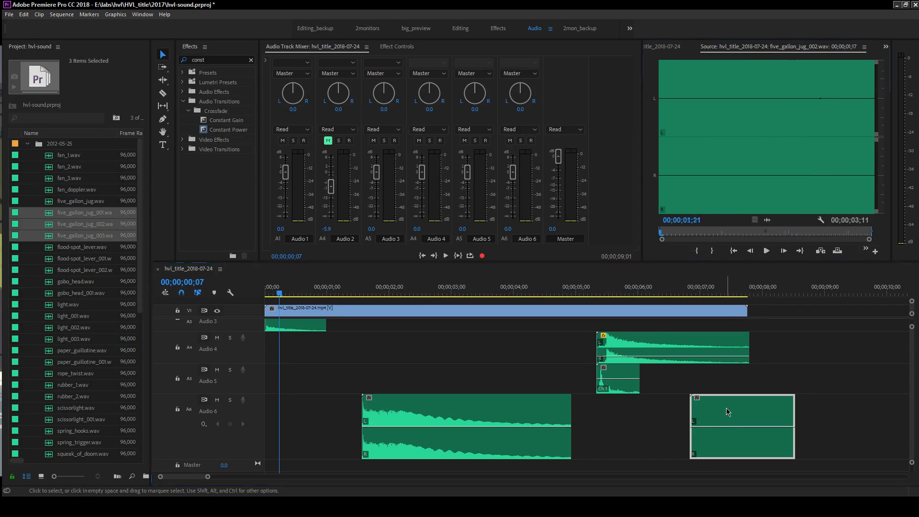
{"action": "key", "text": "space"}
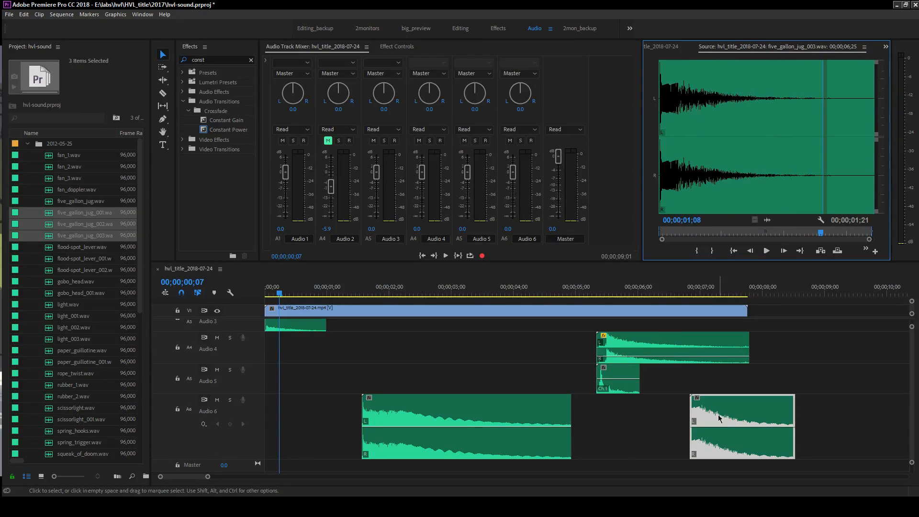
- Move five_gallon_jug_002.wav to the sequence start, try five_gallon_jug_003.wav on the logo impact at 00;00;05;15, and preview it
{"action": "left_click_drag", "start_coordinate": [522, 423], "coordinate": [378, 420]}
{"action": "left_click", "coordinate": [731, 400]}
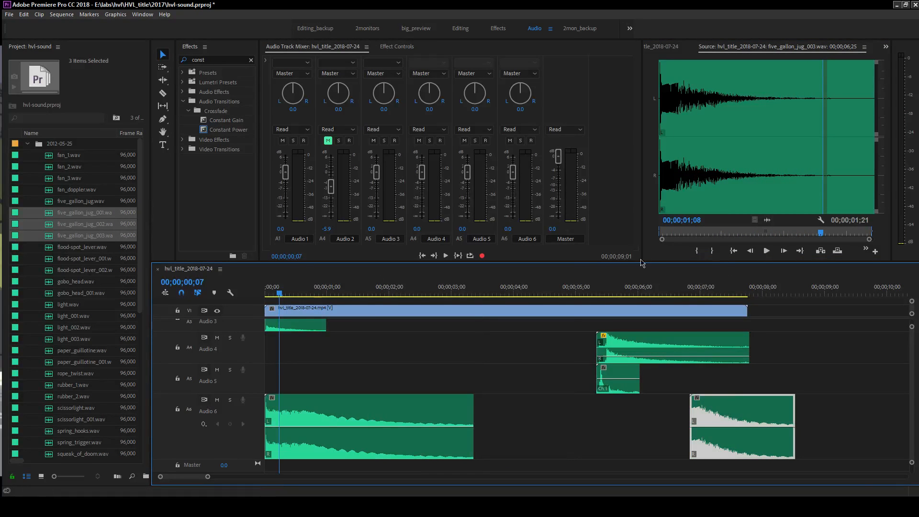
{"action": "left_click", "coordinate": [607, 287]}
{"action": "left_click_drag", "start_coordinate": [740, 409], "coordinate": [650, 396]}
{"action": "key", "text": "space"}
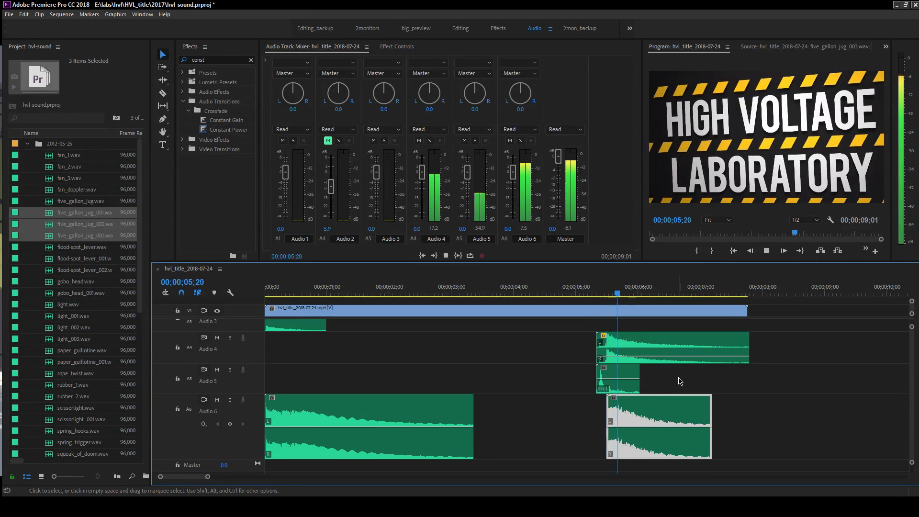
{"action": "key", "text": "space"}
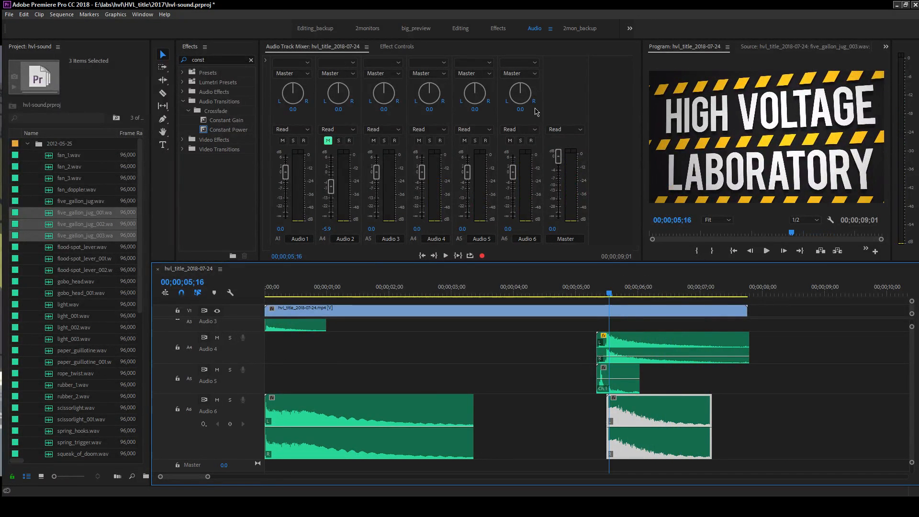
- Open the Audio Clip Mixer, compare it with the Audio Track Mixer, and close it again
{"action": "left_click", "coordinate": [144, 15]}
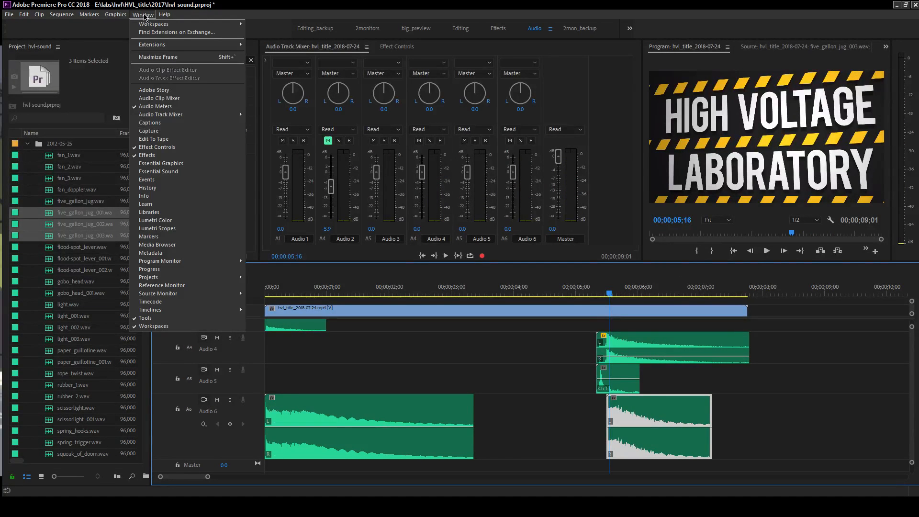
{"action": "left_click", "coordinate": [197, 98]}
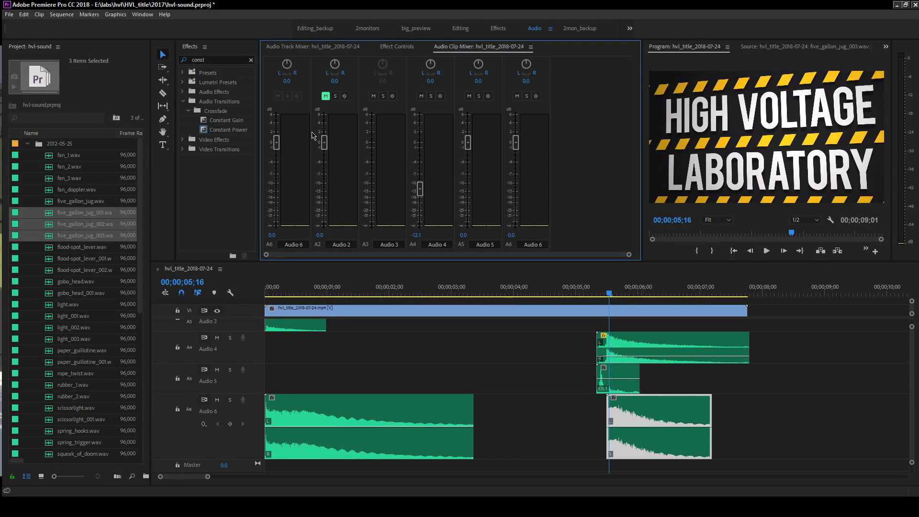
{"action": "left_click", "coordinate": [318, 46]}
{"action": "left_click", "coordinate": [478, 48]}
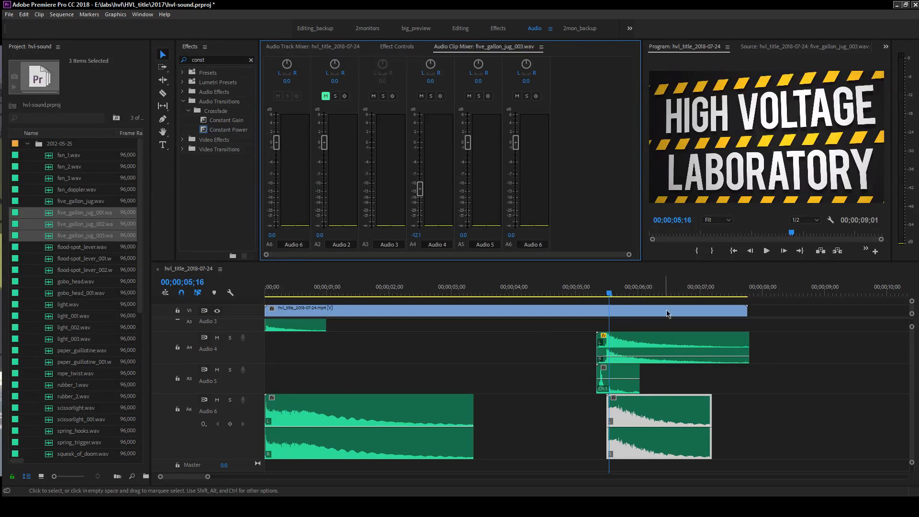
{"action": "left_click", "coordinate": [311, 47]}
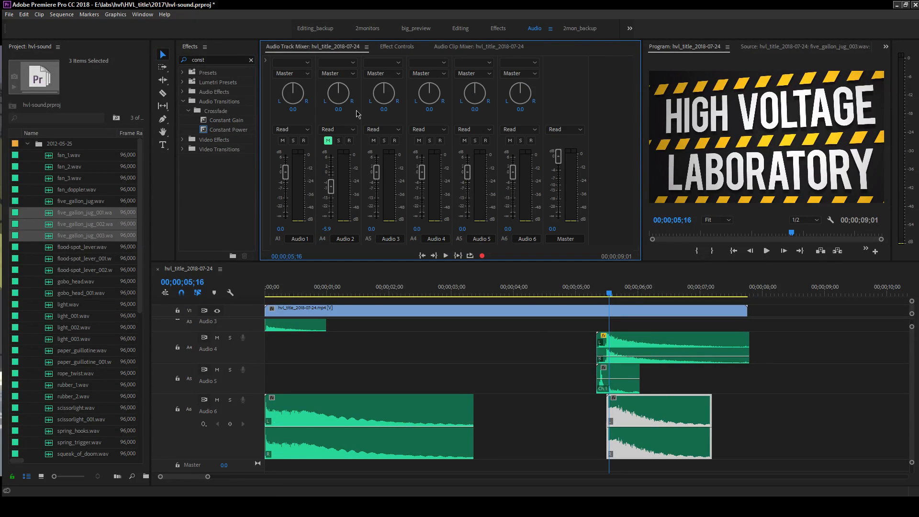
{"action": "left_click", "coordinate": [473, 47]}
{"action": "left_click", "coordinate": [541, 47]}
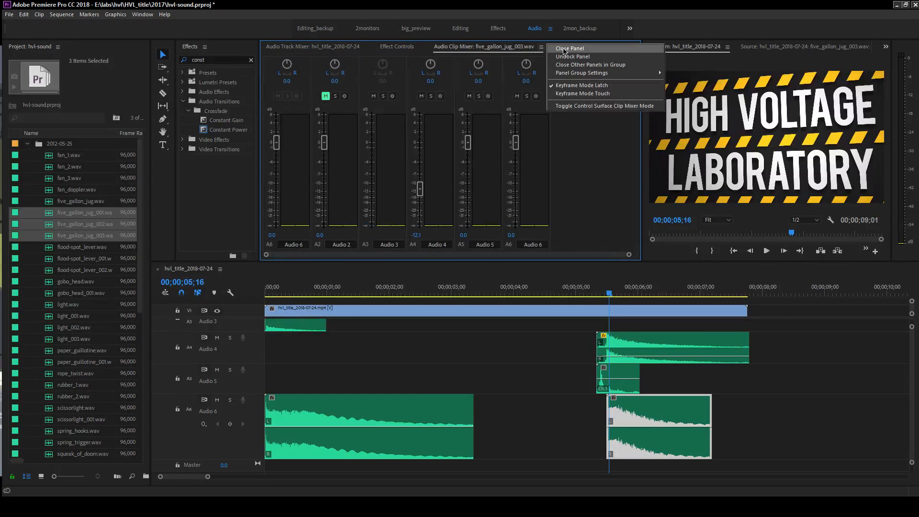
{"action": "left_click", "coordinate": [565, 49]}
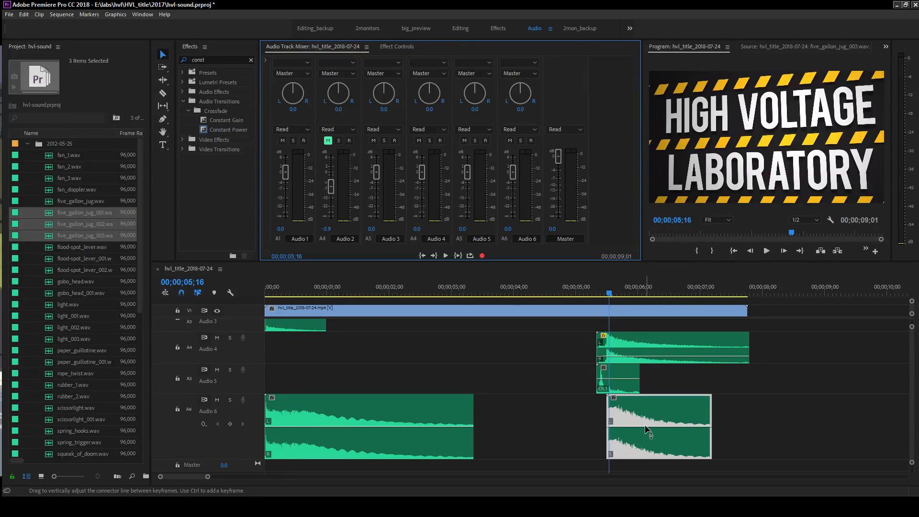
- Lower the Audio 6 track volume in stages to -12.0 dB, previewing the logo impact after each adjustment
{"action": "mouse_move", "coordinate": [645, 426]}
{"action": "left_mouse_down"}
{"action": "mouse_move", "coordinate": [645, 413]}
{"action": "mouse_move", "coordinate": [646, 439]}
{"action": "left_mouse_up"}
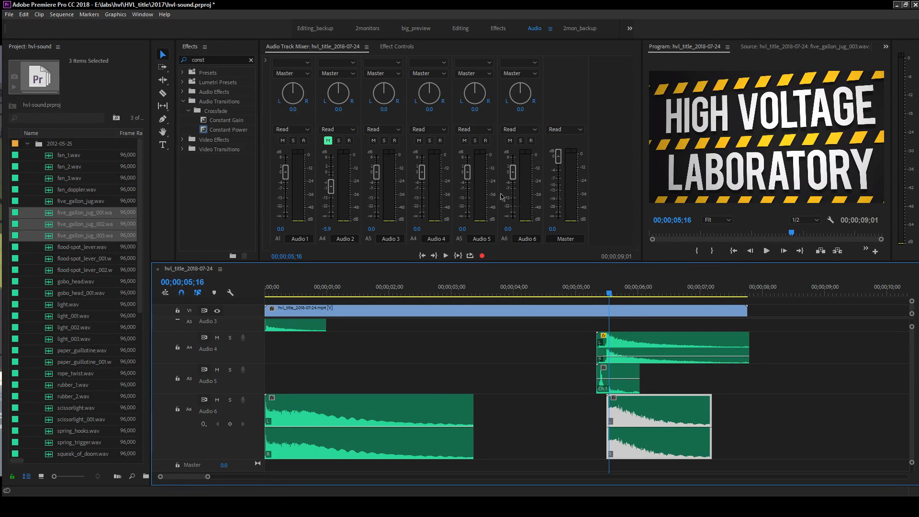
{"action": "left_click_drag", "start_coordinate": [513, 172], "coordinate": [531, 195]}
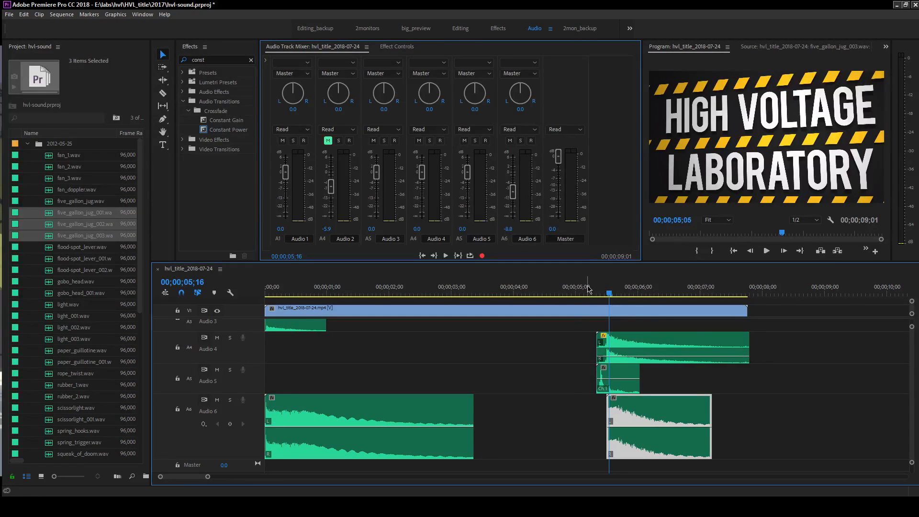
{"action": "key", "text": "space"}
{"action": "key", "text": "space"}
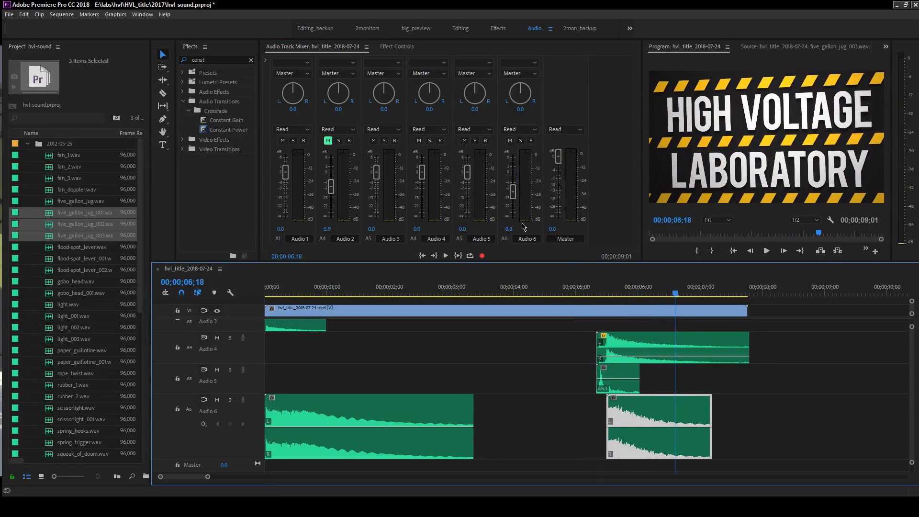
{"action": "left_click_drag", "start_coordinate": [516, 192], "coordinate": [517, 203]}
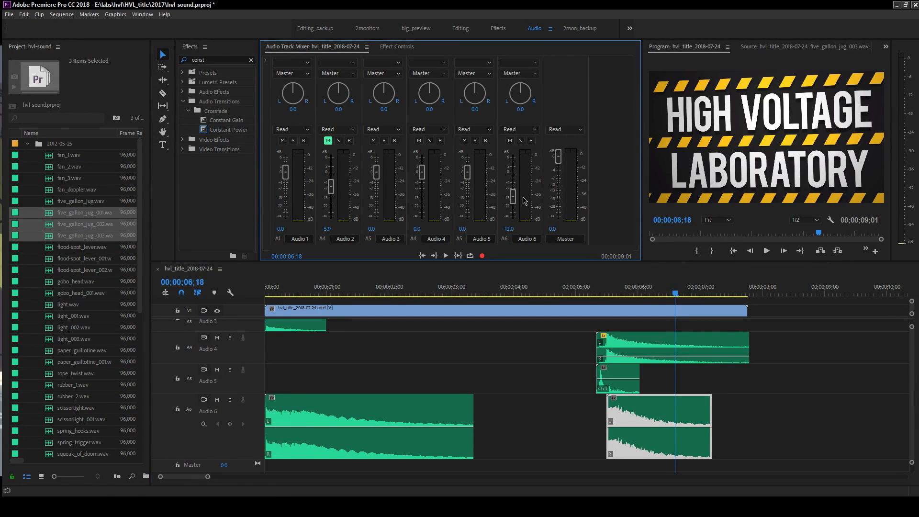
{"action": "left_click", "coordinate": [590, 289]}
{"action": "key", "text": "space"}
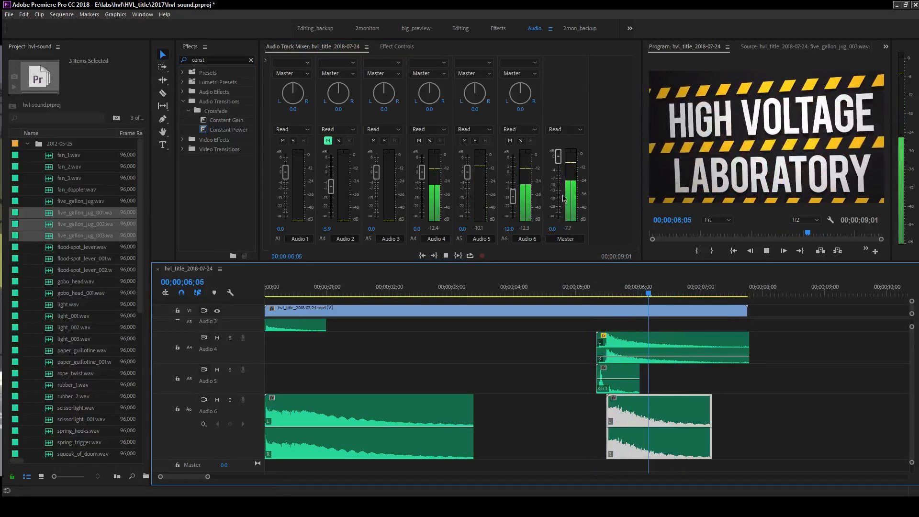
{"action": "key", "text": "space"}
- Reduce the Audio 6 track volume further to -15.2 dB and replay the logo impact twice
{"action": "left_click_drag", "start_coordinate": [514, 197], "coordinate": [519, 204]}
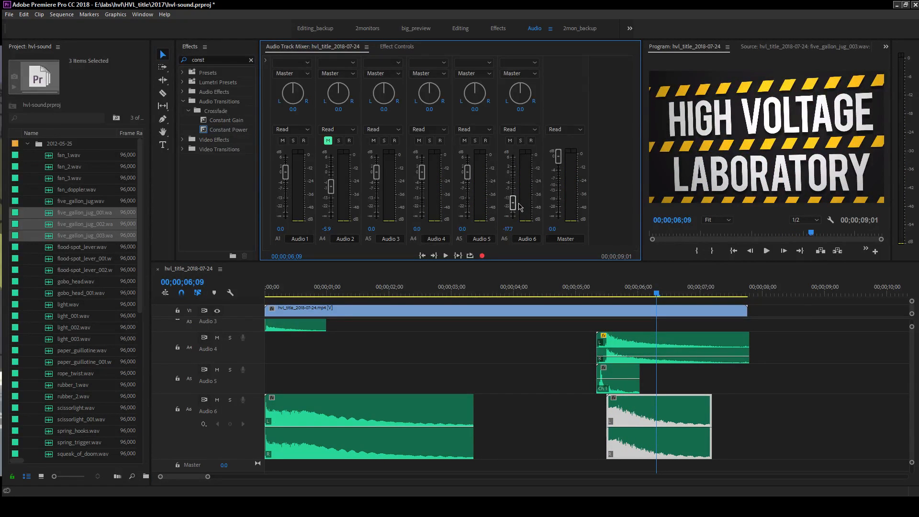
{"action": "left_click", "coordinate": [595, 290]}
{"action": "key", "text": "space"}
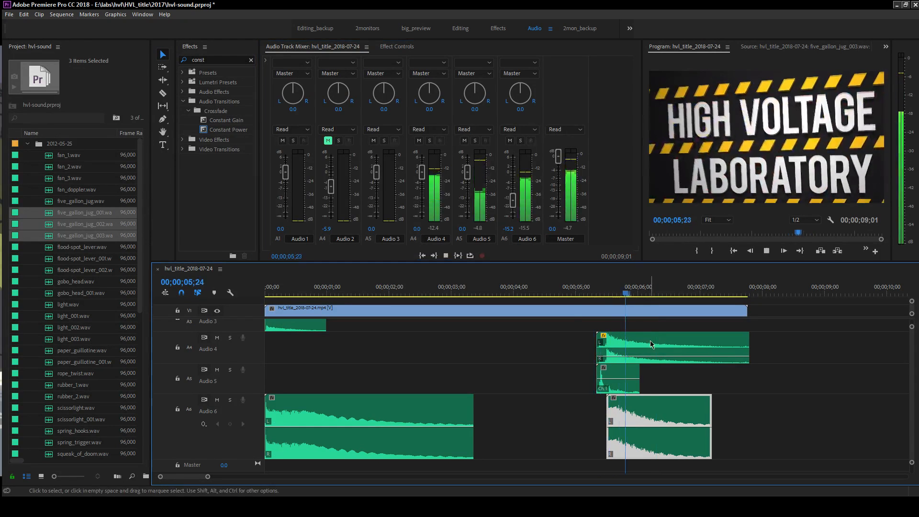
{"action": "key", "text": "space"}
{"action": "left_click", "coordinate": [603, 290]}
{"action": "key", "text": "space"}
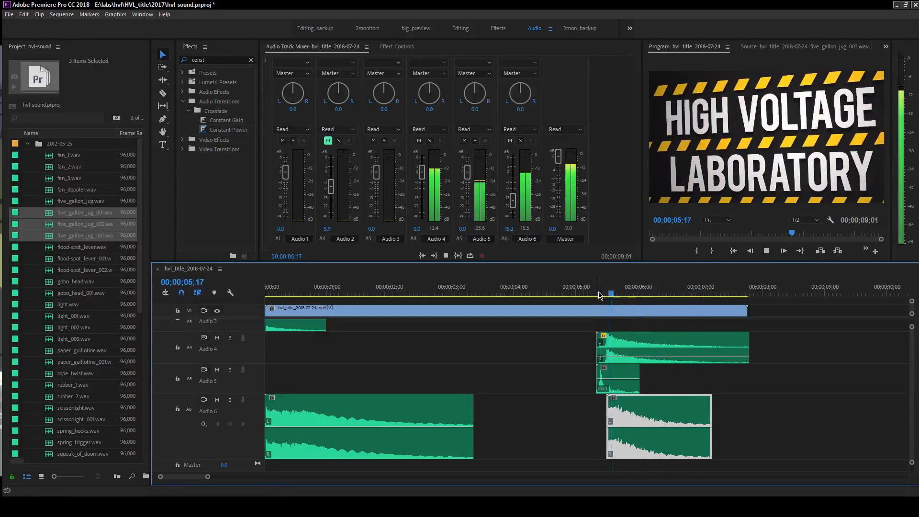
- Move five_gallon_jug_003.wav out of the way, align five_gallon_jug_002.wav with the logo impact at 00;00;05;15, and preview it
{"action": "left_click_drag", "start_coordinate": [637, 415], "coordinate": [518, 410]}
{"action": "left_click", "coordinate": [372, 399]}
{"action": "left_click_drag", "start_coordinate": [372, 424], "coordinate": [712, 415]}
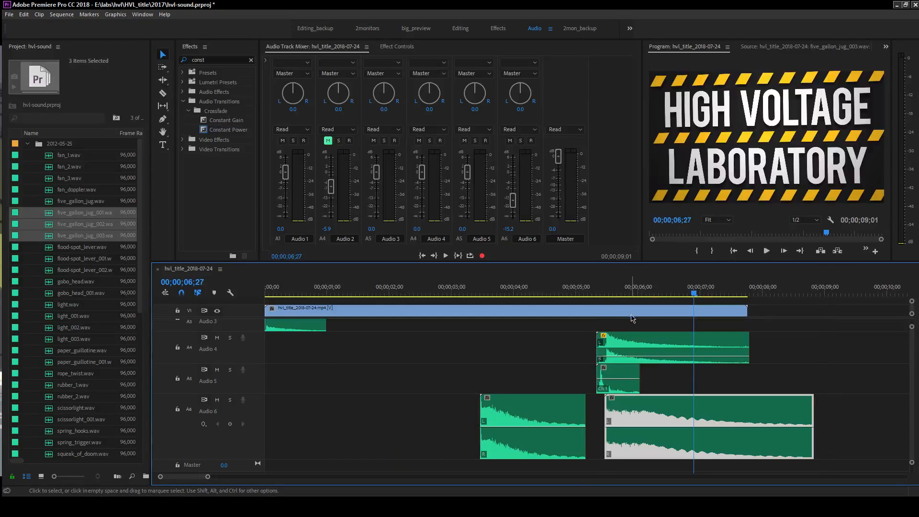
{"action": "left_click", "coordinate": [607, 290]}
{"action": "left_click_drag", "start_coordinate": [652, 430], "coordinate": [669, 418]}
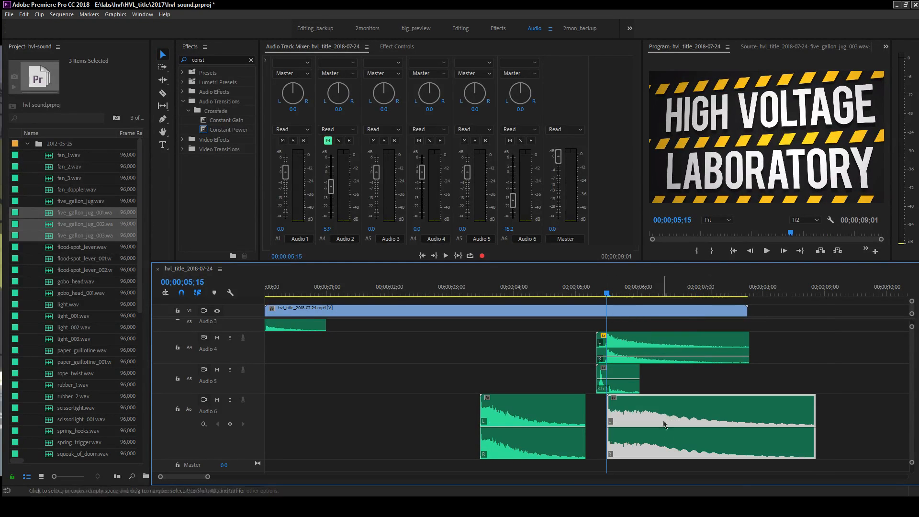
{"action": "key", "text": "space"}
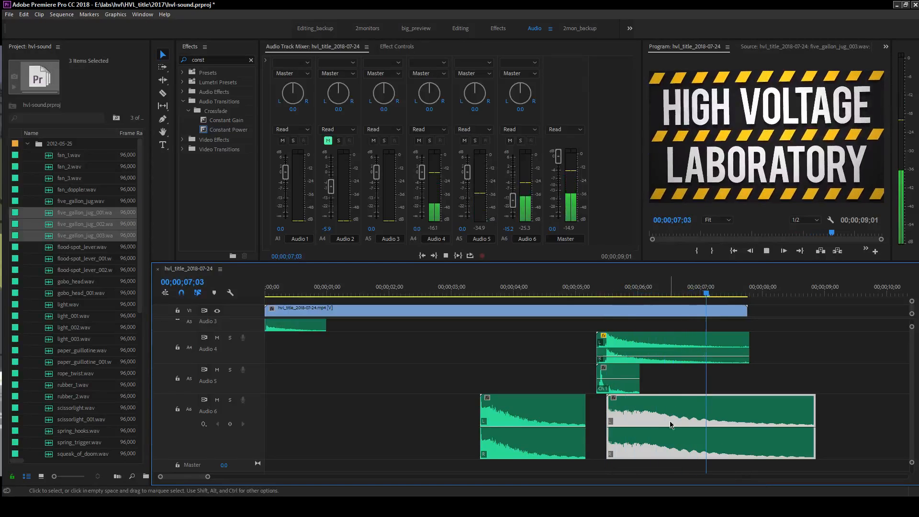
{"action": "key", "text": "space"}
- Move five_gallon_jug_003.wav to about 00;00;01;08, raise the Audio 6 track volume to about -9 dB, and replay the logo impact
{"action": "left_click", "coordinate": [532, 415]}
{"action": "left_click_drag", "start_coordinate": [532, 415], "coordinate": [395, 416]}
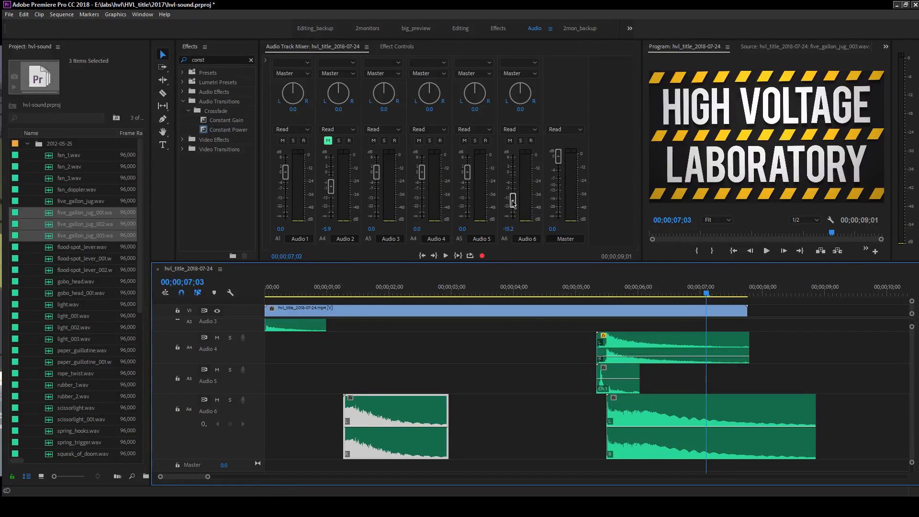
{"action": "left_click_drag", "start_coordinate": [512, 203], "coordinate": [516, 197]}
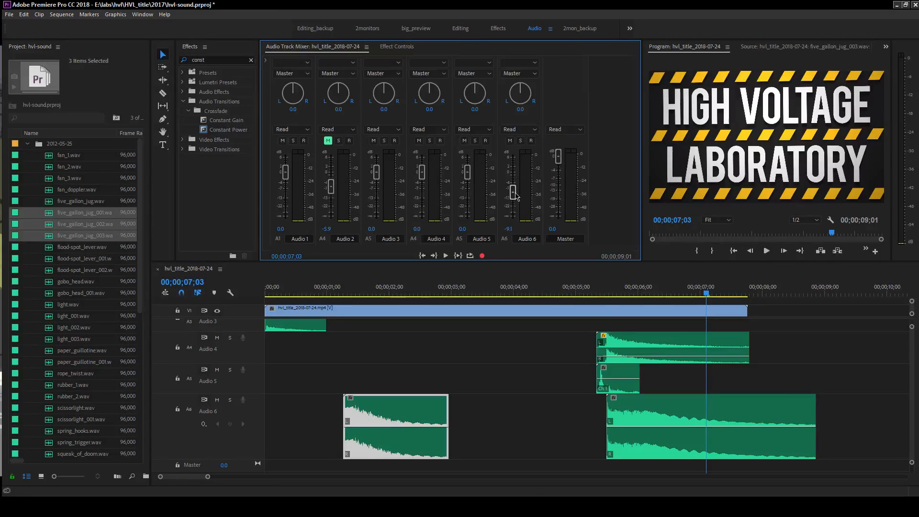
{"action": "left_click", "coordinate": [596, 292]}
{"action": "key", "text": "space"}
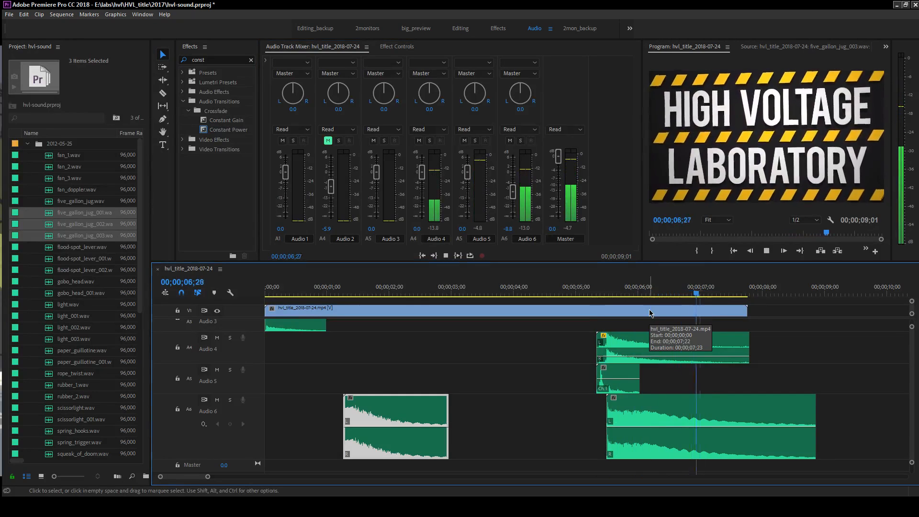
- Replay the logo impact, raise the Audio 6 track volume to -5.7 dB, and preview the impact again
{"action": "left_click", "coordinate": [601, 286]}
{"action": "key", "text": "space"}
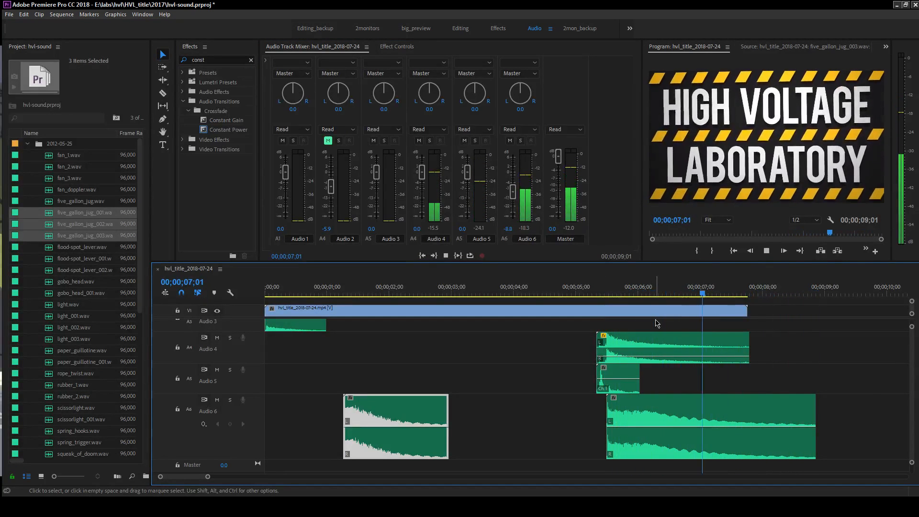
{"action": "left_click", "coordinate": [666, 401]}
{"action": "key", "text": "space"}
{"action": "left_click", "coordinate": [513, 192]}
{"action": "left_click_drag", "start_coordinate": [513, 192], "coordinate": [514, 186]}
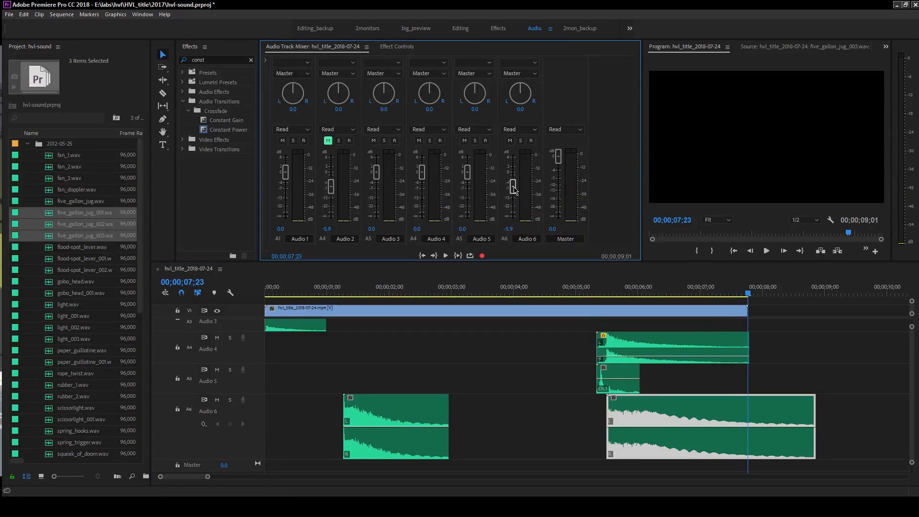
{"action": "left_click", "coordinate": [595, 297]}
{"action": "key", "text": "space"}
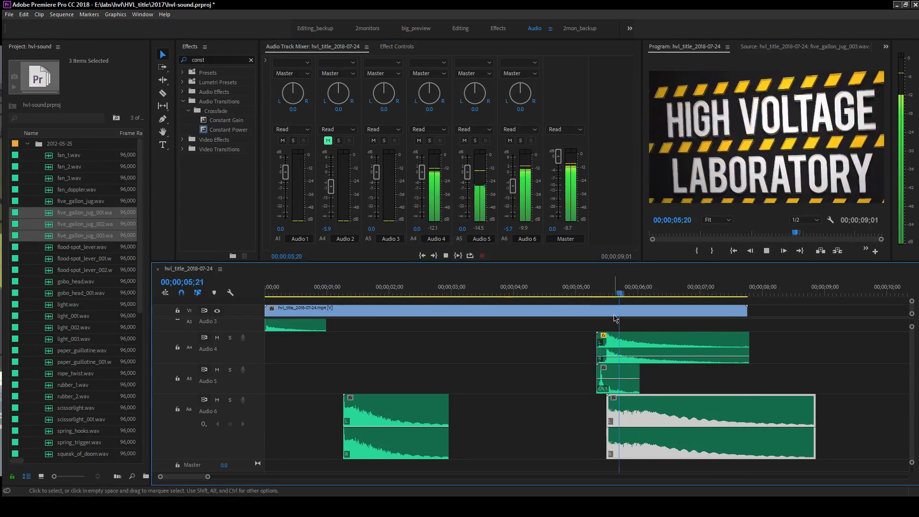
{"action": "key", "text": "space"}
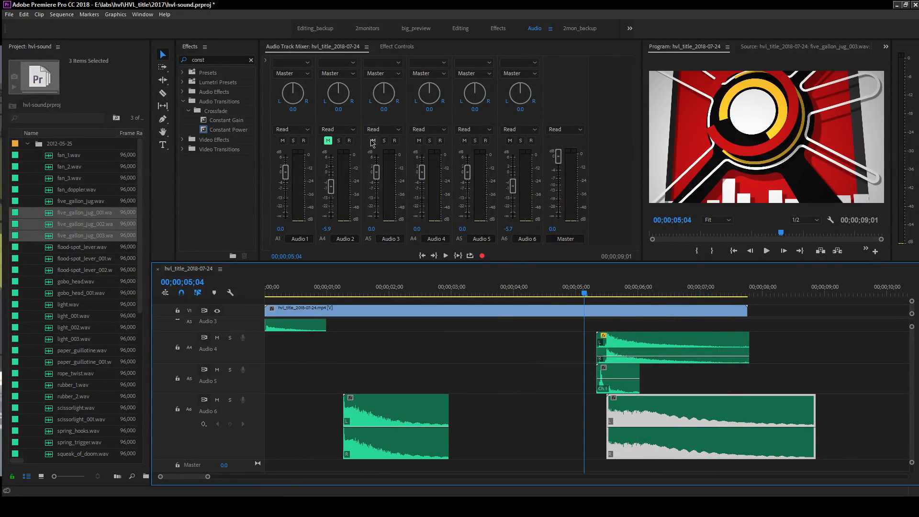
- Preview the logo impact with the Audio 2 track temporarily unmuted
{"action": "left_click", "coordinate": [327, 140]}
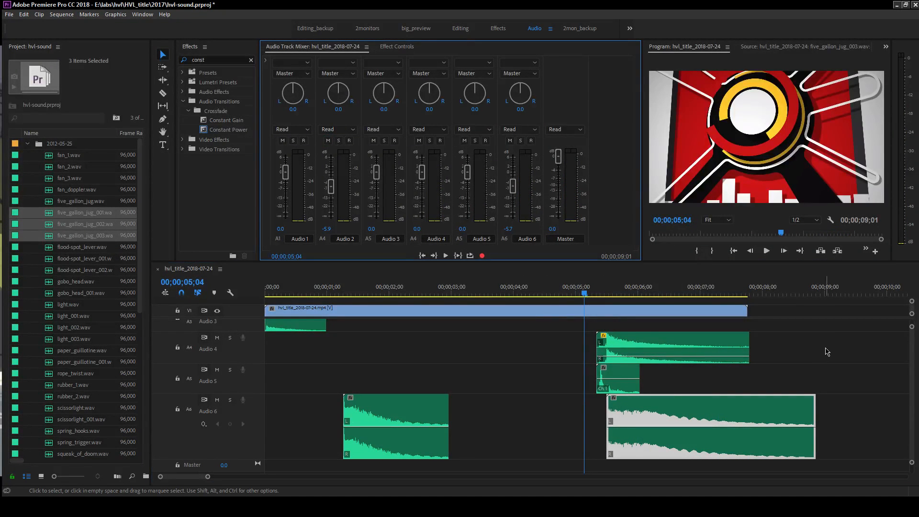
{"action": "key", "text": "space"}
{"action": "key", "text": "space"}
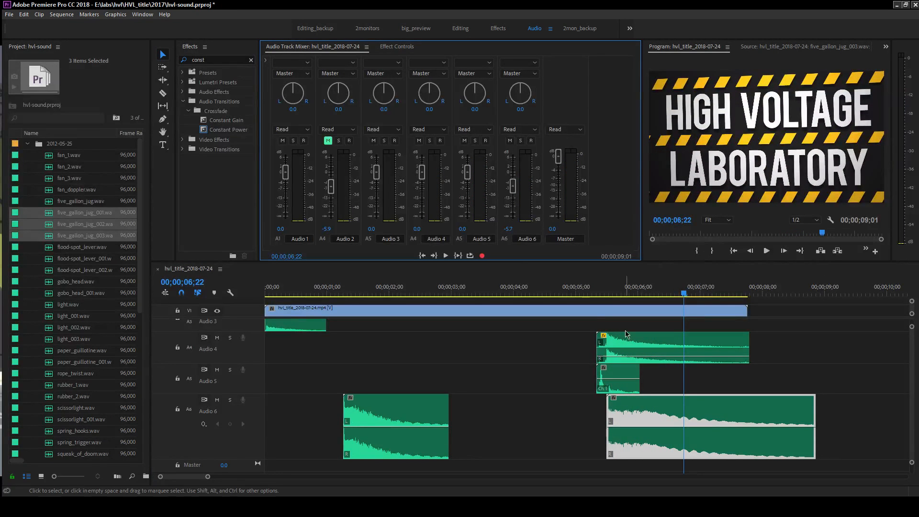
- Try five_gallon_jug_003.wav at the very start of the sequence on Audio 6 and play the opening
{"action": "left_click_drag", "start_coordinate": [420, 292], "coordinate": [339, 292]}
{"action": "key", "text": "Home"}
{"action": "left_click", "coordinate": [349, 396]}
{"action": "left_click_drag", "start_coordinate": [392, 396], "coordinate": [311, 407]}
{"action": "key", "text": "space"}
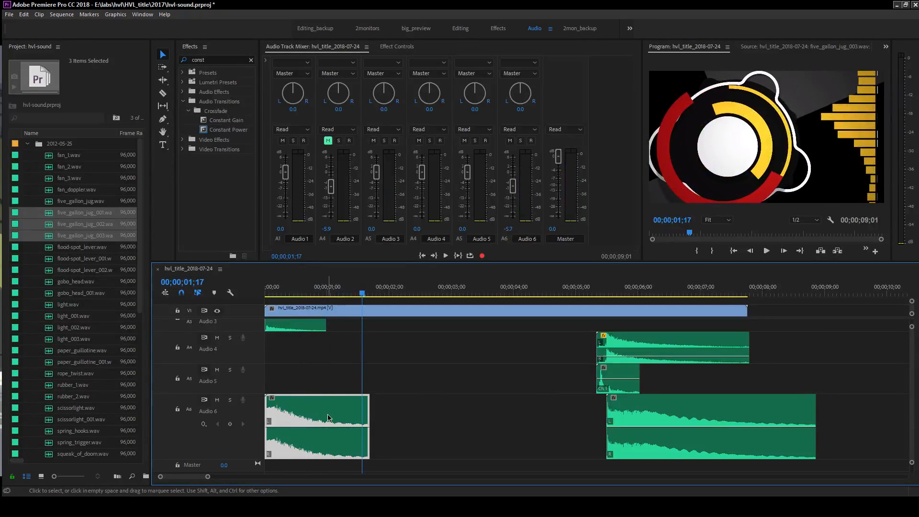
- Lower the clip volume of five_gallon_jug_003.wav to -9.25 dB and play the opening twice
{"action": "left_click_drag", "start_coordinate": [324, 427], "coordinate": [324, 436]}
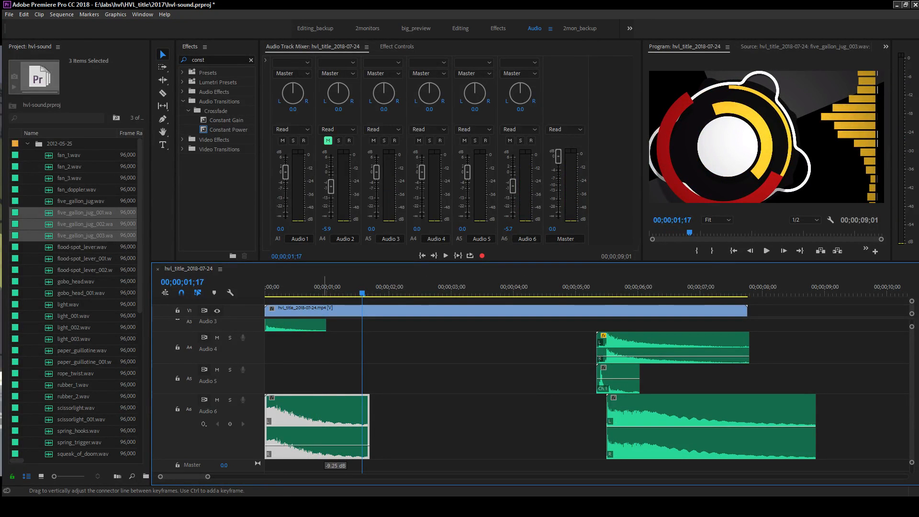
{"action": "key", "text": "Home"}
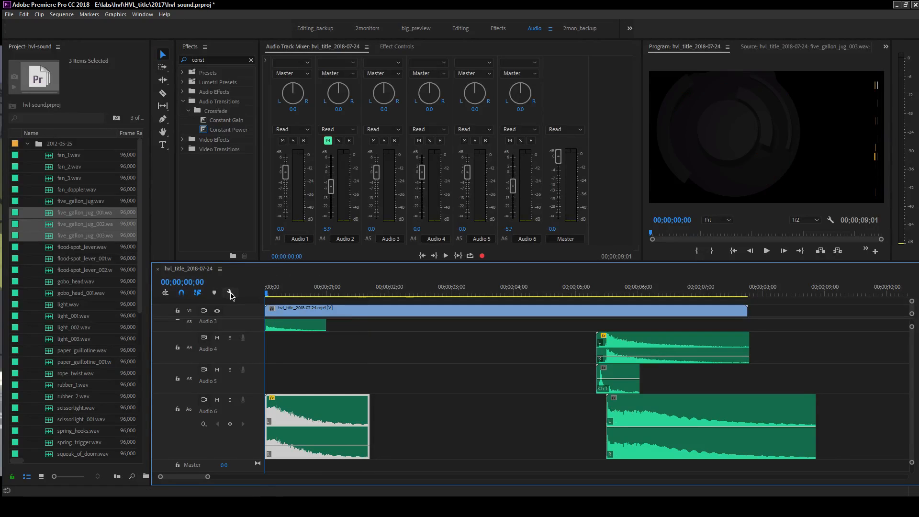
{"action": "key", "text": "space"}
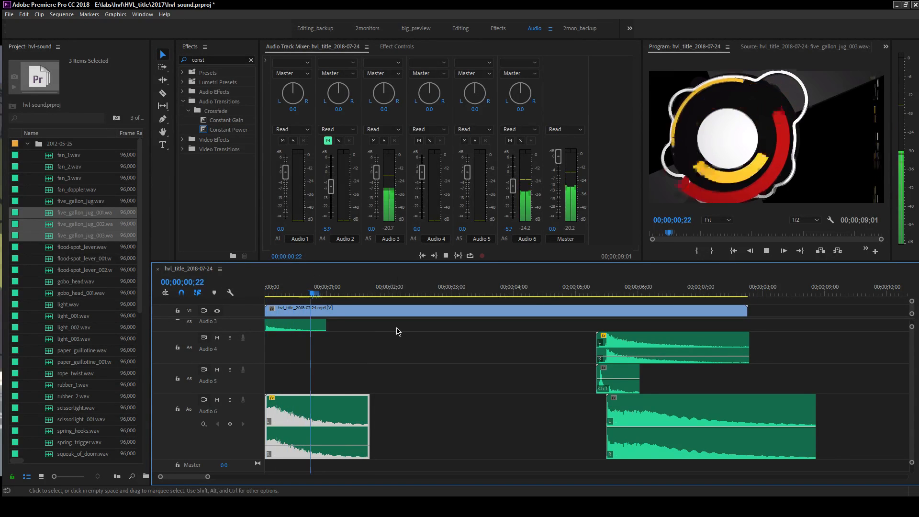
{"action": "key", "text": "Home"}
{"action": "key", "text": "space"}
{"action": "key", "text": "space"}
- Apply an Exponential Fade to the end of the opening Audio 3 clip
{"action": "scroll", "coordinate": [346, 348], "scroll_direction": "down", "scroll_amount": 1}
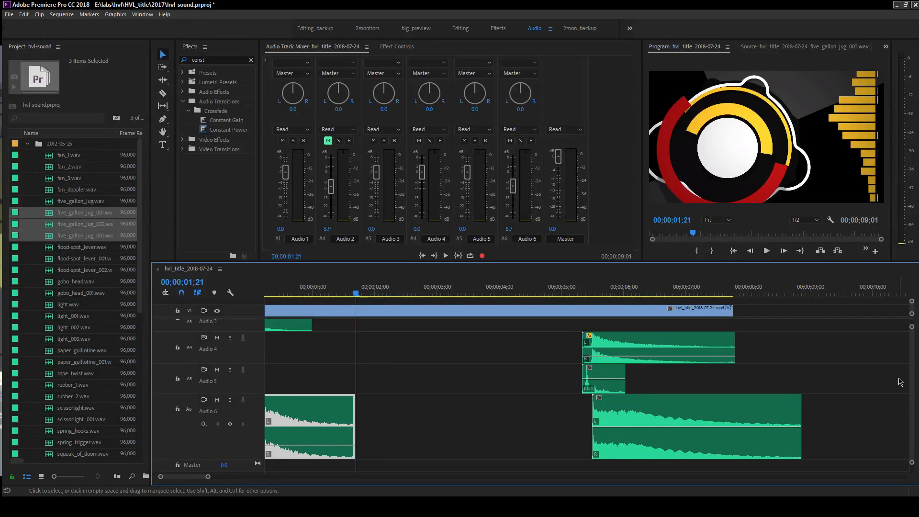
{"action": "scroll", "coordinate": [912, 378], "scroll_direction": "up", "scroll_amount": 2}
{"action": "left_click", "coordinate": [294, 375]}
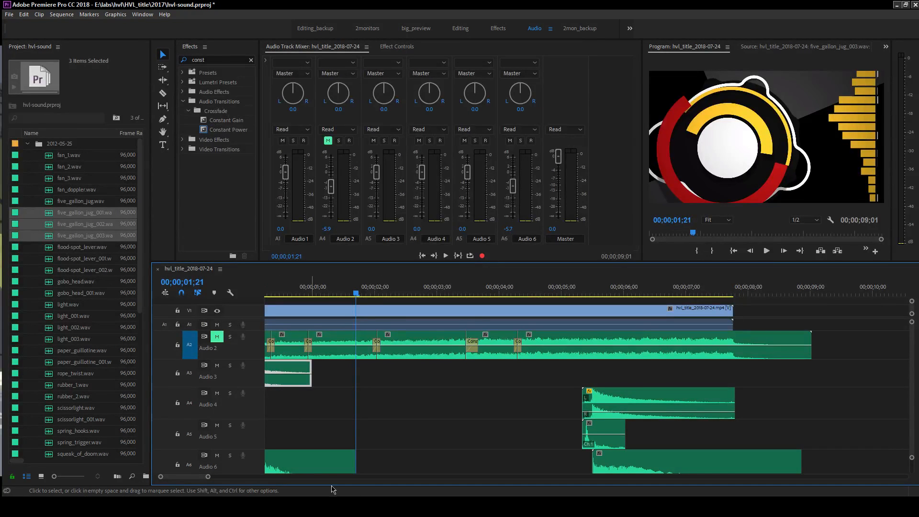
{"action": "left_click_drag", "start_coordinate": [209, 477], "coordinate": [168, 482]}
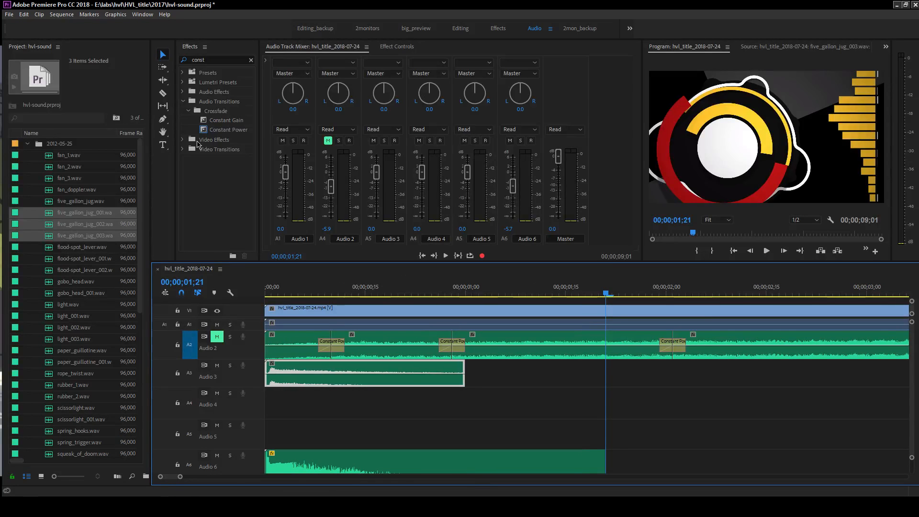
{"action": "key", "text": "shift+7"}
{"action": "type", "text": "exp"}
{"action": "left_click_drag", "start_coordinate": [223, 130], "coordinate": [461, 370]}
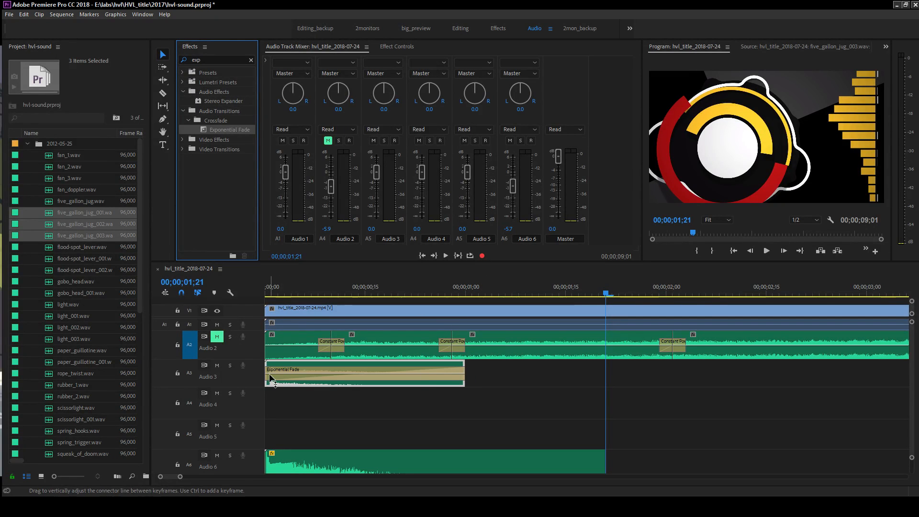
- Shorten the Audio 3 clip's Exponential Fade to begin at about 00;00;00;11 and preview the opening twice
{"action": "left_click_drag", "start_coordinate": [271, 379], "coordinate": [345, 372]}
{"action": "key", "text": "Home"}
{"action": "key", "text": "space"}
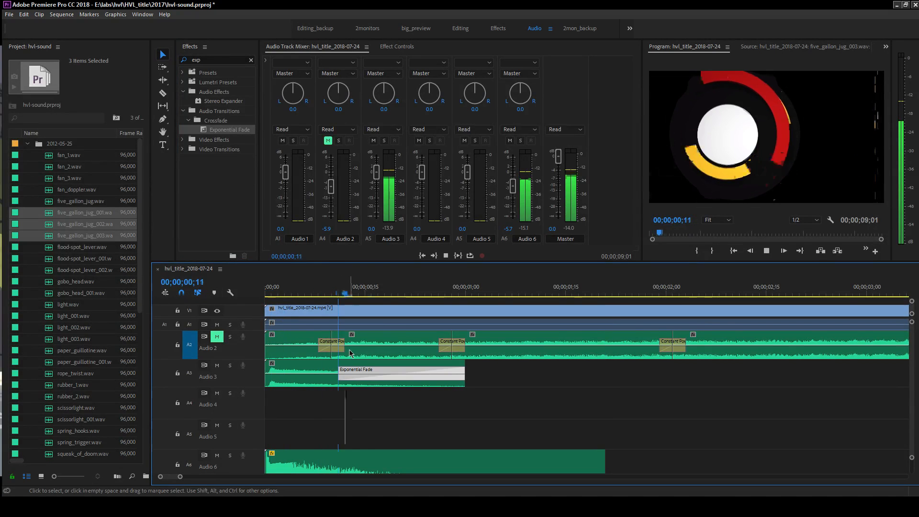
{"action": "key", "text": "space"}
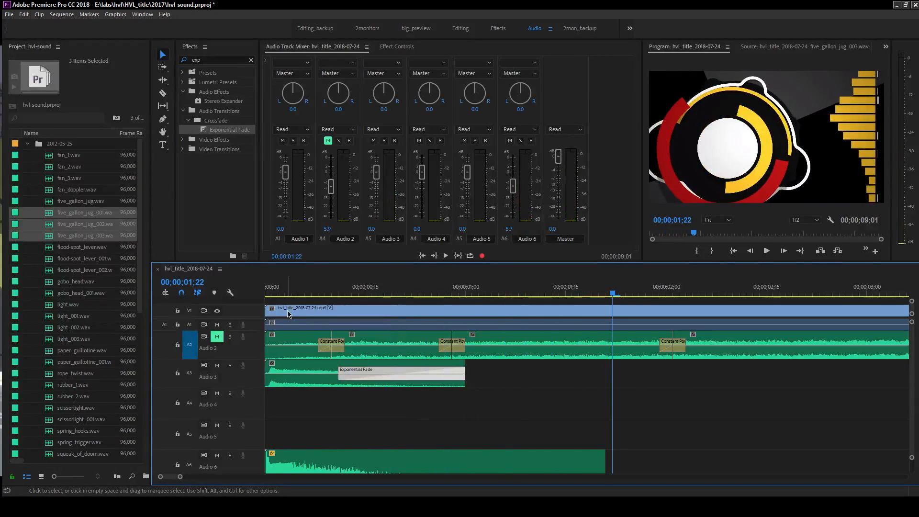
{"action": "left_click_drag", "start_coordinate": [300, 290], "coordinate": [223, 303]}
{"action": "key", "text": "space"}
{"action": "key", "text": "space"}
- Raise the clip volume of five_gallon_jug_003.wav slightly and preview the opening
{"action": "left_click", "coordinate": [309, 461]}
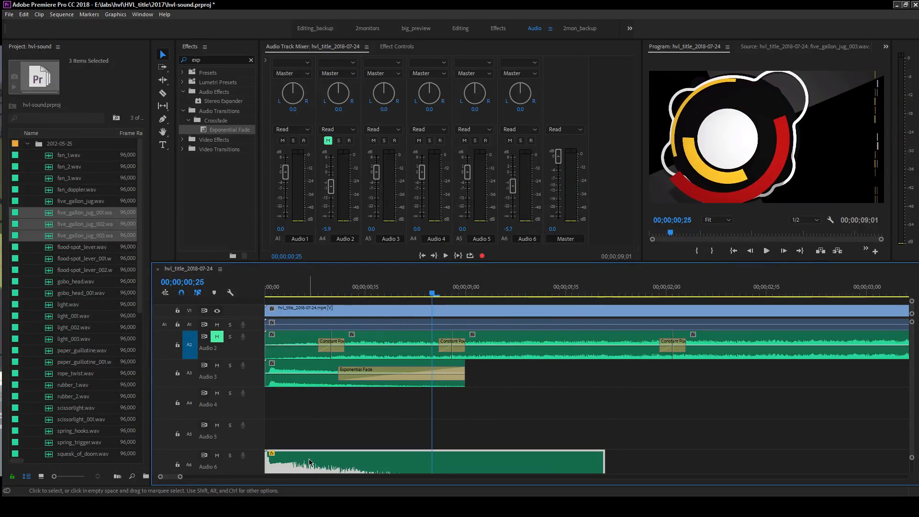
{"action": "scroll", "coordinate": [637, 445], "scroll_direction": "down", "scroll_amount": 1}
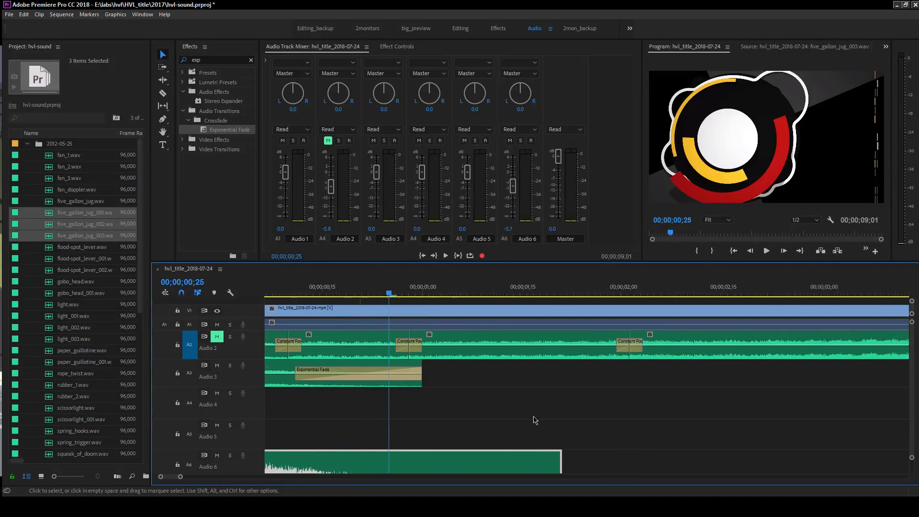
{"action": "scroll", "coordinate": [639, 424], "scroll_direction": "down", "scroll_amount": 2}
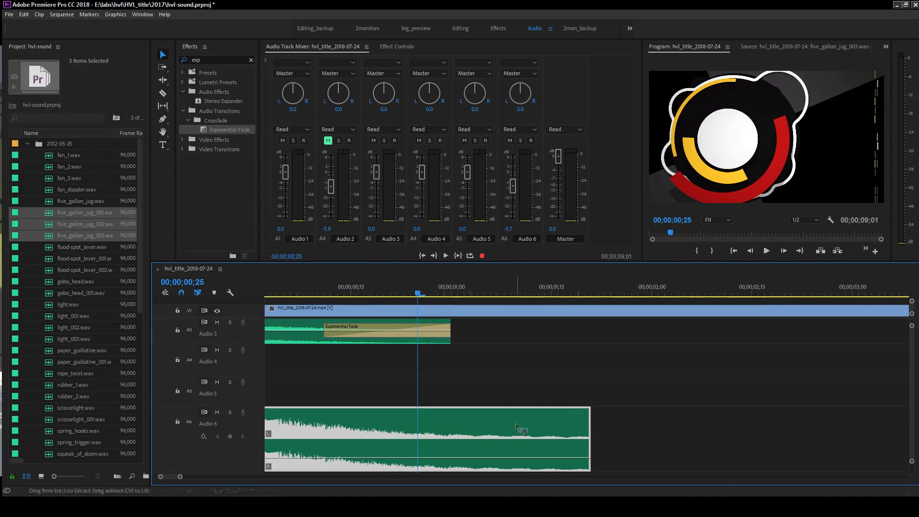
{"action": "left_click_drag", "start_coordinate": [441, 459], "coordinate": [443, 453]}
{"action": "key", "text": "Home"}
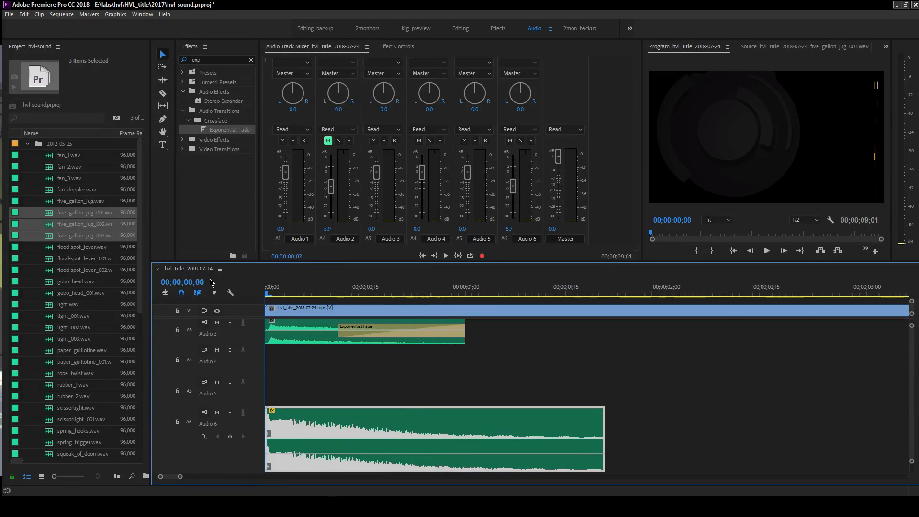
{"action": "key", "text": "space"}
{"action": "key", "text": "space"}
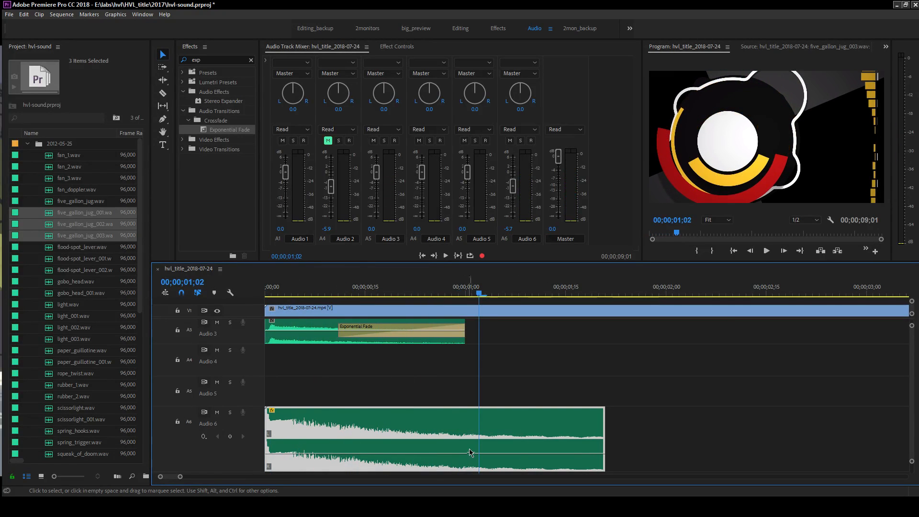
- Set the clip volume of five_gallon_jug_003.wav to 0.00 dB and play the opening
{"action": "left_click_drag", "start_coordinate": [479, 454], "coordinate": [480, 439]}
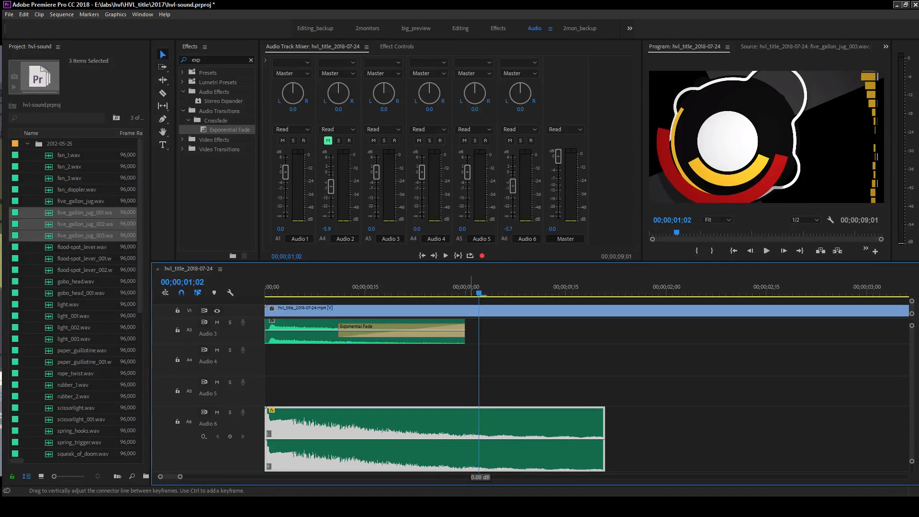
{"action": "key", "text": "Home"}
{"action": "key", "text": "space"}
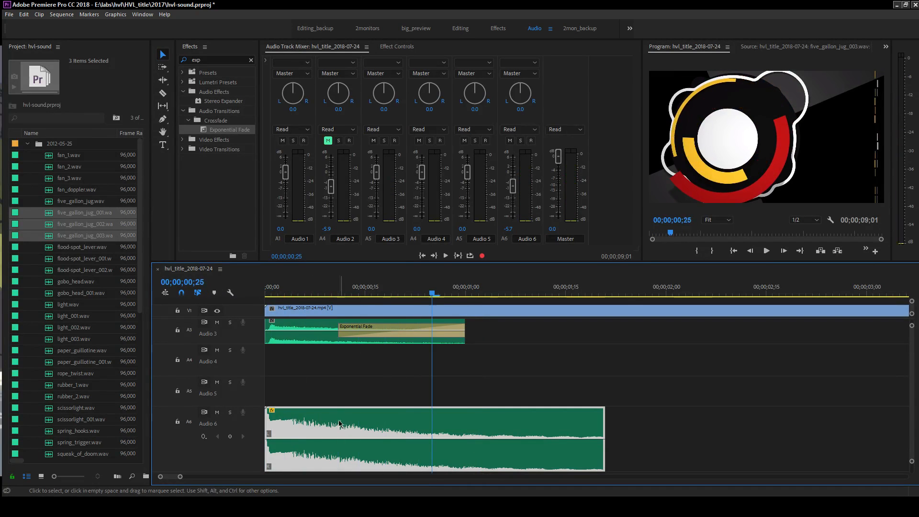
- Trim the start of five_gallon_jug_003.wav, place it at 00;00;00;01 with a slightly lower clip volume, and preview the opening
{"action": "left_click_drag", "start_coordinate": [346, 424], "coordinate": [359, 420]}
{"action": "left_click_drag", "start_coordinate": [280, 421], "coordinate": [286, 422]}
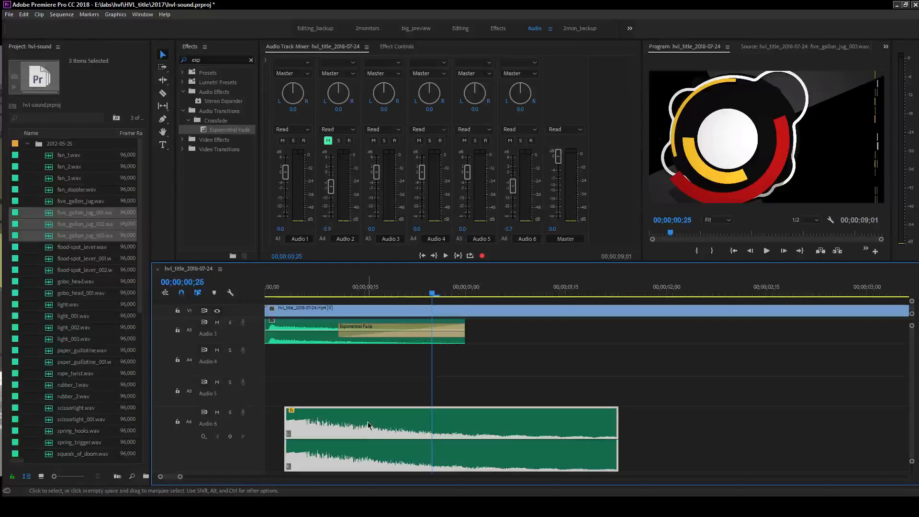
{"action": "left_click", "coordinate": [271, 289]}
{"action": "left_click_drag", "start_coordinate": [342, 426], "coordinate": [314, 447]}
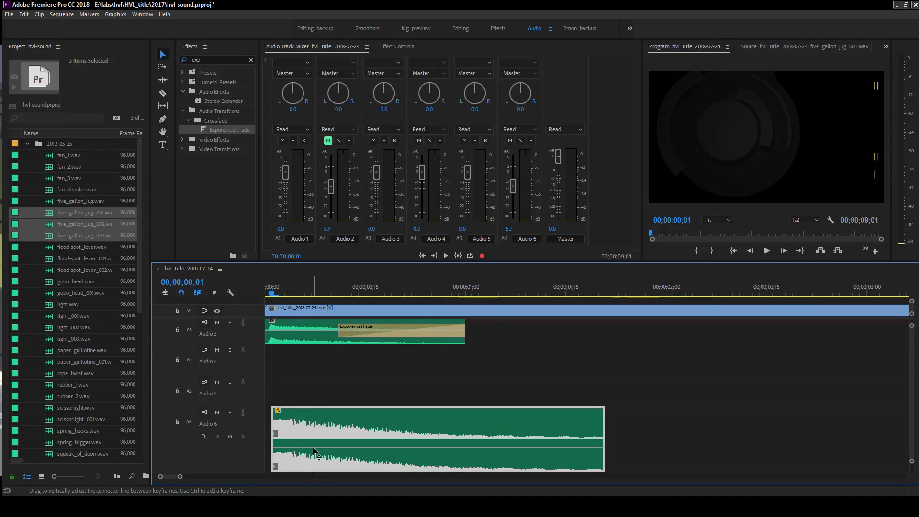
{"action": "key", "text": "space"}
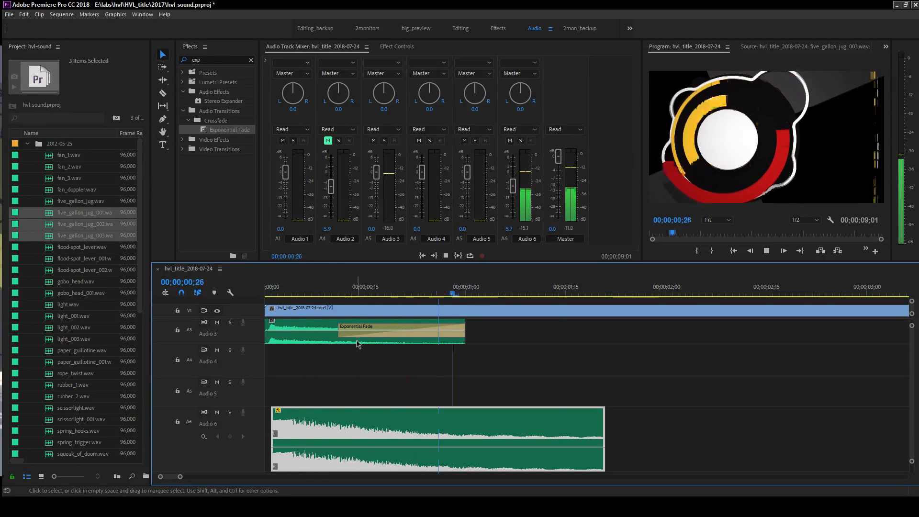
{"action": "left_click_drag", "start_coordinate": [293, 287], "coordinate": [220, 282]}
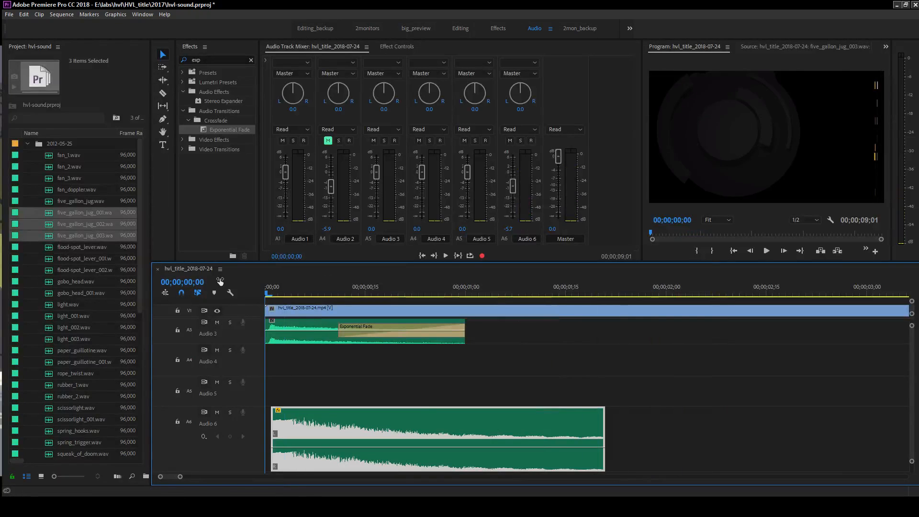
{"action": "key", "text": "space"}
{"action": "key", "text": "space"}
- Move five_gallon_jug_003.wav away from the opening to about 00;00;01;17 and play the start without it
{"action": "left_click_drag", "start_coordinate": [389, 451], "coordinate": [697, 446]}
{"action": "key", "text": "Home"}
{"action": "key", "text": "space"}
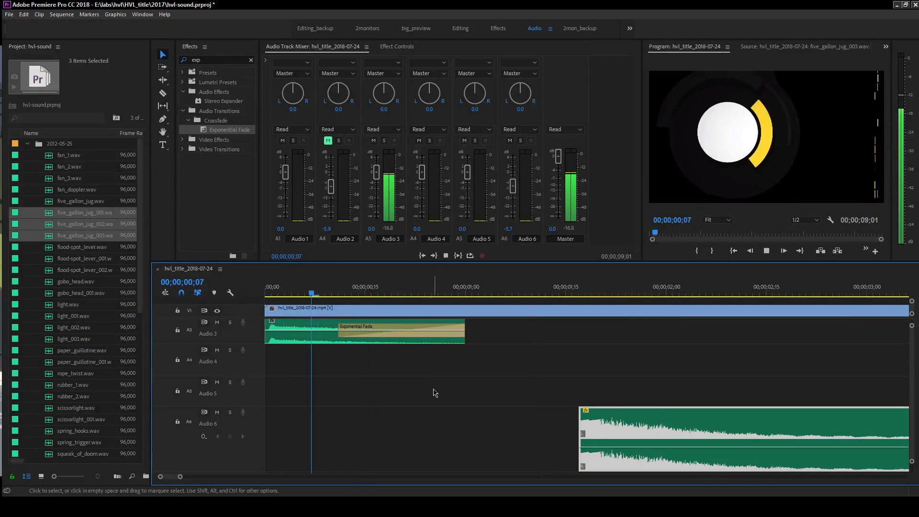
{"action": "key", "text": "space"}
- Shorten the Audio 3 clip's Exponential Fade to begin at about 00;00;00;24 and preview the opening
{"action": "left_click_drag", "start_coordinate": [339, 326], "coordinate": [425, 327]}
{"action": "key", "text": "Home"}
{"action": "key", "text": "space"}
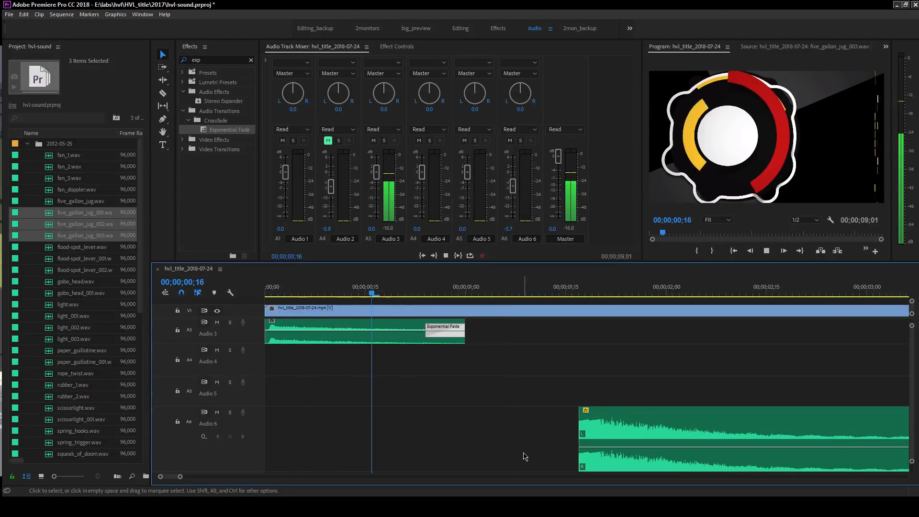
{"action": "key", "text": "space"}
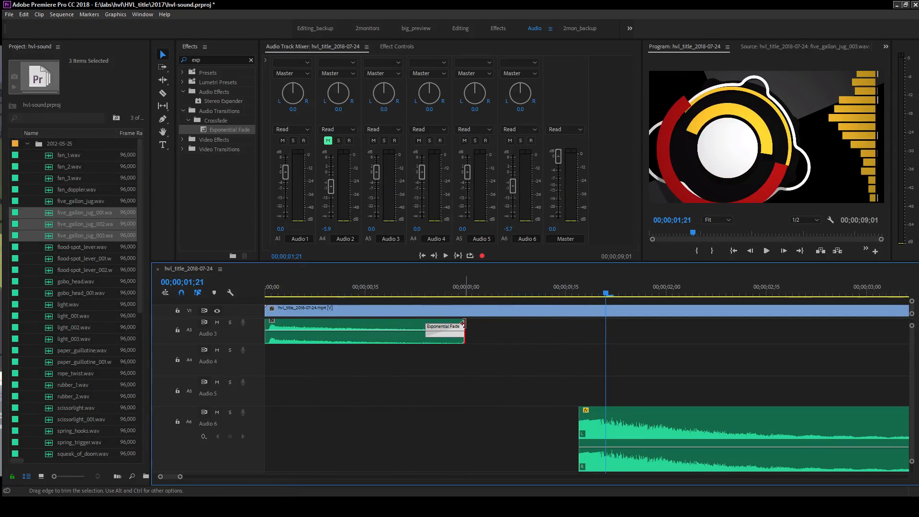
- Try ending the Audio 3 clip at about 00;00;01;01, preview it, and trim its end back to about 00;00;00;27
{"action": "left_click_drag", "start_coordinate": [463, 324], "coordinate": [471, 324]}
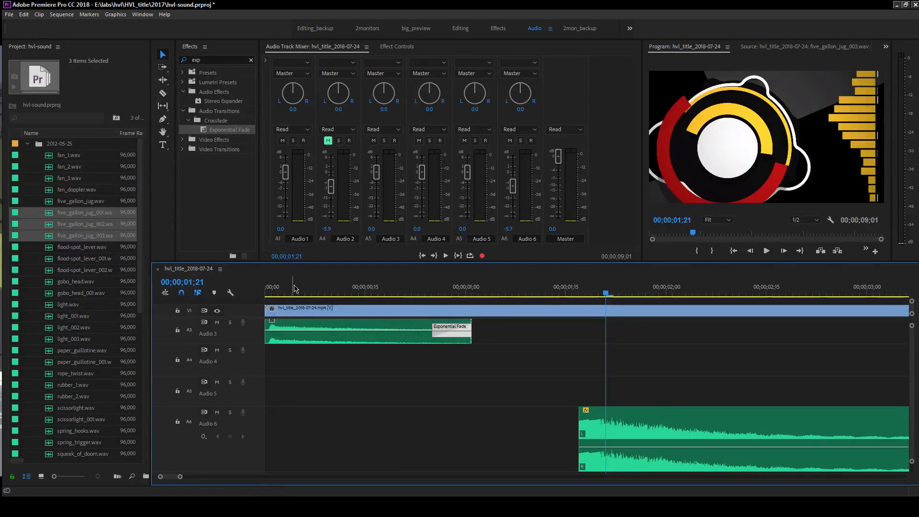
{"action": "key", "text": "Home"}
{"action": "key", "text": "space"}
{"action": "key", "text": "space"}
{"action": "left_click_drag", "start_coordinate": [471, 330], "coordinate": [445, 332]}
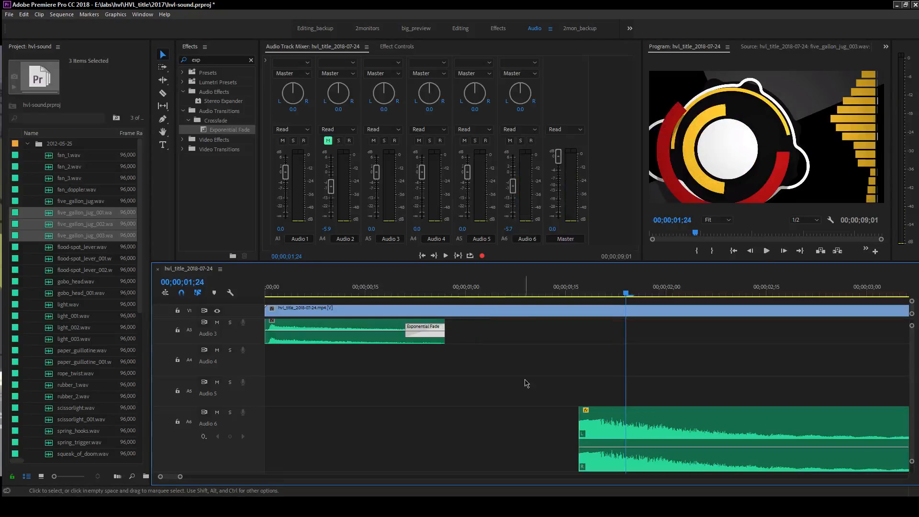
- Delete five_gallon_jug_003.wav from the Audio 6 track
{"action": "left_click", "coordinate": [617, 421]}
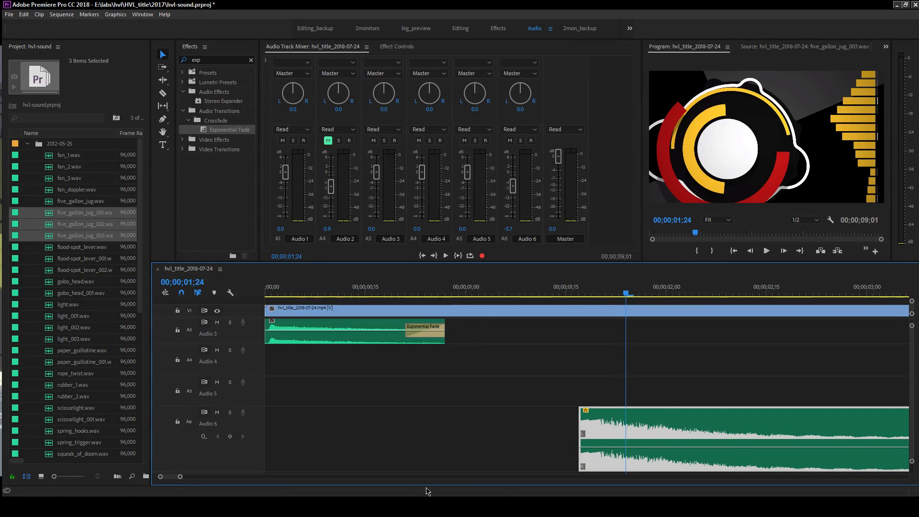
{"action": "mouse_move", "coordinate": [182, 478]}
{"action": "left_mouse_down"}
{"action": "mouse_move", "coordinate": [217, 478]}
{"action": "mouse_move", "coordinate": [200, 477]}
{"action": "left_mouse_up"}
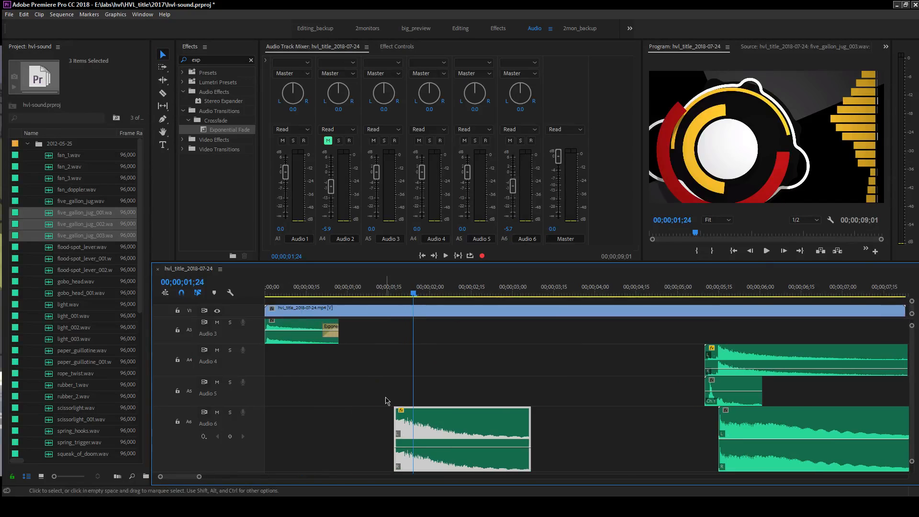
{"action": "key", "text": "Delete"}
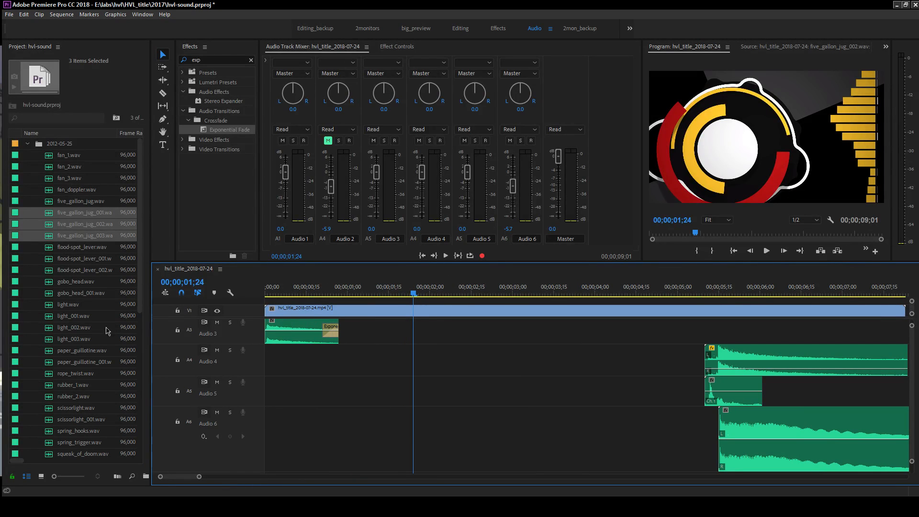
- Add flood-spot_lever_001.wav and flood-spot_lever_002.wav to Audio 5, spaced apart at about 00;00;01;02 and 00;00;02;03
{"action": "left_click", "coordinate": [56, 260]}
{"action": "left_click", "coordinate": [53, 271], "text": "shift"}
{"action": "left_click_drag", "start_coordinate": [53, 271], "coordinate": [312, 385]}
{"action": "left_click", "coordinate": [355, 429]}
{"action": "left_click_drag", "start_coordinate": [357, 429], "coordinate": [454, 397]}
{"action": "left_click_drag", "start_coordinate": [305, 389], "coordinate": [393, 393]}
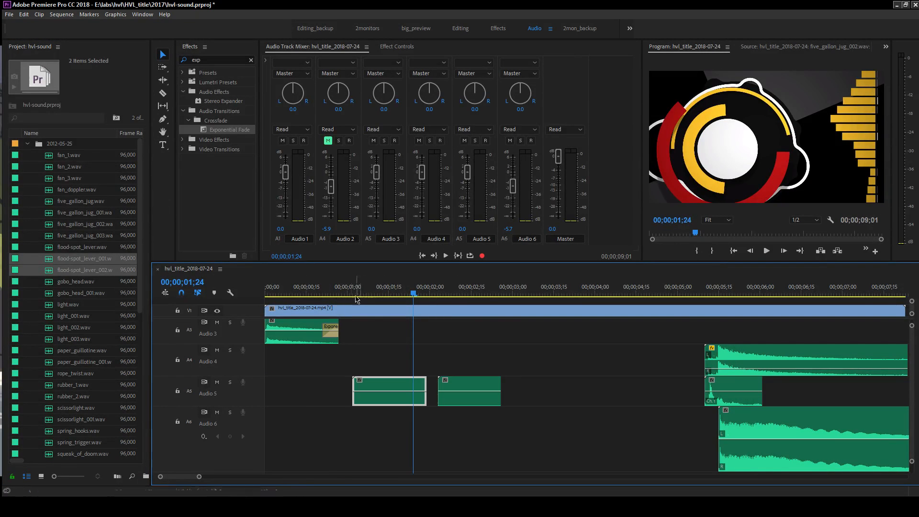
- Play the two flood-spot lever clips on Audio 5 twice from about 00;00;01;01
{"action": "left_click", "coordinate": [350, 288]}
{"action": "key", "text": "space"}
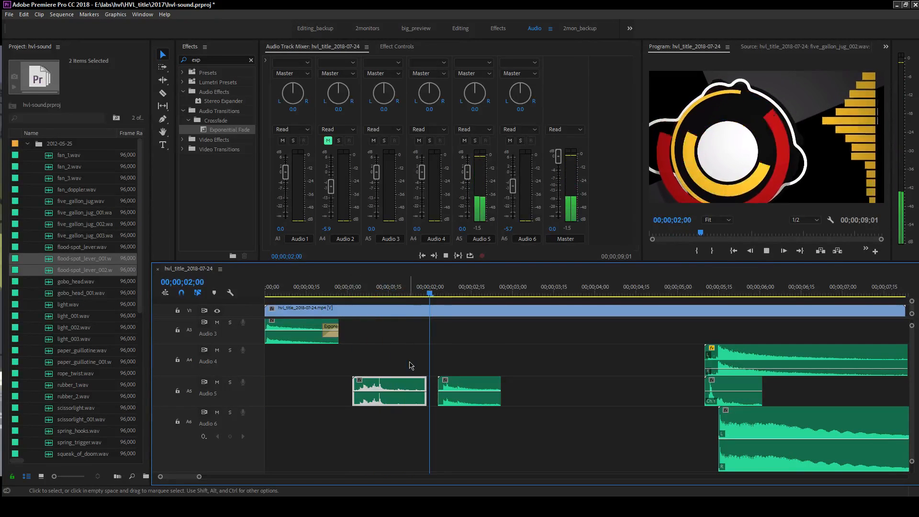
{"action": "key", "text": "space"}
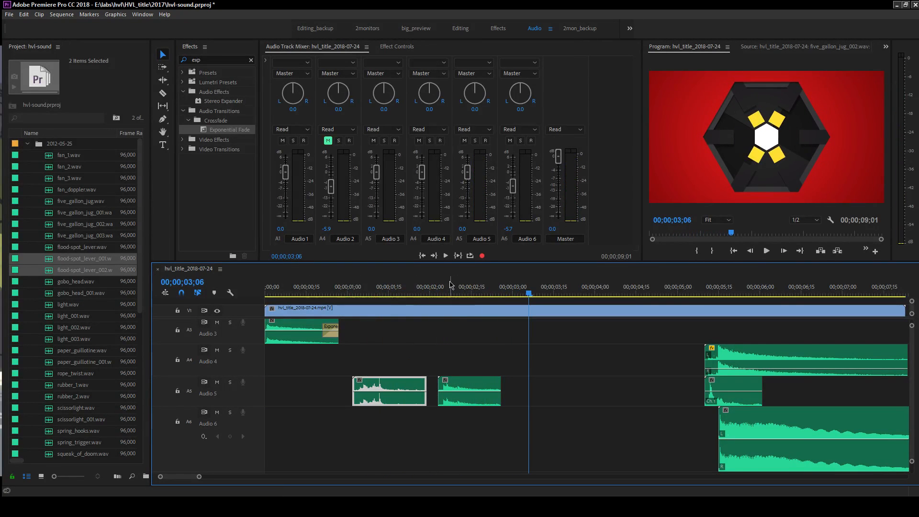
{"action": "left_click", "coordinate": [349, 287]}
{"action": "key", "text": "space"}
{"action": "key", "text": "space"}
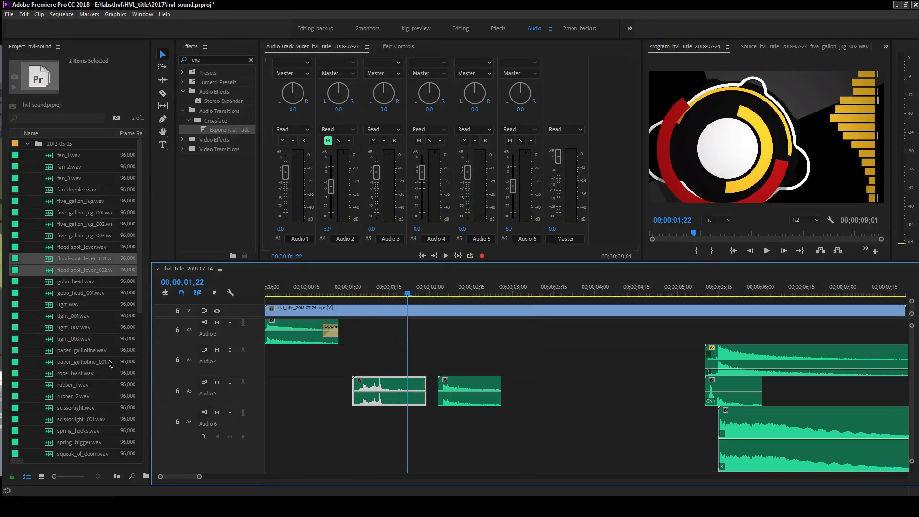
- Add paper_guillotine_001.wav to Audio 5 at about 00;00;02;29 and shift both flood-spot lever clips almost a second earlier
{"action": "left_click", "coordinate": [85, 362]}
{"action": "left_click_drag", "start_coordinate": [388, 372], "coordinate": [532, 390]}
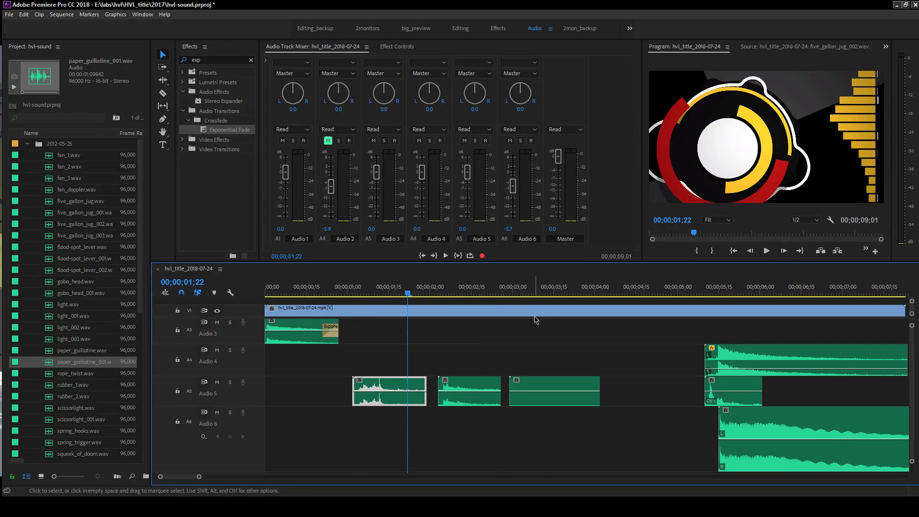
{"action": "key", "text": "space"}
{"action": "left_click_drag", "start_coordinate": [467, 289], "coordinate": [530, 286]}
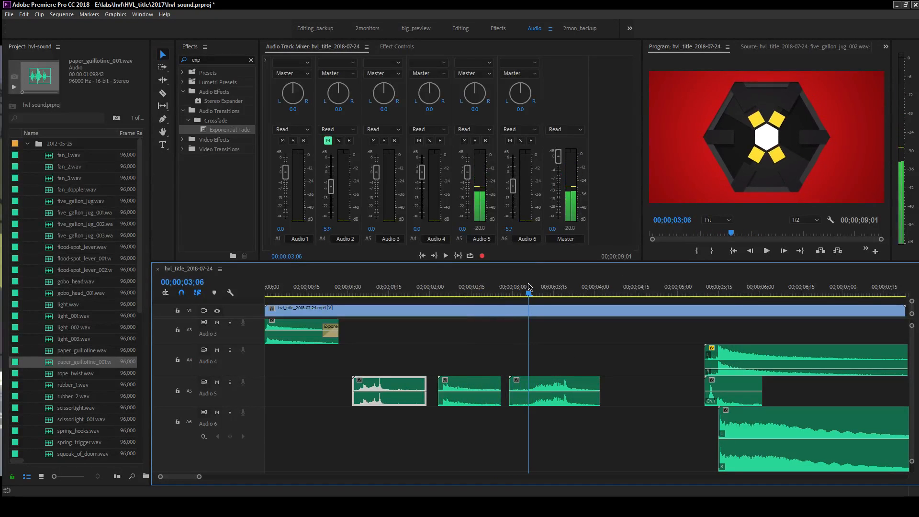
{"action": "mouse_move", "coordinate": [554, 381]}
{"action": "left_mouse_down"}
{"action": "mouse_move", "coordinate": [544, 381]}
{"action": "mouse_move", "coordinate": [553, 382]}
{"action": "left_mouse_up"}
{"action": "left_click_drag", "start_coordinate": [376, 350], "coordinate": [376, 404]}
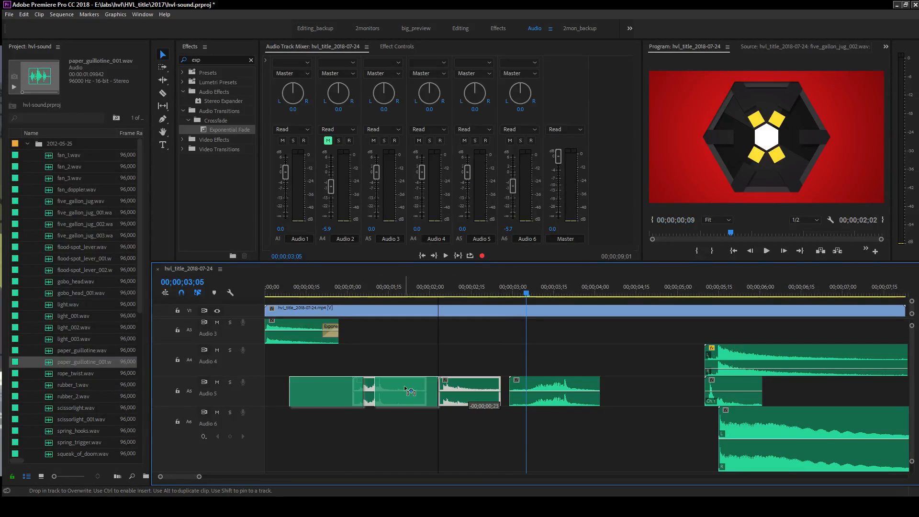
- Slide paper_guillotine_001.wav to start at about 00;00;02;19, aligning its peak with 00;00;03;09, and play it
{"action": "mouse_move", "coordinate": [530, 293]}
{"action": "left_mouse_down"}
{"action": "mouse_move", "coordinate": [550, 295]}
{"action": "mouse_move", "coordinate": [538, 294]}
{"action": "left_mouse_up"}
{"action": "left_click_drag", "start_coordinate": [558, 382], "coordinate": [523, 391]}
{"action": "left_click_drag", "start_coordinate": [201, 478], "coordinate": [181, 479]}
{"action": "left_click_drag", "start_coordinate": [595, 381], "coordinate": [621, 384]}
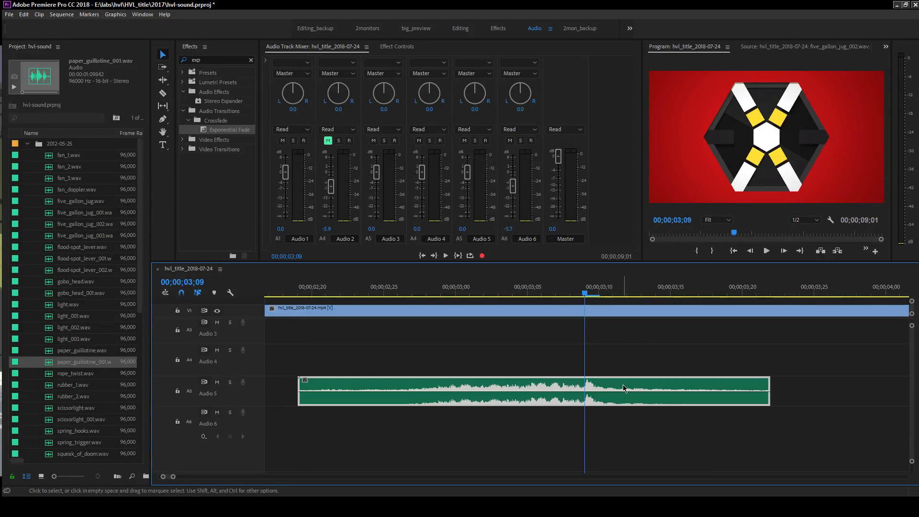
{"action": "left_click_drag", "start_coordinate": [618, 384], "coordinate": [613, 381]}
{"action": "key", "text": "space"}
{"action": "key", "text": "space"}
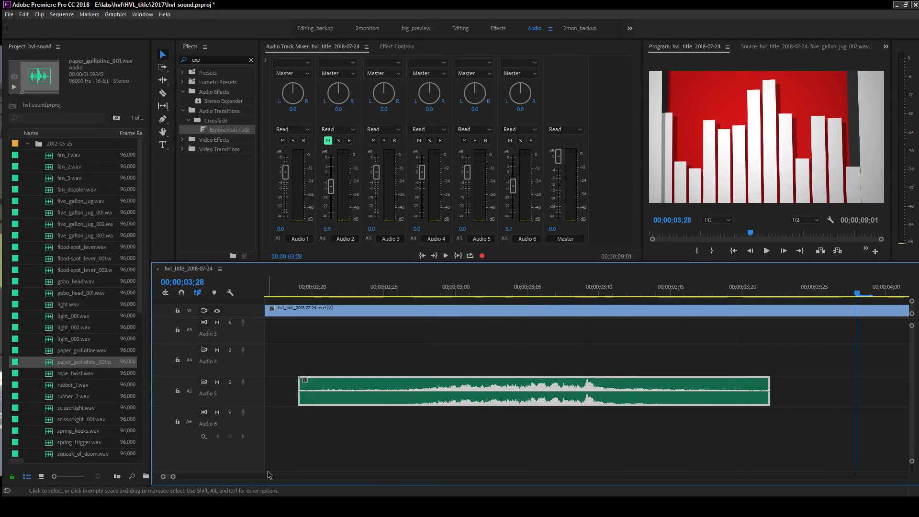
- Replay paper_guillotine_001.wav from about 00;00;02;18 and scrub through the rotating hexagon shot up to 00;00;03;12
{"action": "left_click_drag", "start_coordinate": [173, 478], "coordinate": [228, 477]}
{"action": "left_click", "coordinate": [358, 294]}
{"action": "key", "text": "space"}
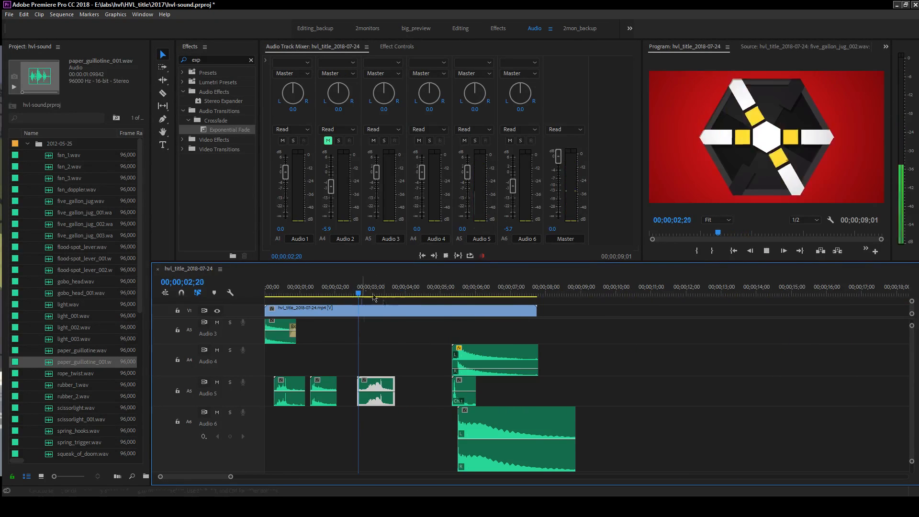
{"action": "key", "text": "space"}
{"action": "left_click", "coordinate": [355, 294]}
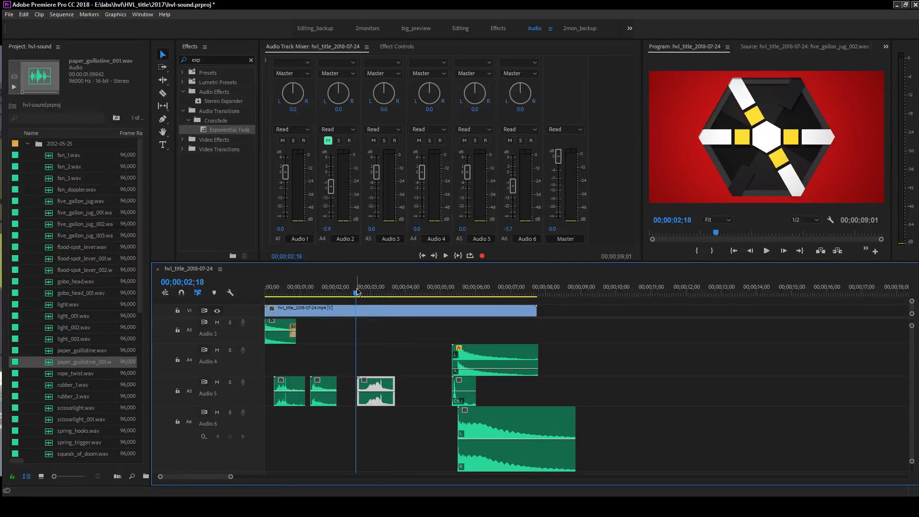
{"action": "key", "text": "space"}
{"action": "left_click_drag", "start_coordinate": [363, 293], "coordinate": [382, 300]}
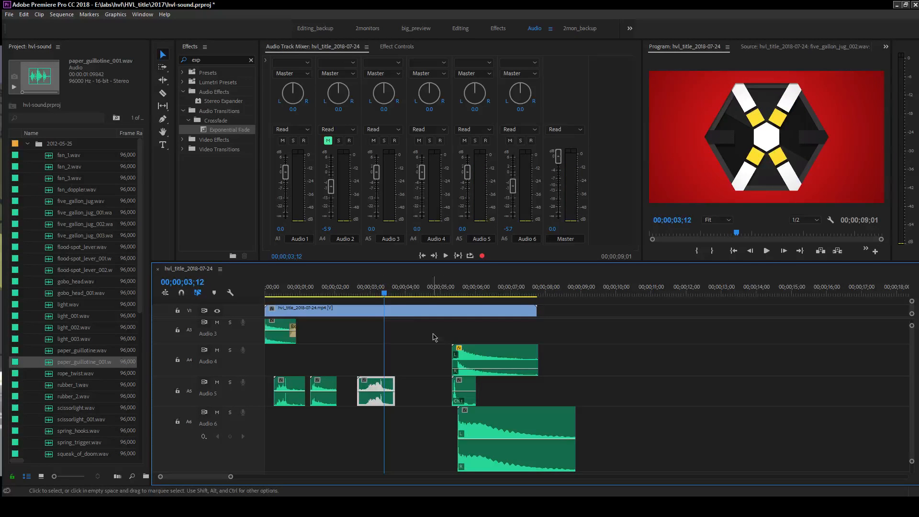
- Remove the paper_guillotine_001.wav clip from Audio 5
{"action": "key", "text": "Delete"}
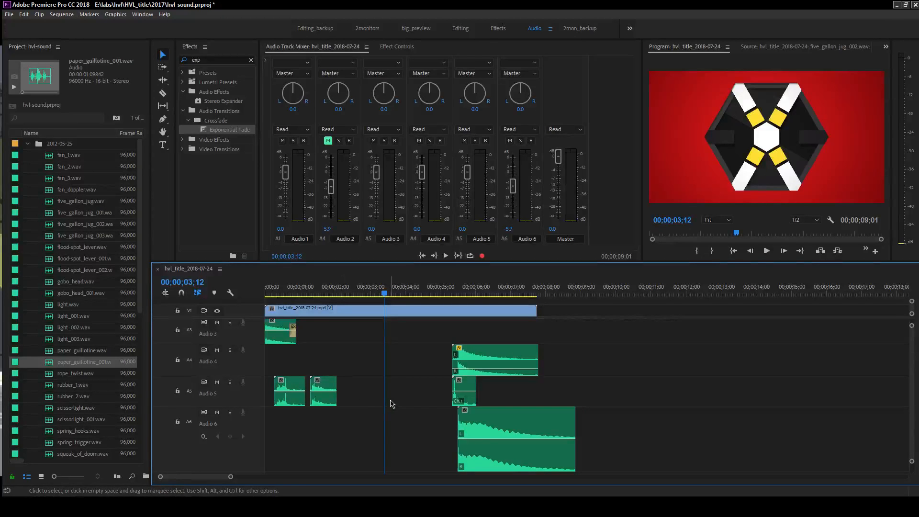
{"action": "key", "text": "ctrl+z"}
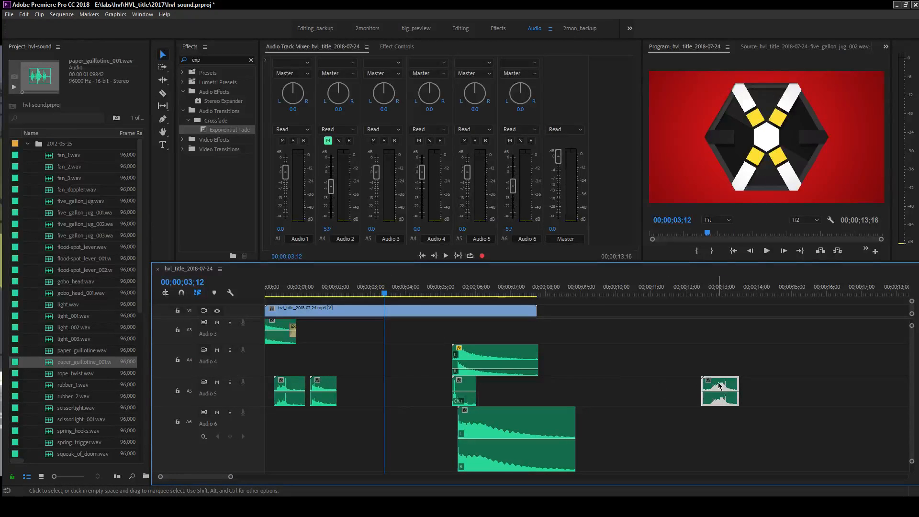
{"action": "key", "text": "ctrl+z"}
{"action": "key", "text": "ctrl+s"}
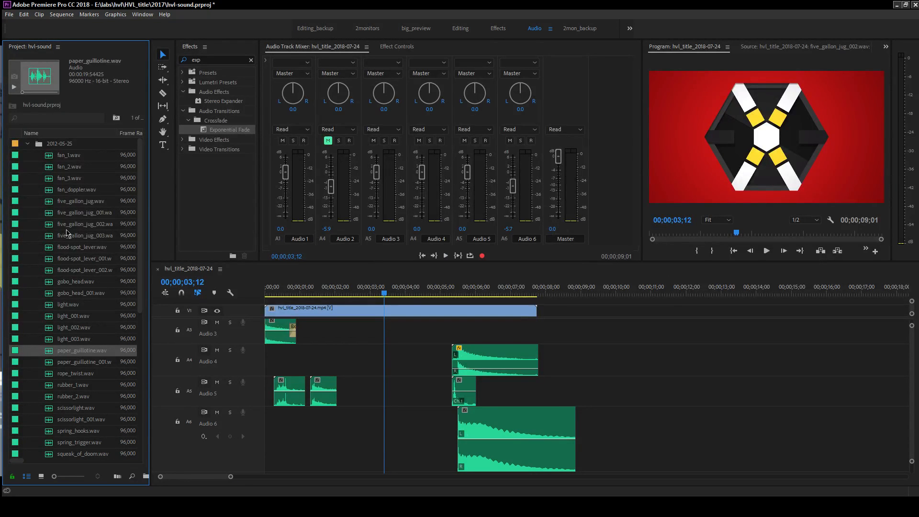
- Add light_001.wav, light_002.wav and light_003.wav back to back on Audio 5 from about 00;00;02;12 and play them
{"action": "left_click", "coordinate": [86, 263]}
{"action": "scroll", "coordinate": [89, 270], "scroll_direction": "down", "scroll_amount": 2}
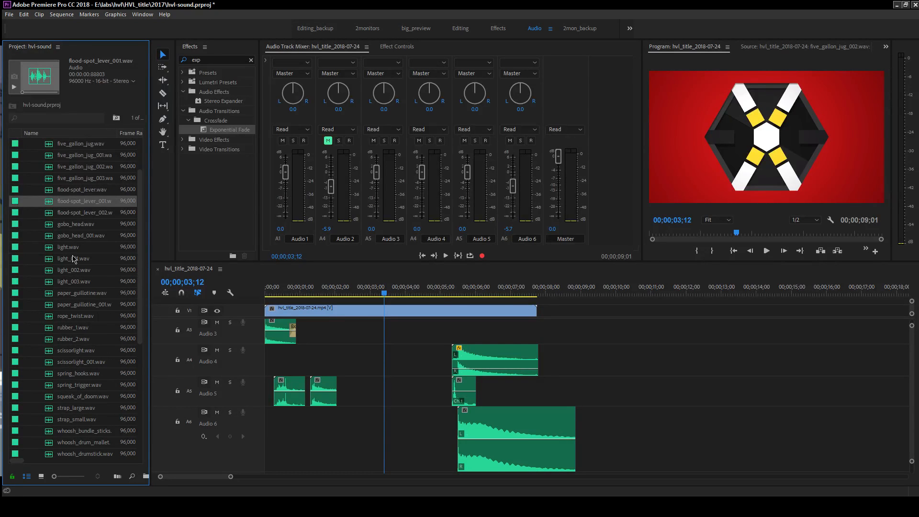
{"action": "left_click", "coordinate": [77, 262]}
{"action": "left_click", "coordinate": [74, 286], "text": "shift"}
{"action": "left_click_drag", "start_coordinate": [77, 265], "coordinate": [391, 422]}
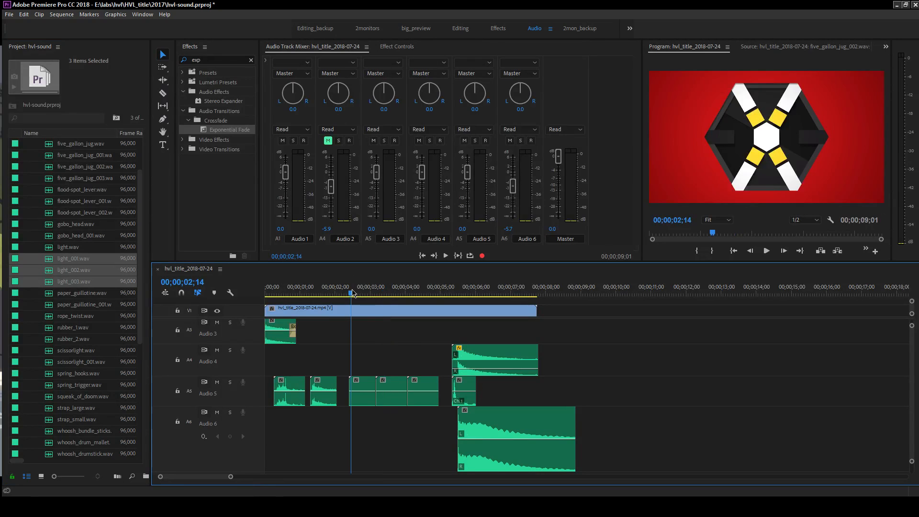
{"action": "key", "text": "space"}
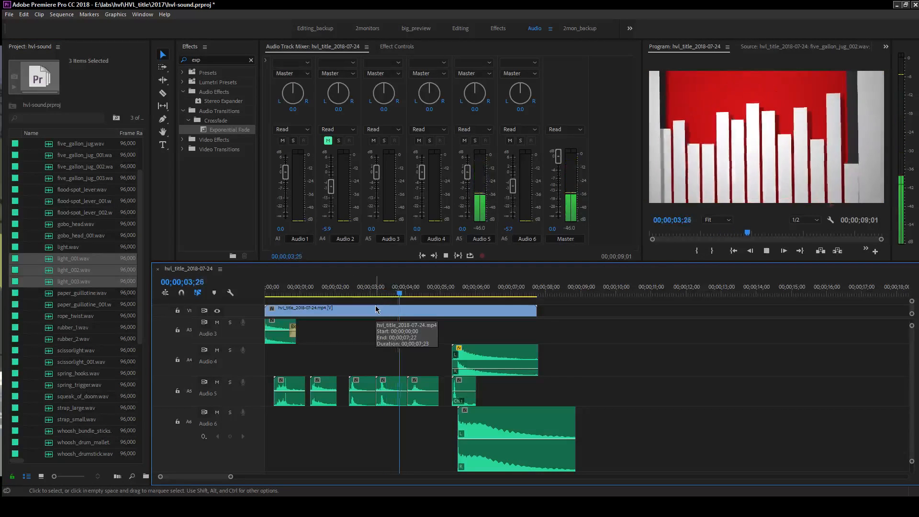
{"action": "key", "text": "space"}
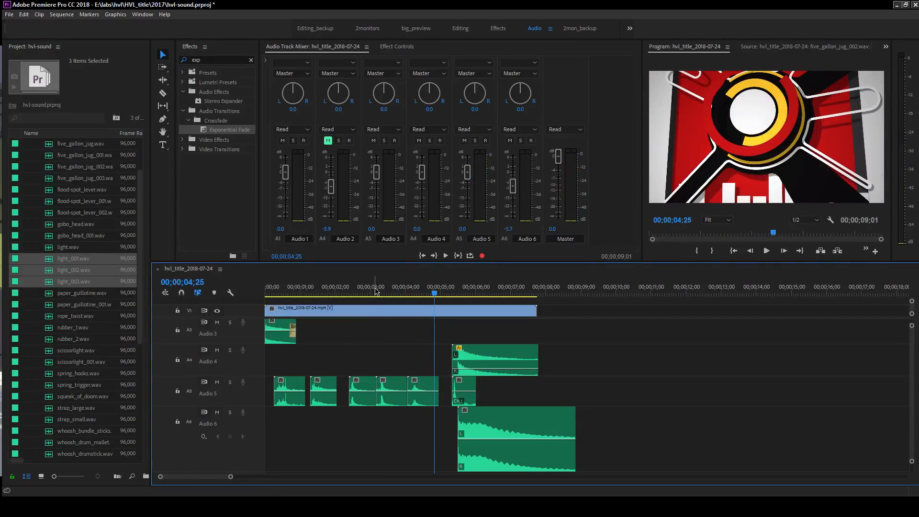
- Replay the light clips and move the first one out of the way to about 00;00;09;20 on Audio 5
{"action": "left_click", "coordinate": [375, 294]}
{"action": "key", "text": "space"}
{"action": "key", "text": "space"}
{"action": "left_click", "coordinate": [357, 391]}
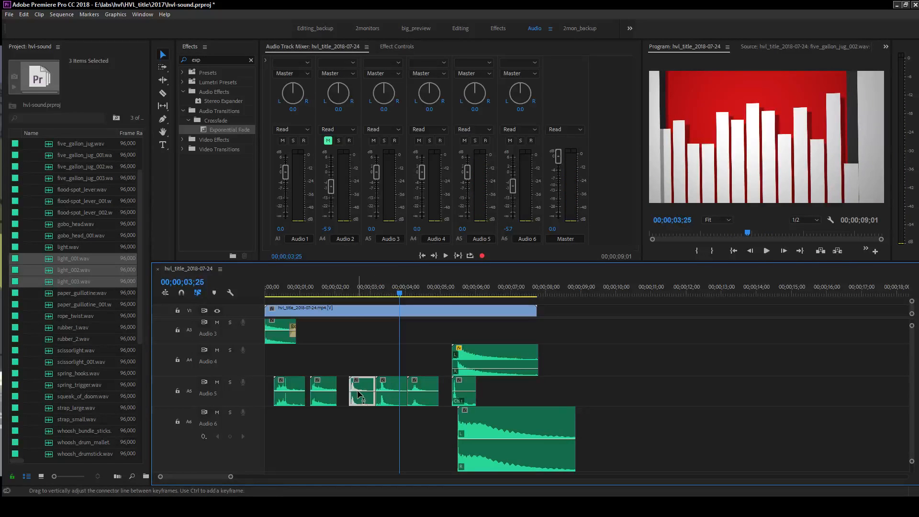
{"action": "left_click_drag", "start_coordinate": [362, 390], "coordinate": [615, 392]}
- Align the peak of the next light clip on Audio 5 with the frame at 00;00;03;09 and play it
{"action": "left_click_drag", "start_coordinate": [355, 293], "coordinate": [382, 294]}
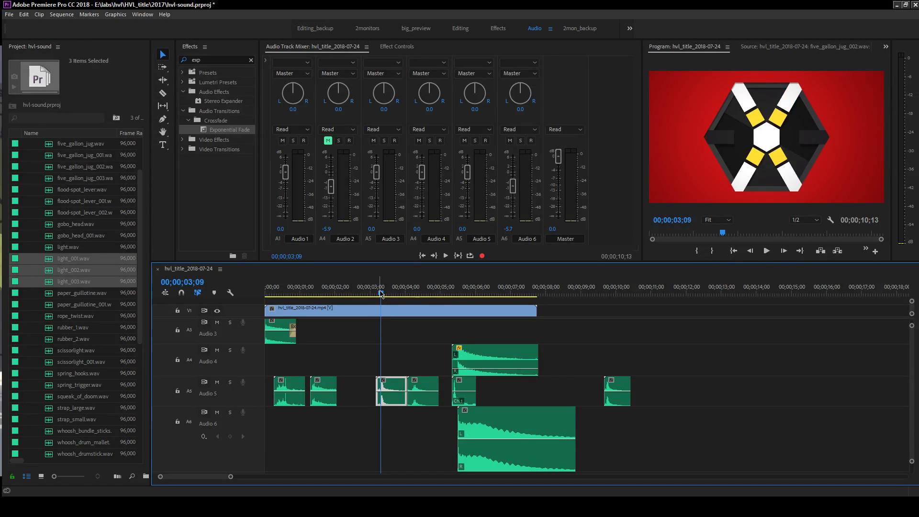
{"action": "left_click_drag", "start_coordinate": [230, 480], "coordinate": [174, 477]}
{"action": "left_click_drag", "start_coordinate": [622, 387], "coordinate": [623, 386]}
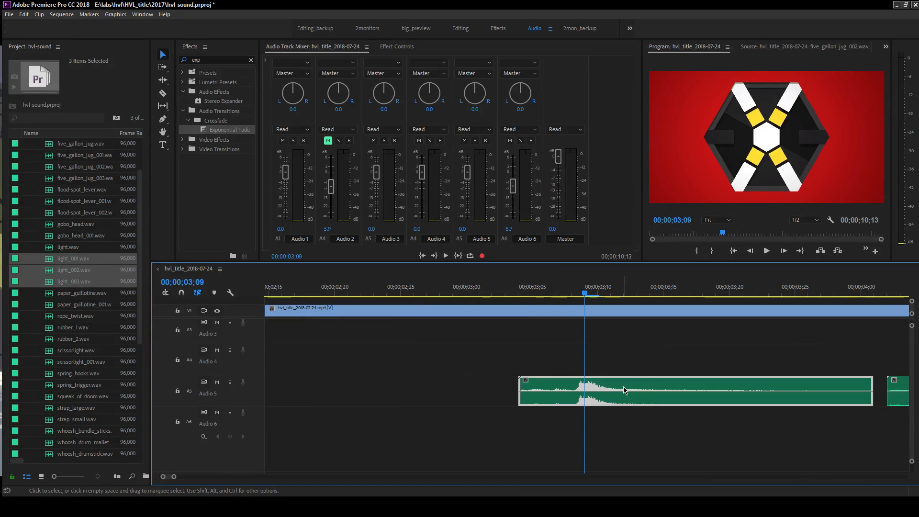
{"action": "left_click", "coordinate": [489, 287]}
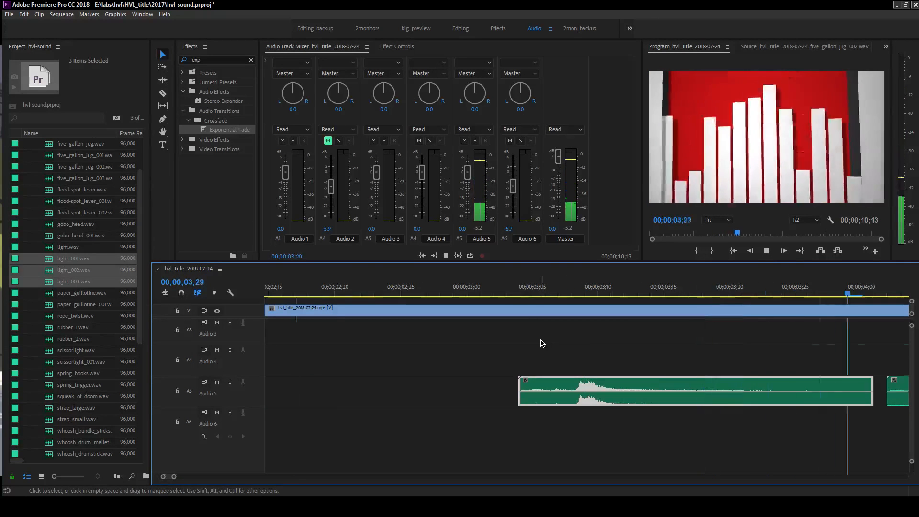
{"action": "key", "text": "space"}
- Play the sequence from the opening and replay the second flood-spot lever clip
{"action": "left_click_drag", "start_coordinate": [177, 477], "coordinate": [232, 478]}
{"action": "left_click", "coordinate": [339, 289]}
{"action": "left_click_drag", "start_coordinate": [339, 289], "coordinate": [352, 289]}
{"action": "key", "text": "space"}
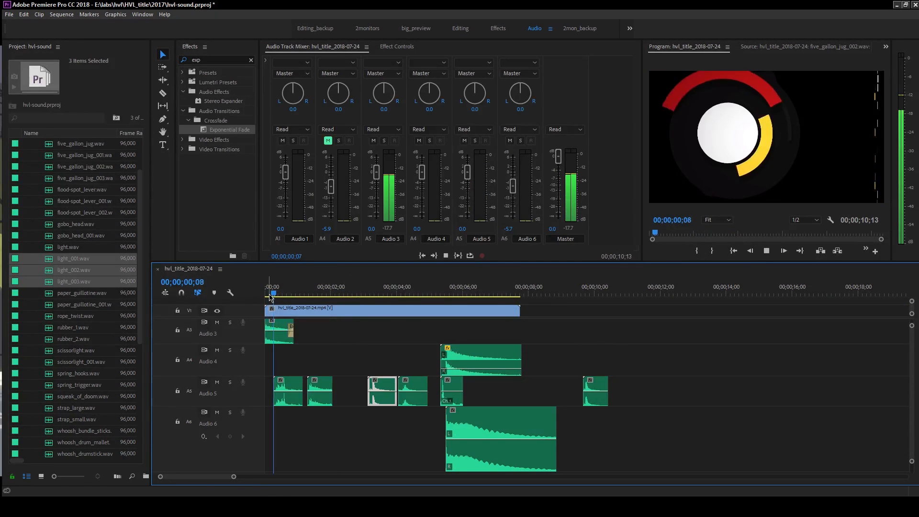
{"action": "key", "text": "space"}
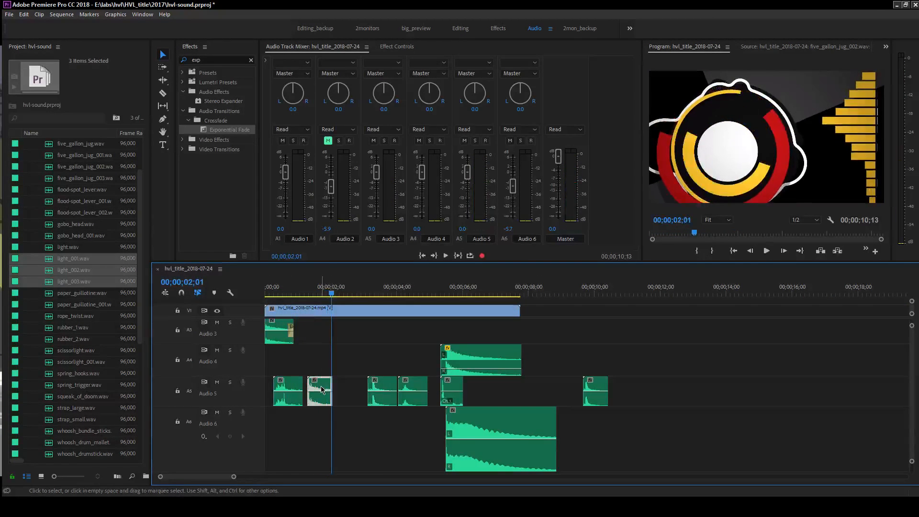
{"action": "left_click", "coordinate": [305, 289]}
{"action": "key", "text": "space"}
{"action": "key", "text": "space"}
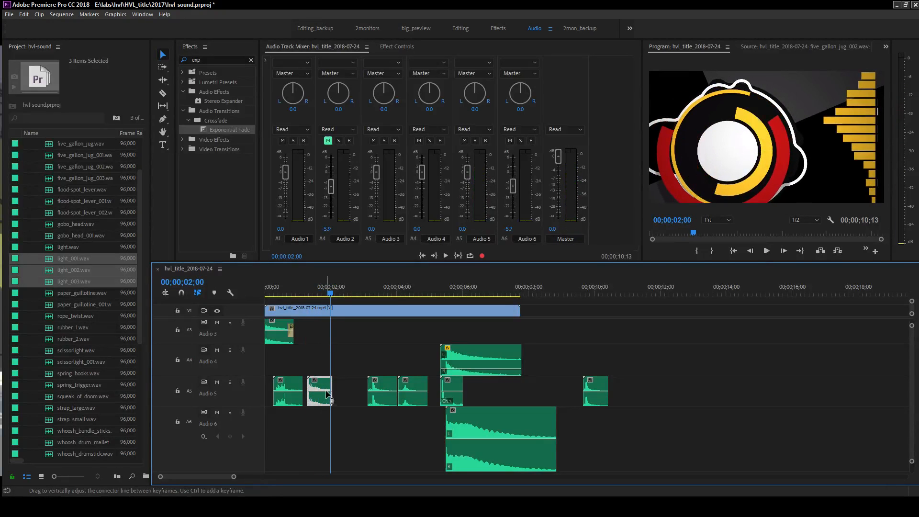
- Delete the second flood-spot lever clip and move the remaining one to Audio 6 at about 00;00;02;14
{"action": "key", "text": "Delete"}
{"action": "left_click", "coordinate": [286, 389]}
{"action": "left_click_drag", "start_coordinate": [359, 294], "coordinate": [369, 294]}
{"action": "left_click_drag", "start_coordinate": [288, 389], "coordinate": [360, 419]}
{"action": "left_click_drag", "start_coordinate": [338, 293], "coordinate": [366, 300]}
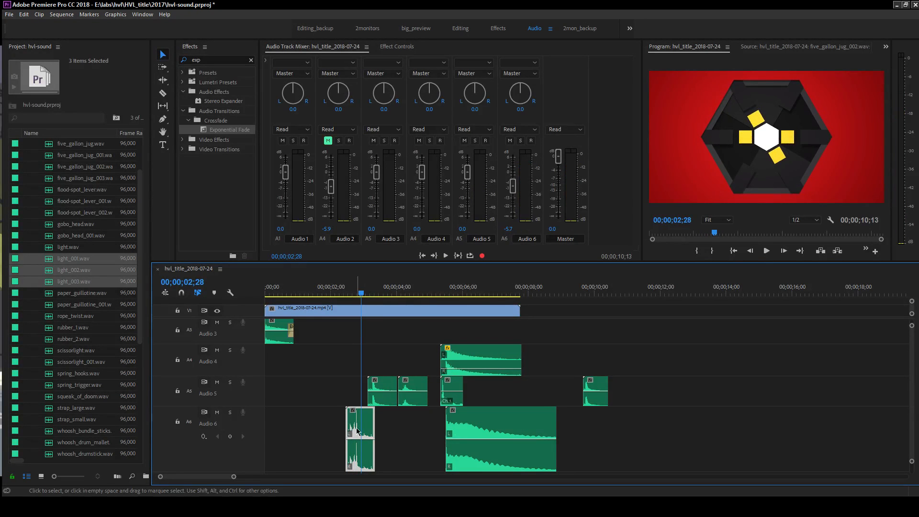
- Shift the flood-spot lever clip on Audio 6 to start at about 00;00;02;23 and preview it with the light clip
{"action": "left_click_drag", "start_coordinate": [234, 477], "coordinate": [203, 483]}
{"action": "left_click_drag", "start_coordinate": [495, 445], "coordinate": [625, 422]}
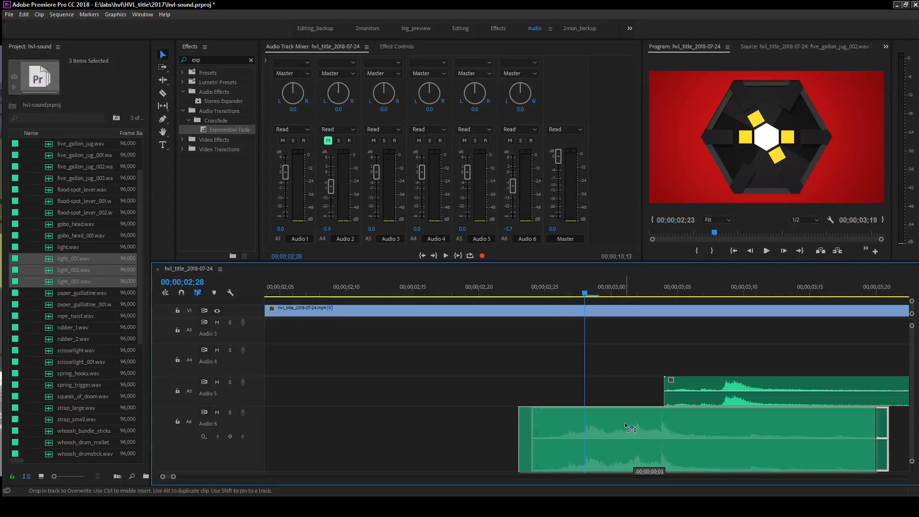
{"action": "key", "text": "space"}
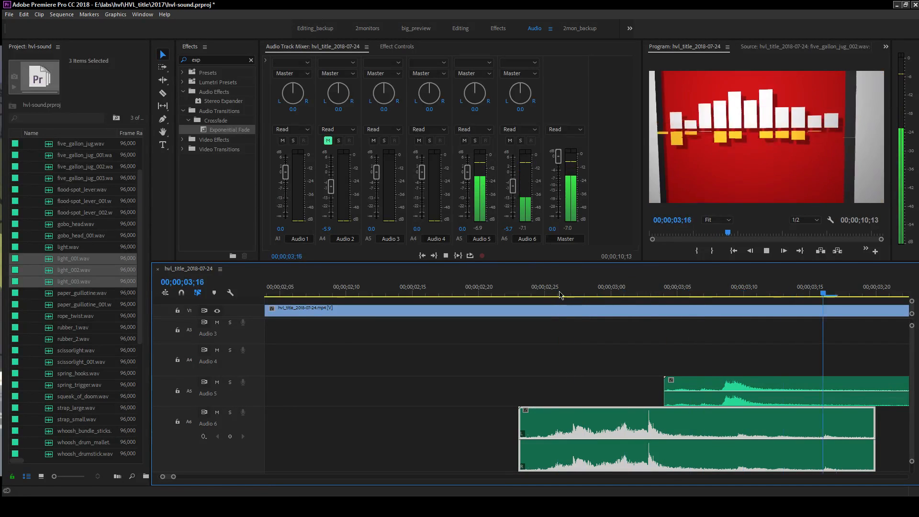
{"action": "key", "text": "space"}
- Play the sequence from the opening and from about 00;00;02;22 to check the lever and light sounds together
{"action": "left_click_drag", "start_coordinate": [177, 477], "coordinate": [219, 475]}
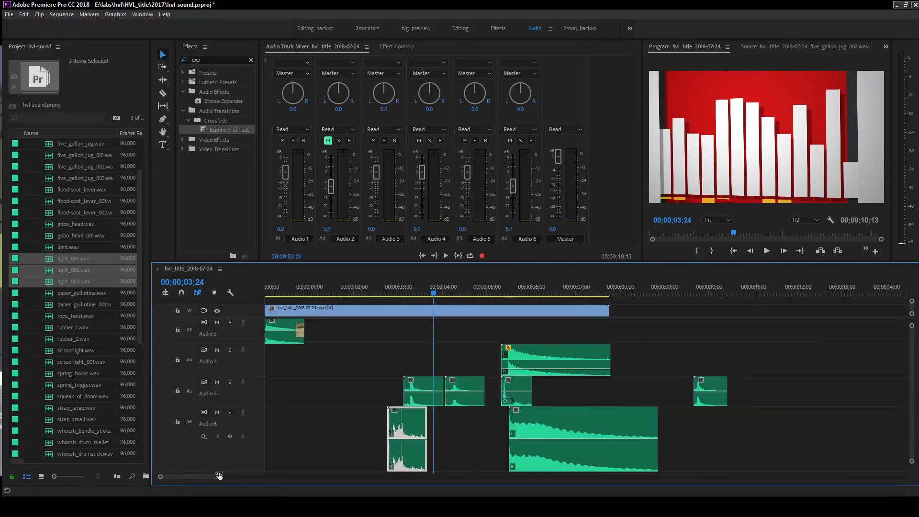
{"action": "left_click", "coordinate": [387, 286]}
{"action": "key", "text": "space"}
{"action": "key", "text": "space"}
{"action": "left_click", "coordinate": [305, 287]}
{"action": "key", "text": "space"}
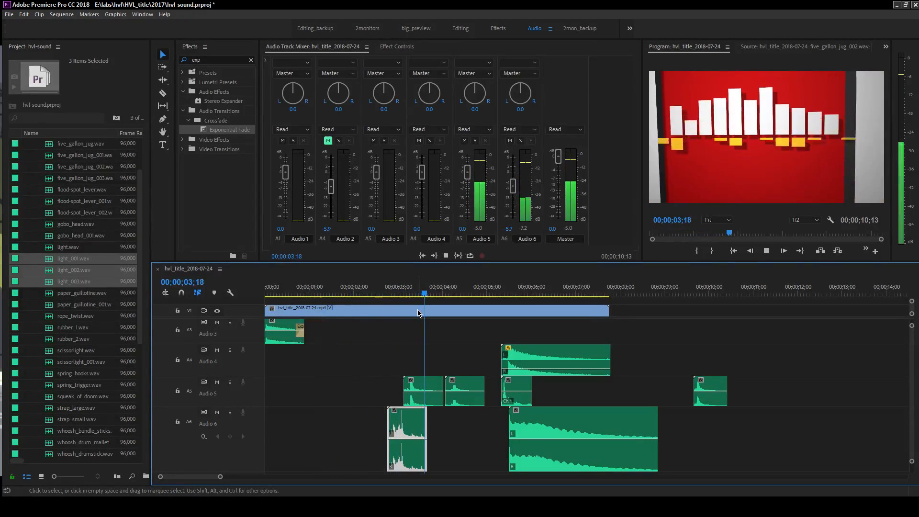
{"action": "key", "text": "space"}
{"action": "left_click", "coordinate": [387, 287]}
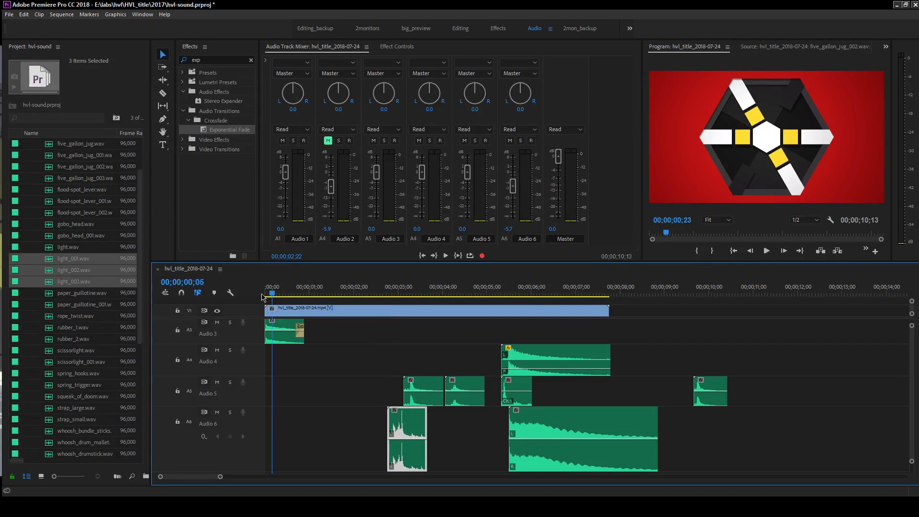
{"action": "left_click", "coordinate": [281, 290]}
{"action": "key", "text": "space"}
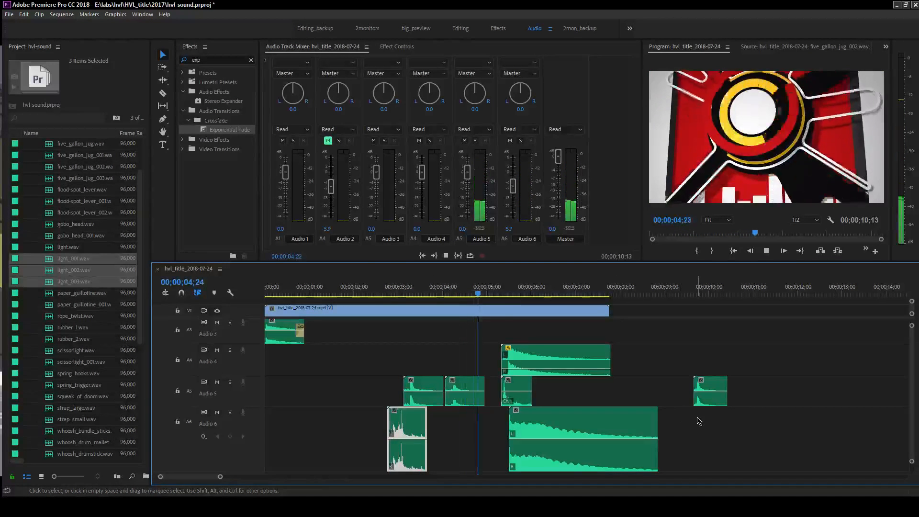
- Add scissorlight_001.wav, move it to Audio 4 to start at about 00;00;02;04, and play it with the lever clip
{"action": "left_click", "coordinate": [387, 287]}
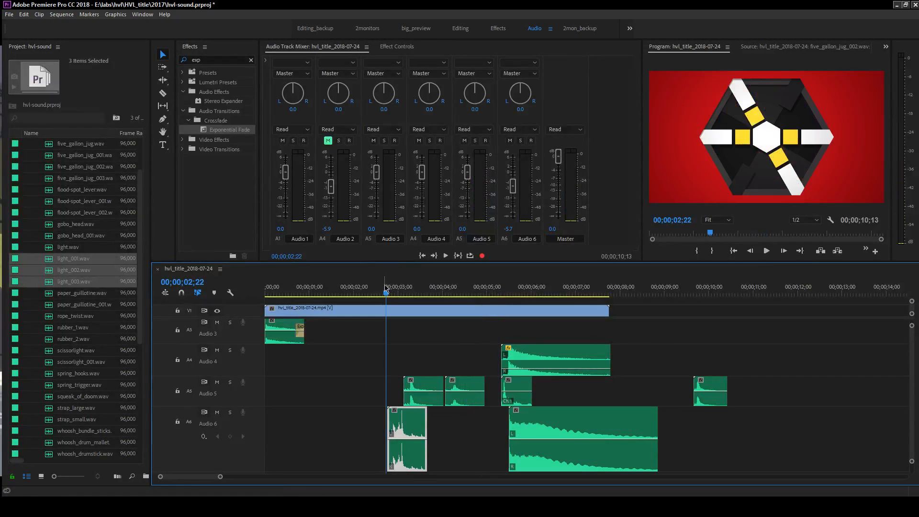
{"action": "left_click", "coordinate": [83, 363]}
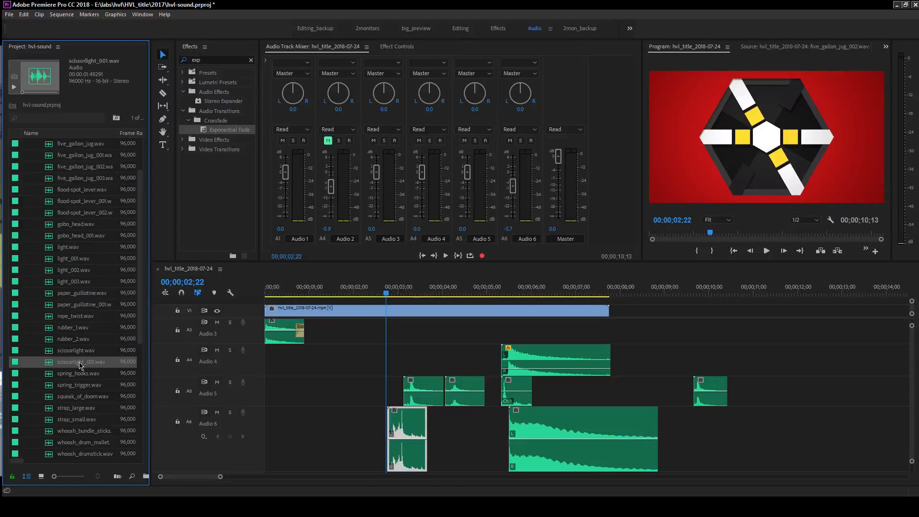
{"action": "left_click_drag", "start_coordinate": [80, 365], "coordinate": [309, 390]}
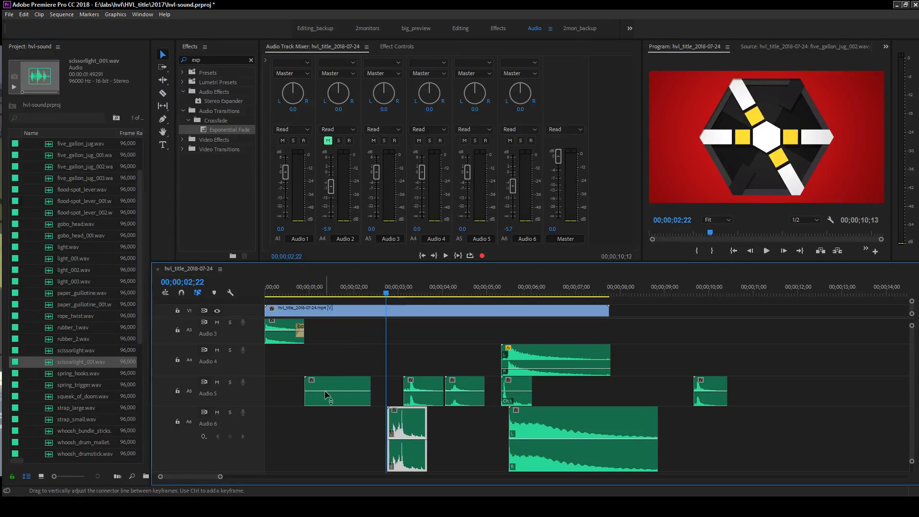
{"action": "left_click", "coordinate": [307, 289]}
{"action": "left_click_drag", "start_coordinate": [307, 289], "coordinate": [363, 290]}
{"action": "left_click_drag", "start_coordinate": [319, 390], "coordinate": [393, 353]}
{"action": "left_click_drag", "start_coordinate": [221, 477], "coordinate": [178, 476]}
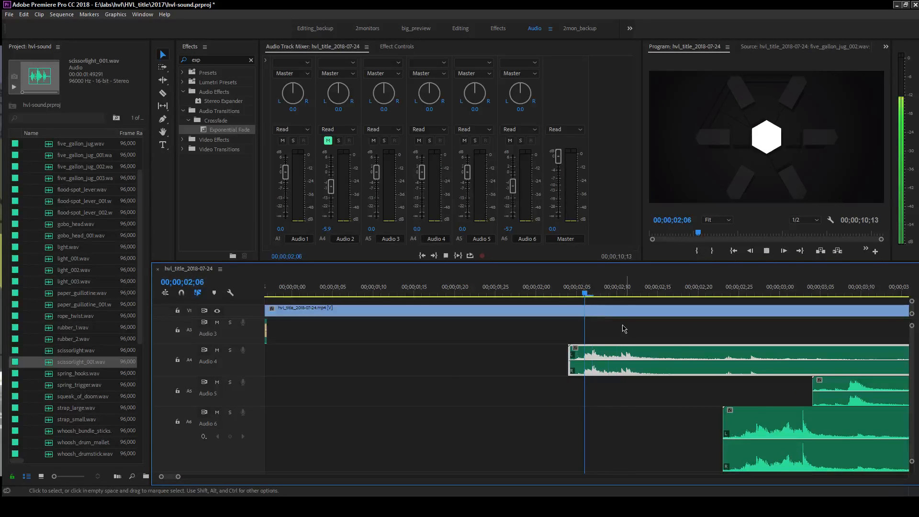
{"action": "key", "text": "space"}
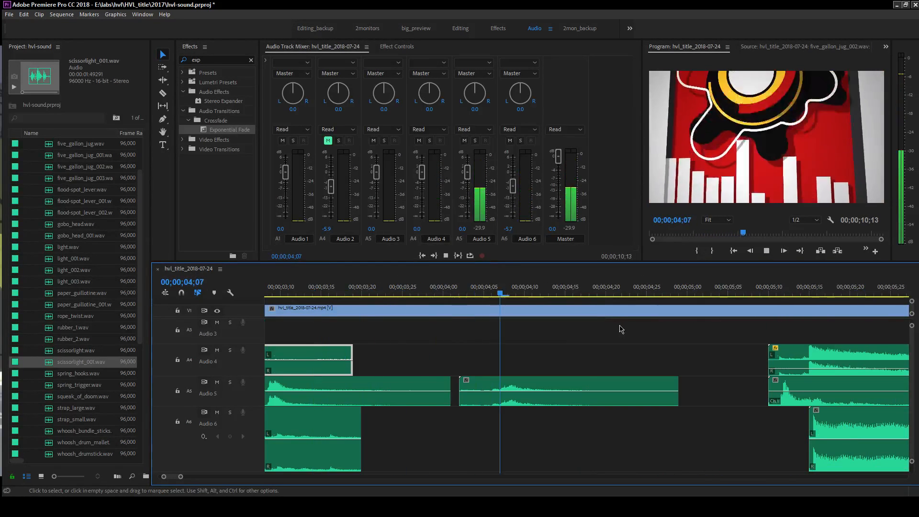
{"action": "key", "text": "space"}
- Move the second light clip on Audio 5 out beyond the end of the video, to about 00;00;10;00
{"action": "left_click", "coordinate": [574, 402]}
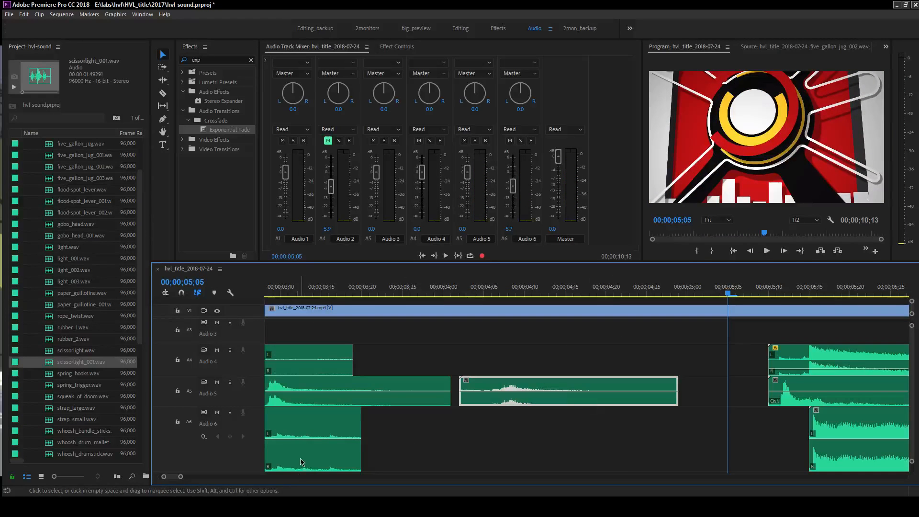
{"action": "left_click_drag", "start_coordinate": [180, 477], "coordinate": [269, 476]}
{"action": "left_click_drag", "start_coordinate": [347, 390], "coordinate": [459, 390]}
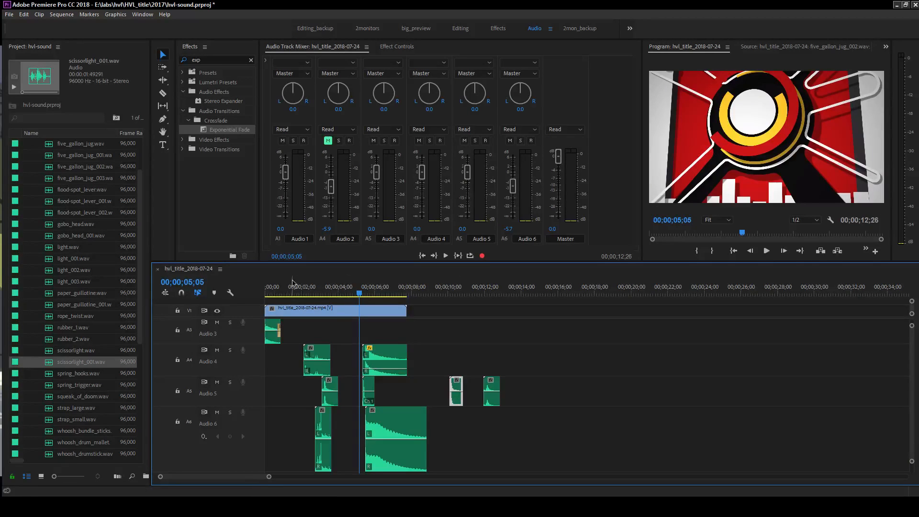
- Play the sequence from the opening and replay the bars and logo section from about 00;00;03;10
{"action": "key", "text": "Home"}
{"action": "key", "text": "space"}
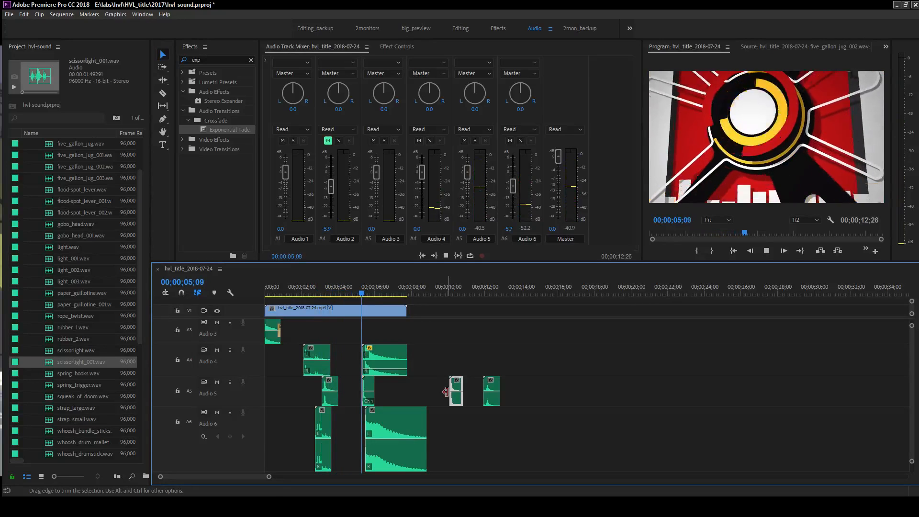
{"action": "key", "text": "space"}
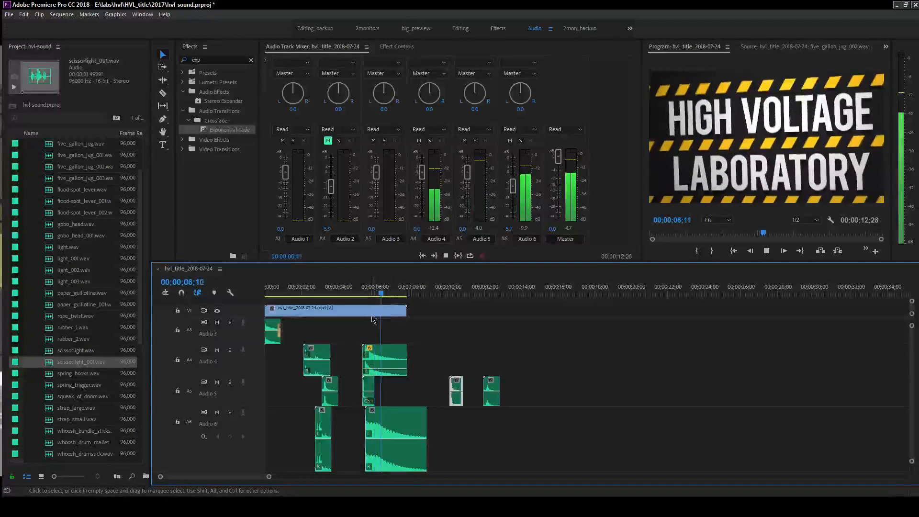
{"action": "left_click_drag", "start_coordinate": [367, 293], "coordinate": [327, 296]}
{"action": "key", "text": "space"}
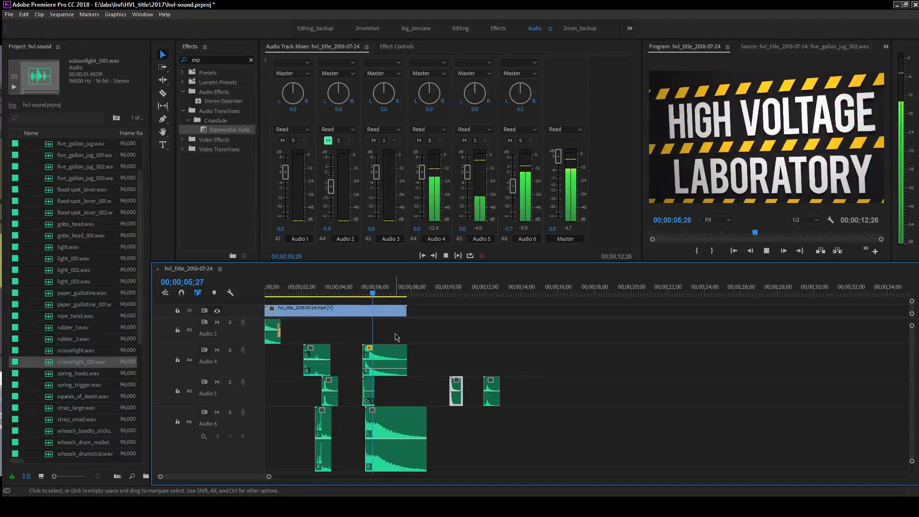
{"action": "key", "text": "space"}
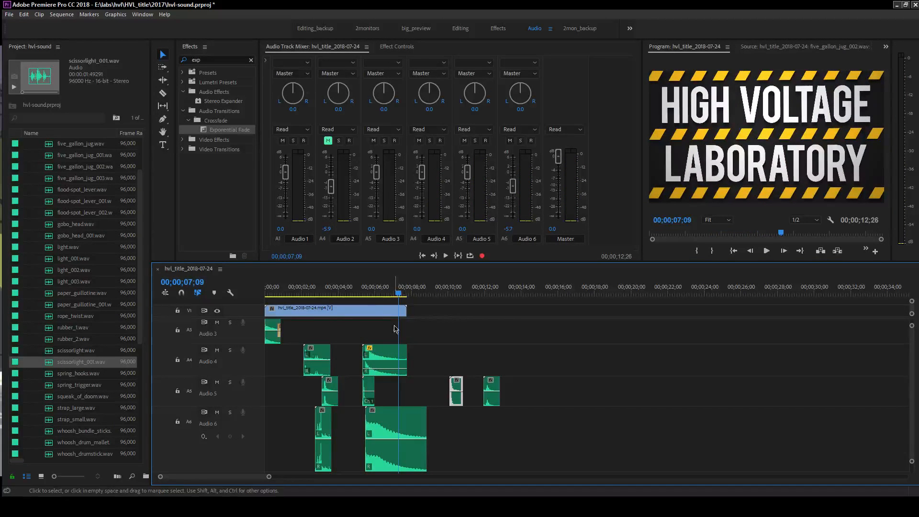
{"action": "key", "text": "space"}
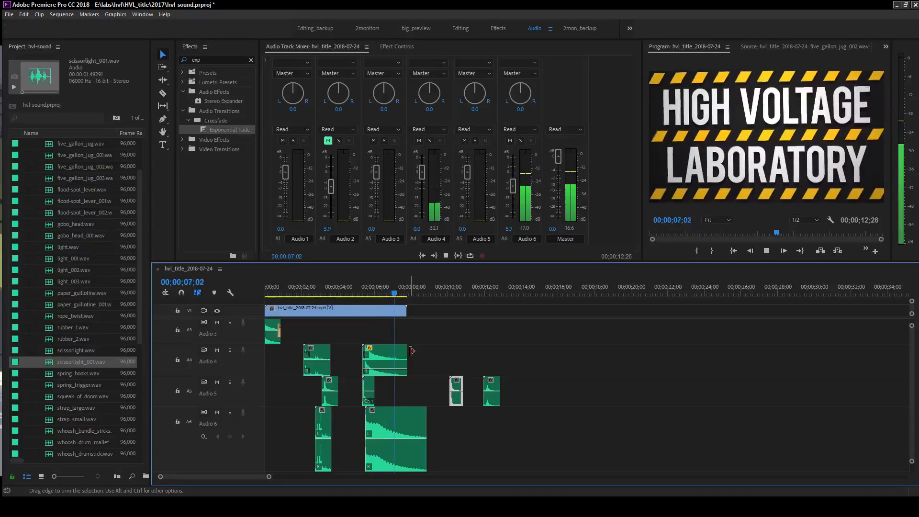
{"action": "key", "text": "space"}
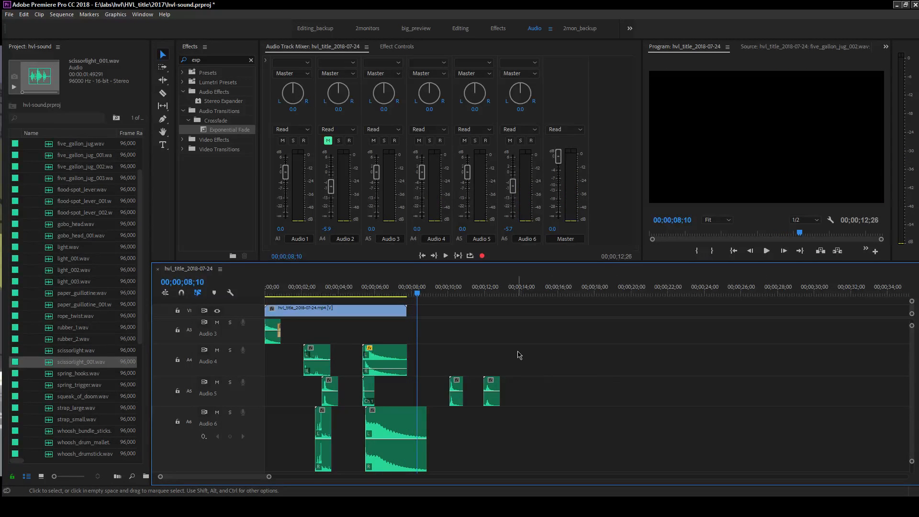
- Unmute Audio 2 and play the full sequence from the opening with all audio tracks together
{"action": "scroll", "coordinate": [326, 367], "scroll_direction": "up", "scroll_amount": 2}
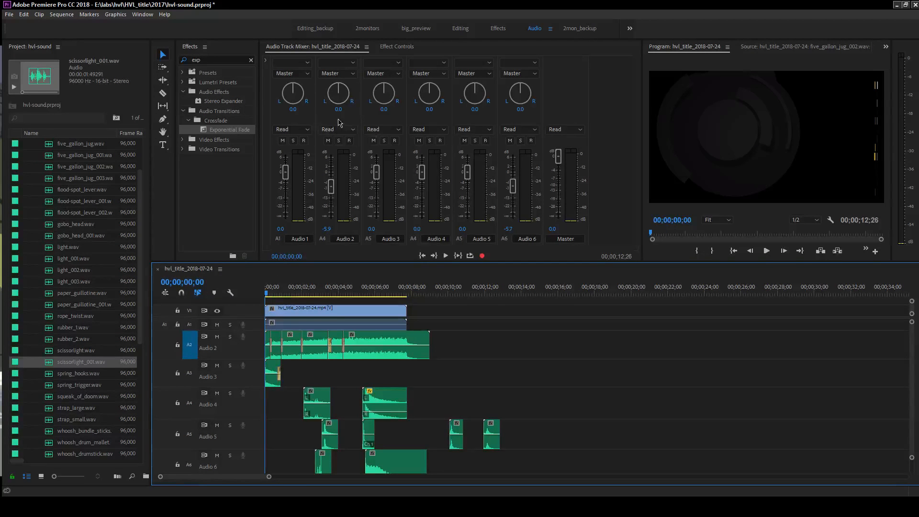
{"action": "key", "text": "space"}
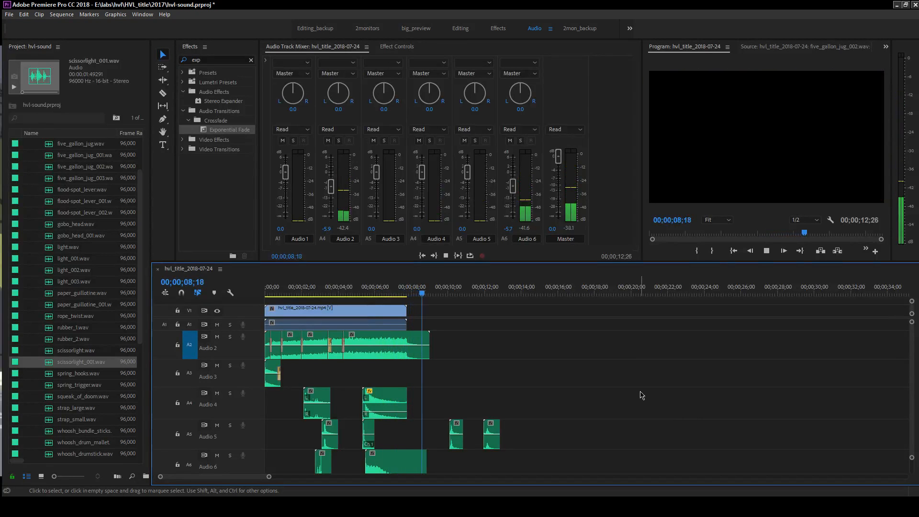
{"action": "left_click_drag", "start_coordinate": [434, 295], "coordinate": [346, 296]}
- Delete the two leftover light clips on Audio 5 beyond the video's end and reduce the heights of tracks Audio 2 to Audio 6
{"action": "left_click_drag", "start_coordinate": [453, 401], "coordinate": [486, 426]}
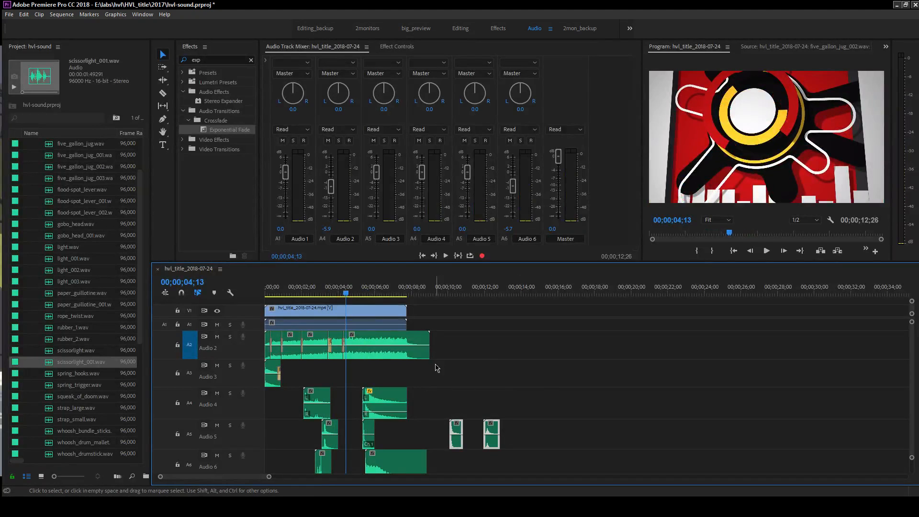
{"action": "key", "text": "Delete"}
{"action": "mouse_move", "coordinate": [220, 359]}
{"action": "left_mouse_down"}
{"action": "mouse_move", "coordinate": [220, 351]}
{"action": "mouse_move", "coordinate": [234, 369]}
{"action": "left_mouse_up"}
{"action": "mouse_move", "coordinate": [247, 400]}
{"action": "left_mouse_down"}
{"action": "mouse_move", "coordinate": [251, 392]}
{"action": "mouse_move", "coordinate": [251, 409]}
{"action": "left_mouse_up"}
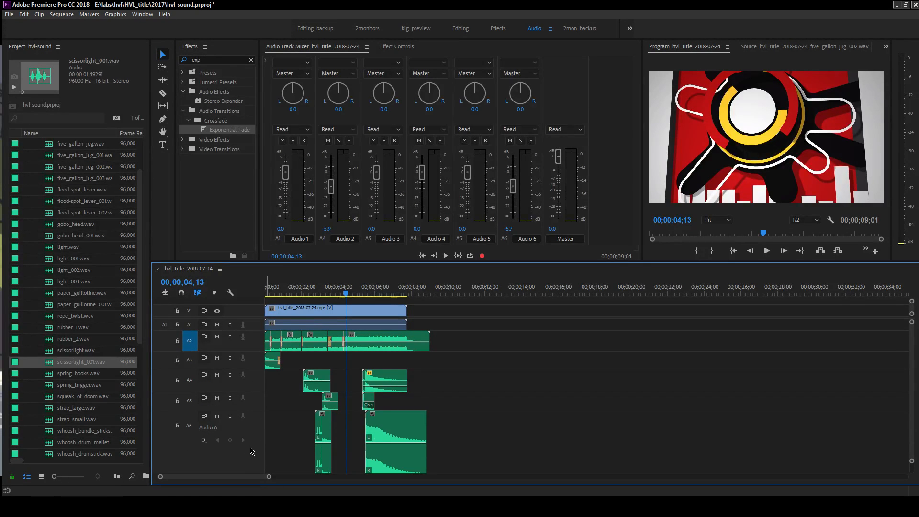
{"action": "scroll", "coordinate": [254, 444], "scroll_direction": "down", "scroll_amount": 2}
{"action": "scroll", "coordinate": [444, 427], "scroll_direction": "down", "scroll_amount": 2}
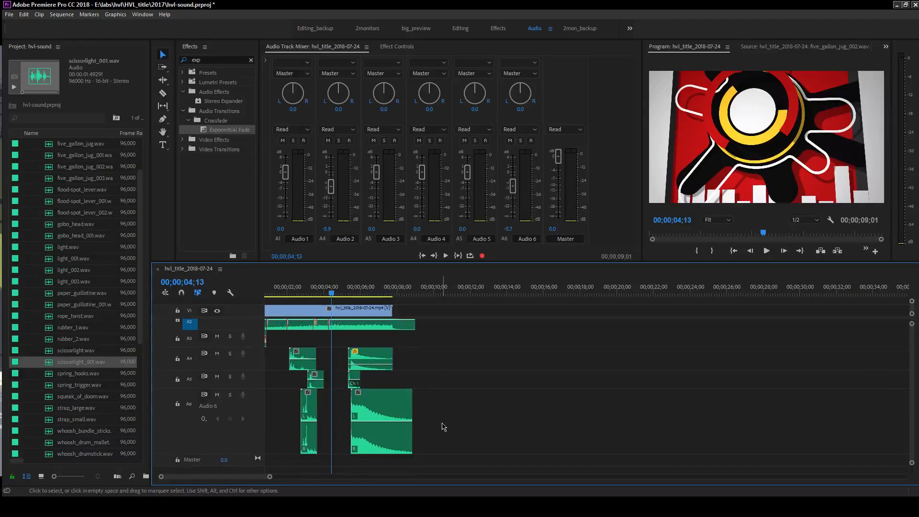
{"action": "left_click_drag", "start_coordinate": [238, 453], "coordinate": [241, 414]}
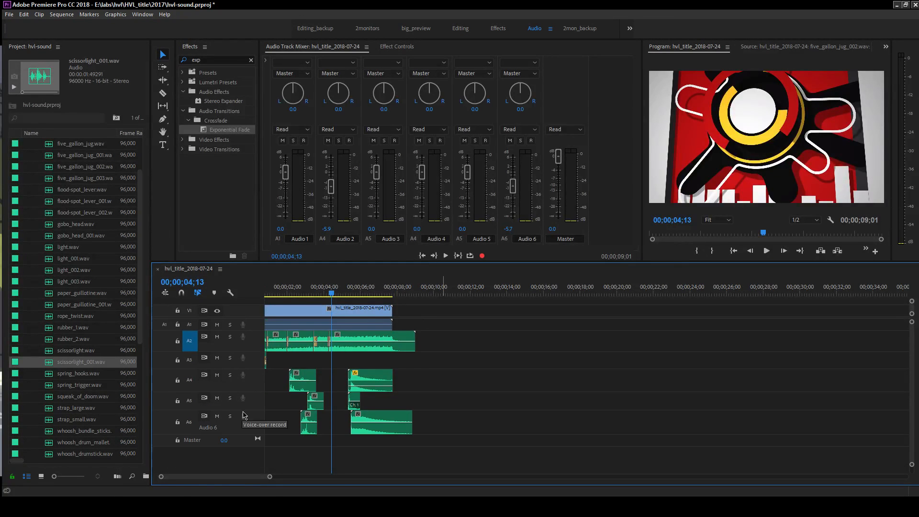
- Mute Audio 2 and play the sequence from about 00;00;04;02 into the logo
{"action": "mouse_move", "coordinate": [327, 296]}
{"action": "left_mouse_down"}
{"action": "mouse_move", "coordinate": [348, 300]}
{"action": "mouse_move", "coordinate": [326, 294]}
{"action": "mouse_move", "coordinate": [342, 294]}
{"action": "left_mouse_up"}
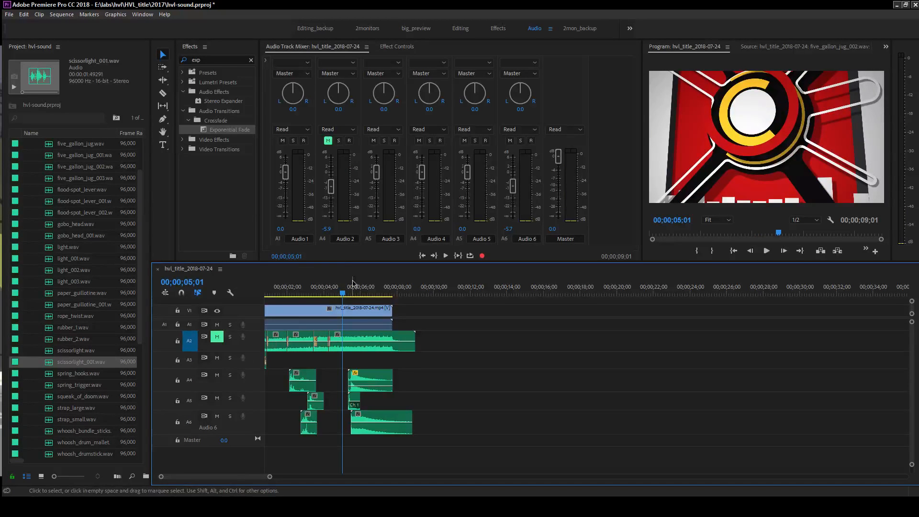
{"action": "left_click_drag", "start_coordinate": [343, 294], "coordinate": [330, 299]}
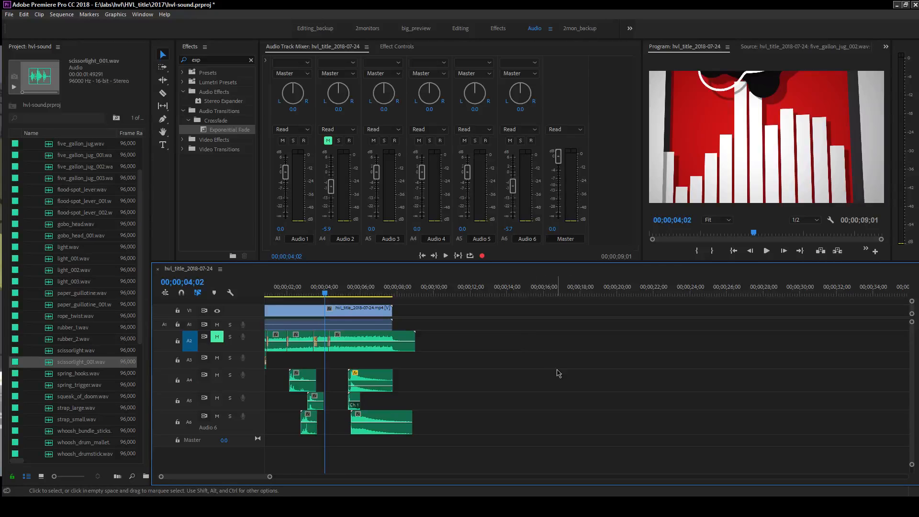
{"action": "key", "text": "space"}
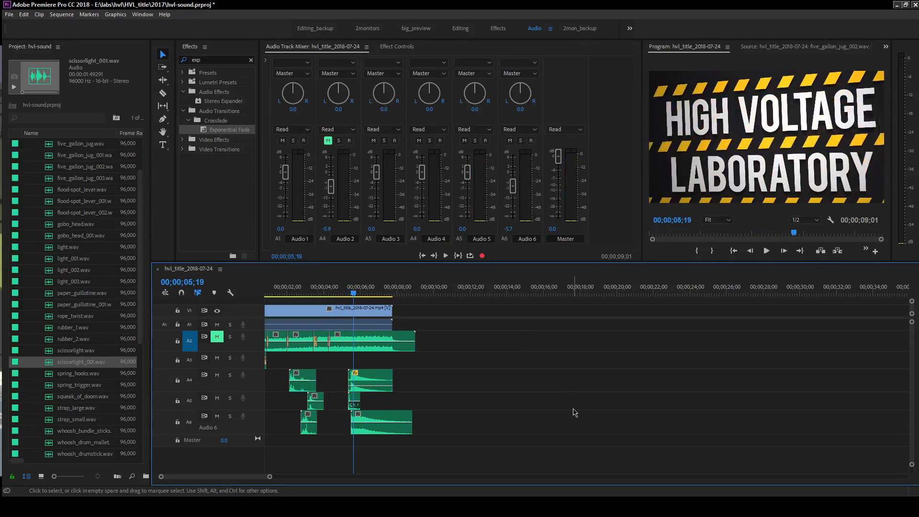
- Find gemini_short.wav in the 2015-sounds bin and preview it as a sound for the bars section at 00;00;04;04
{"action": "left_click_drag", "start_coordinate": [276, 476], "coordinate": [208, 477]}
{"action": "left_click", "coordinate": [466, 294]}
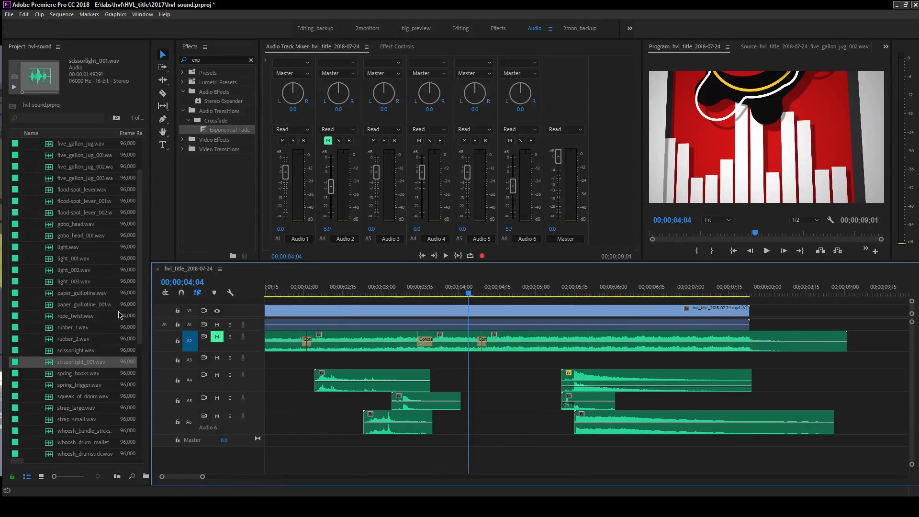
{"action": "scroll", "coordinate": [102, 326], "scroll_direction": "down", "scroll_amount": 6}
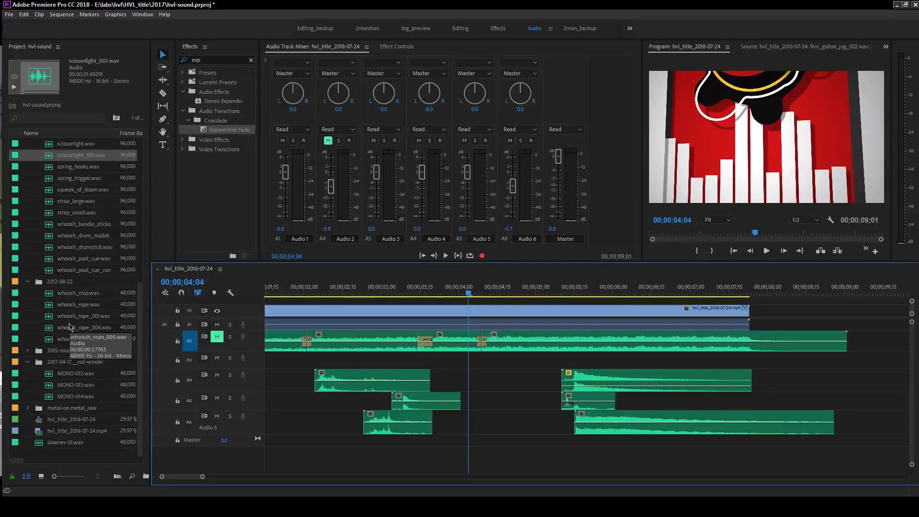
{"action": "left_click", "coordinate": [28, 350]}
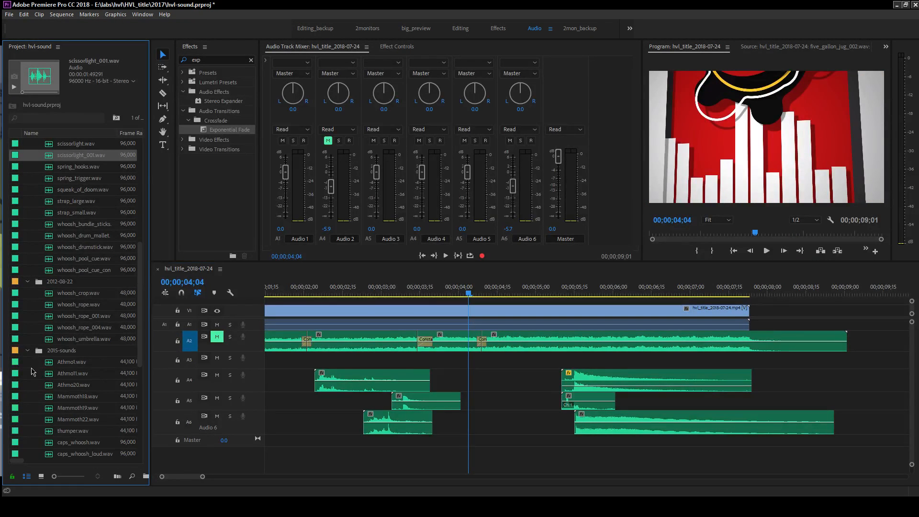
{"action": "scroll", "coordinate": [34, 367], "scroll_direction": "down", "scroll_amount": 5}
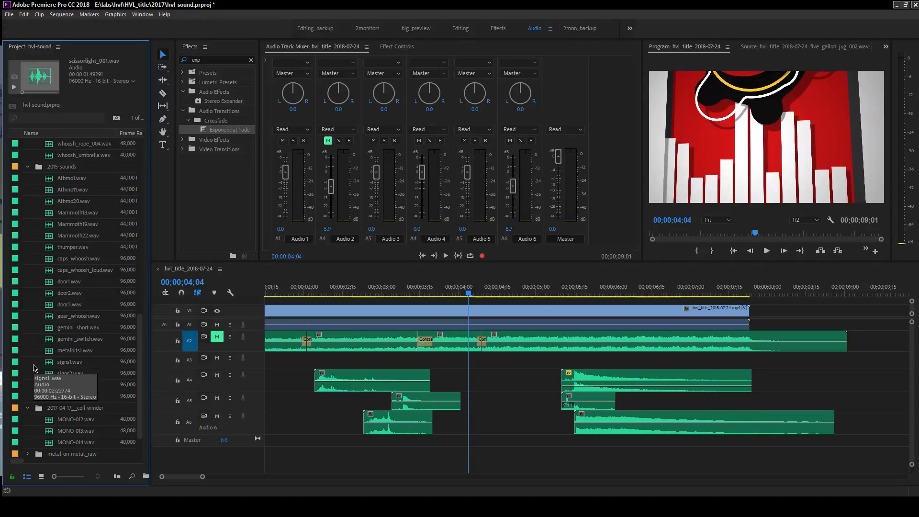
{"action": "double_click", "coordinate": [50, 330]}
{"action": "left_click_drag", "start_coordinate": [808, 130], "coordinate": [593, 173]}
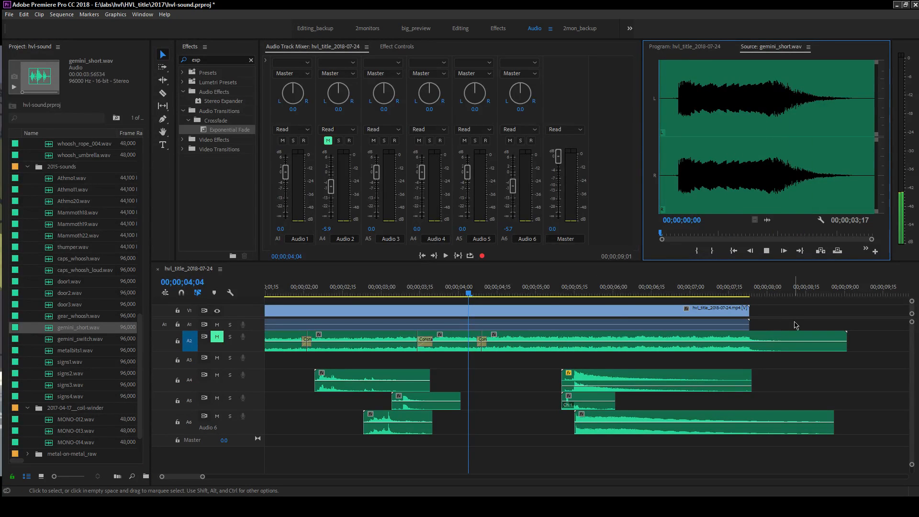
{"action": "key", "text": "space"}
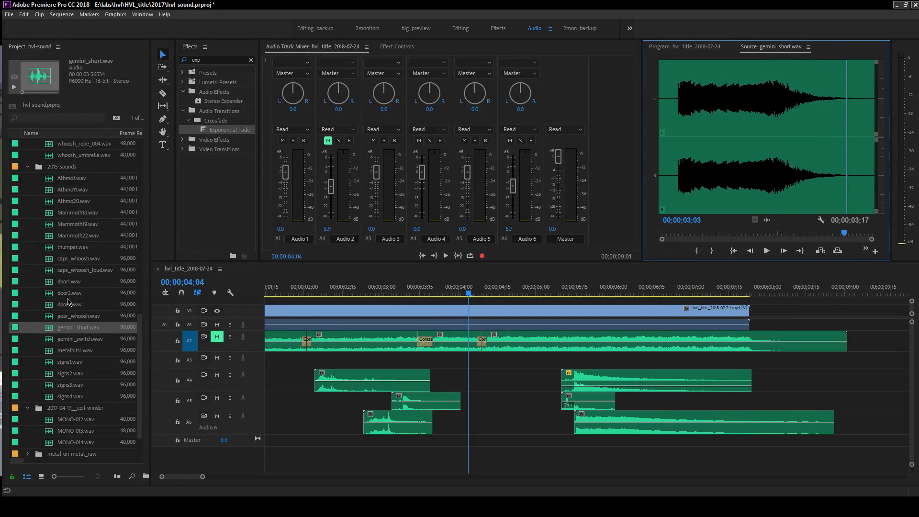
- Add gemini_short.wav on a new Audio 7 track at about 00;00;04;00 and expand the track to show its waveform
{"action": "left_click_drag", "start_coordinate": [65, 333], "coordinate": [493, 454]}
{"action": "double_click", "coordinate": [254, 448]}
{"action": "scroll", "coordinate": [889, 431], "scroll_direction": "down", "scroll_amount": 5}
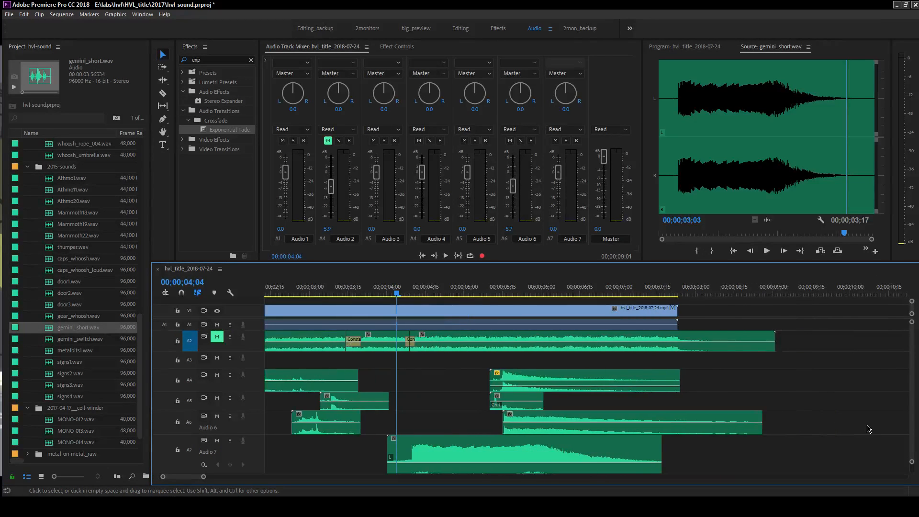
{"action": "scroll", "coordinate": [869, 429], "scroll_direction": "up", "scroll_amount": 6}
{"action": "scroll", "coordinate": [914, 397], "scroll_direction": "down", "scroll_amount": 5}
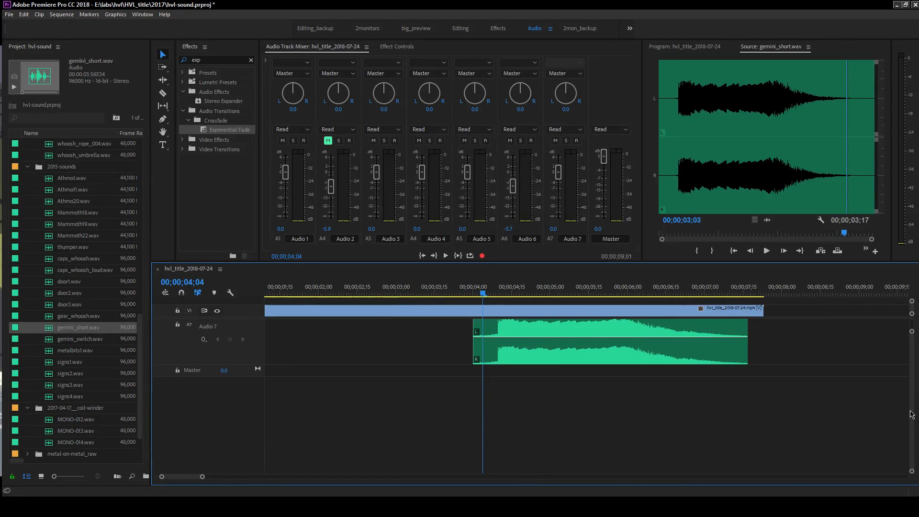
{"action": "scroll", "coordinate": [912, 414], "scroll_direction": "up", "scroll_amount": 5}
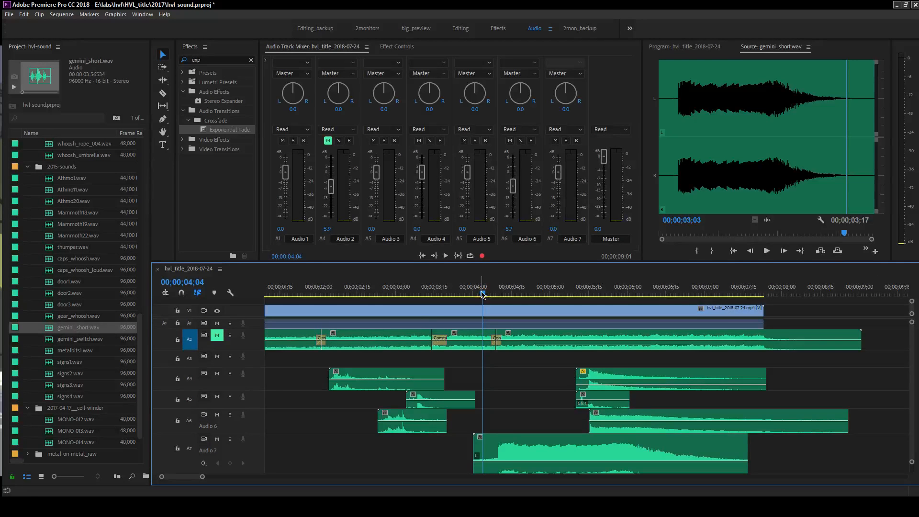
- With Audio 7 muted, shift the gemini_short.wav clip to about 00;00;03;23 and trim its start to 00;00;04;03
{"action": "mouse_move", "coordinate": [492, 300]}
{"action": "left_mouse_down"}
{"action": "mouse_move", "coordinate": [509, 294]}
{"action": "mouse_move", "coordinate": [480, 294]}
{"action": "left_mouse_up"}
{"action": "left_click_drag", "start_coordinate": [533, 447], "coordinate": [509, 446]}
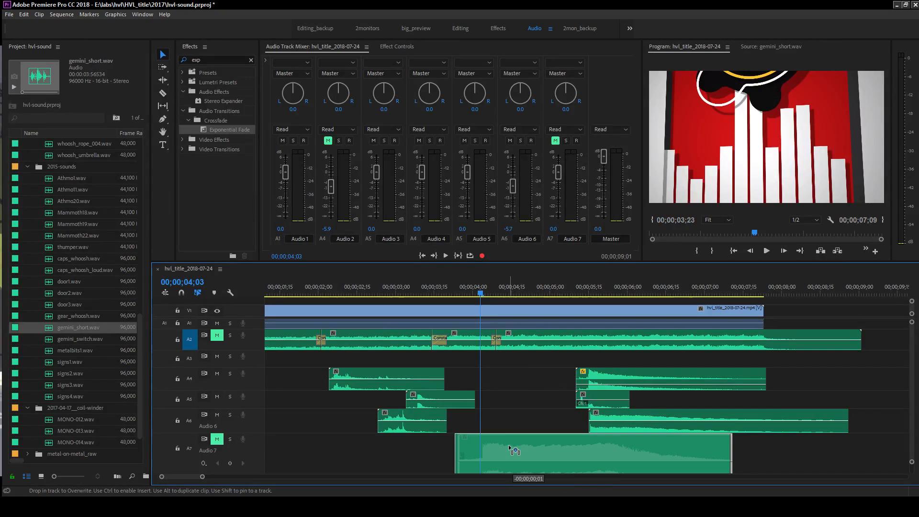
{"action": "left_click_drag", "start_coordinate": [456, 446], "coordinate": [481, 453]}
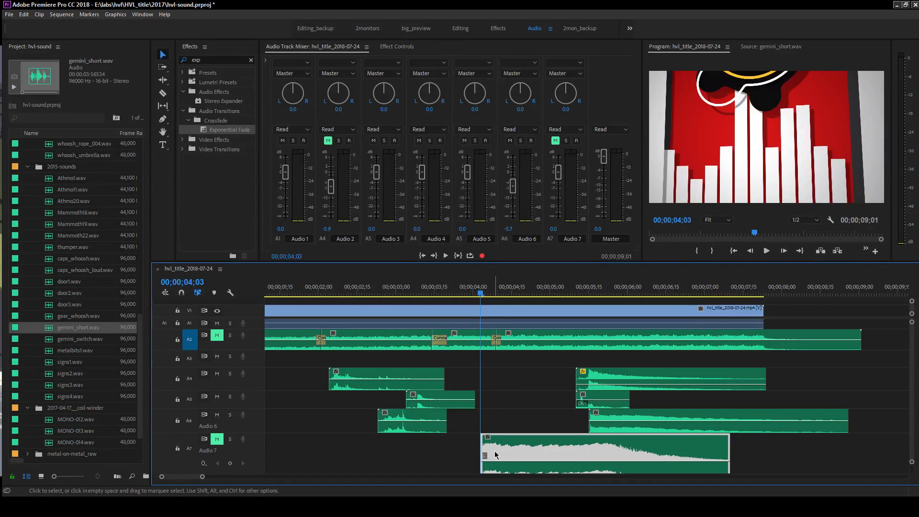
- Add volume keyframes to the gemini_short.wav clip on Audio 7, fading in from silence at 00;00;04;03 to full level at 00;00;04;23
{"action": "scroll", "coordinate": [914, 369], "scroll_direction": "down", "scroll_amount": 5}
{"action": "scroll", "coordinate": [914, 369], "scroll_direction": "up", "scroll_amount": 3}
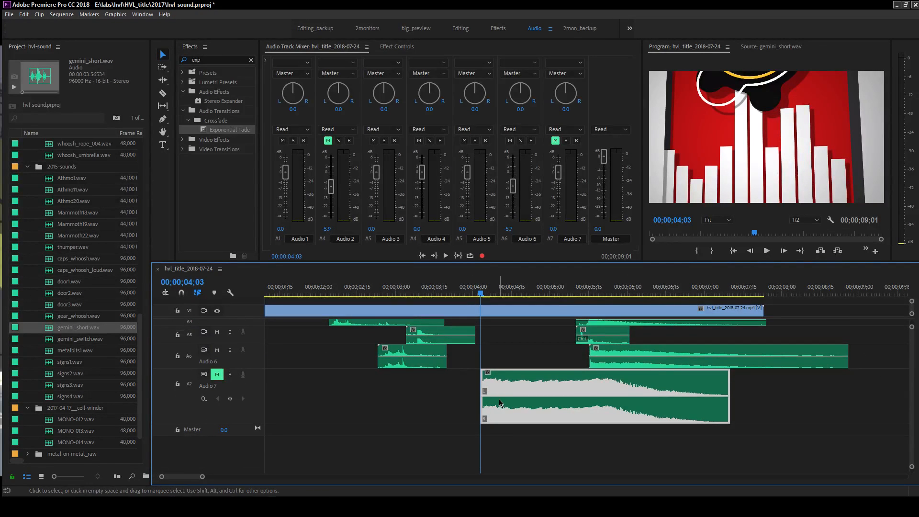
{"action": "key", "text": "p"}
{"action": "left_click_drag", "start_coordinate": [484, 294], "coordinate": [532, 292]}
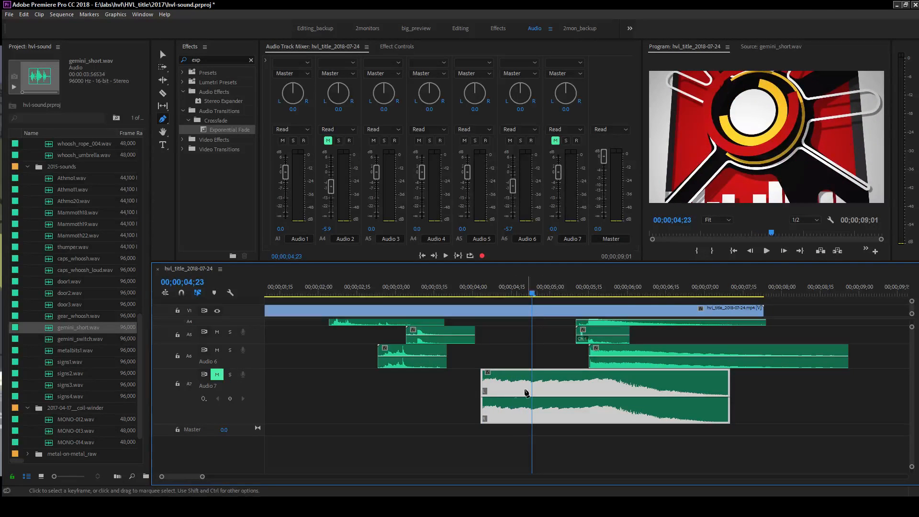
{"action": "left_click", "coordinate": [532, 396]}
{"action": "left_click_drag", "start_coordinate": [485, 397], "coordinate": [485, 419]}
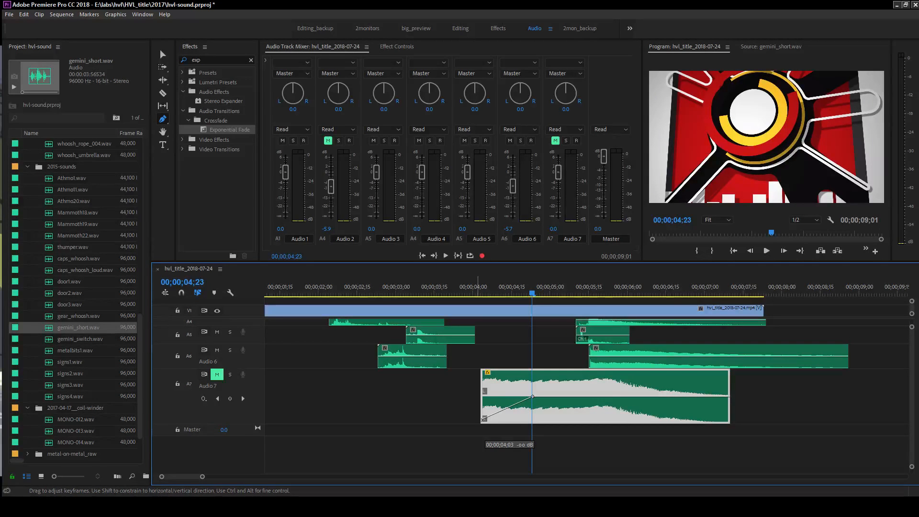
- Unmute Audio 7 and lower its track volume to about -12 dB
{"action": "key", "text": "space"}
{"action": "left_click_drag", "start_coordinate": [597, 290], "coordinate": [470, 334]}
{"action": "key", "text": "space"}
{"action": "key", "text": "space"}
{"action": "left_click", "coordinate": [217, 375]}
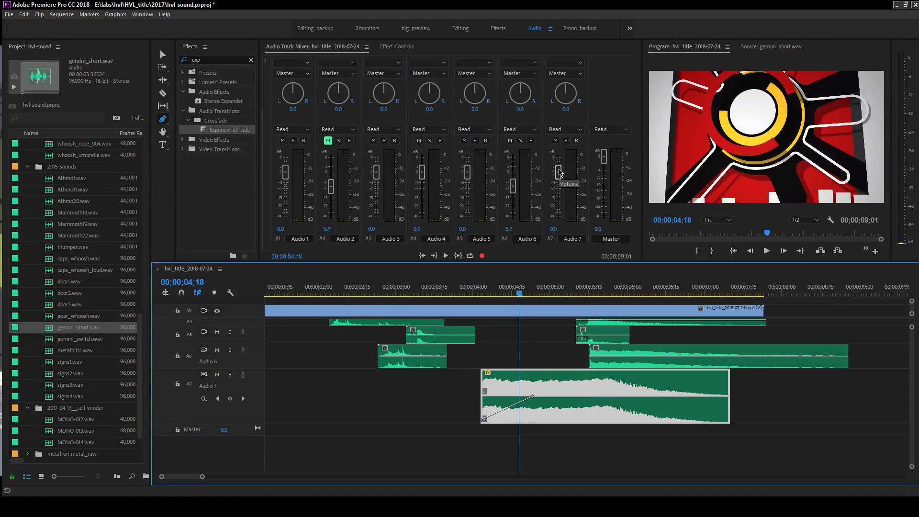
{"action": "left_click_drag", "start_coordinate": [559, 171], "coordinate": [568, 202]}
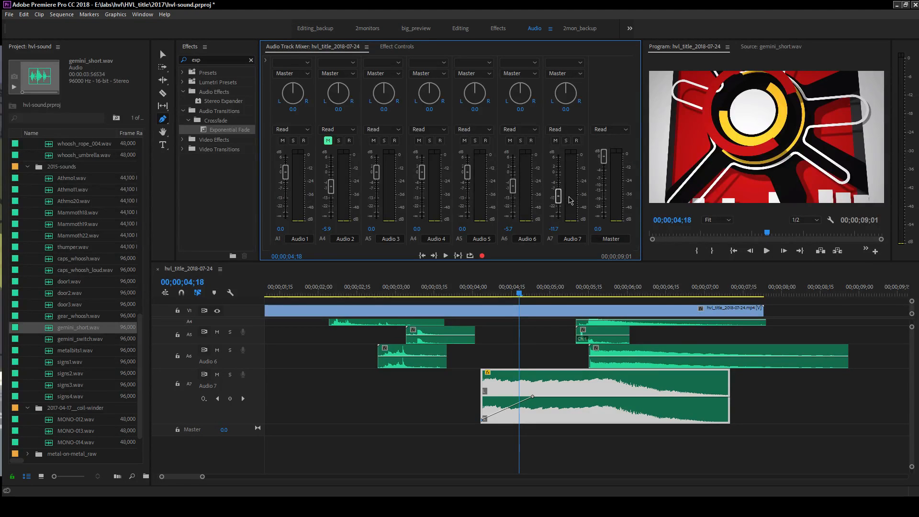
- Play the sequence from about 00;00;03;20 through the bars and logo to judge the gemini sound's level
{"action": "left_click", "coordinate": [447, 289]}
{"action": "key", "text": "space"}
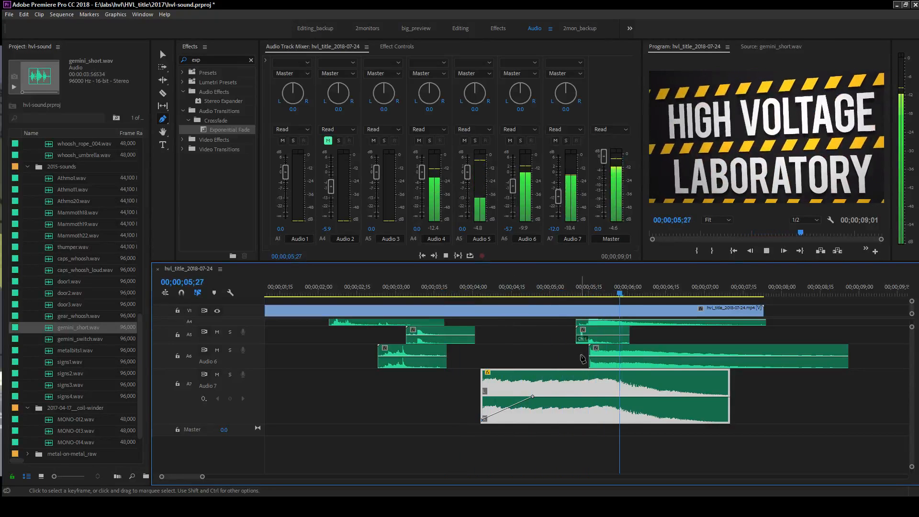
{"action": "key", "text": "space"}
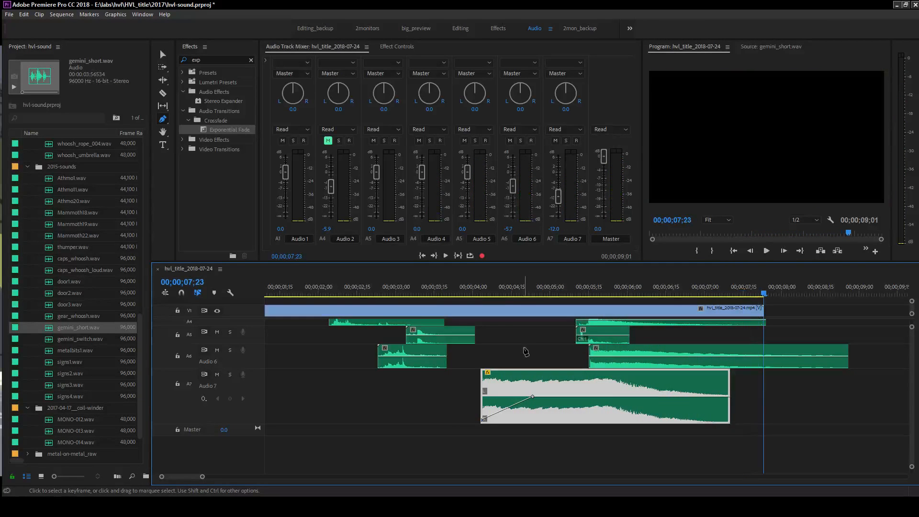
- Solo Audio 7, play it under the logo from about 00;00;05;15, and turn the solo off
{"action": "left_click", "coordinate": [598, 291]}
{"action": "left_click_drag", "start_coordinate": [598, 292], "coordinate": [591, 292]}
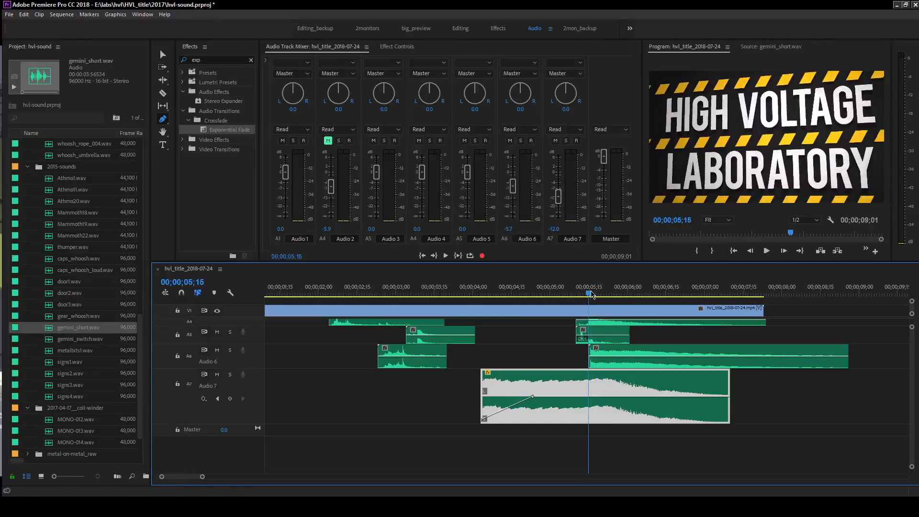
{"action": "left_click", "coordinate": [230, 374]}
{"action": "key", "text": "space"}
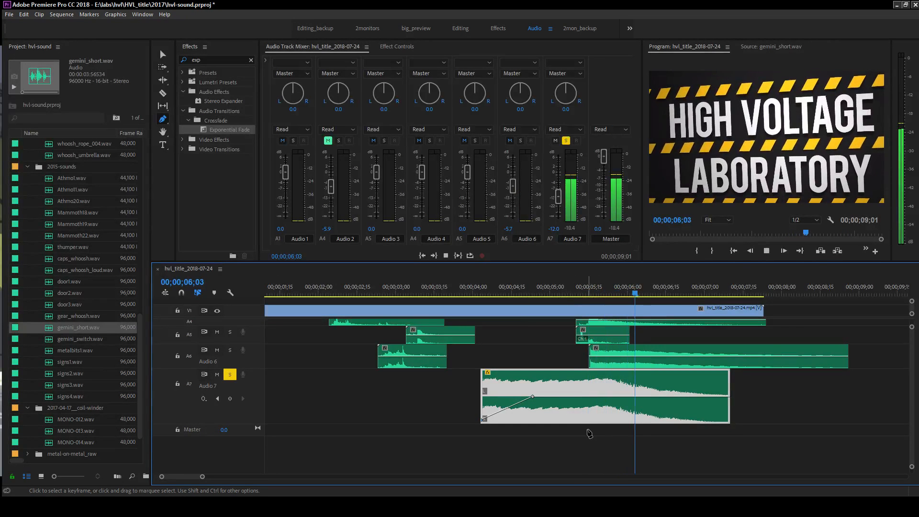
{"action": "key", "text": "space"}
{"action": "left_click", "coordinate": [583, 302]}
{"action": "left_click", "coordinate": [579, 297]}
{"action": "key", "text": "space"}
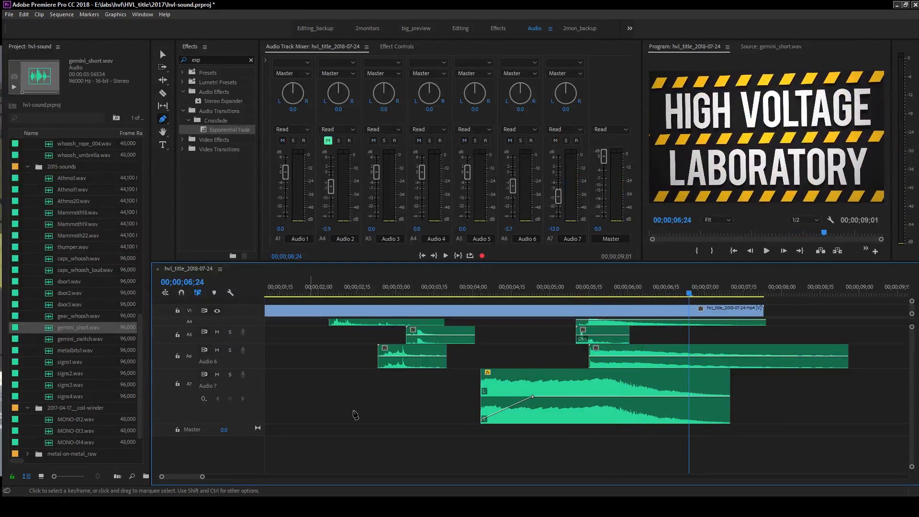
- Play the full mix from about 00;00;03;10 and again from the sequence start into the logo
{"action": "scroll", "coordinate": [527, 397], "scroll_direction": "up", "scroll_amount": 2}
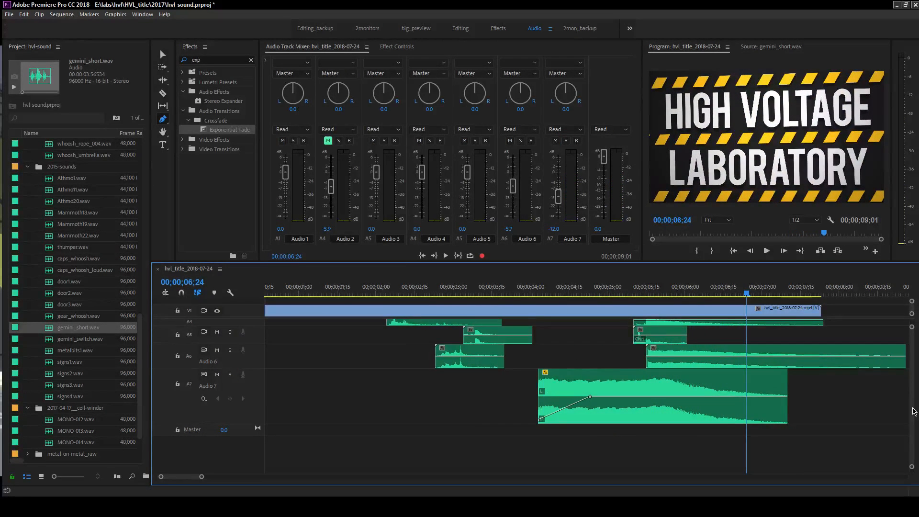
{"action": "scroll", "coordinate": [914, 412], "scroll_direction": "up", "scroll_amount": 3}
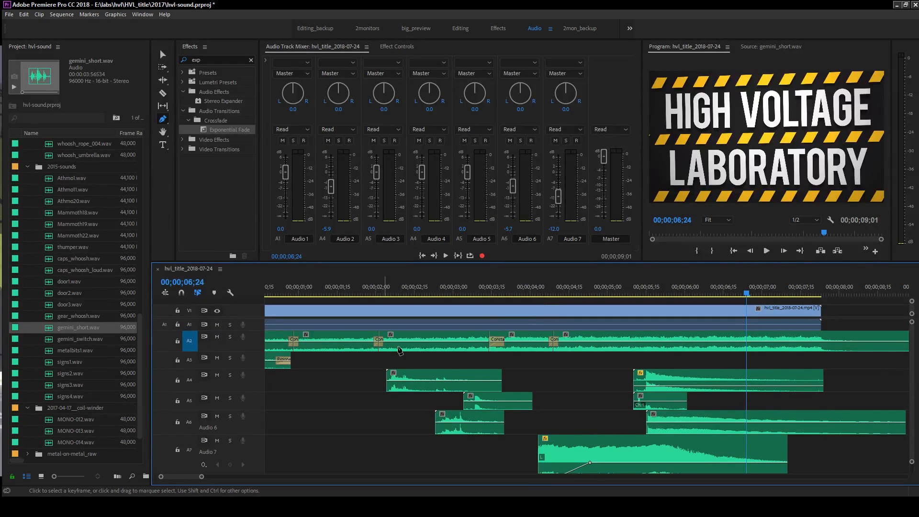
{"action": "left_click", "coordinate": [478, 289]}
{"action": "key", "text": "space"}
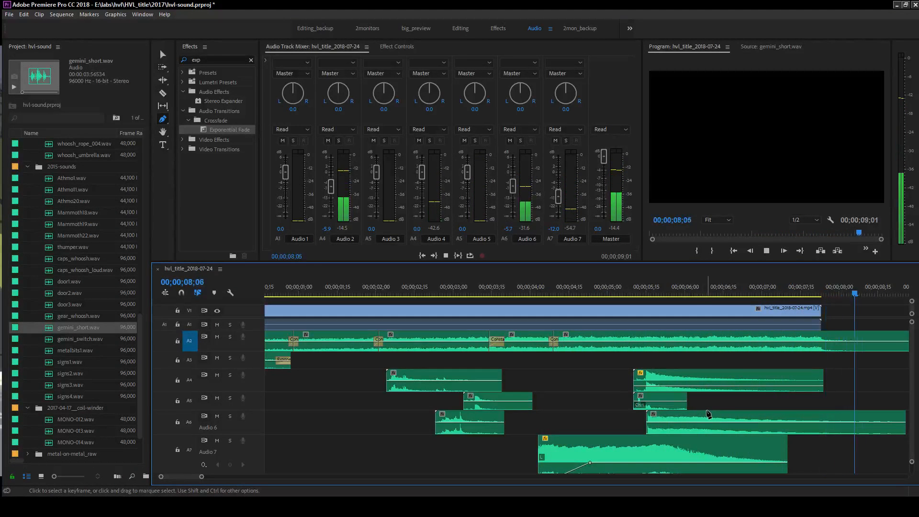
{"action": "key", "text": "space"}
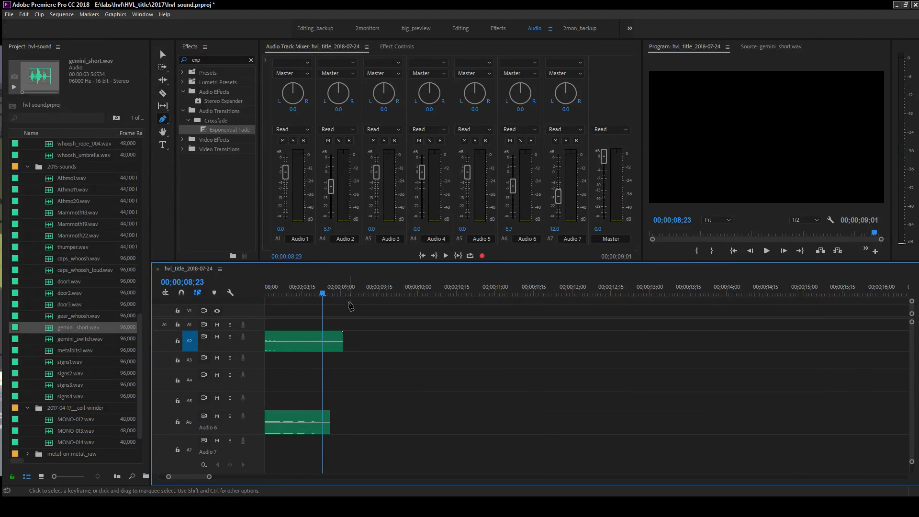
{"action": "key", "text": "Home"}
{"action": "key", "text": "space"}
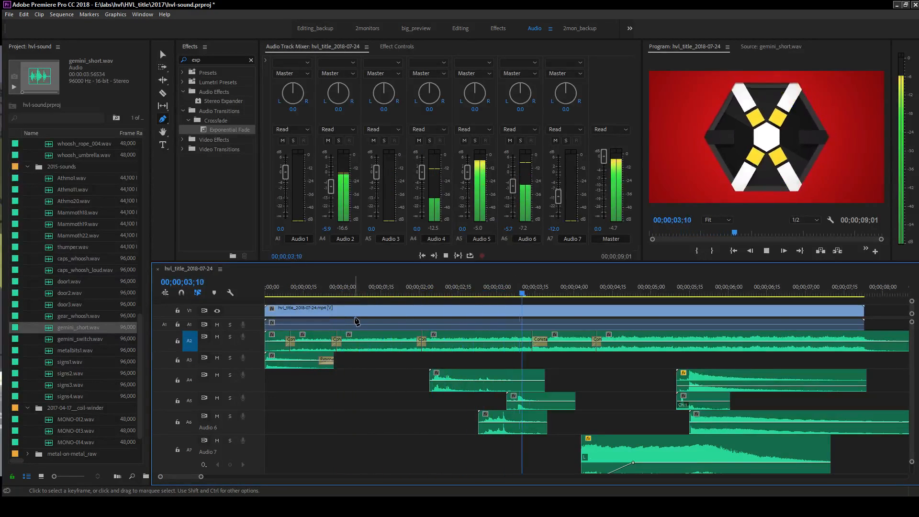
{"action": "key", "text": "space"}
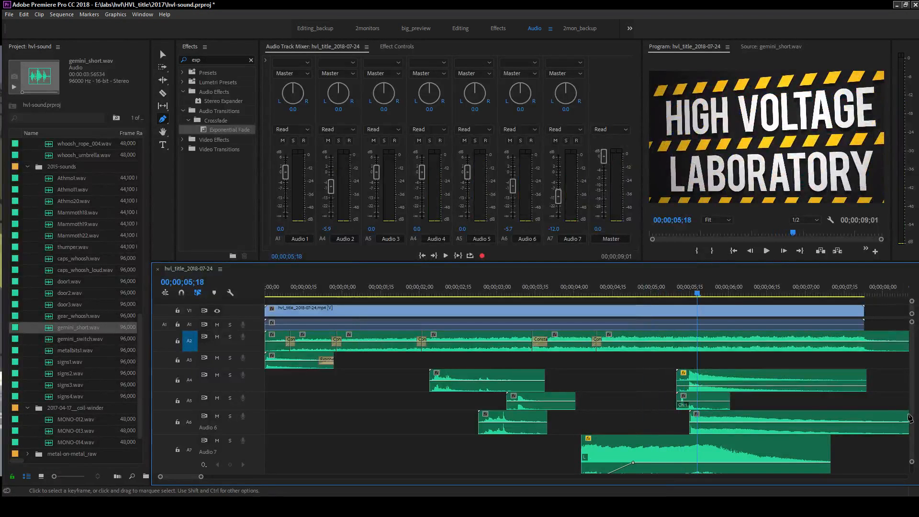
- Raise the Audio 7 track volume to -5.9 dB and play the sequence from about 00;00;04;02
{"action": "mouse_move", "coordinate": [912, 413]}
{"action": "left_mouse_down"}
{"action": "mouse_move", "coordinate": [913, 438]}
{"action": "mouse_move", "coordinate": [918, 417]}
{"action": "left_mouse_up"}
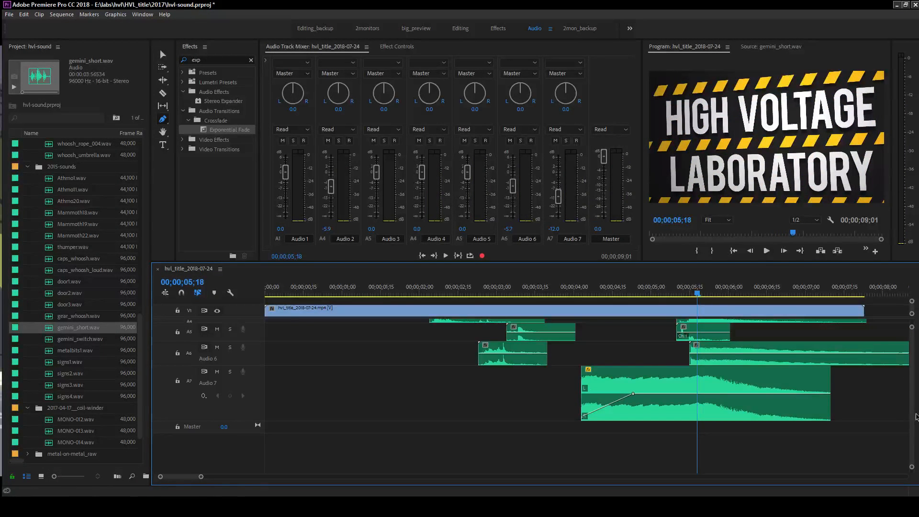
{"action": "key", "text": "v"}
{"action": "left_click", "coordinate": [662, 374]}
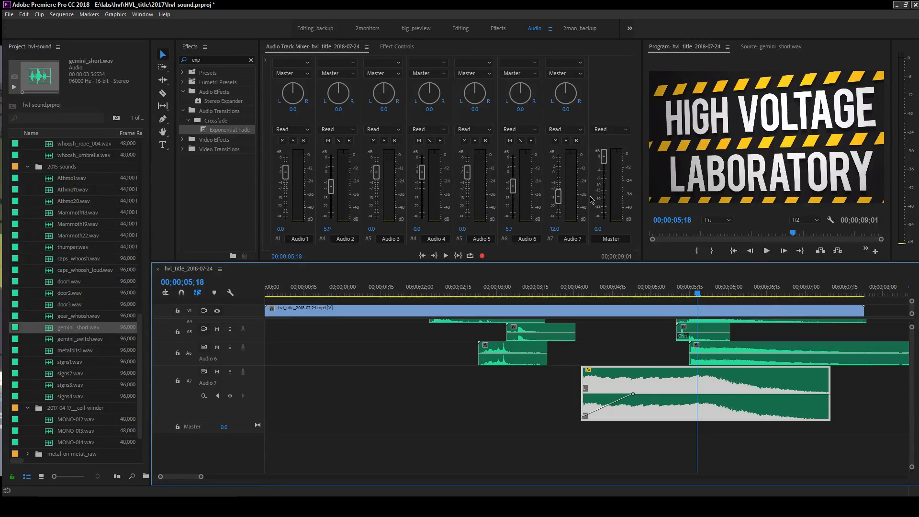
{"action": "left_click_drag", "start_coordinate": [560, 198], "coordinate": [563, 192]}
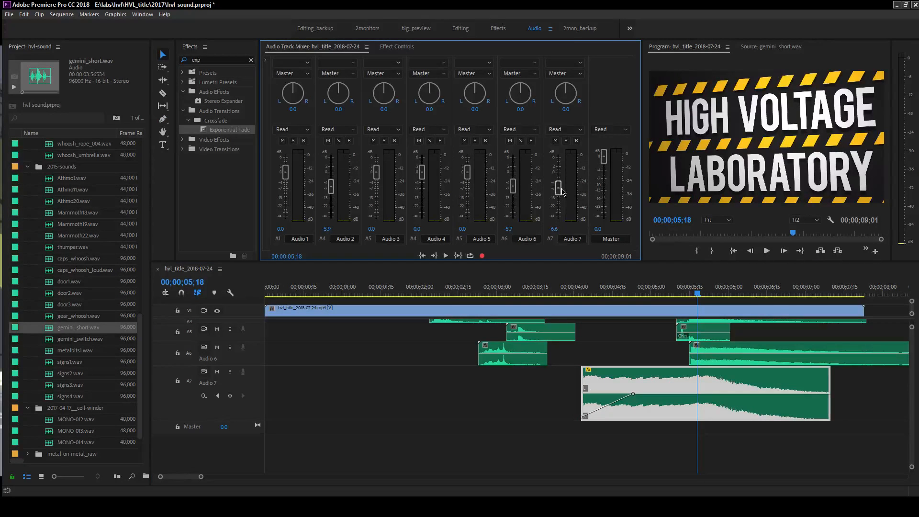
{"action": "left_click", "coordinate": [580, 288]}
{"action": "key", "text": "space"}
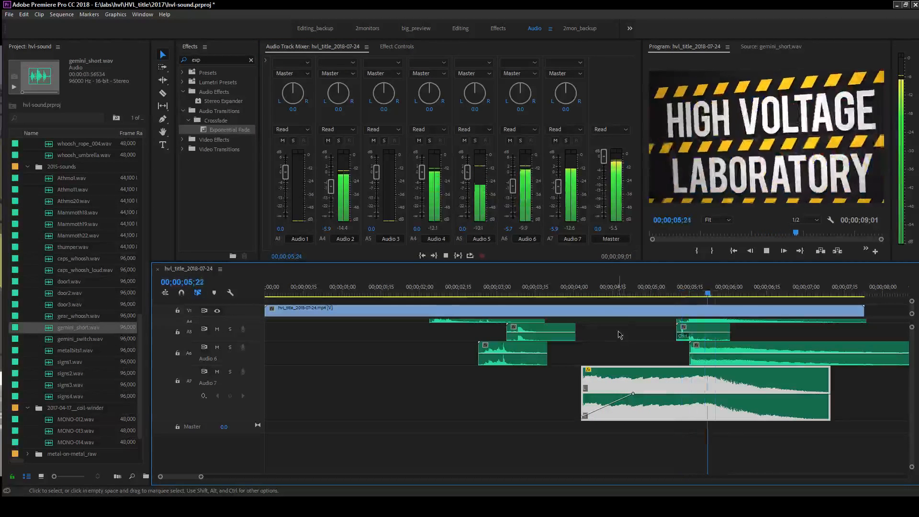
{"action": "key", "text": "space"}
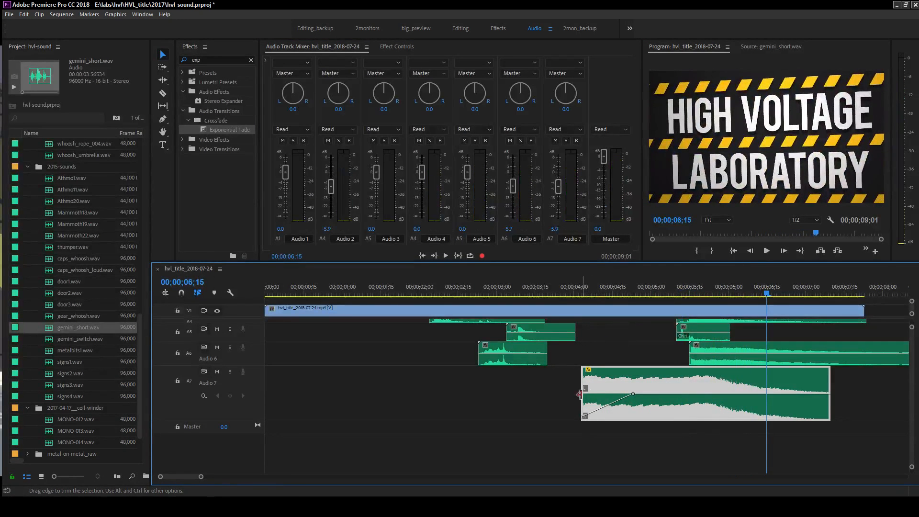
- Scrub through the bars section from about 00;00;04;03 to 00;00;04;27 to check the picture against the gemini sound
{"action": "left_click", "coordinate": [585, 286]}
{"action": "left_click_drag", "start_coordinate": [584, 290], "coordinate": [644, 290]}
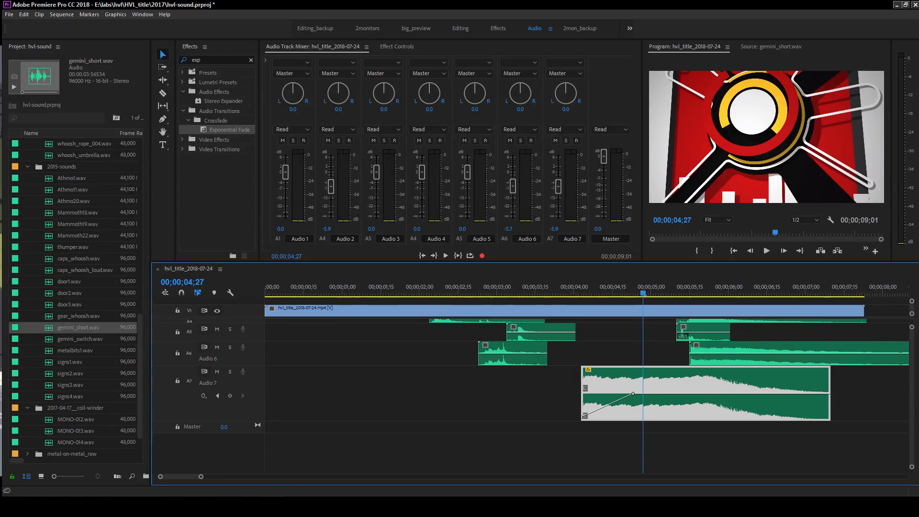
{"action": "scroll", "coordinate": [914, 402], "scroll_direction": "up", "scroll_amount": 3}
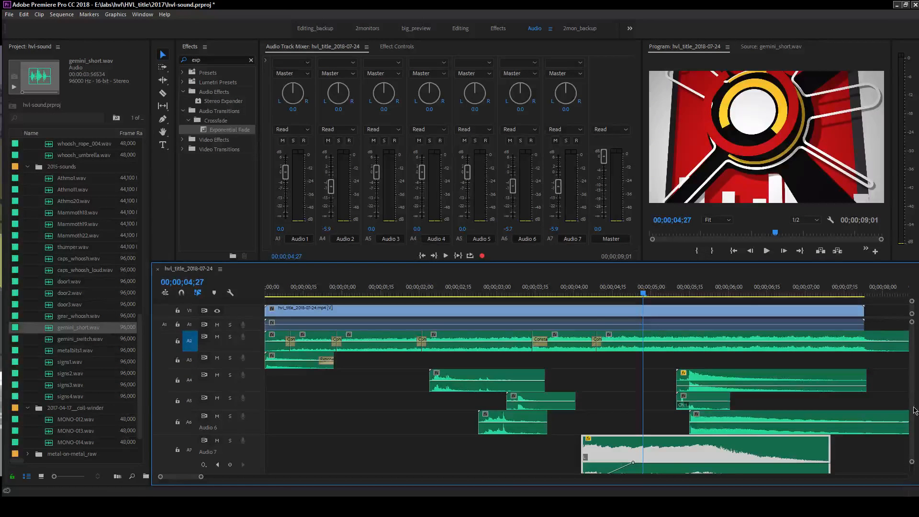
{"action": "scroll", "coordinate": [914, 409], "scroll_direction": "down", "scroll_amount": 3}
{"action": "scroll", "coordinate": [915, 408], "scroll_direction": "up", "scroll_amount": 3}
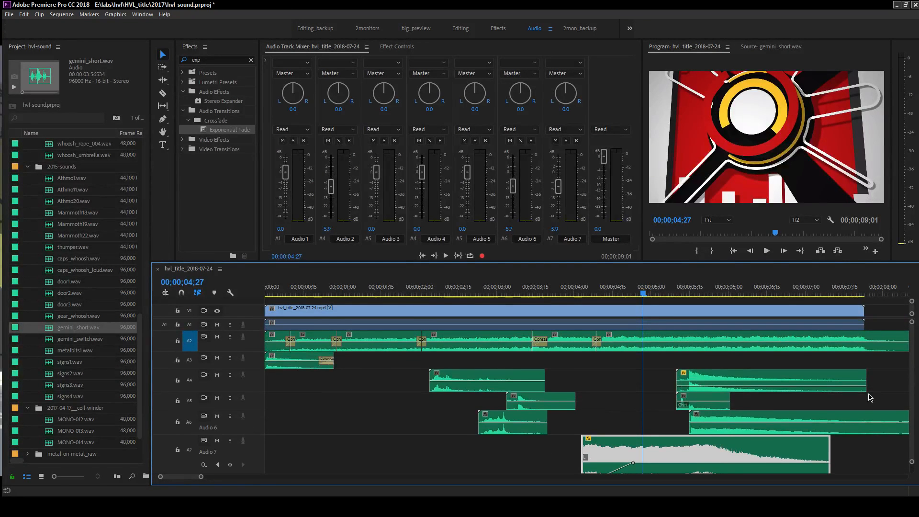
- Select door1.wav in the 2015-sounds bin and play the sequence from 00;00;04;01 through the logo
{"action": "left_click", "coordinate": [67, 285]}
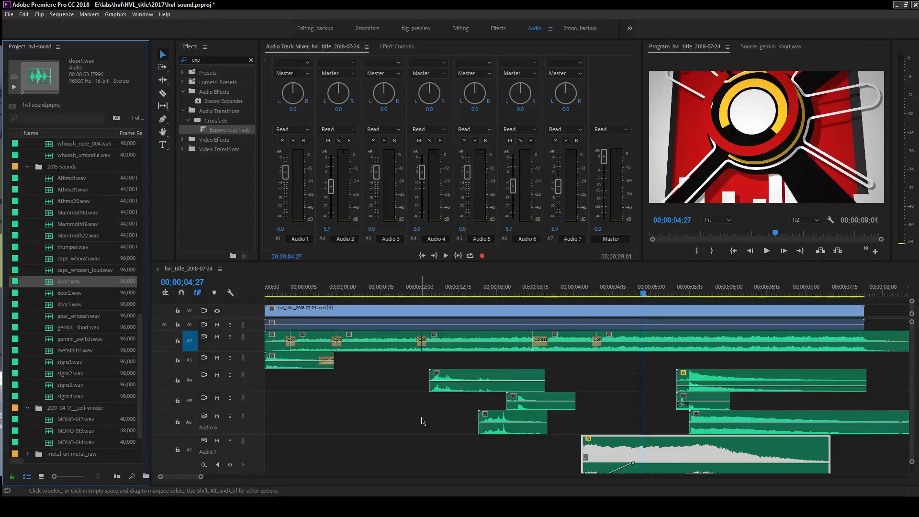
{"action": "left_click", "coordinate": [566, 315]}
{"action": "left_click", "coordinate": [574, 294]}
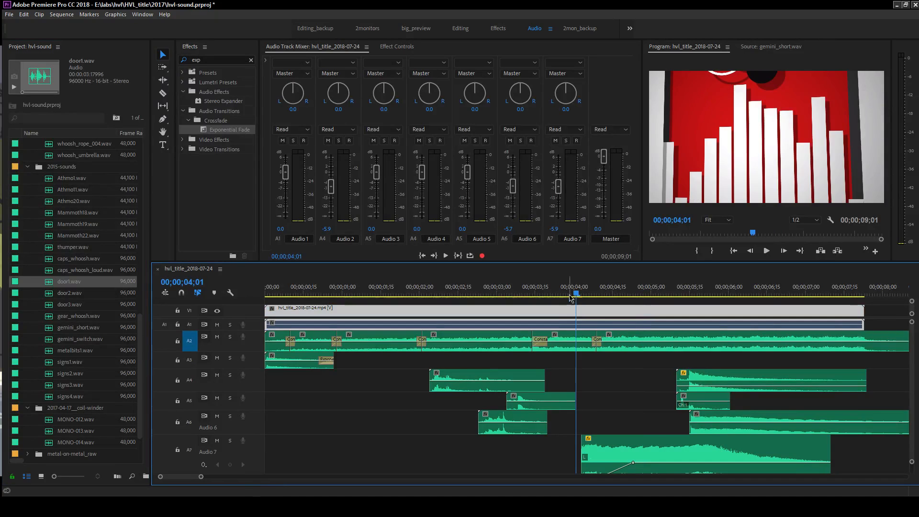
{"action": "key", "text": "space"}
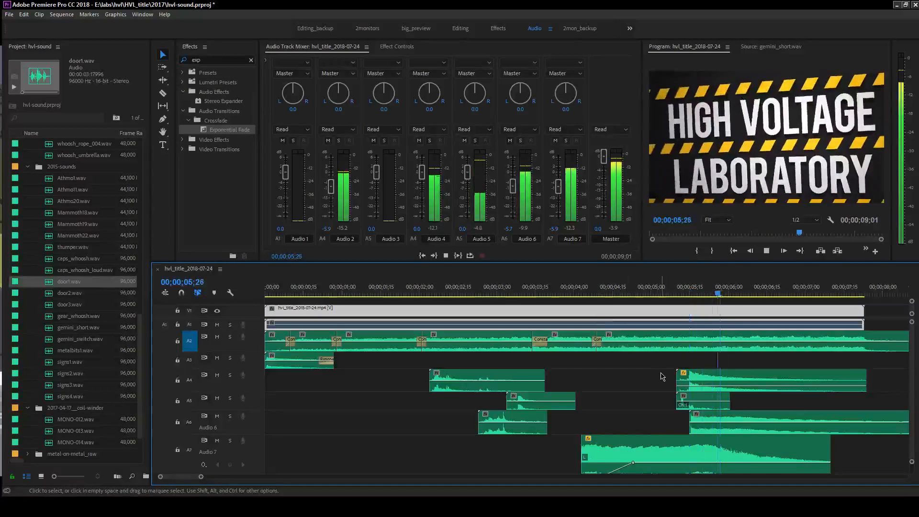
{"action": "key", "text": "space"}
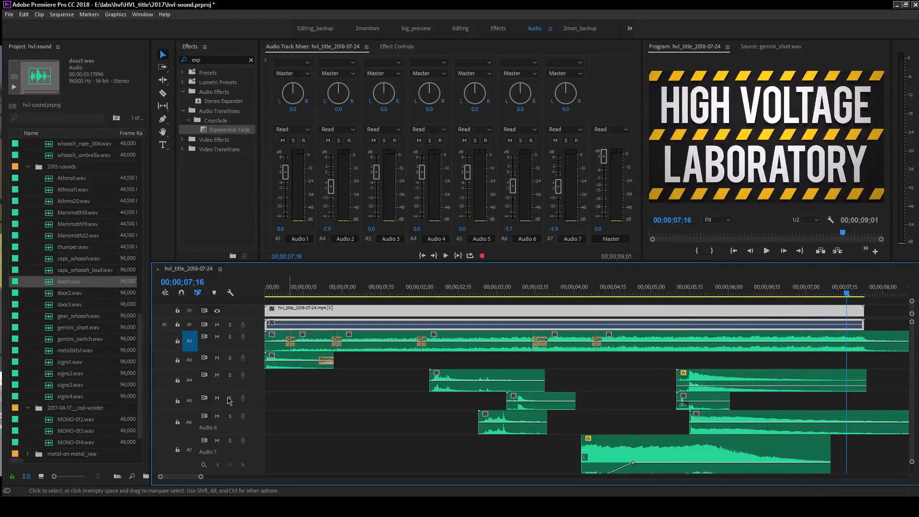
- Lower the Audio 6 track volume to -9.4 dB and play the sequence from 00;00;02;23
{"action": "left_click", "coordinate": [478, 296]}
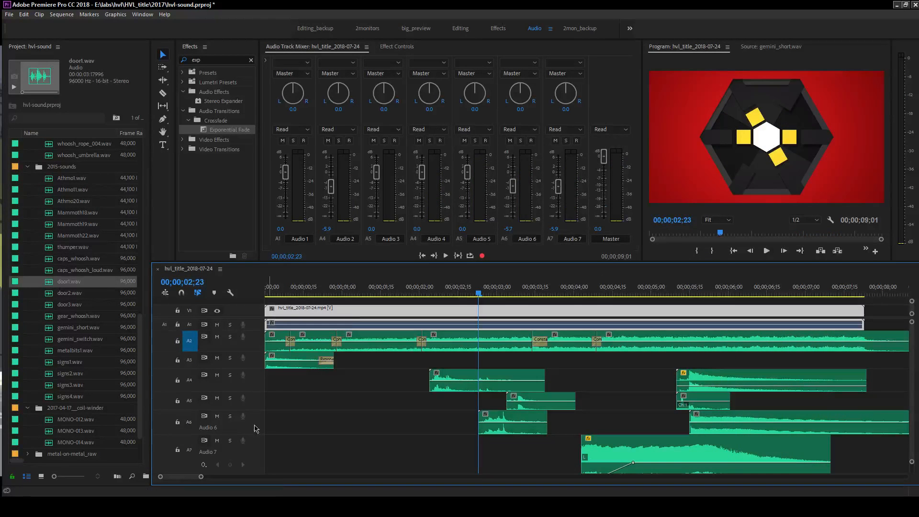
{"action": "left_click_drag", "start_coordinate": [513, 189], "coordinate": [513, 191]}
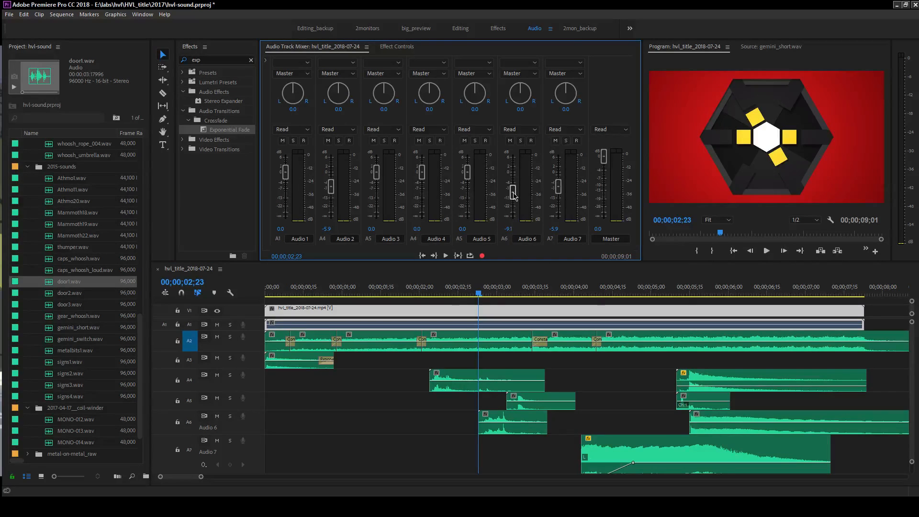
{"action": "key", "text": "space"}
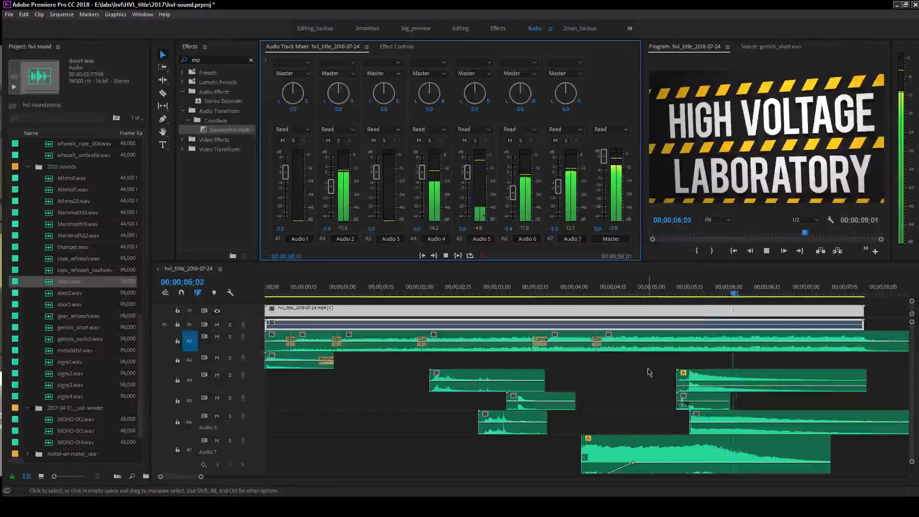
- Move the Audio 5 clip at about 00;00;03;04 up to Audio 3 and play the sequence from about 00;00;02;00
{"action": "left_click", "coordinate": [548, 401]}
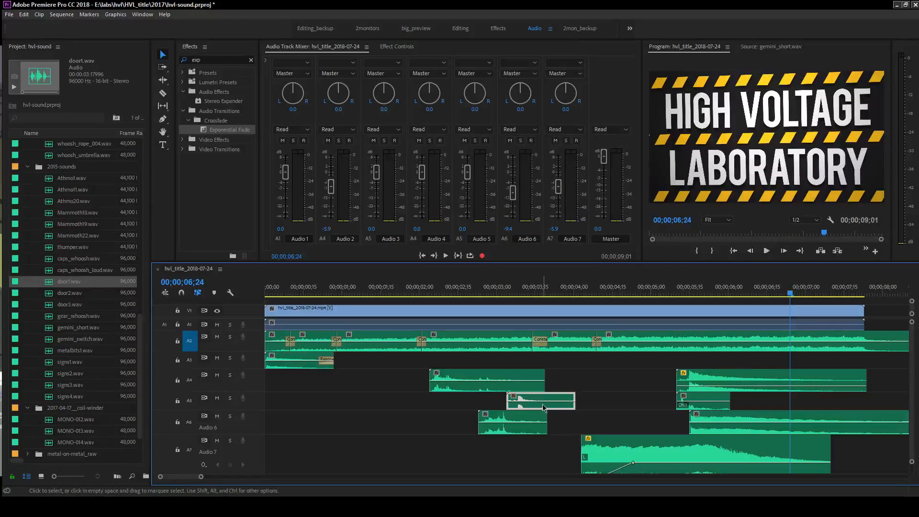
{"action": "left_click_drag", "start_coordinate": [550, 408], "coordinate": [549, 367]}
{"action": "left_click", "coordinate": [507, 296]}
{"action": "key", "text": "space"}
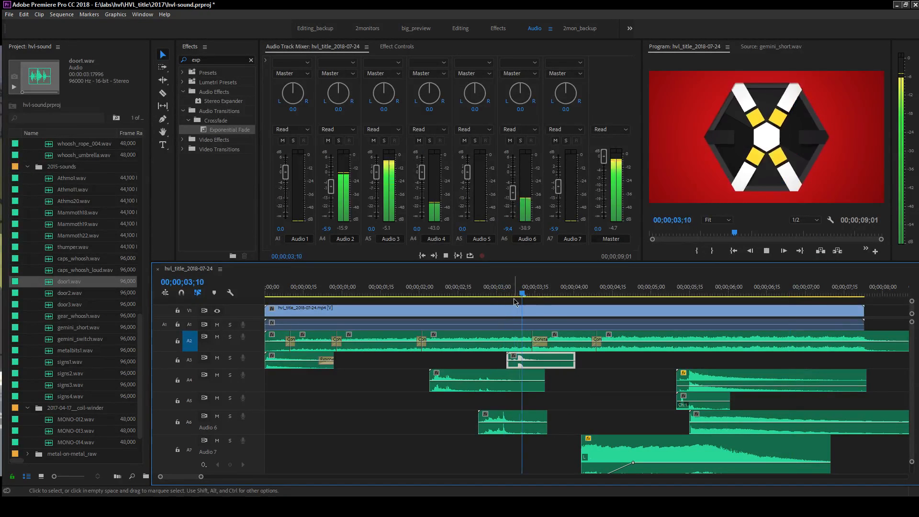
{"action": "left_click", "coordinate": [419, 295]}
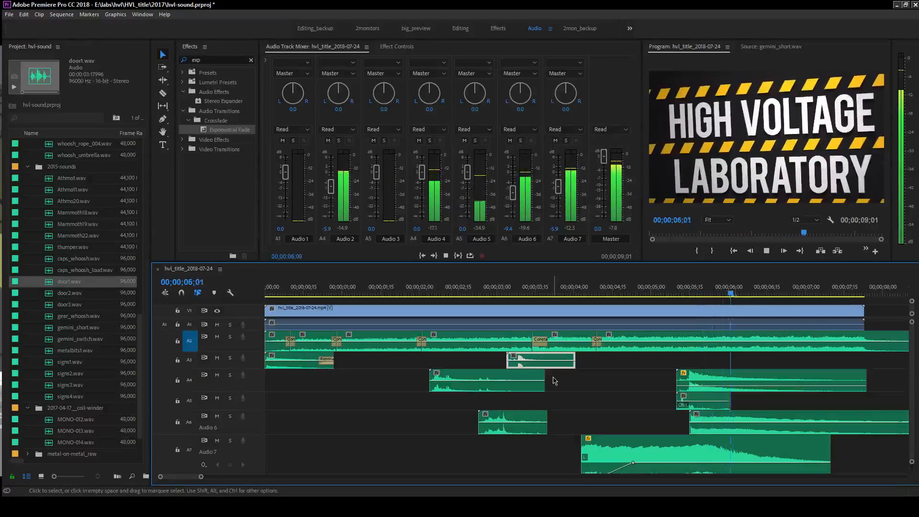
- Delete the clip on Audio 7 and play the sequence from about 00;00;04;07 into the logo
{"action": "left_click", "coordinate": [659, 442]}
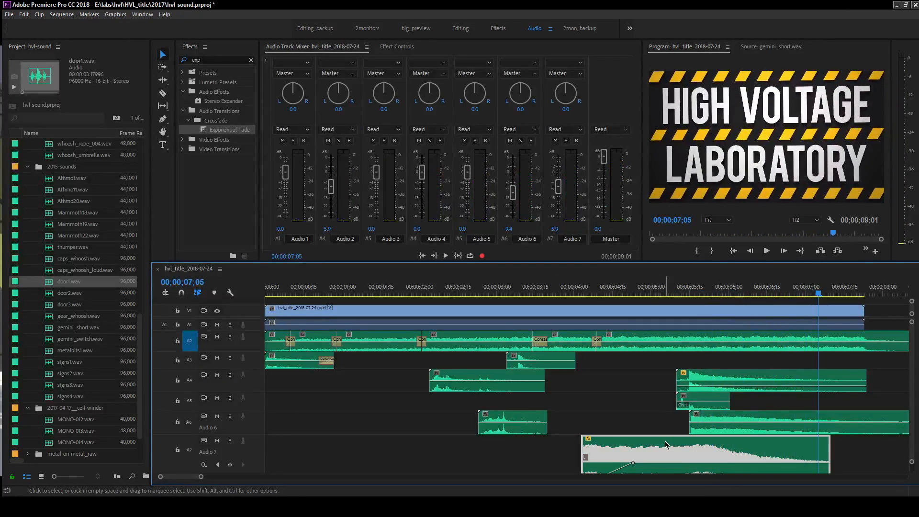
{"action": "key", "text": "Delete"}
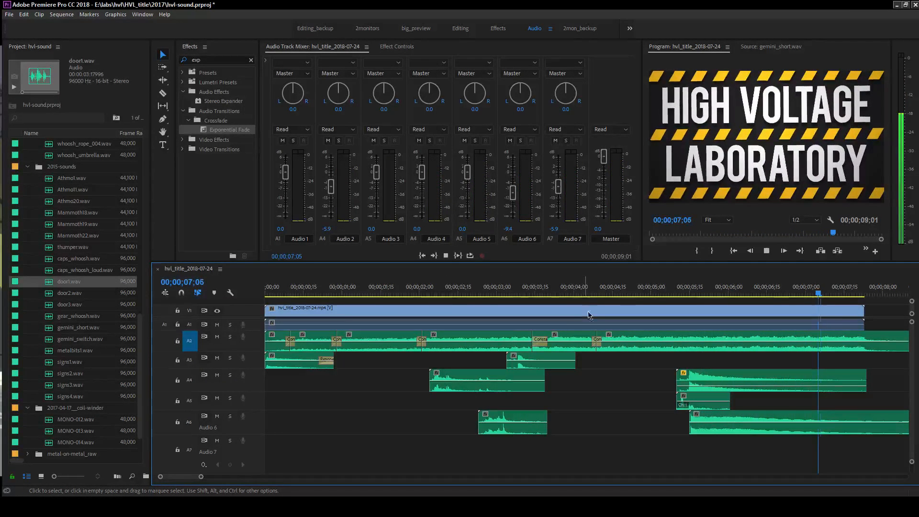
{"action": "left_click", "coordinate": [592, 290]}
{"action": "key", "text": "space"}
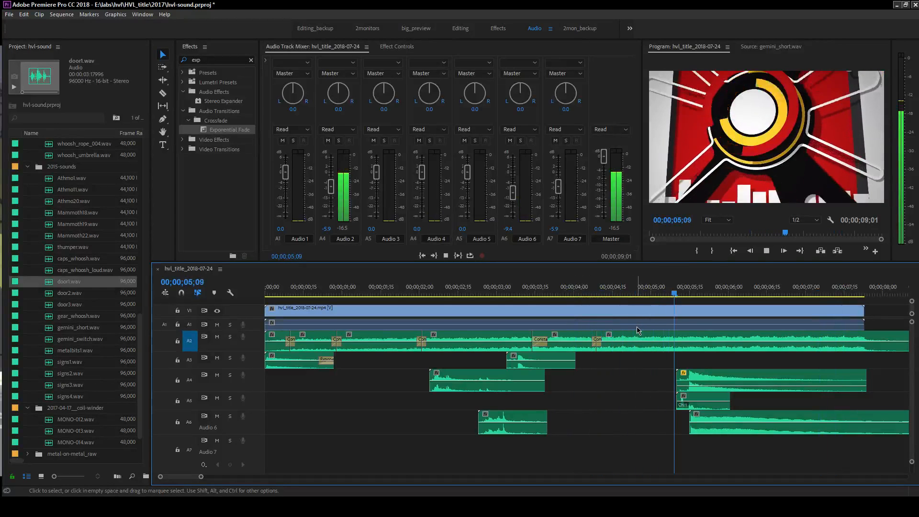
{"action": "key", "text": "space"}
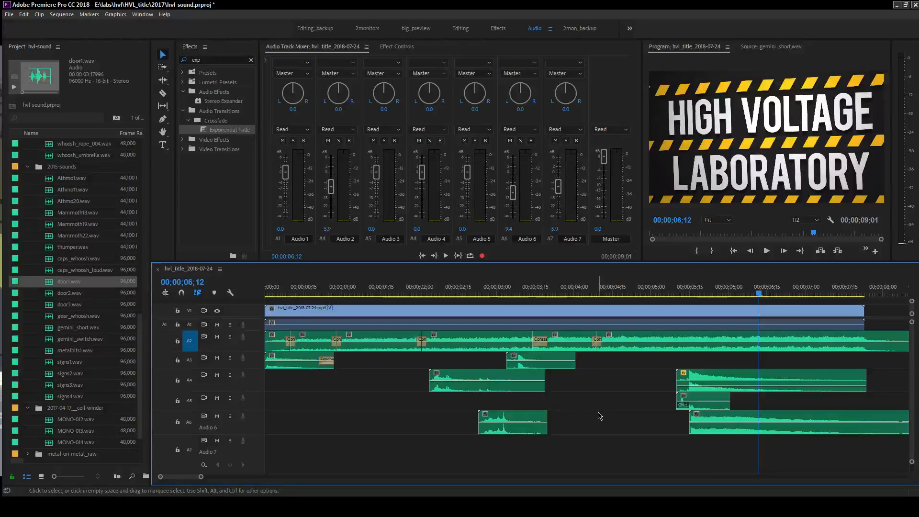
- Select Mammoth19.wav in the 2015-sounds bin and play the sequence from 00;00;04;12 to 00;00;05;09
{"action": "left_click", "coordinate": [618, 373]}
{"action": "left_click", "coordinate": [630, 364]}
{"action": "left_click", "coordinate": [79, 223]}
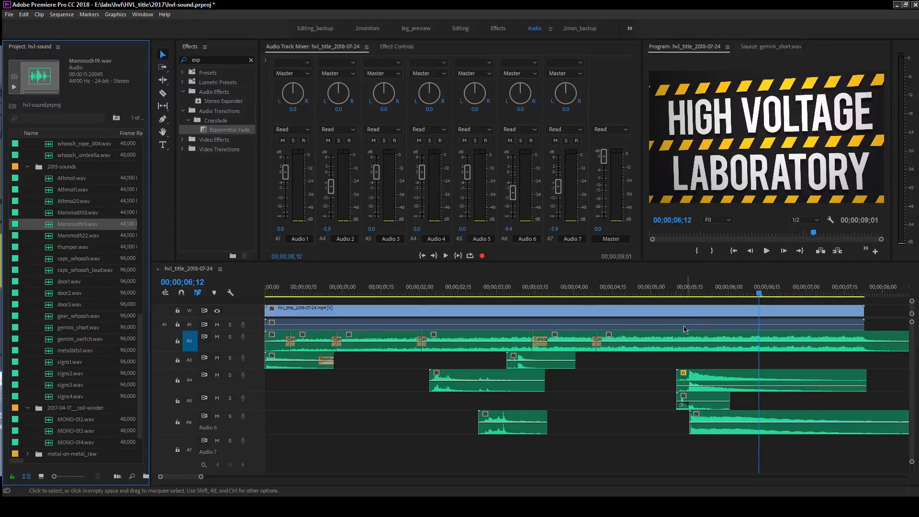
{"action": "left_click", "coordinate": [605, 287]}
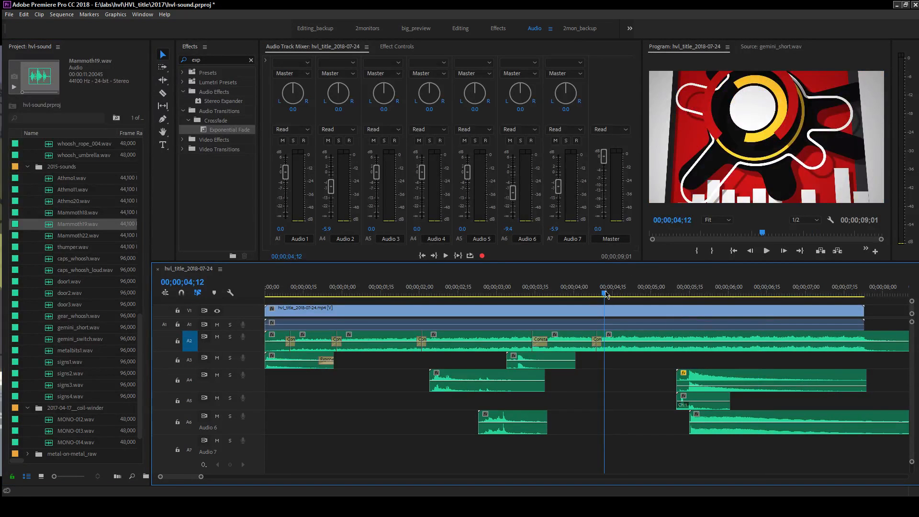
{"action": "key", "text": "space"}
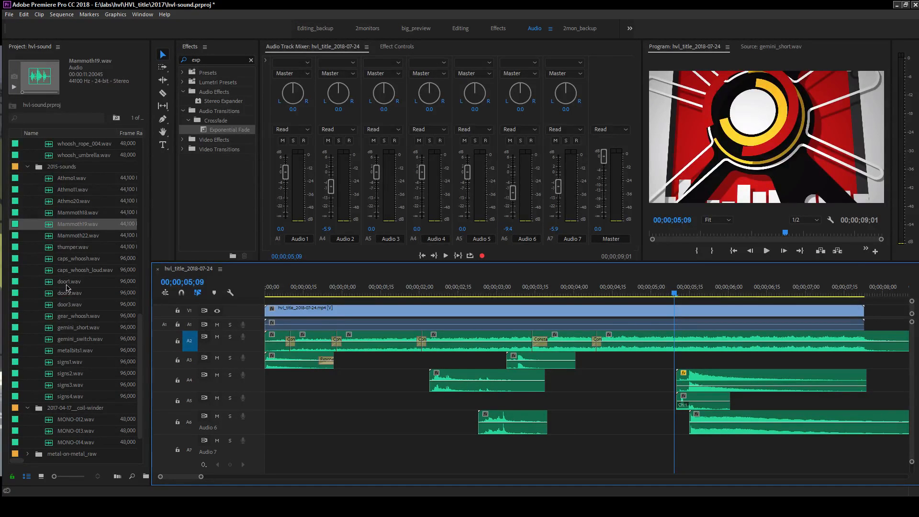
- Expand the metal-on-metal_raw bin and audition the first burst of STE-002.wav
{"action": "scroll", "coordinate": [62, 364], "scroll_direction": "down", "scroll_amount": 2}
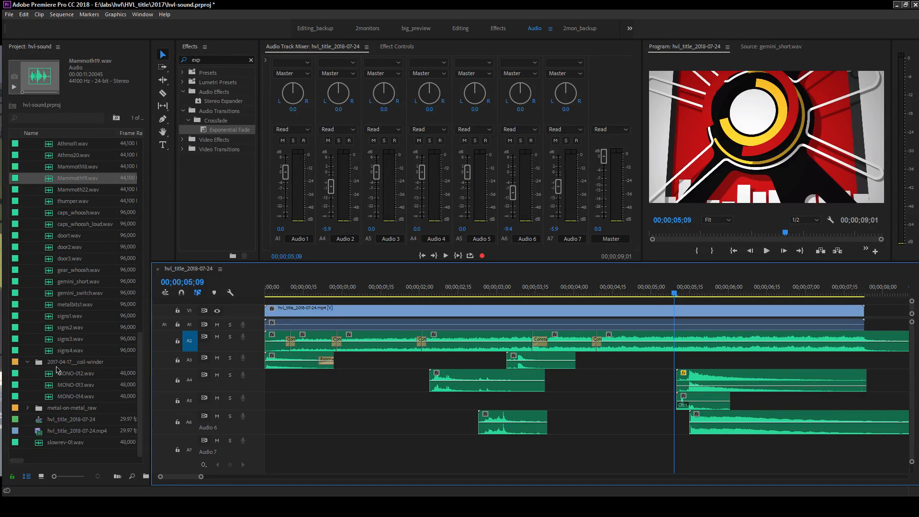
{"action": "left_click", "coordinate": [27, 408]}
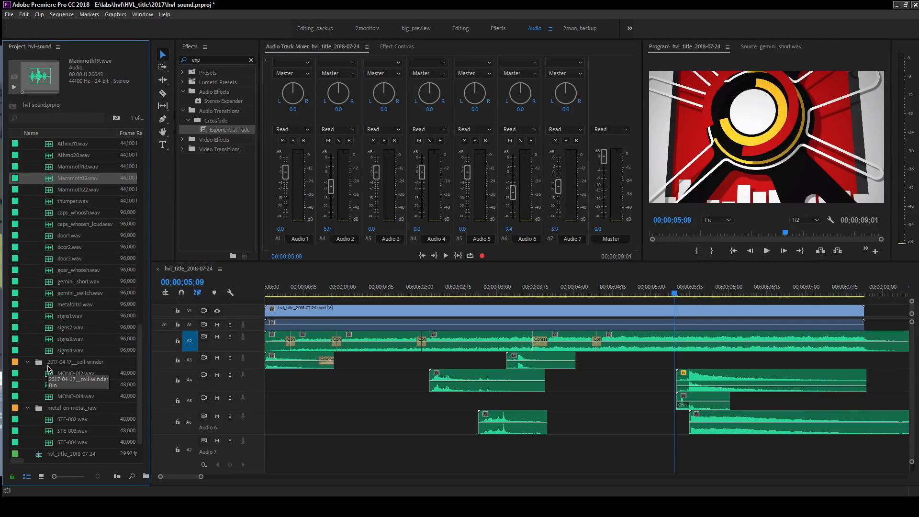
{"action": "double_click", "coordinate": [52, 420]}
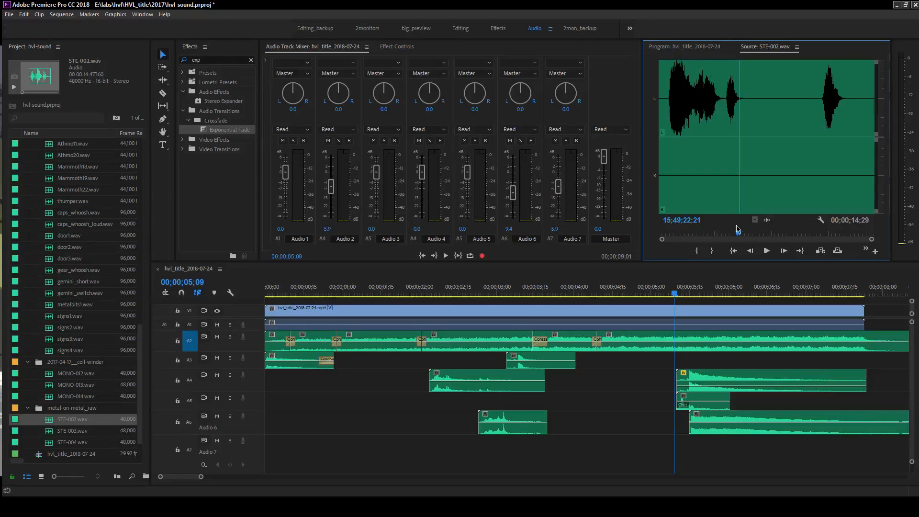
{"action": "left_click", "coordinate": [669, 85]}
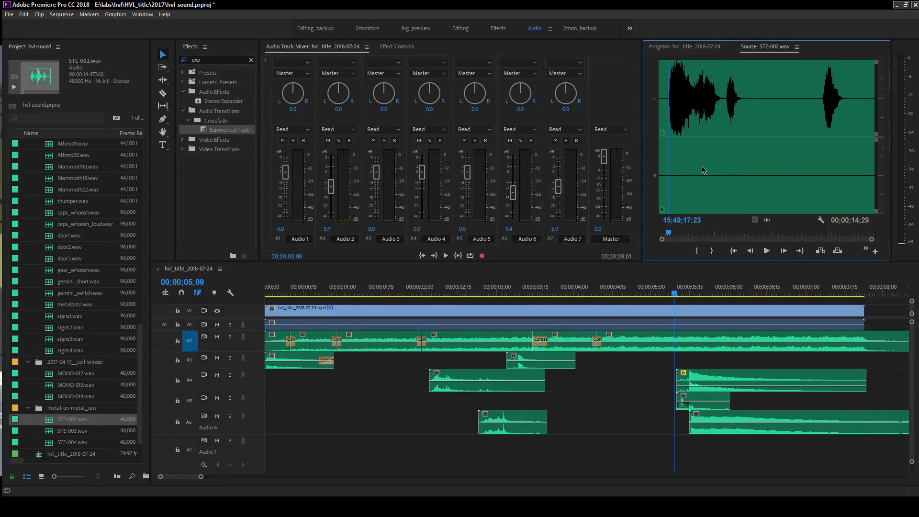
{"action": "key", "text": "space"}
{"action": "key", "text": "space"}
{"action": "left_click_drag", "start_coordinate": [678, 232], "coordinate": [625, 234]}
- Audition STE-003.wav and remove the metal-on-metal_raw bin from the project
{"action": "left_click", "coordinate": [30, 414]}
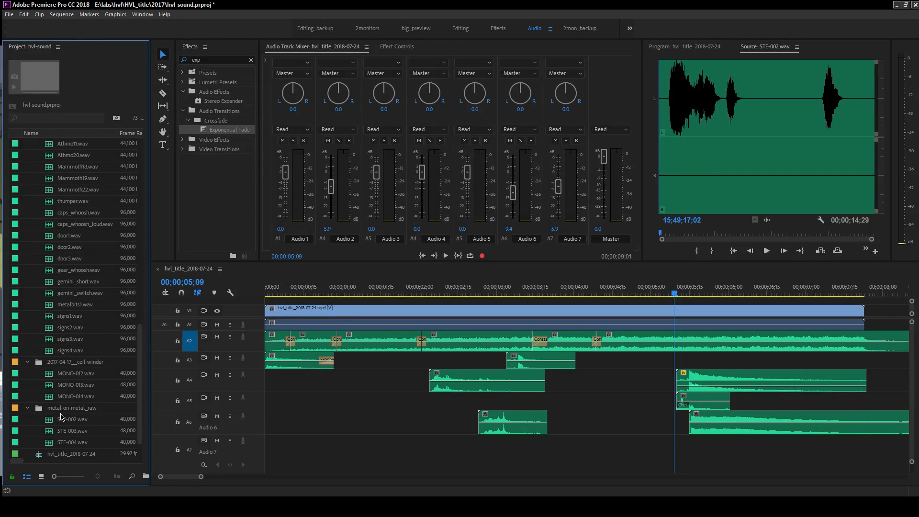
{"action": "double_click", "coordinate": [47, 434]}
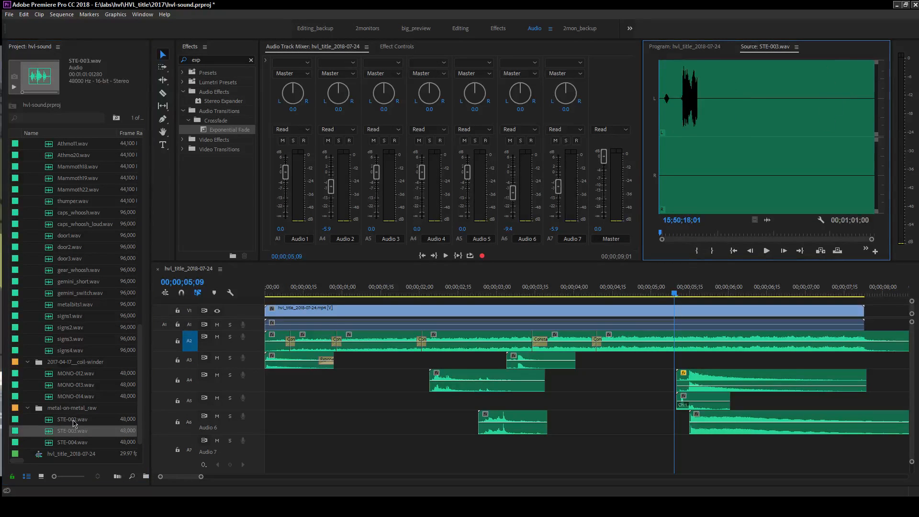
{"action": "key", "text": "space"}
{"action": "key", "text": "space"}
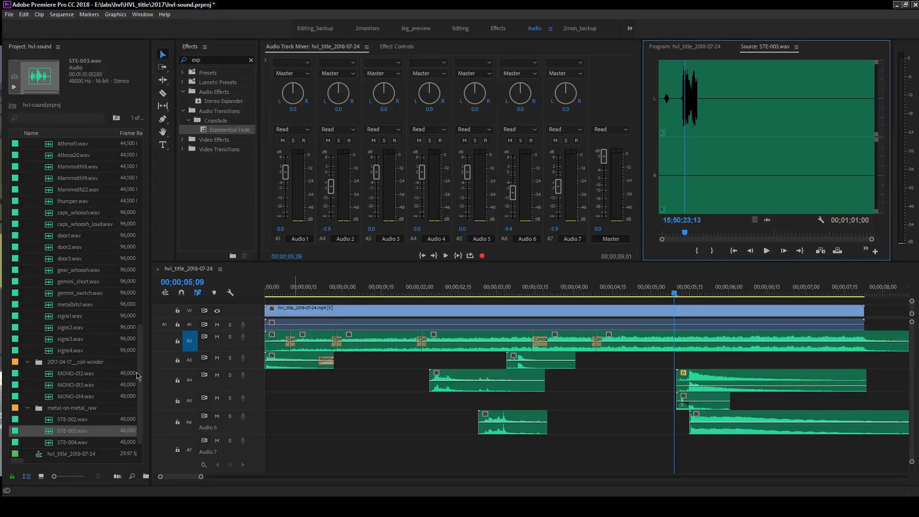
{"action": "left_click", "coordinate": [43, 410]}
{"action": "key", "text": "Delete"}
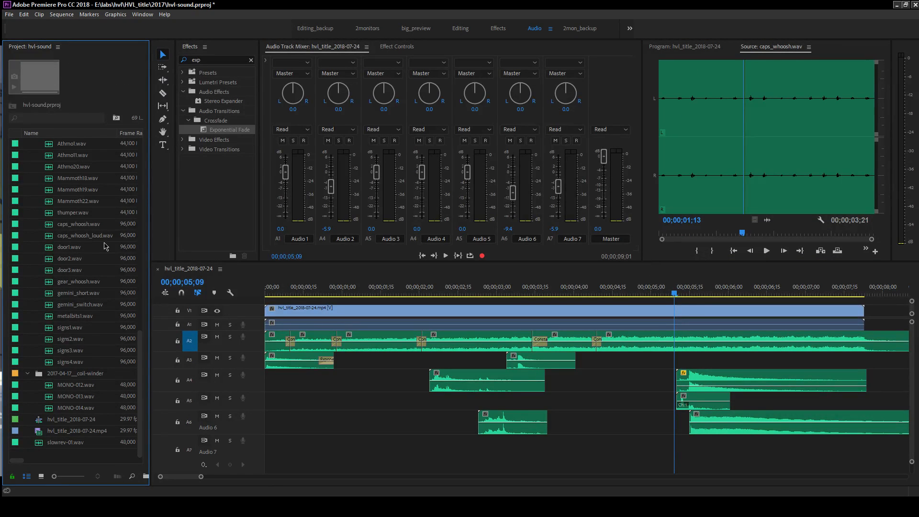
- Collapse the 2012-05-25, 2015-sounds and 2012-08-22 bins in the project
{"action": "left_click", "coordinate": [60, 317]}
{"action": "scroll", "coordinate": [48, 325], "scroll_direction": "up", "scroll_amount": 10}
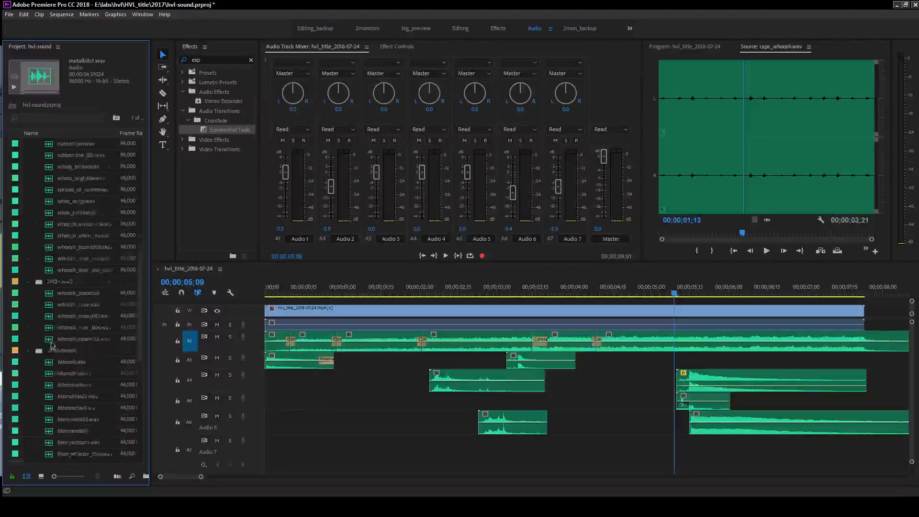
{"action": "scroll", "coordinate": [42, 334], "scroll_direction": "up", "scroll_amount": 4}
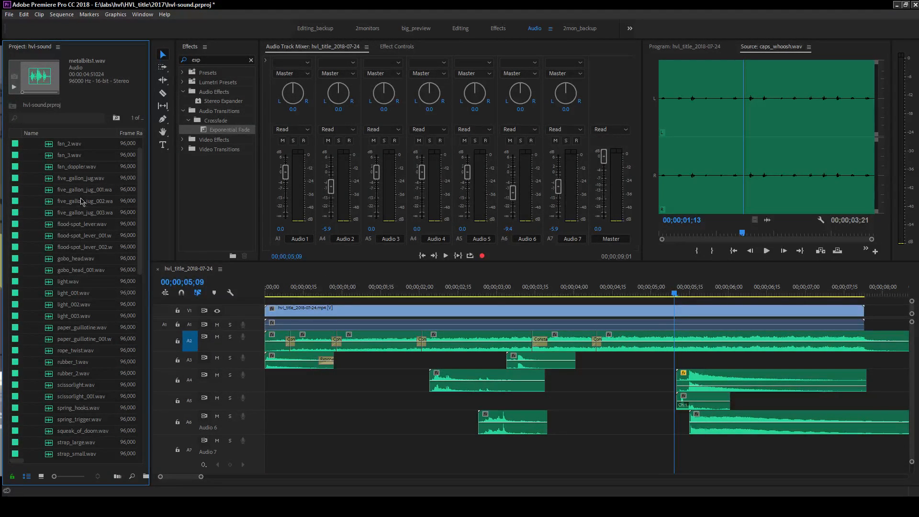
{"action": "scroll", "coordinate": [62, 297], "scroll_direction": "up", "scroll_amount": 1}
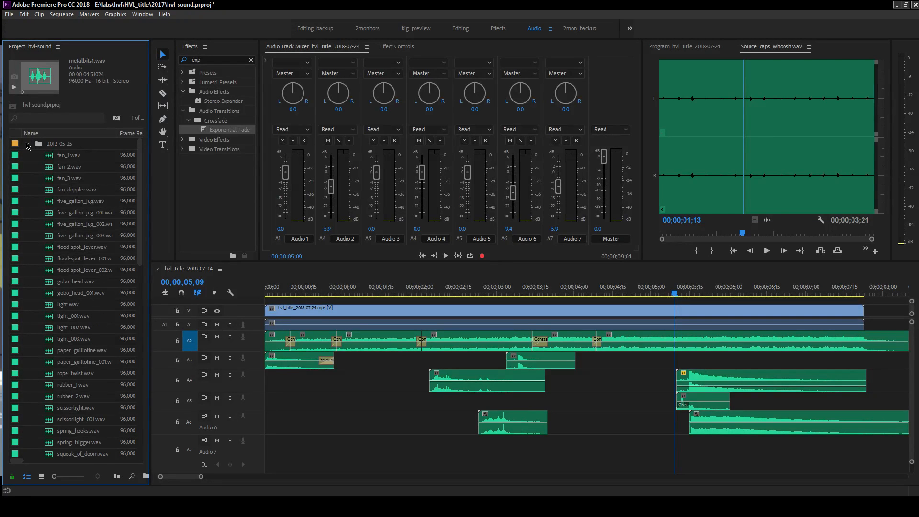
{"action": "left_click", "coordinate": [28, 144]}
{"action": "left_click", "coordinate": [28, 224]}
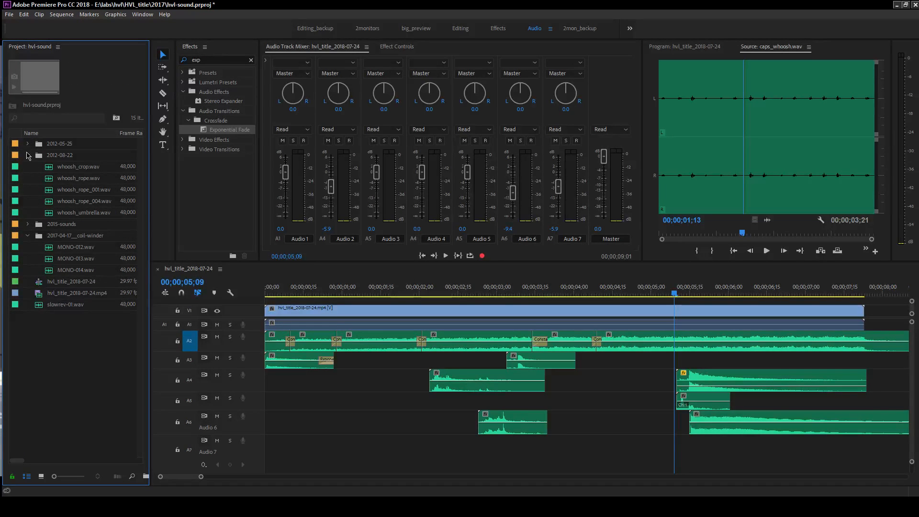
{"action": "left_click", "coordinate": [28, 155]}
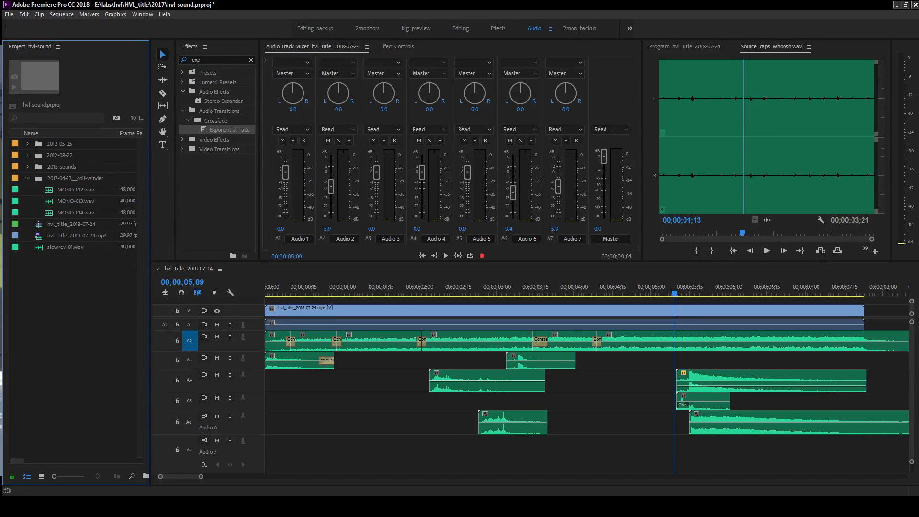
- Switch to the freesound folder in Windows Explorer and move its window to the neighbouring monitor
{"action": "left_click", "coordinate": [471, 507]}
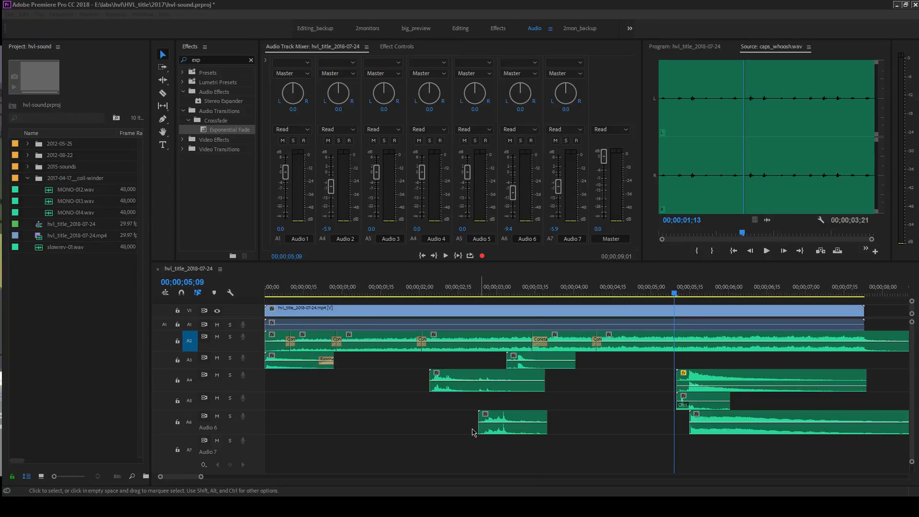
{"action": "left_click", "coordinate": [459, 434]}
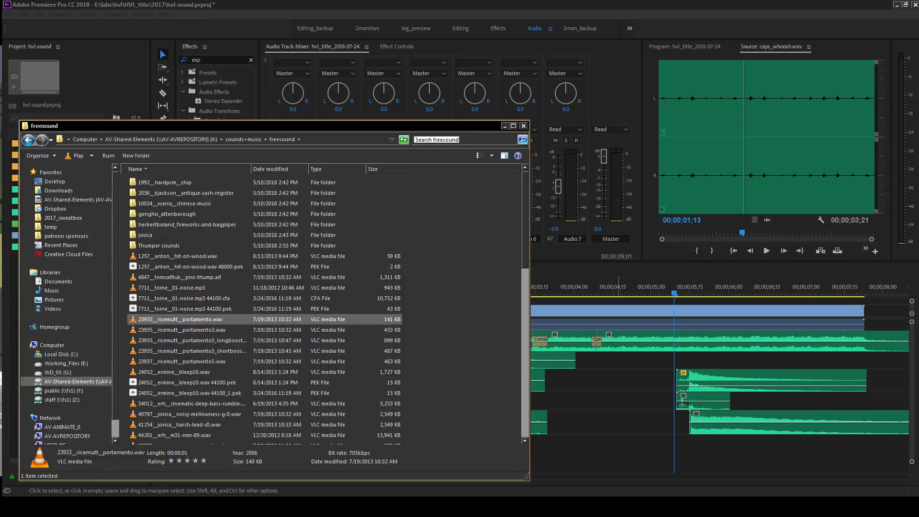
{"action": "key", "text": "super+shift+Left"}
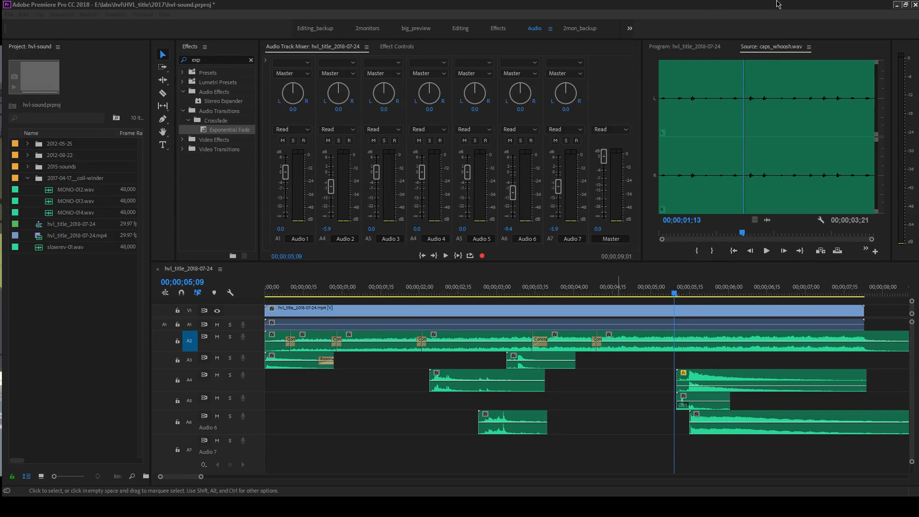
- Bring the Program monitor forward in Premiere Pro, import the 599__jovica__basic-triangle folder and expand its bin
{"action": "left_click", "coordinate": [705, 53]}
{"action": "left_click", "coordinate": [705, 52]}
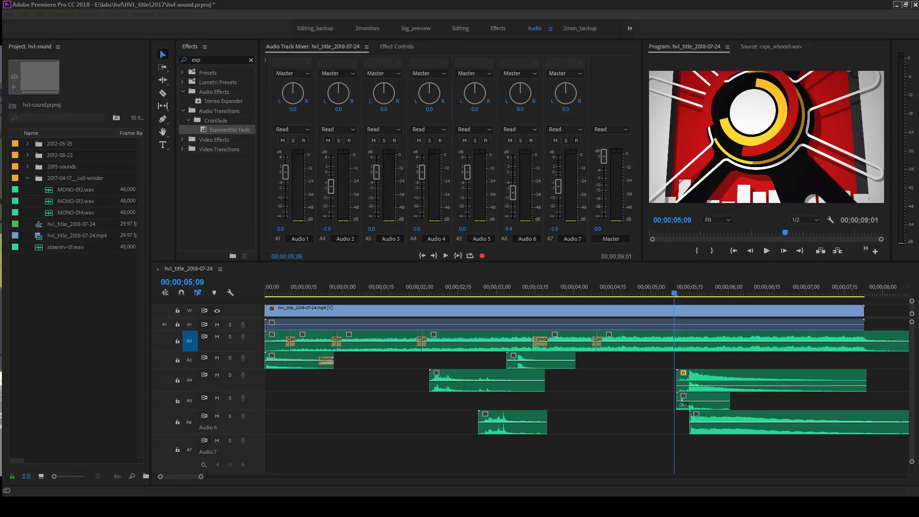
{"action": "left_click_drag", "start_coordinate": [1, 310], "coordinate": [47, 297]}
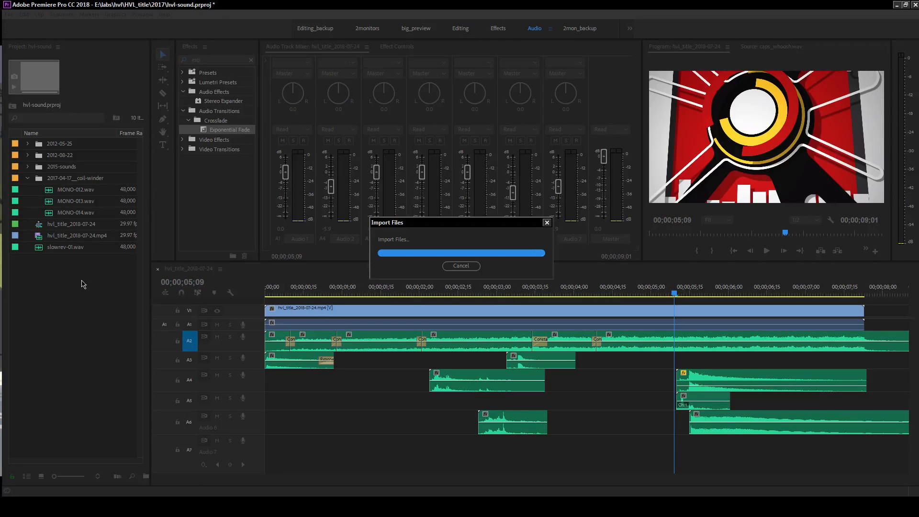
{"action": "left_click", "coordinate": [27, 144]}
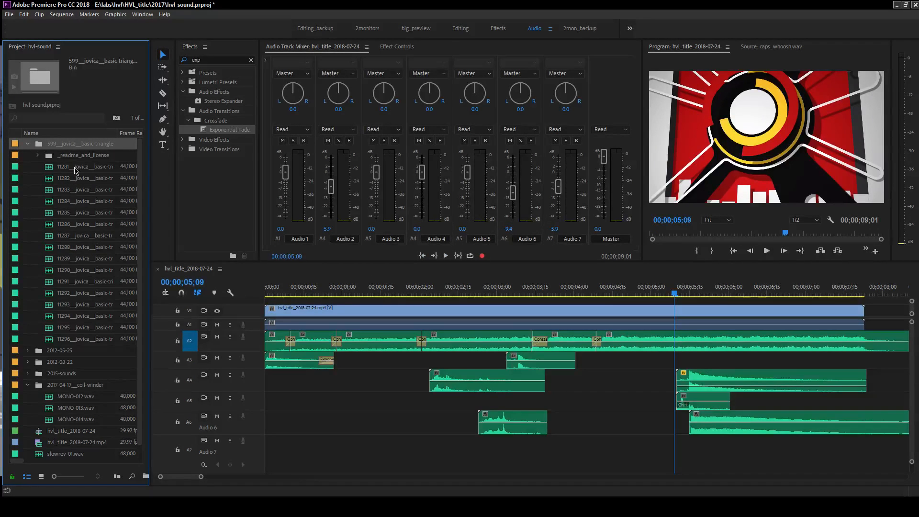
- Audition the triangle-wave samples 11281, 11282 and 11292 from the 599__jovica__basic-triangle bin
{"action": "double_click", "coordinate": [49, 166]}
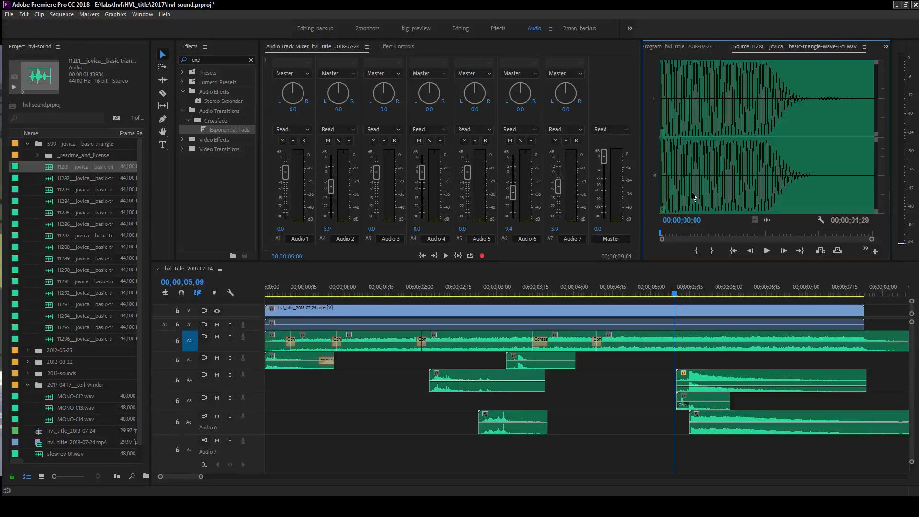
{"action": "key", "text": "space"}
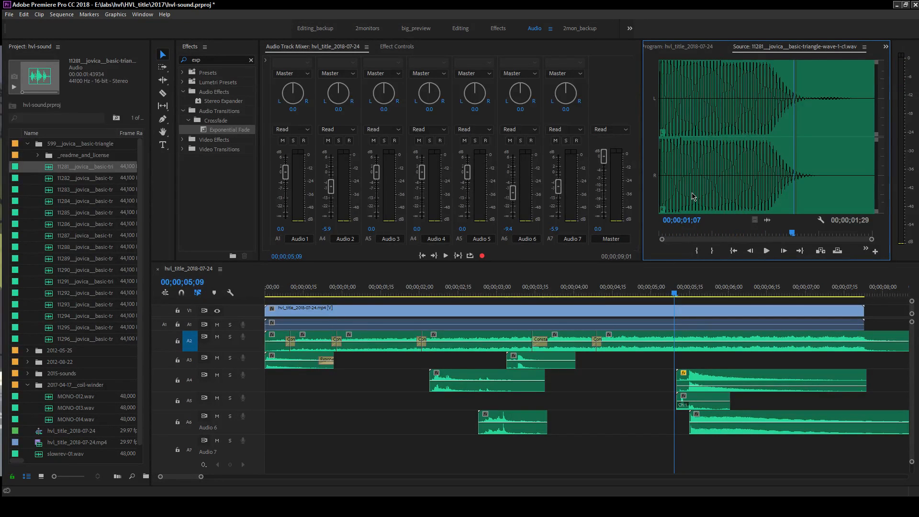
{"action": "double_click", "coordinate": [95, 180]}
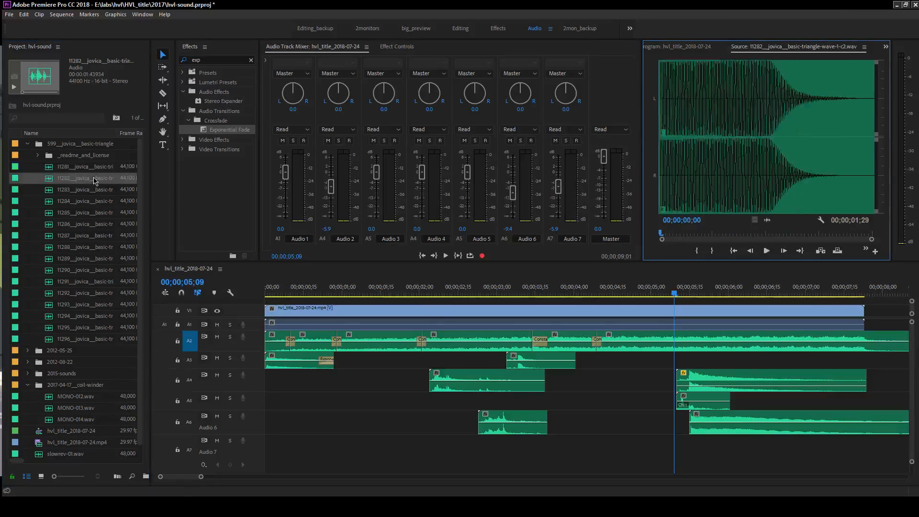
{"action": "key", "text": "space"}
{"action": "double_click", "coordinate": [79, 297]}
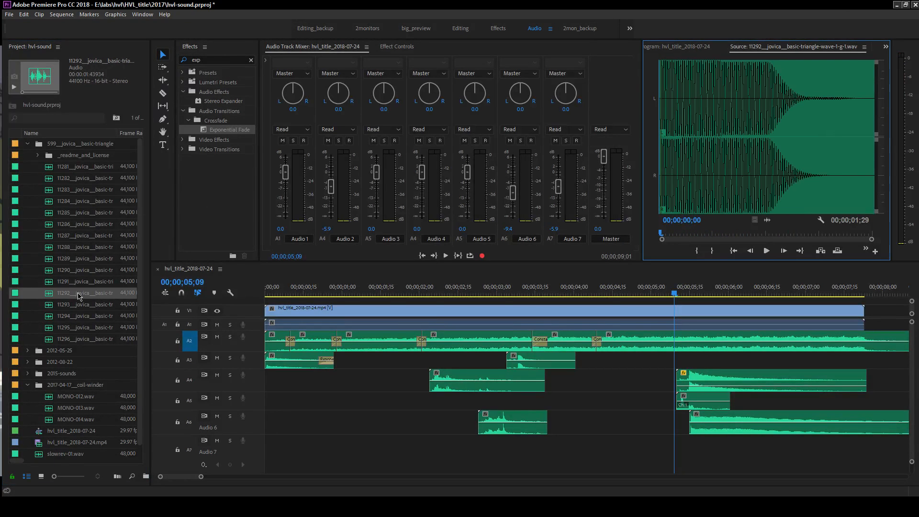
{"action": "key", "text": "space"}
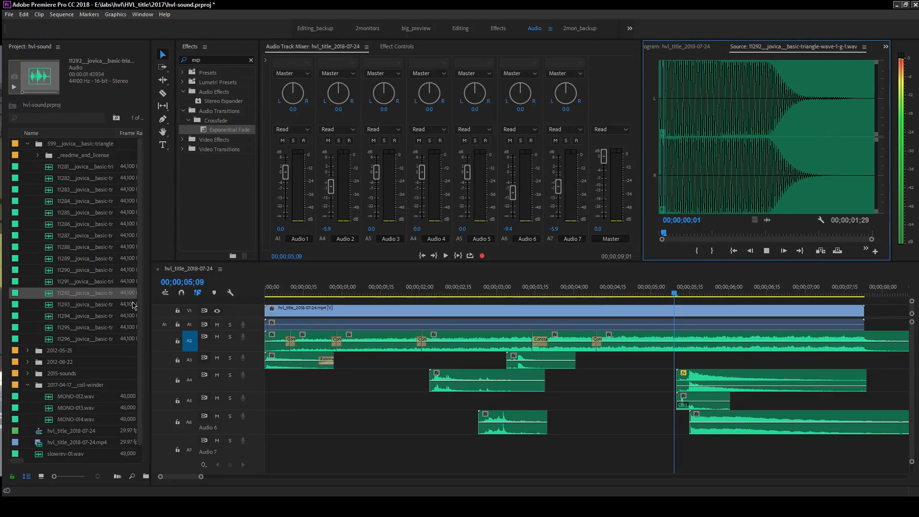
- Audition the triangle-wave samples 11296, 11295 and 11290 from the 599__jovica__basic-triangle bin
{"action": "double_click", "coordinate": [83, 338]}
{"action": "key", "text": "space"}
{"action": "double_click", "coordinate": [79, 328]}
{"action": "key", "text": "space"}
{"action": "double_click", "coordinate": [90, 271]}
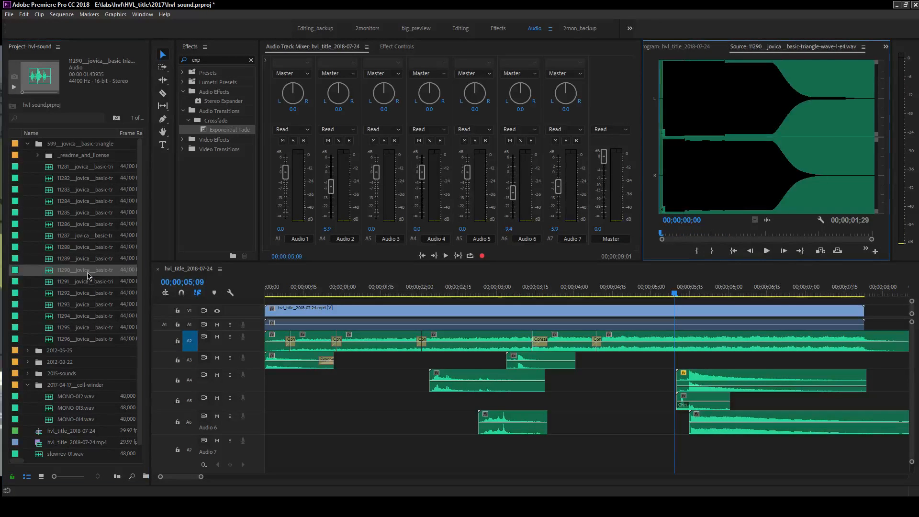
{"action": "key", "text": "space"}
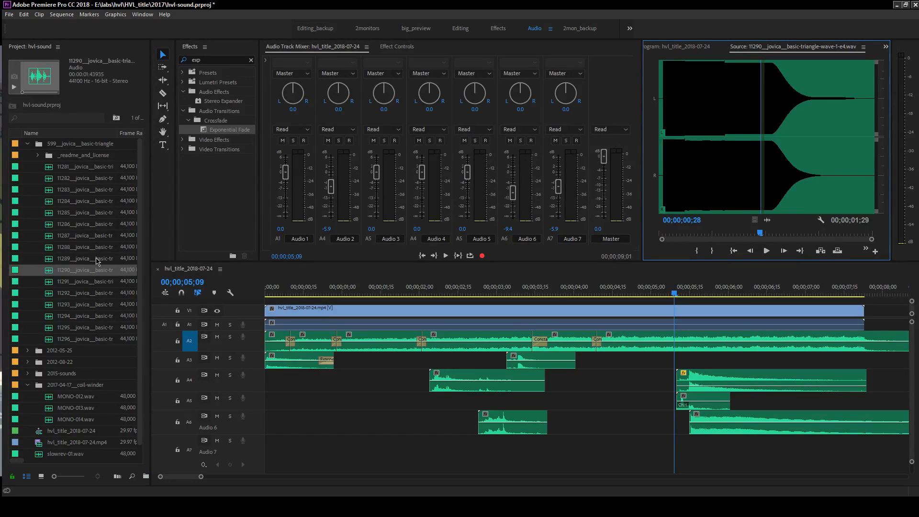
- Place 11290__jovica__basic-triangle-wave-1-e4.wav on Audio 7 at about 00;00;04;06 and set the playhead to 00;00;04;10
{"action": "left_click_drag", "start_coordinate": [84, 277], "coordinate": [592, 467]}
{"action": "left_click", "coordinate": [600, 288]}
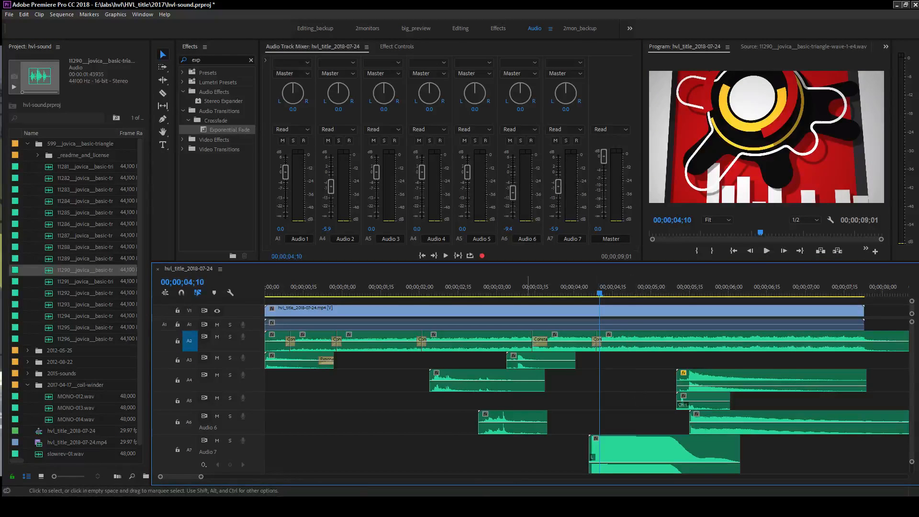
{"action": "left_click_drag", "start_coordinate": [201, 478], "coordinate": [187, 477]}
{"action": "scroll", "coordinate": [556, 404], "scroll_direction": "down", "scroll_amount": 1}
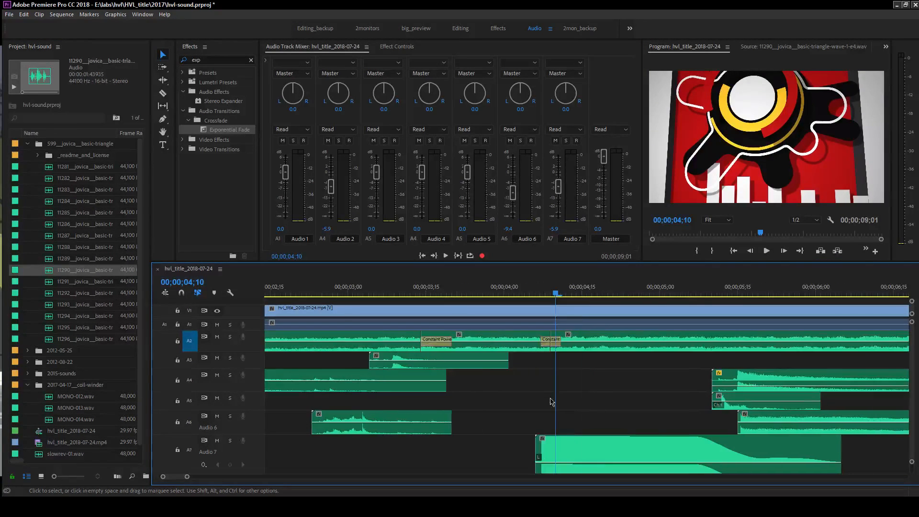
- Keyframe a volume fade-in from silence on the Audio 7 triangle-wave clip, reaching full level at about 00;00;04;16, and play it back
{"action": "mouse_move", "coordinate": [912, 392]}
{"action": "left_mouse_down"}
{"action": "mouse_move", "coordinate": [914, 404]}
{"action": "mouse_move", "coordinate": [913, 389]}
{"action": "left_mouse_up"}
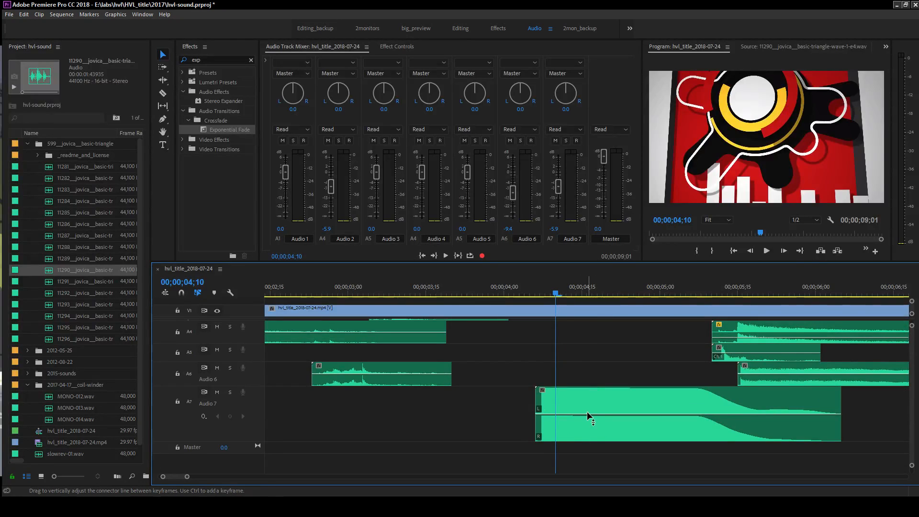
{"action": "key", "text": "p"}
{"action": "left_click", "coordinate": [565, 415]}
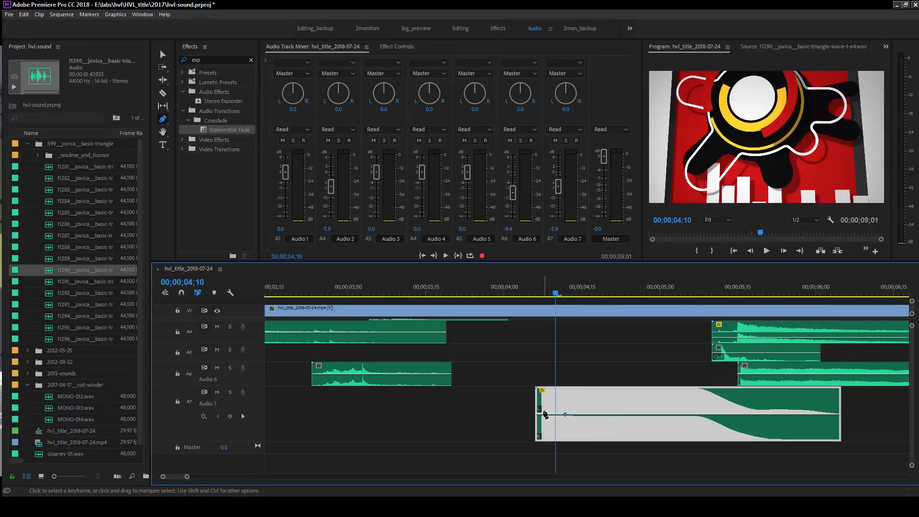
{"action": "left_click_drag", "start_coordinate": [538, 414], "coordinate": [543, 437]}
{"action": "left_click_drag", "start_coordinate": [541, 293], "coordinate": [520, 304]}
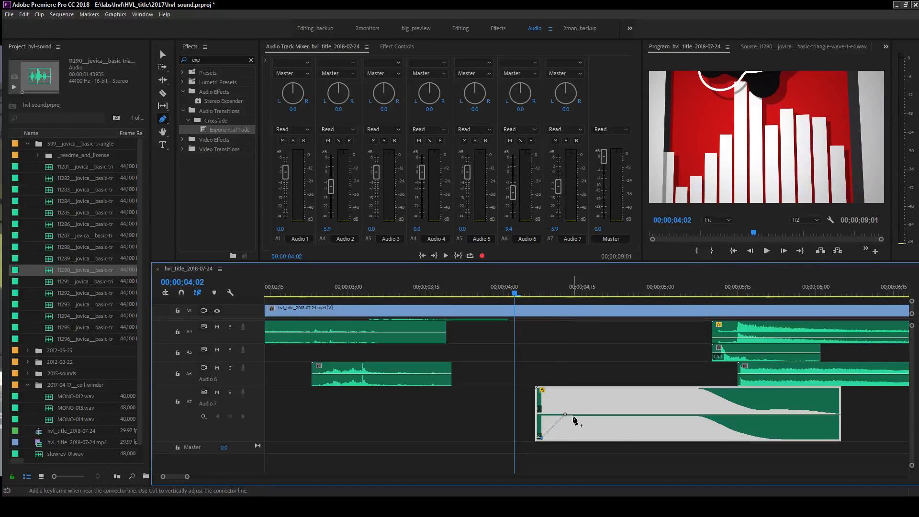
{"action": "left_click_drag", "start_coordinate": [566, 414], "coordinate": [587, 415]}
{"action": "key", "text": "space"}
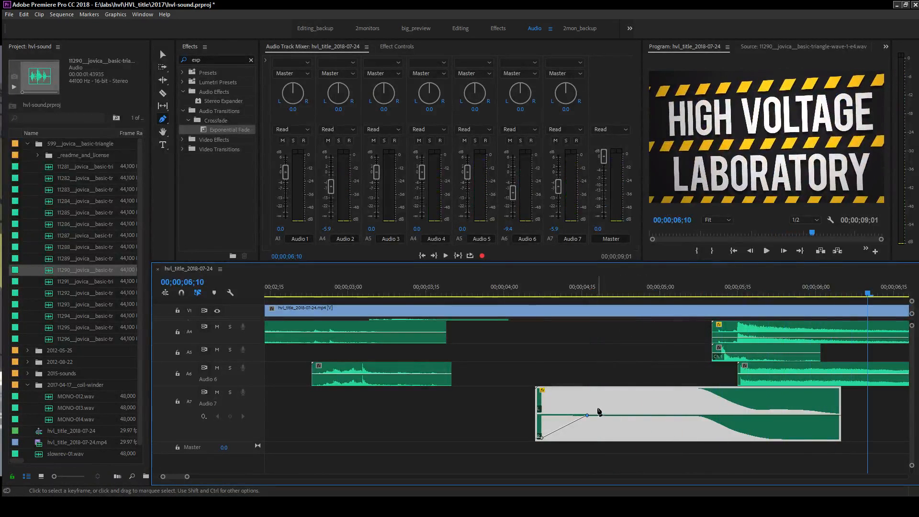
{"action": "left_click", "coordinate": [534, 288]}
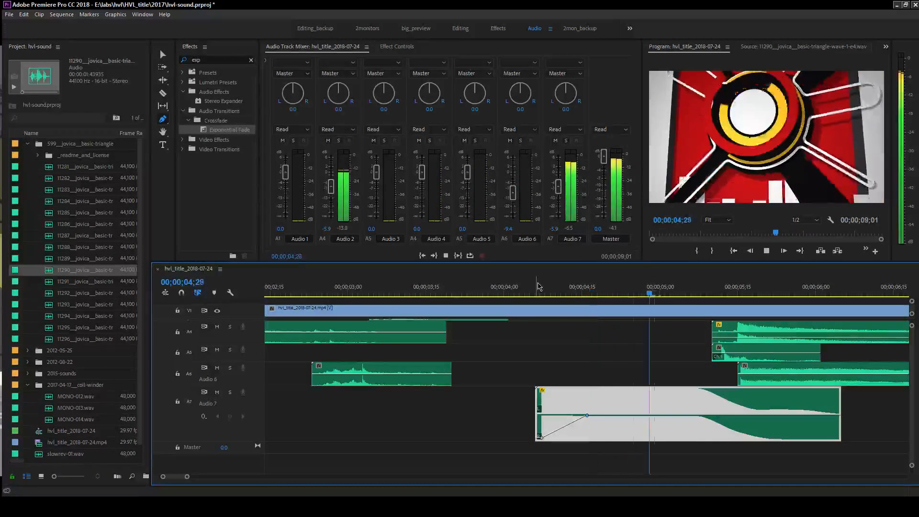
{"action": "left_click", "coordinate": [525, 287]}
{"action": "mouse_move", "coordinate": [525, 287]}
{"action": "left_mouse_down"}
{"action": "mouse_move", "coordinate": [540, 292]}
{"action": "mouse_move", "coordinate": [516, 294]}
{"action": "left_mouse_up"}
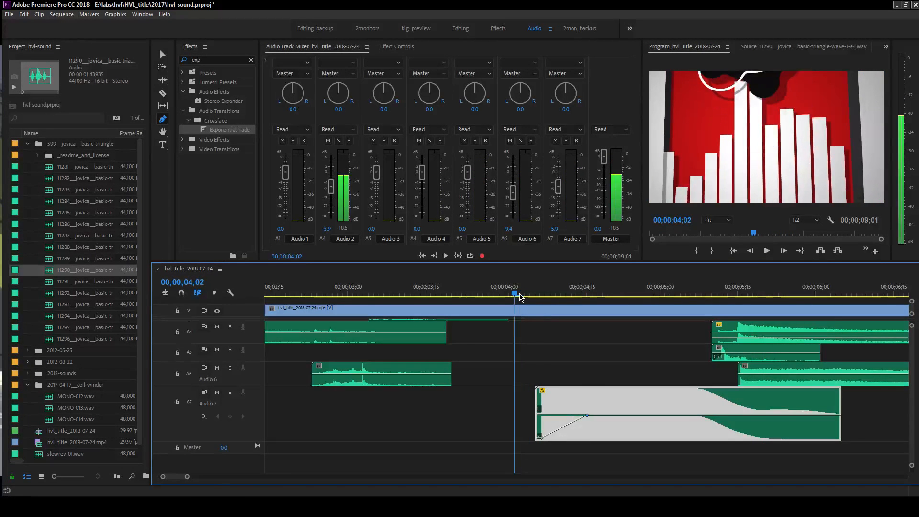
- Move the Audio 7 triangle-wave clip earlier to start at 00;00;04;01 and play the section
{"action": "key", "text": "v"}
{"action": "left_click_drag", "start_coordinate": [603, 405], "coordinate": [577, 398]}
{"action": "key", "text": "space"}
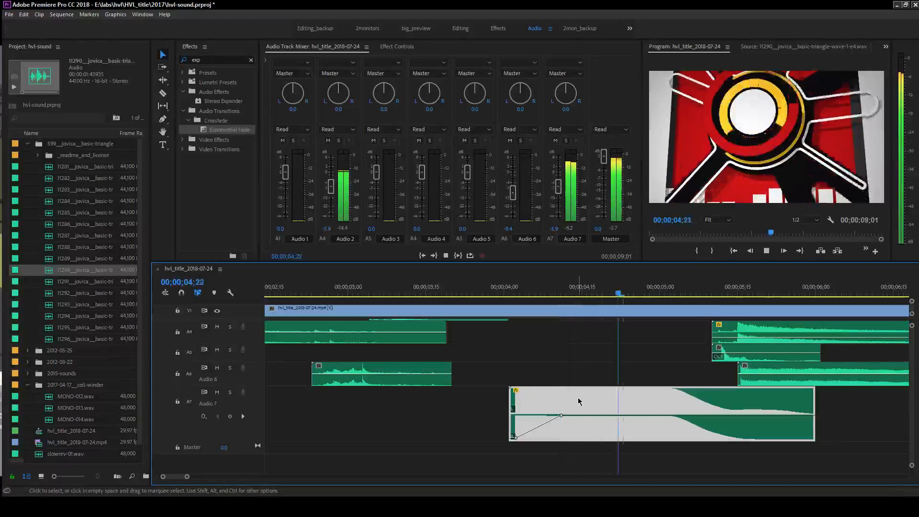
{"action": "key", "text": "space"}
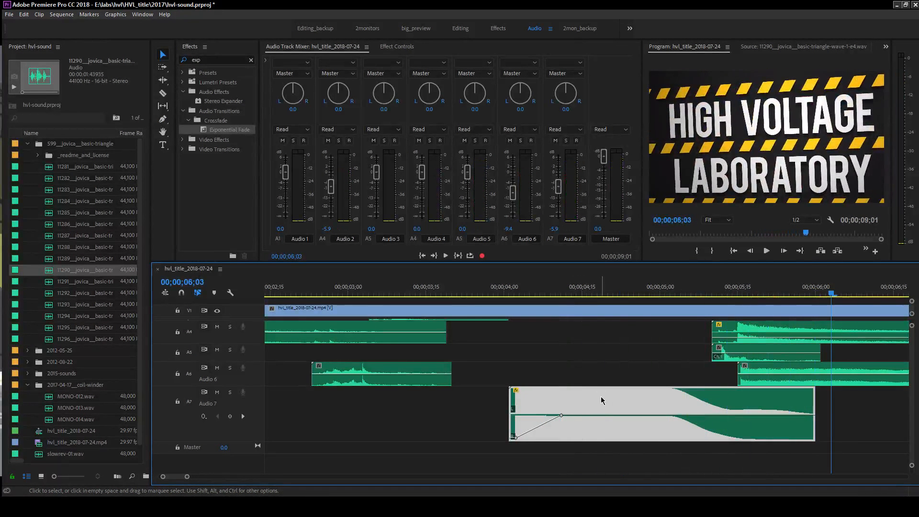
- Audition the triangle-wave samples 11291 and 11285 from the 599__jovica__basic-triangle bin
{"action": "left_click", "coordinate": [105, 281]}
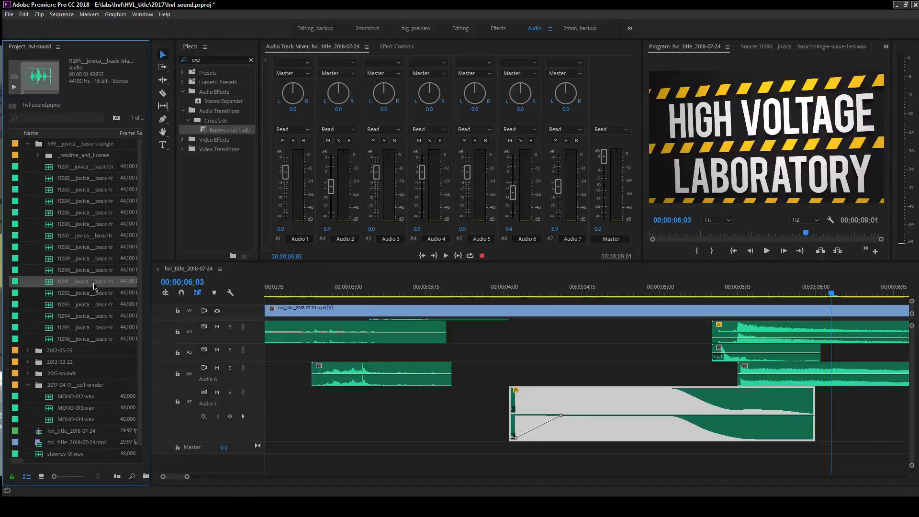
{"action": "double_click", "coordinate": [50, 283]}
{"action": "key", "text": "space"}
{"action": "key", "text": "space"}
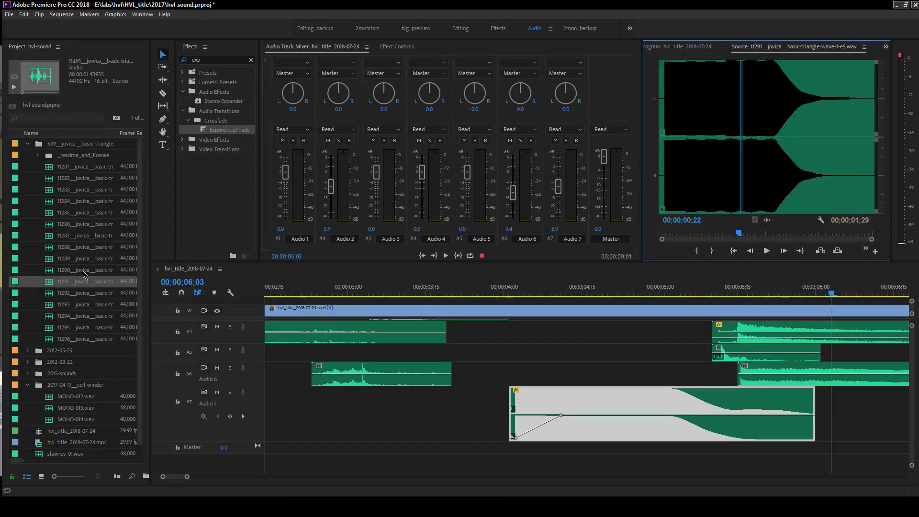
{"action": "double_click", "coordinate": [69, 216]}
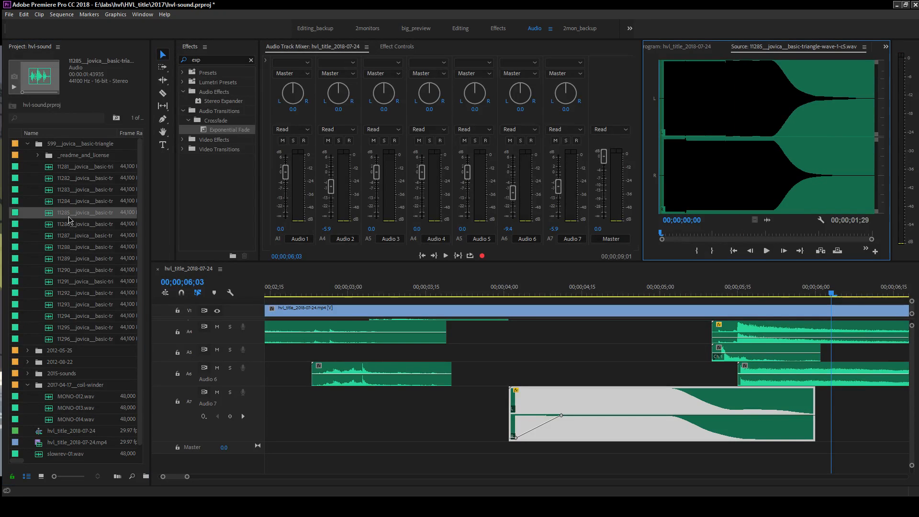
{"action": "key", "text": "space"}
{"action": "key", "text": "space"}
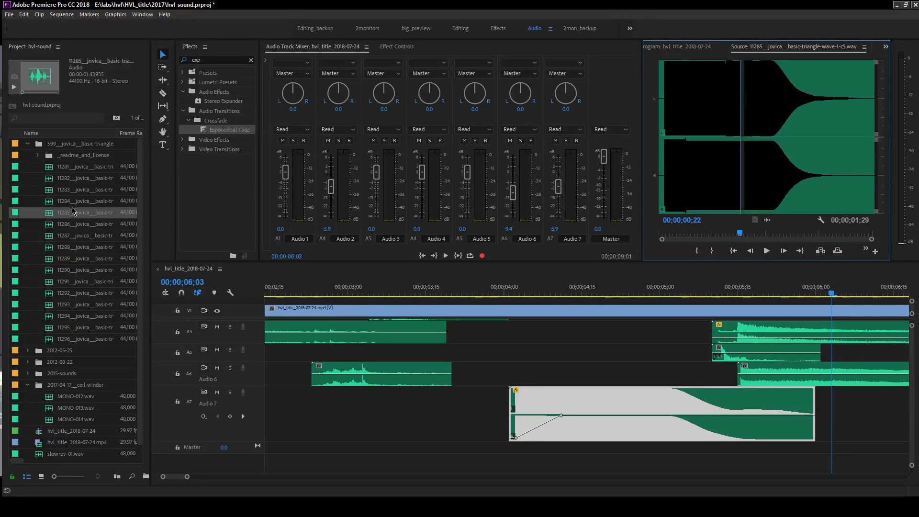
- Place 11284__jovica__basic-triangle-wave-1-c4.wav on a new Audio 8 track at about 00;00;04;12 and increase the track's height
{"action": "double_click", "coordinate": [50, 201]}
{"action": "left_click_drag", "start_coordinate": [50, 201], "coordinate": [575, 460]}
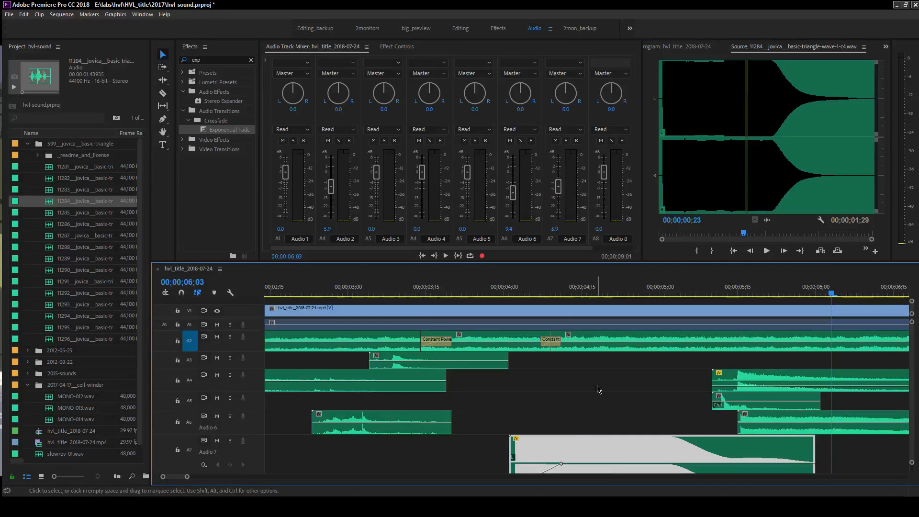
{"action": "scroll", "coordinate": [914, 370], "scroll_direction": "down", "scroll_amount": 5}
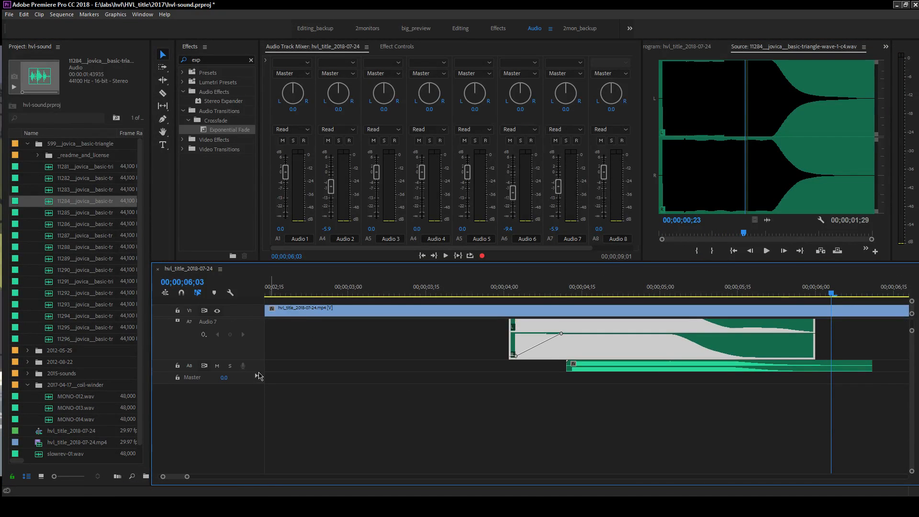
{"action": "left_click_drag", "start_coordinate": [258, 377], "coordinate": [261, 435]}
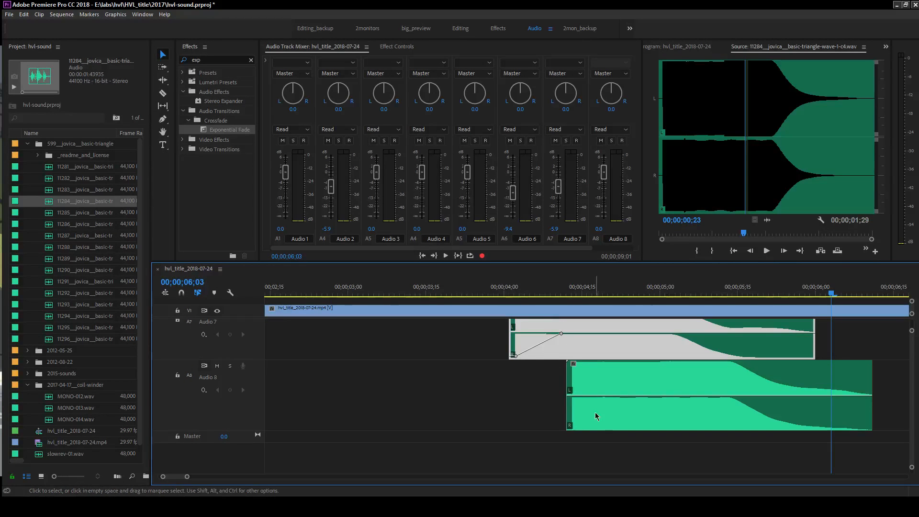
- Keyframe a fade-in on the Audio 8 clip from -∞ dB at about 00;00;04;12 to full level at about 00;00;04;20, and play it
{"action": "key", "text": "g"}
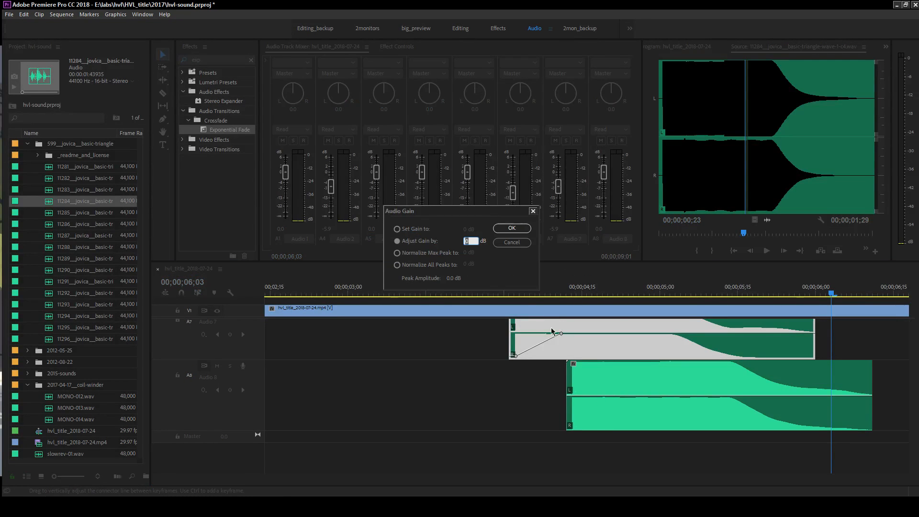
{"action": "left_click", "coordinate": [512, 243]}
{"action": "key", "text": "p"}
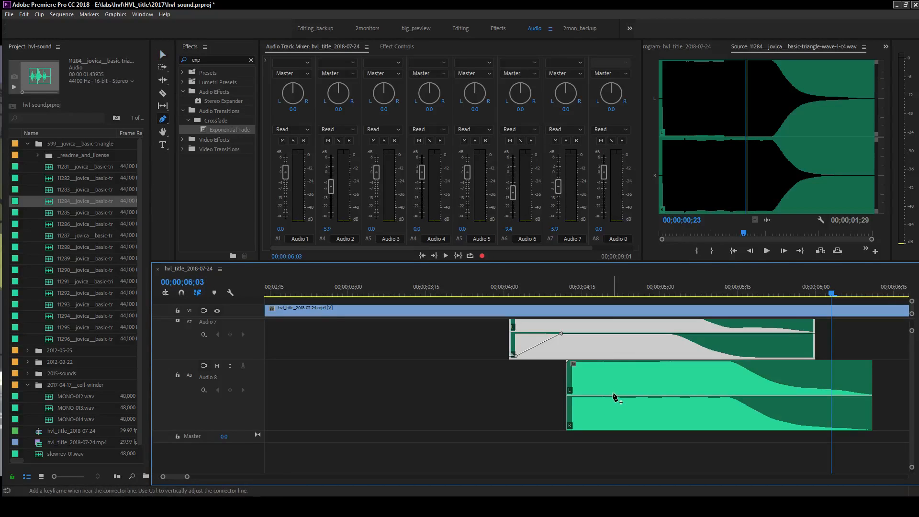
{"action": "left_click", "coordinate": [615, 396]}
{"action": "left_click", "coordinate": [598, 396]}
{"action": "left_click_drag", "start_coordinate": [598, 396], "coordinate": [574, 426]}
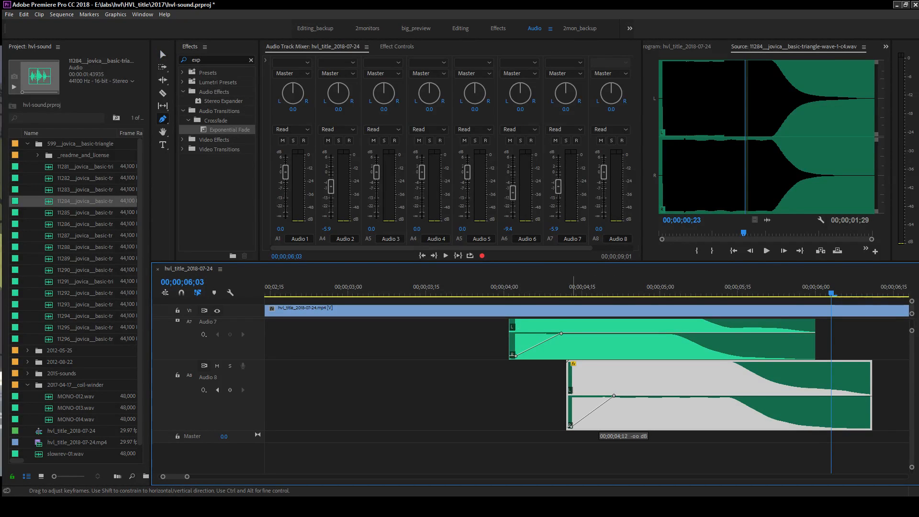
{"action": "left_click", "coordinate": [499, 290]}
{"action": "key", "text": "space"}
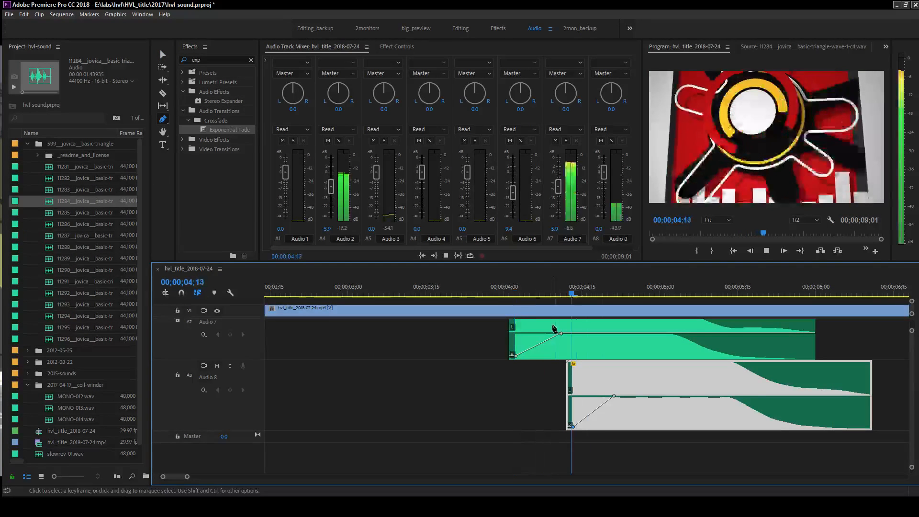
{"action": "key", "text": "space"}
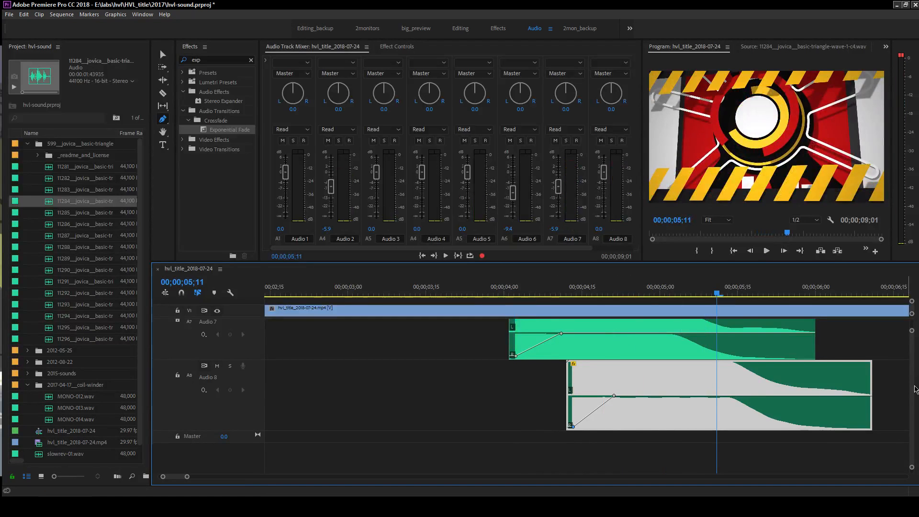
- Lower the Audio 8 and Audio 7 track volumes to about -9.2 dB each and play the section
{"action": "scroll", "coordinate": [915, 386], "scroll_direction": "up", "scroll_amount": 3}
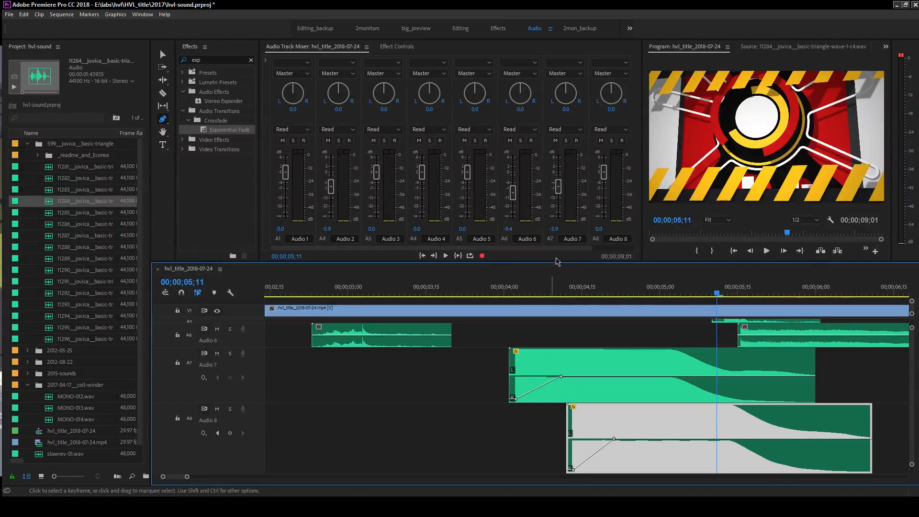
{"action": "left_click_drag", "start_coordinate": [604, 172], "coordinate": [604, 180]}
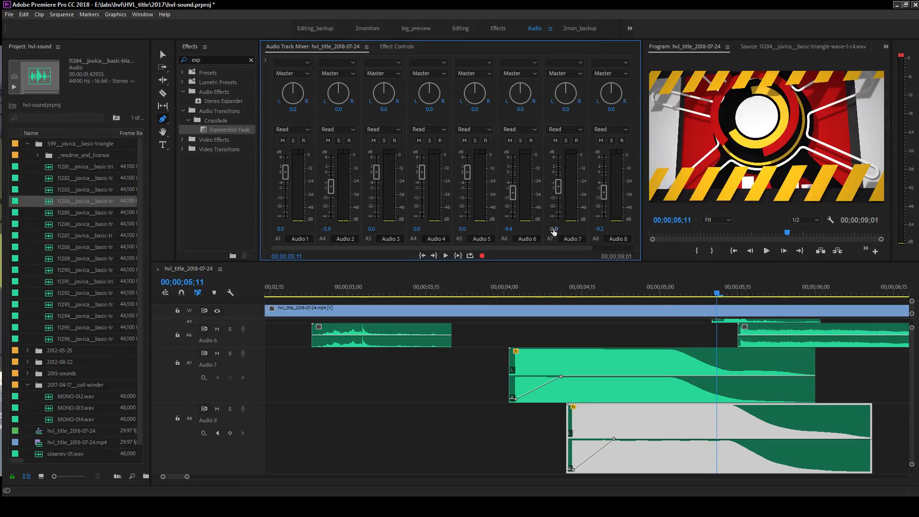
{"action": "left_click_drag", "start_coordinate": [554, 229], "coordinate": [564, 277]}
{"action": "left_click_drag", "start_coordinate": [554, 229], "coordinate": [552, 234]}
{"action": "left_click", "coordinate": [507, 287]}
{"action": "key", "text": "space"}
{"action": "key", "text": "space"}
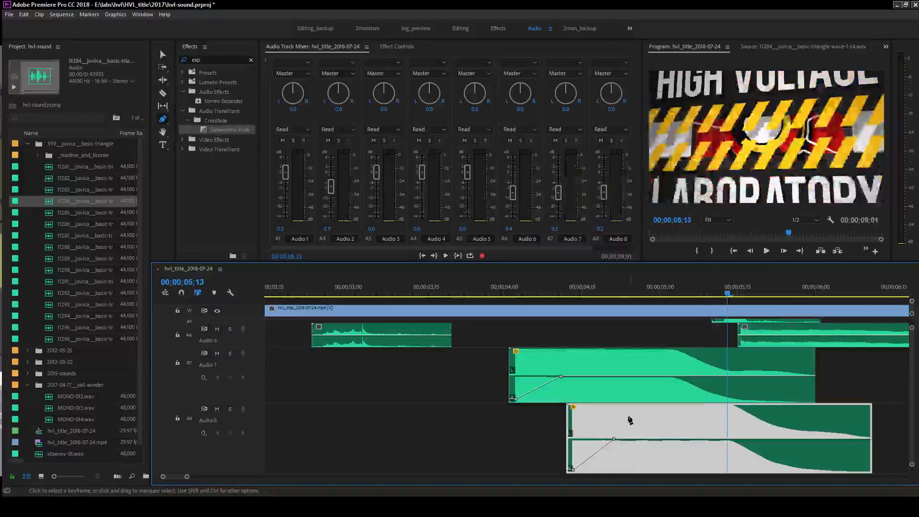
- Align the start of the Audio 8 clip with the Audio 7 clip at 00;00;04;01 and play both tones together
{"action": "key", "text": "v"}
{"action": "left_click_drag", "start_coordinate": [658, 423], "coordinate": [607, 418]}
{"action": "left_click", "coordinate": [509, 292]}
{"action": "key", "text": "space"}
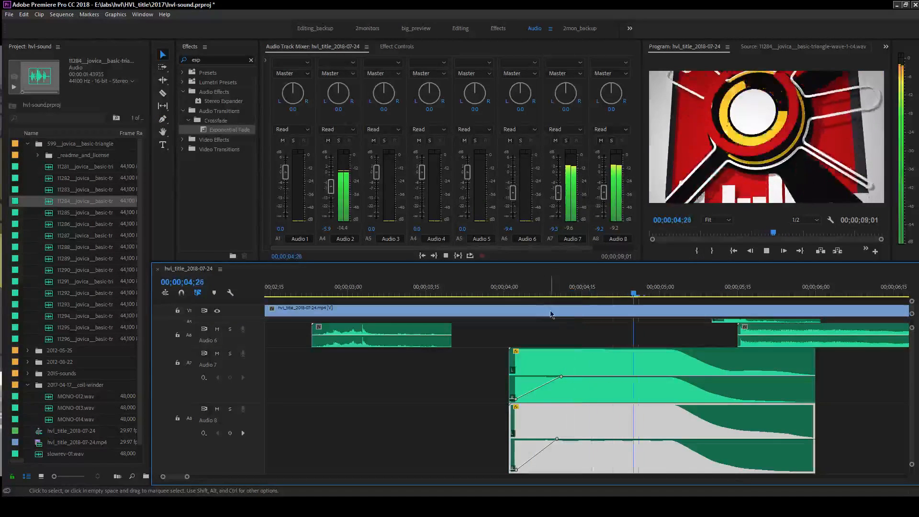
{"action": "key", "text": "space"}
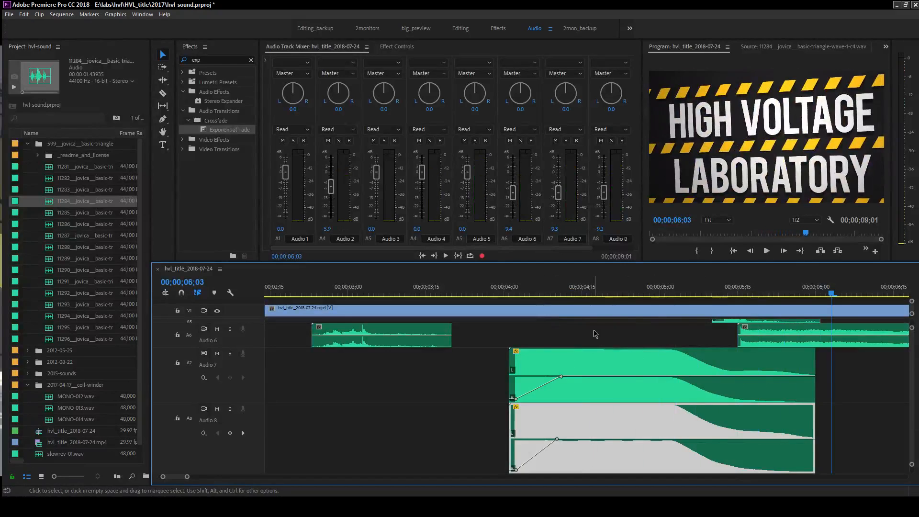
{"action": "left_click", "coordinate": [509, 287]}
{"action": "key", "text": "space"}
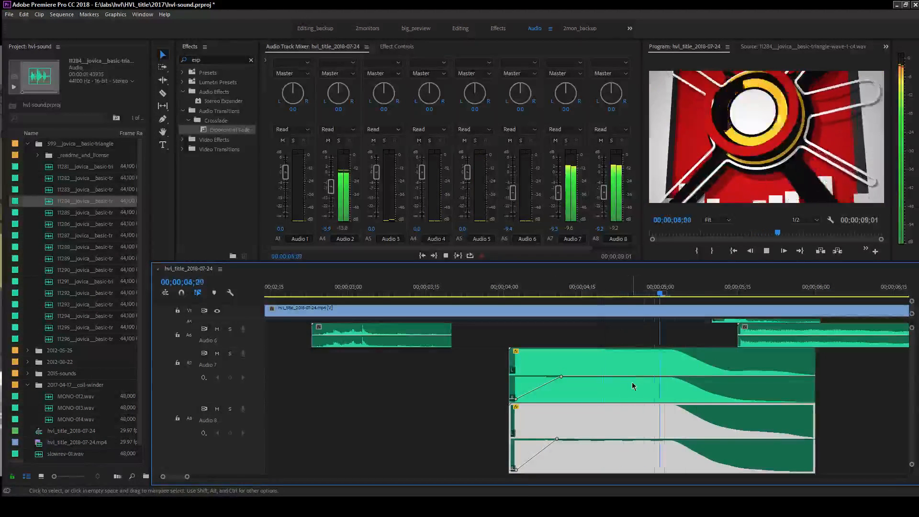
{"action": "key", "text": "space"}
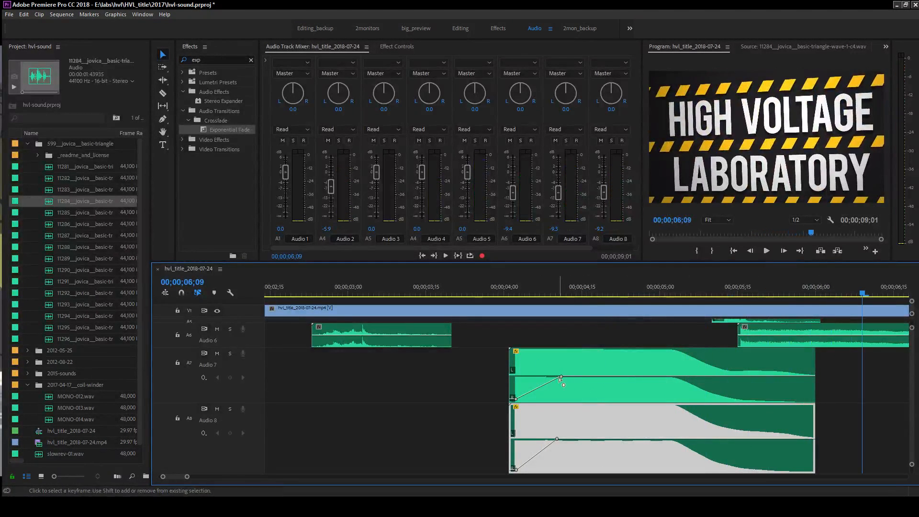
- Lengthen the fade-ins of the Audio 8 and Audio 7 clips to end at about 00;00;04;22 and play them back
{"action": "left_click_drag", "start_coordinate": [557, 438], "coordinate": [621, 439]}
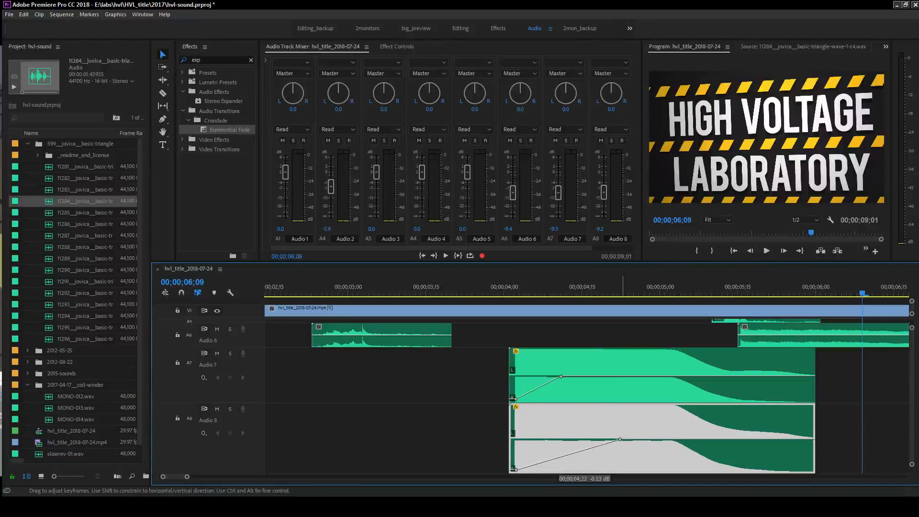
{"action": "left_click_drag", "start_coordinate": [561, 377], "coordinate": [621, 377]}
{"action": "left_click", "coordinate": [499, 291]}
{"action": "key", "text": "space"}
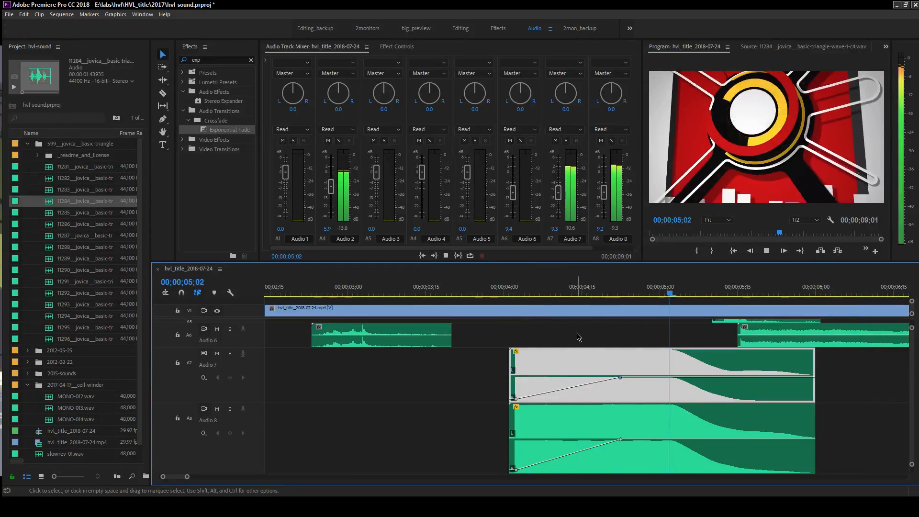
{"action": "key", "text": "space"}
- Play the title sequence through from the beginning to review the complete sound mix
{"action": "left_click_drag", "start_coordinate": [322, 292], "coordinate": [157, 316]}
{"action": "key", "text": "space"}
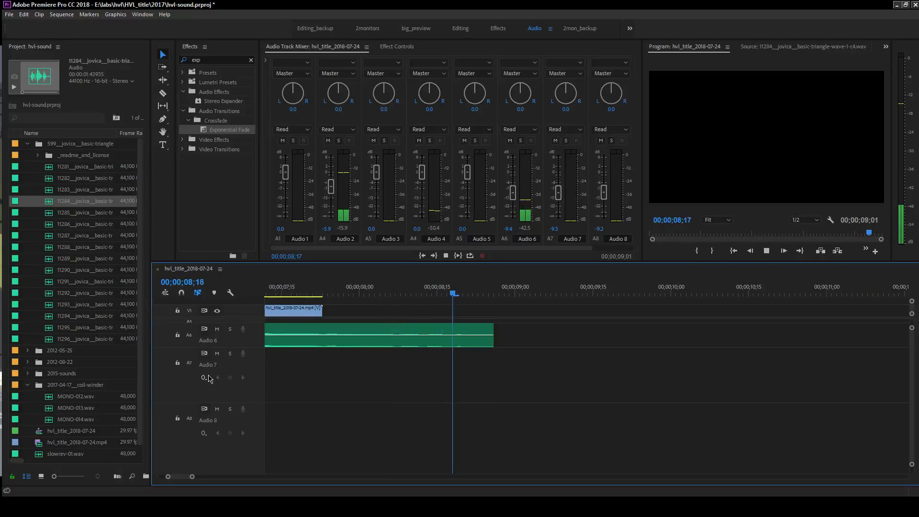
{"action": "left_click_drag", "start_coordinate": [193, 477], "coordinate": [213, 477]}
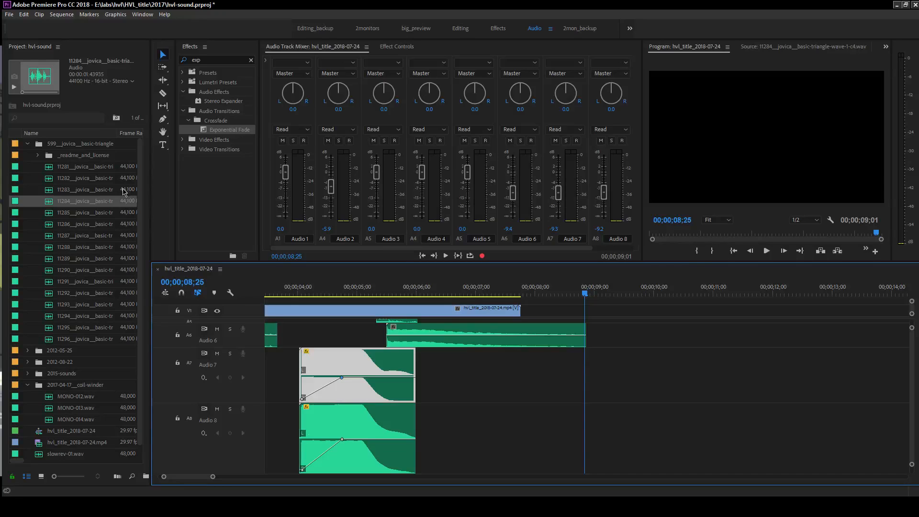
- Check the Audio 7 and Audio 8 clips in the Source monitor, then open 11284__jovica__basic-triangle-wave-1-c4 in Audacity
{"action": "left_click", "coordinate": [368, 364]}
{"action": "double_click", "coordinate": [368, 364]}
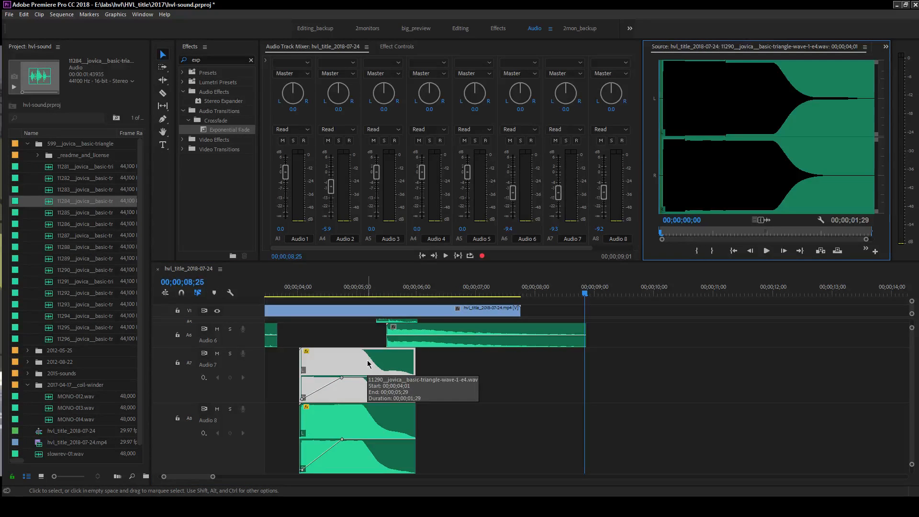
{"action": "double_click", "coordinate": [402, 426]}
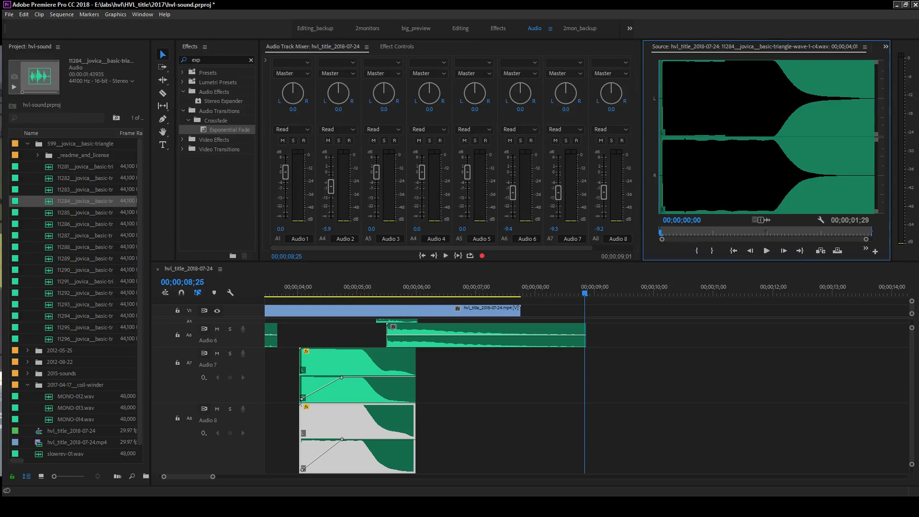
{"action": "key", "text": "alt+Tab"}
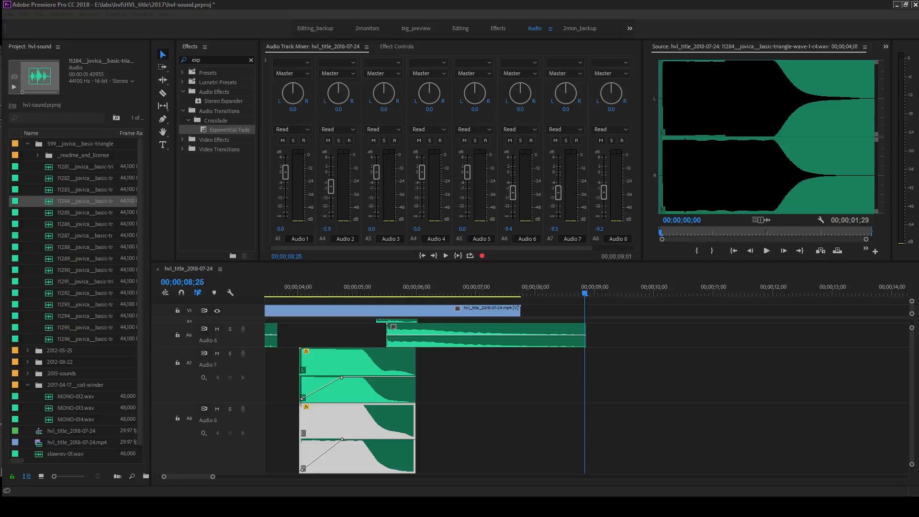
{"action": "double_click", "coordinate": [579, 126]}
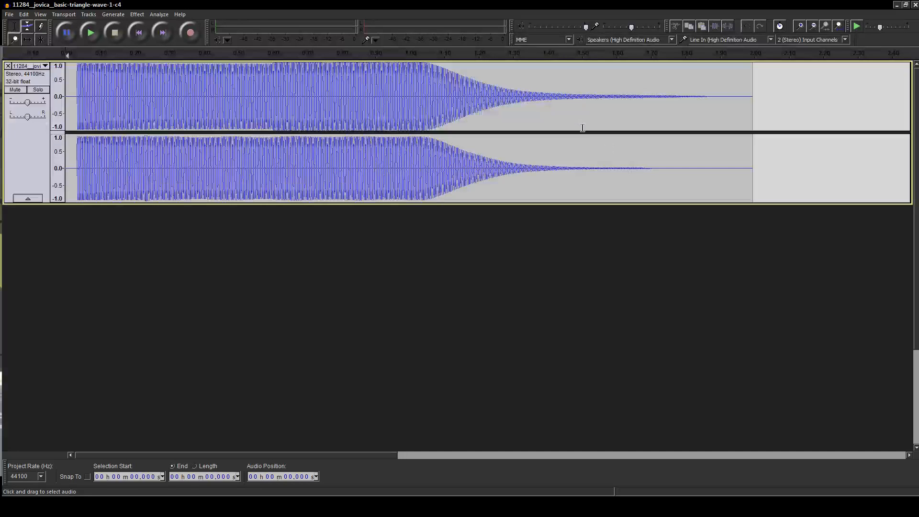
- Examine the waveform closely between about 0.84 and 1.22 s, where the steady tone starts to decay
{"action": "key", "text": "F4"}
{"action": "left_click_drag", "start_coordinate": [414, 122], "coordinate": [285, 127]}
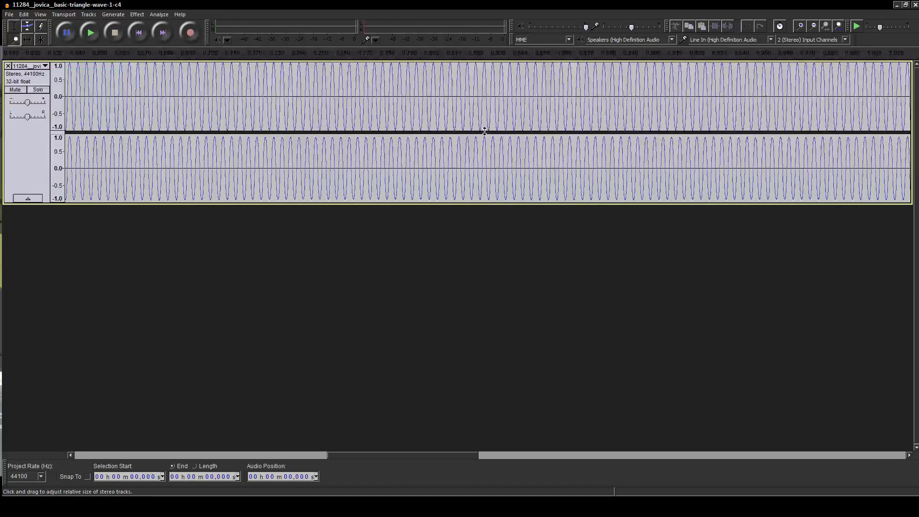
{"action": "left_click_drag", "start_coordinate": [423, 454], "coordinate": [506, 459]}
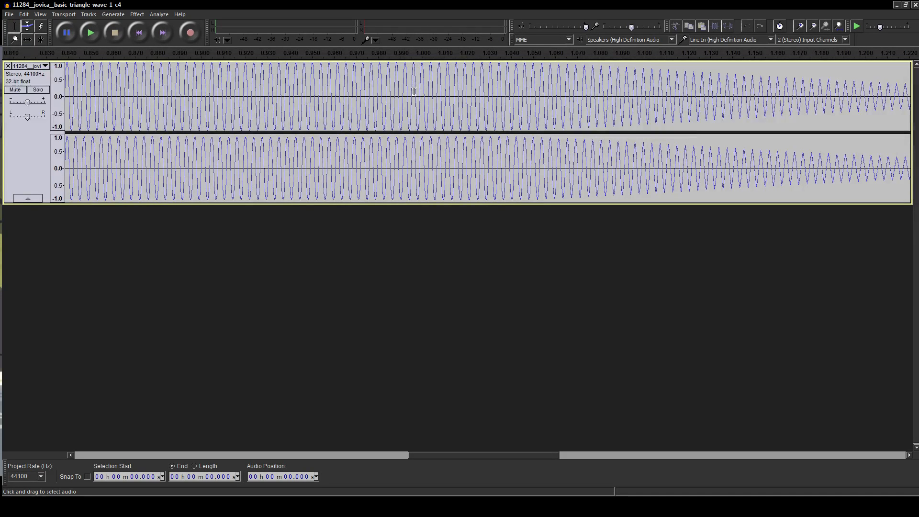
- Try a generated 30-second sine tone at 440 Hz with amplitude 0.8, play it and undo it
{"action": "left_click", "coordinate": [113, 15]}
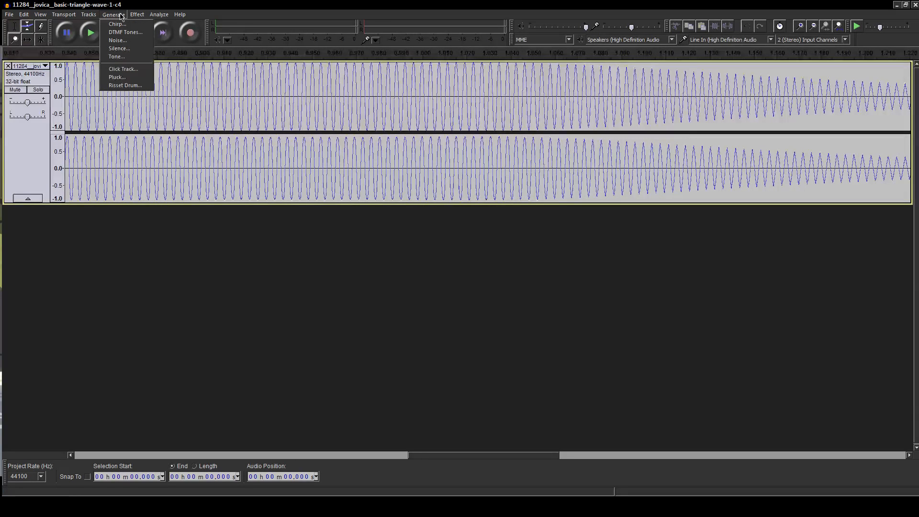
{"action": "left_click", "coordinate": [135, 57]}
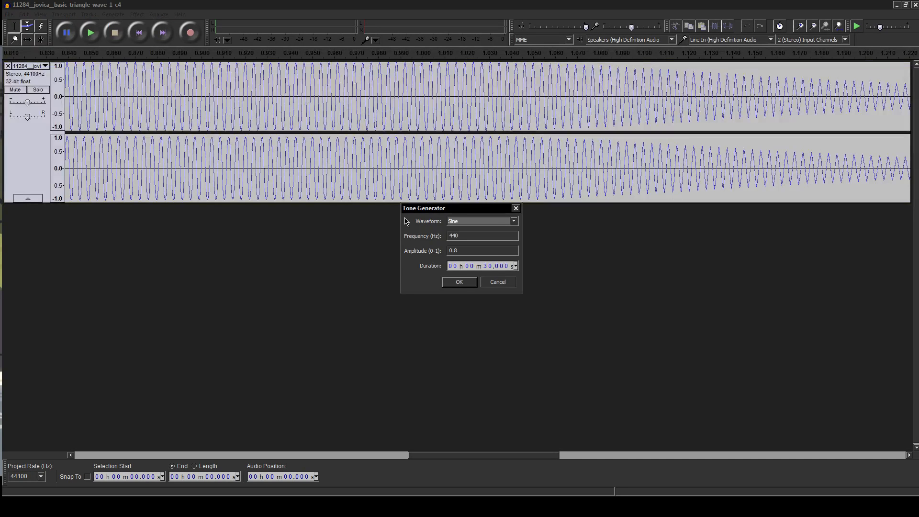
{"action": "left_click", "coordinate": [514, 221]}
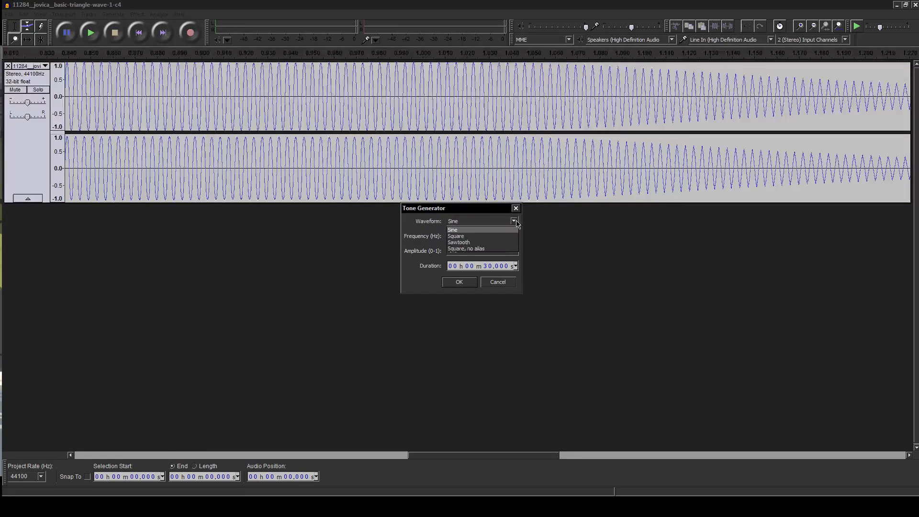
{"action": "left_click", "coordinate": [516, 221]}
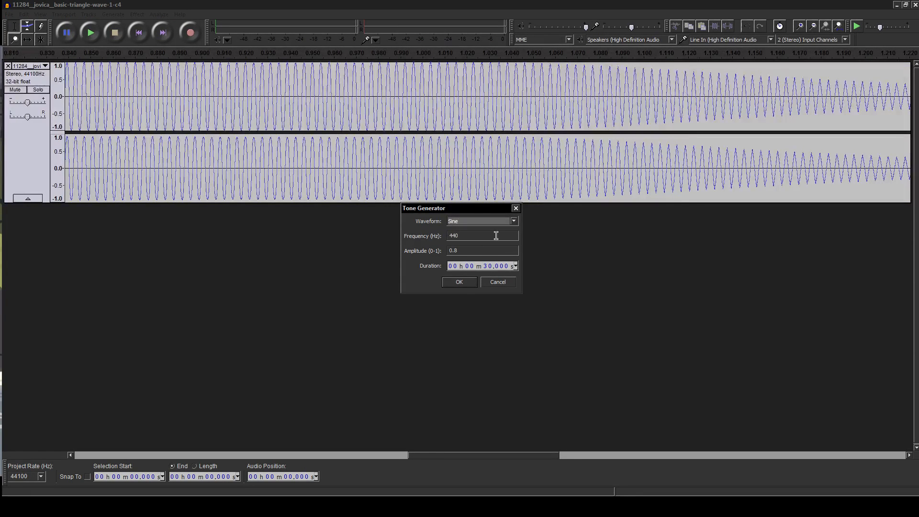
{"action": "left_click", "coordinate": [459, 283]}
{"action": "key", "text": "space"}
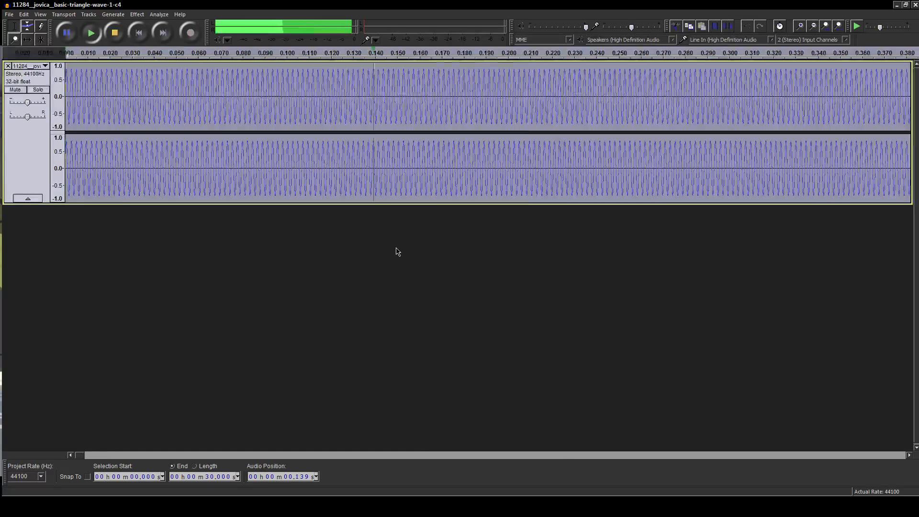
{"action": "key", "text": "ctrl+z"}
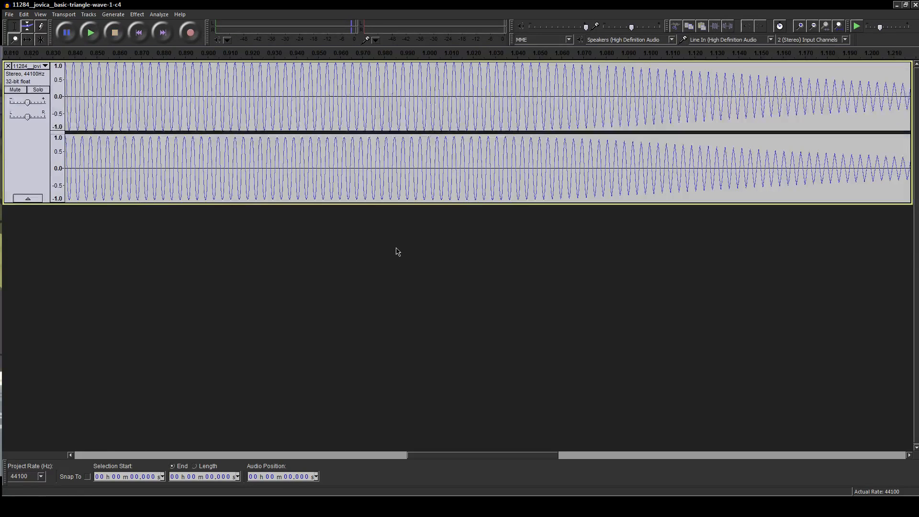
{"action": "key", "text": "space"}
{"action": "key", "text": "space"}
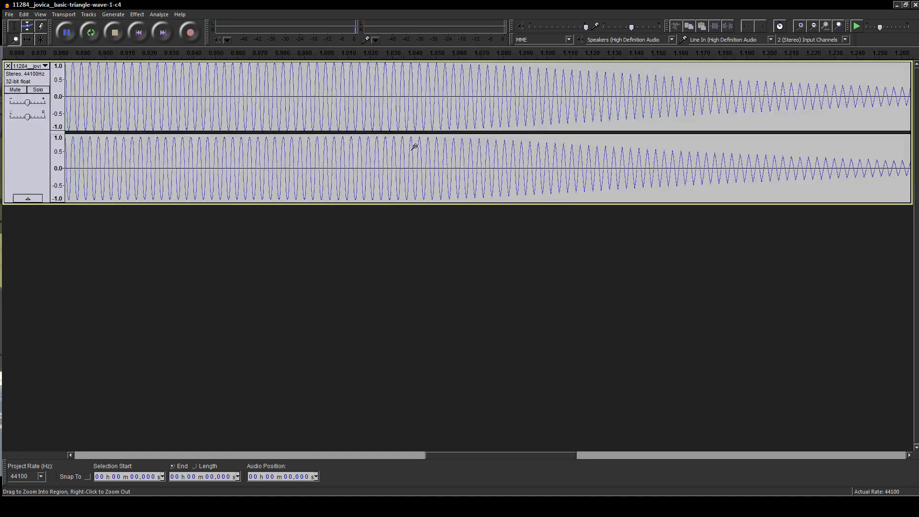
{"action": "scroll", "coordinate": [378, 110], "scroll_direction": "down", "scroll_amount": 2}
{"action": "key", "text": "alt+Tab"}
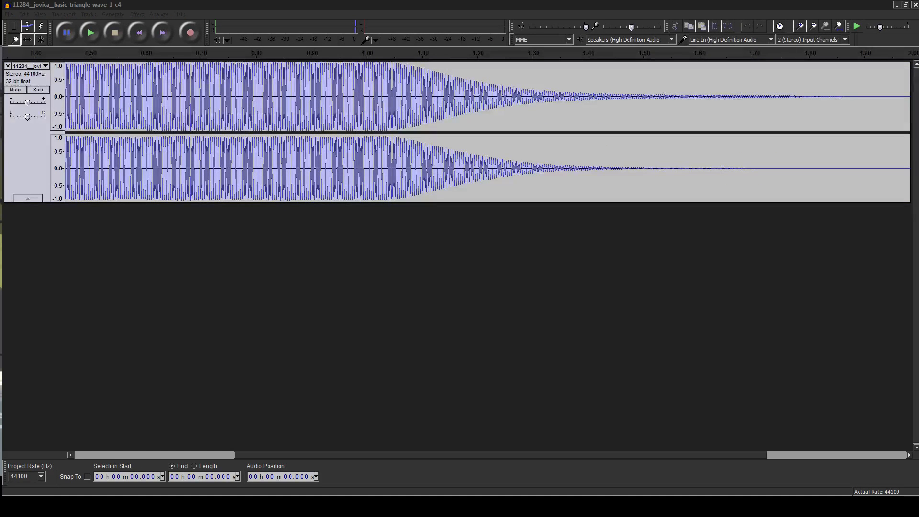
{"action": "left_click", "coordinate": [397, 4]}
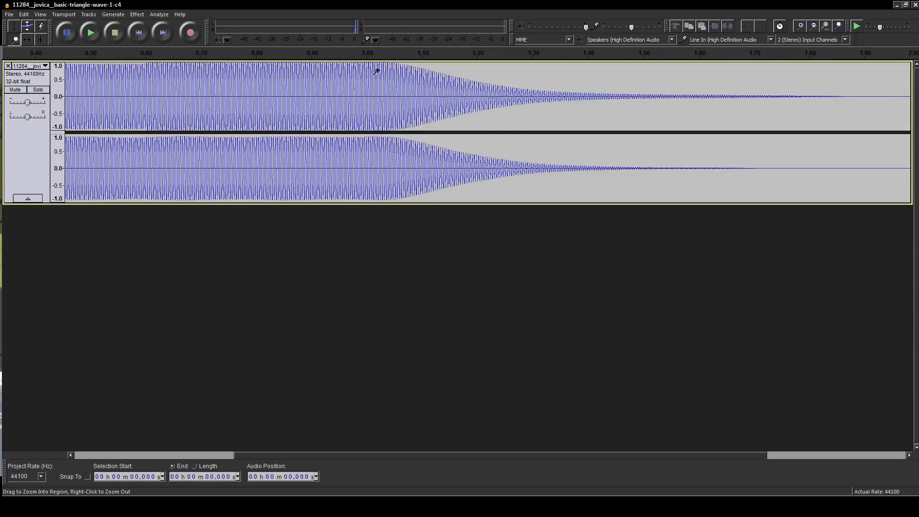
- Place the cursor on a rising zero crossing of the steady tone at about 0.732 s
{"action": "left_click_drag", "start_coordinate": [262, 458], "coordinate": [139, 435]}
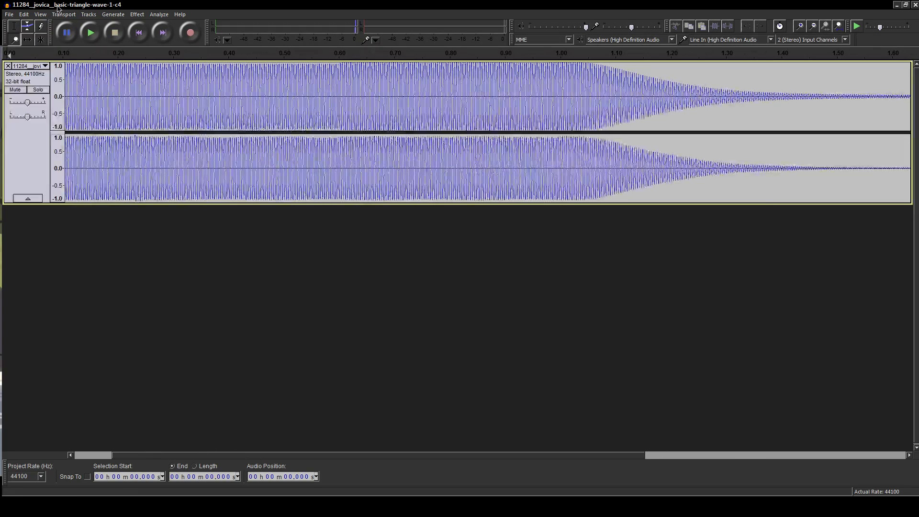
{"action": "left_click", "coordinate": [403, 86]}
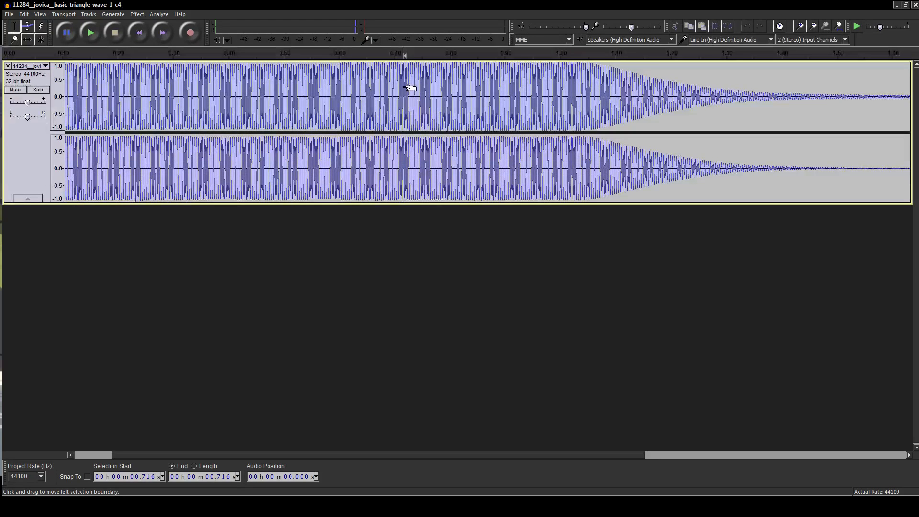
{"action": "key", "text": "F4"}
{"action": "left_click", "coordinate": [413, 90]}
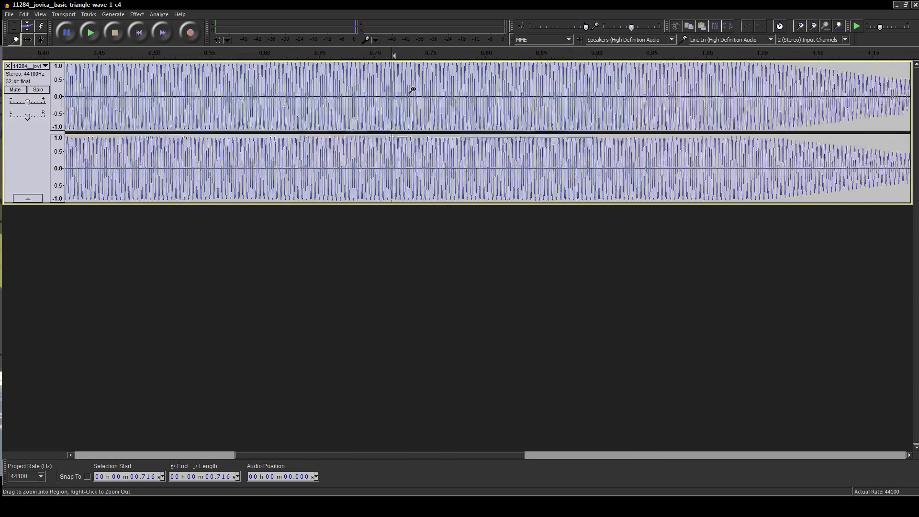
{"action": "left_click", "coordinate": [413, 90]}
{"action": "left_click", "coordinate": [414, 90]}
{"action": "left_click", "coordinate": [413, 90]}
{"action": "left_click", "coordinate": [414, 90]}
{"action": "left_click", "coordinate": [414, 90]}
{"action": "key", "text": "F1"}
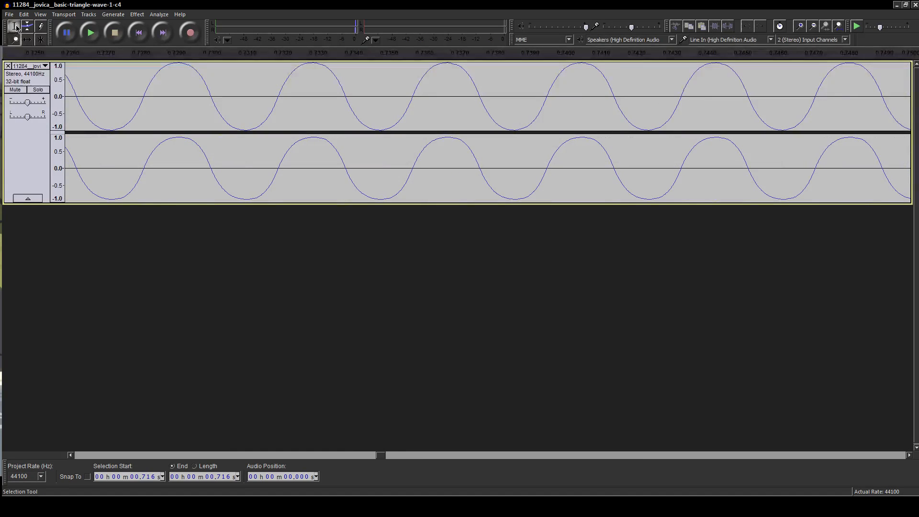
{"action": "left_click", "coordinate": [280, 96]}
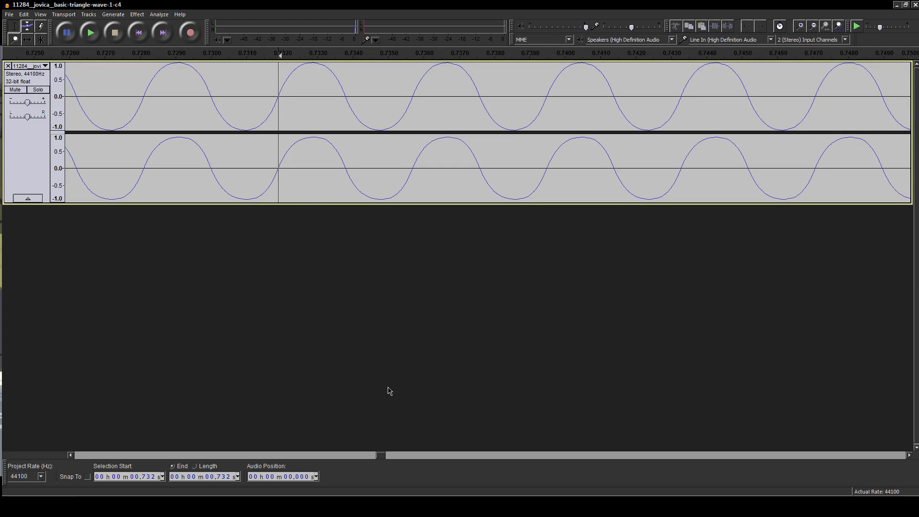
- Extend the selection from 0.732 s back to about 0.043 s, near the start of the tone
{"action": "left_click", "coordinate": [15, 39]}
{"action": "right_click", "coordinate": [187, 142]}
{"action": "right_click", "coordinate": [187, 142]}
{"action": "right_click", "coordinate": [187, 142]}
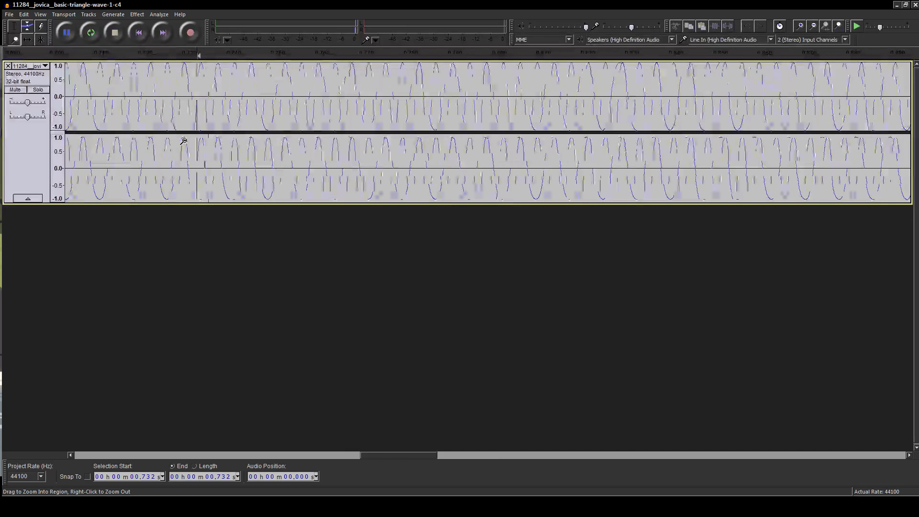
{"action": "right_click", "coordinate": [186, 142]}
{"action": "left_click_drag", "start_coordinate": [403, 455], "coordinate": [139, 450]}
{"action": "left_click", "coordinate": [13, 29]}
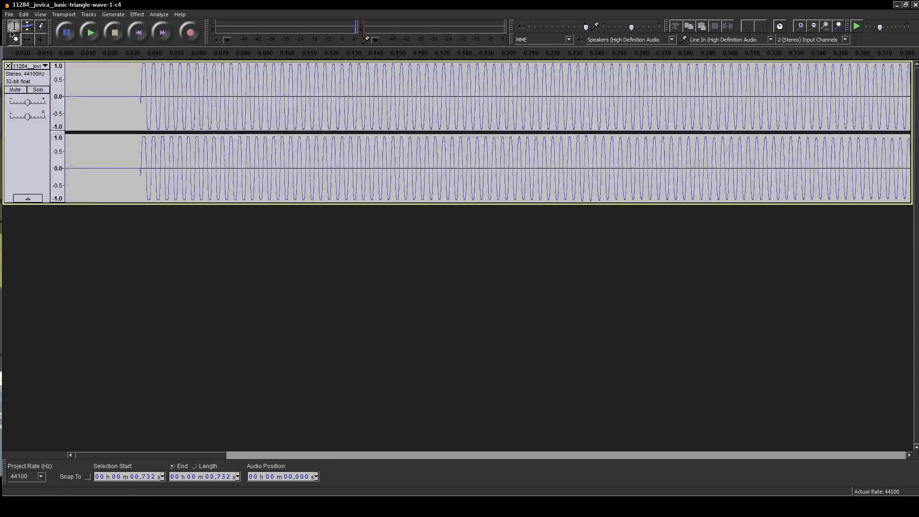
{"action": "left_click", "coordinate": [161, 96], "text": "shift"}
- Fine-tune the selection start onto the rising zero crossing near 0.0430 s and check both selection edges
{"action": "left_click", "coordinate": [15, 39]}
{"action": "left_click_drag", "start_coordinate": [195, 119], "coordinate": [141, 114]}
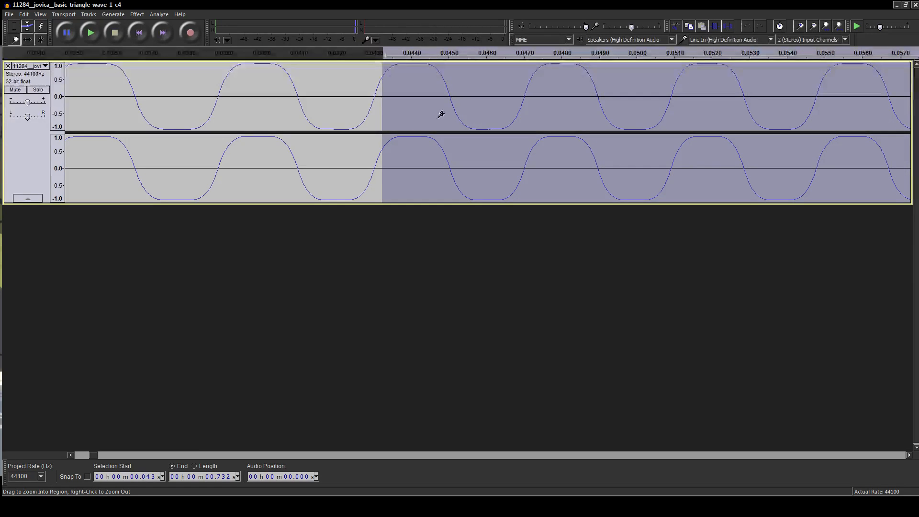
{"action": "left_click_drag", "start_coordinate": [353, 115], "coordinate": [395, 118]}
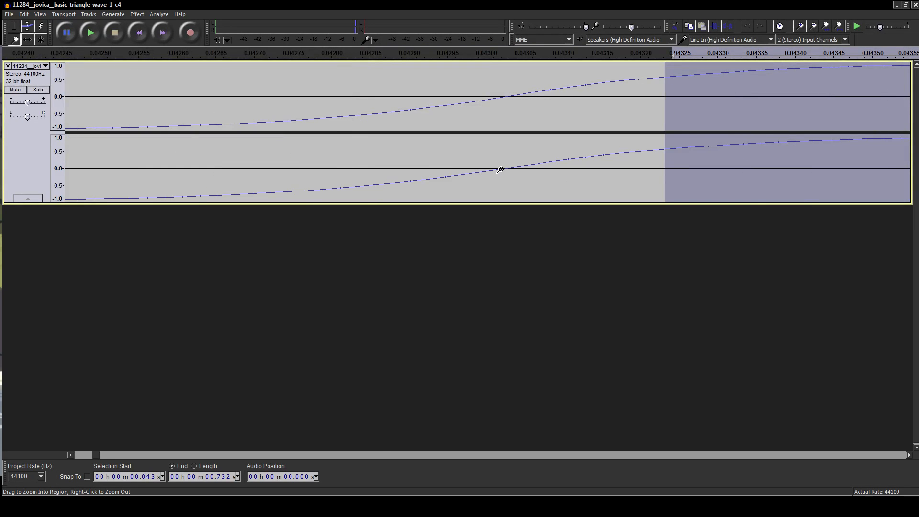
{"action": "key", "text": "shift+Right"}
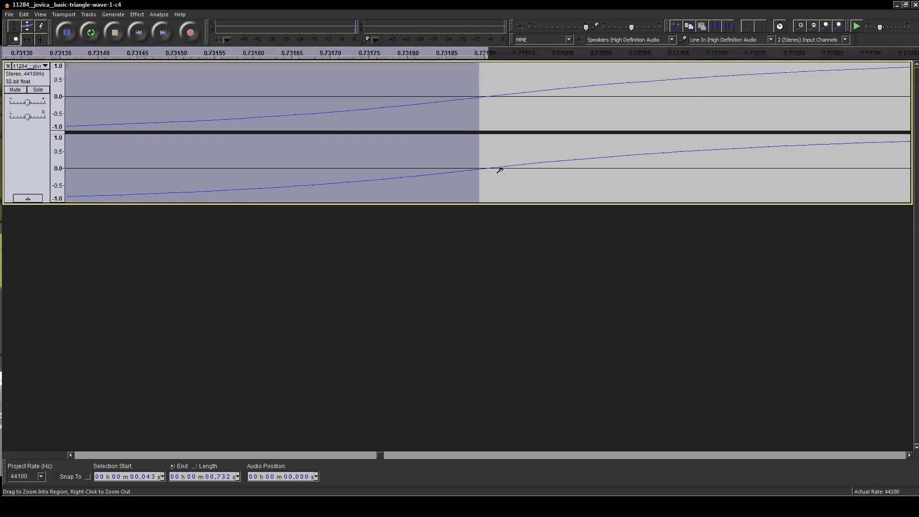
{"action": "key", "text": "shift+Left"}
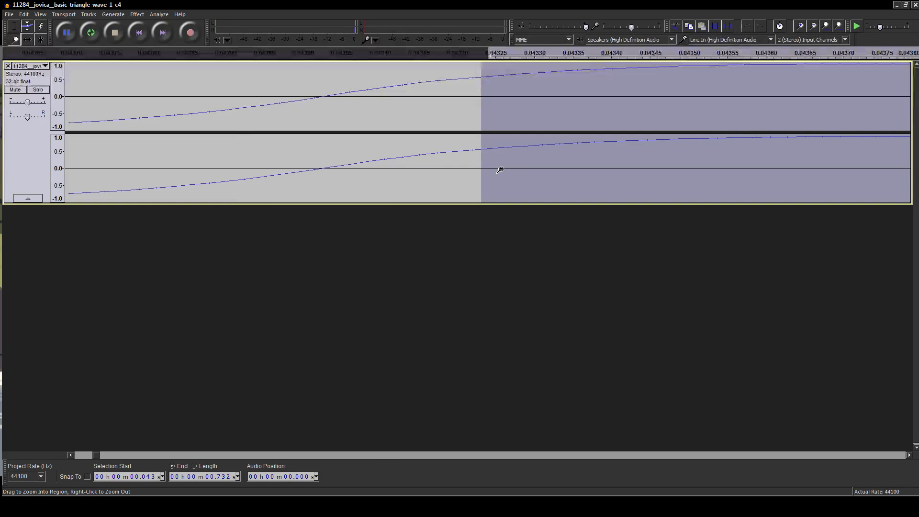
{"action": "key", "text": "shift+Left"}
{"action": "key", "text": "shift+Left"}
{"action": "key", "text": "shift+Left"}
{"action": "key", "text": "shift+Left"}
{"action": "key", "text": "shift+Left"}
{"action": "key", "text": "shift+Left"}
{"action": "key", "text": "shift+Left"}
{"action": "key", "text": "shift+Left"}
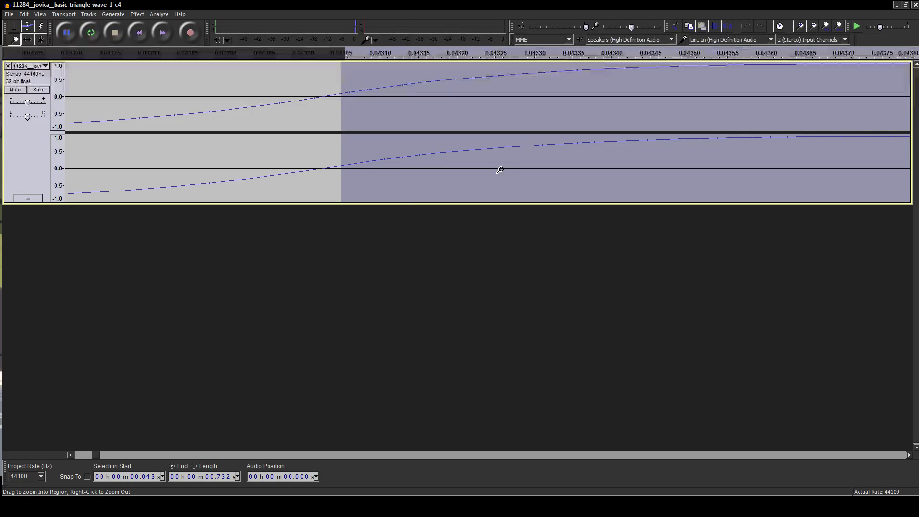
{"action": "key", "text": "shift+Left"}
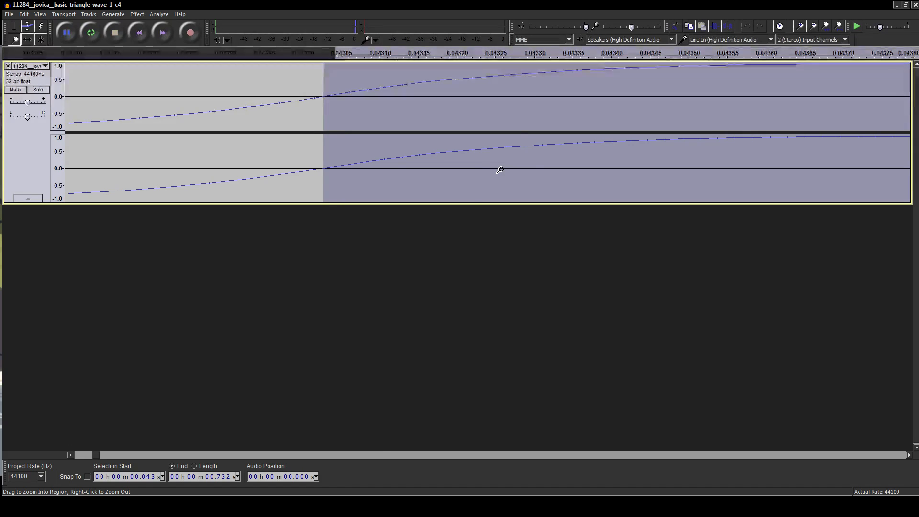
{"action": "key", "text": "ctrl+bracketright"}
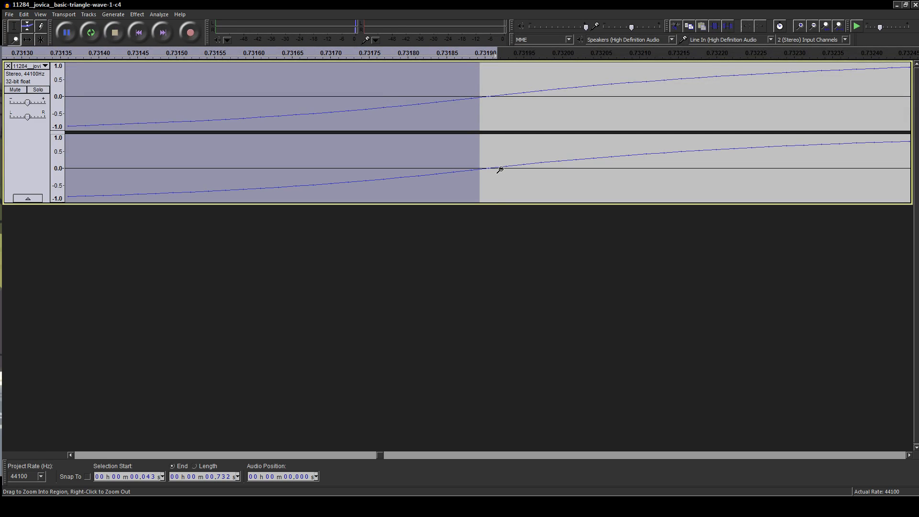
{"action": "key", "text": "ctrl+bracketleft"}
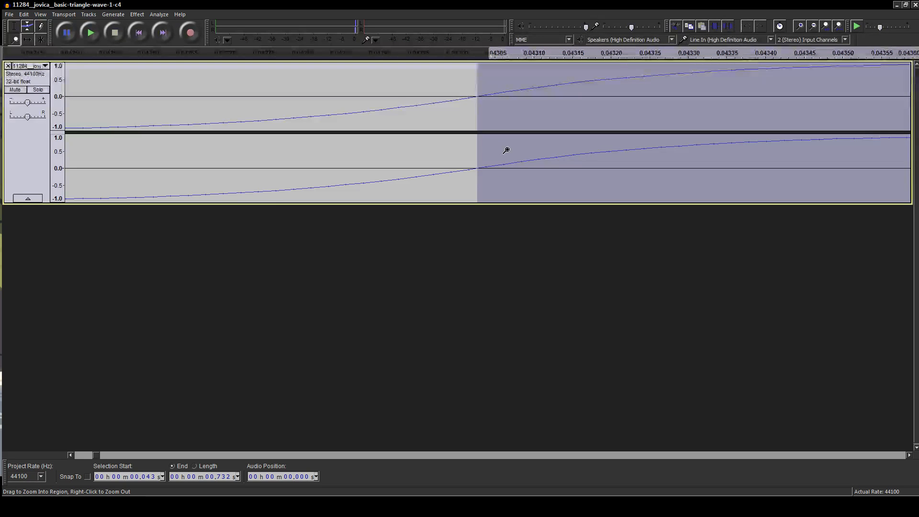
- Copy the selected stretch of tone and paste it at the zero crossing at about 0.043 s to lengthen the sound
{"action": "left_click", "coordinate": [15, 40]}
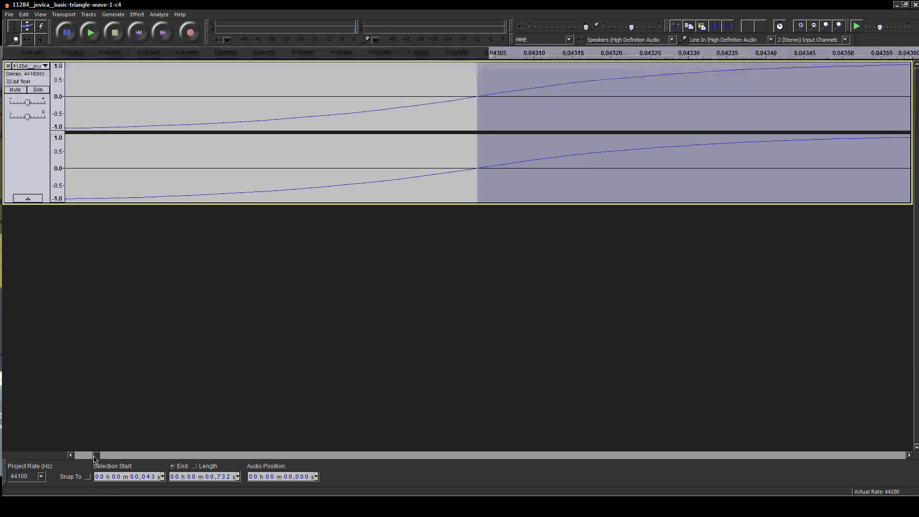
{"action": "left_click_drag", "start_coordinate": [97, 457], "coordinate": [382, 427]}
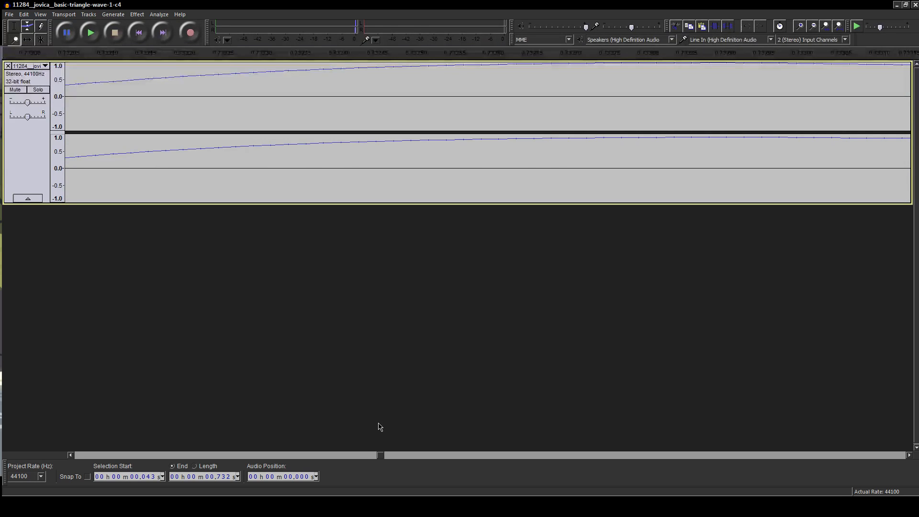
{"action": "key", "text": "Left"}
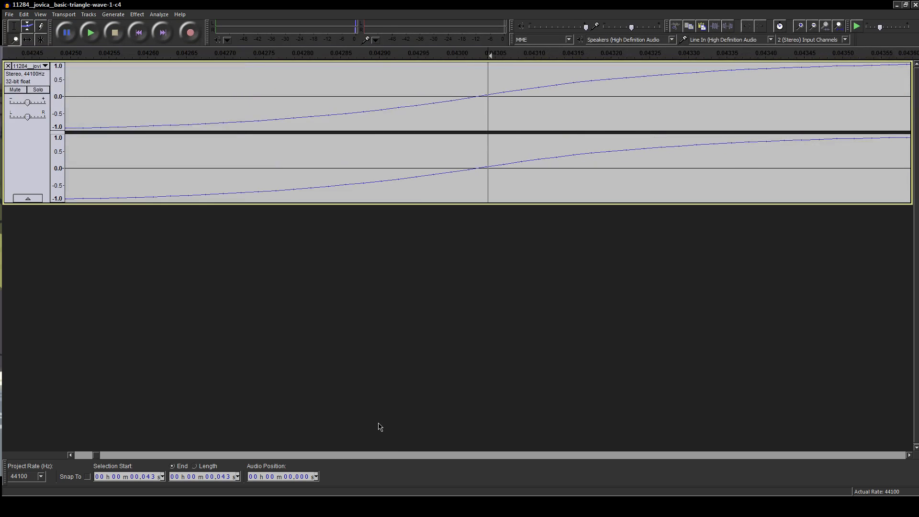
{"action": "key", "text": "Left"}
{"action": "key", "text": "Right"}
{"action": "key", "text": "Right"}
{"action": "key", "text": "Right"}
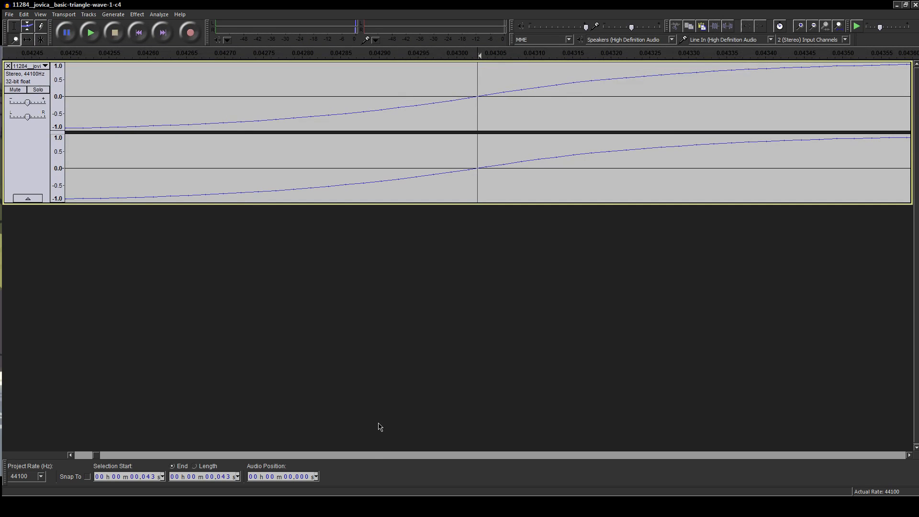
{"action": "key", "text": "shift+End"}
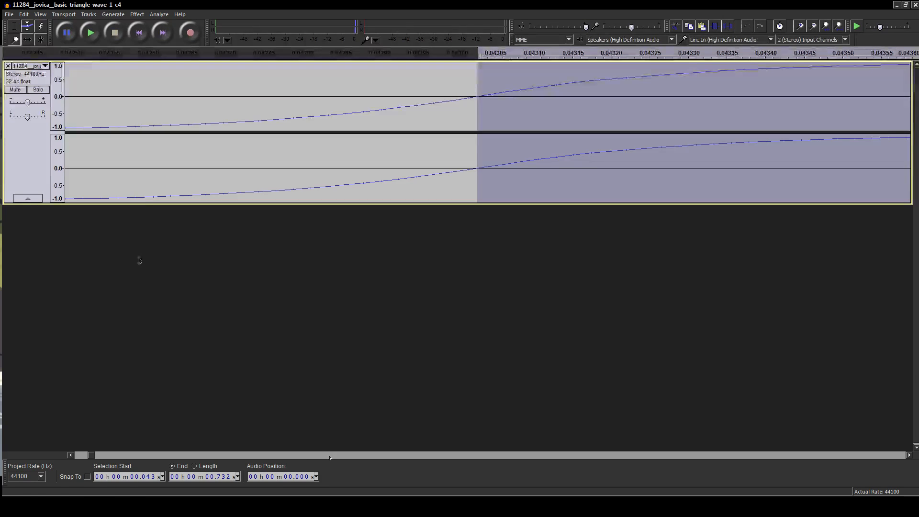
- Show the whole lengthened waveform and play it from about 0.020 s to check the join
{"action": "left_click", "coordinate": [14, 39]}
{"action": "right_click", "coordinate": [315, 100]}
{"action": "right_click", "coordinate": [315, 100]}
{"action": "right_click", "coordinate": [315, 99]}
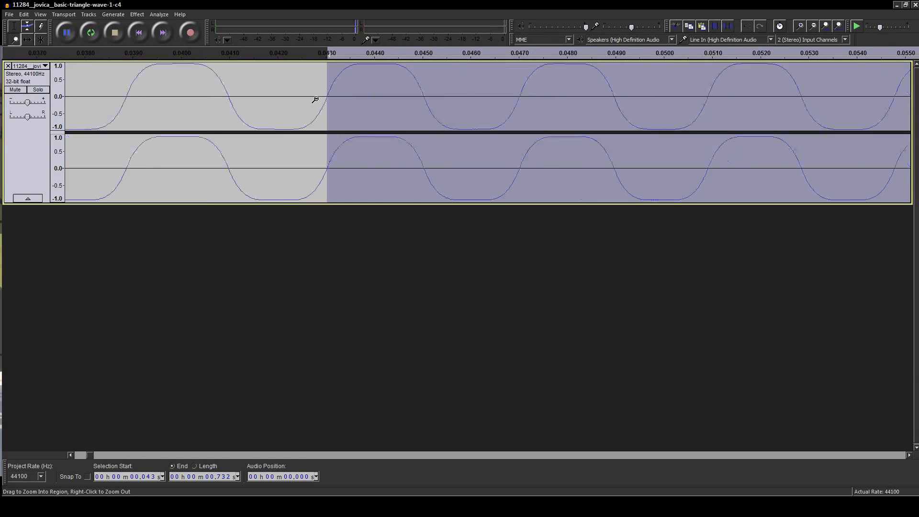
{"action": "right_click", "coordinate": [315, 100]}
{"action": "right_click", "coordinate": [316, 100]}
{"action": "right_click", "coordinate": [316, 99]}
{"action": "right_click", "coordinate": [316, 100]}
{"action": "right_click", "coordinate": [315, 100]}
{"action": "right_click", "coordinate": [316, 100]}
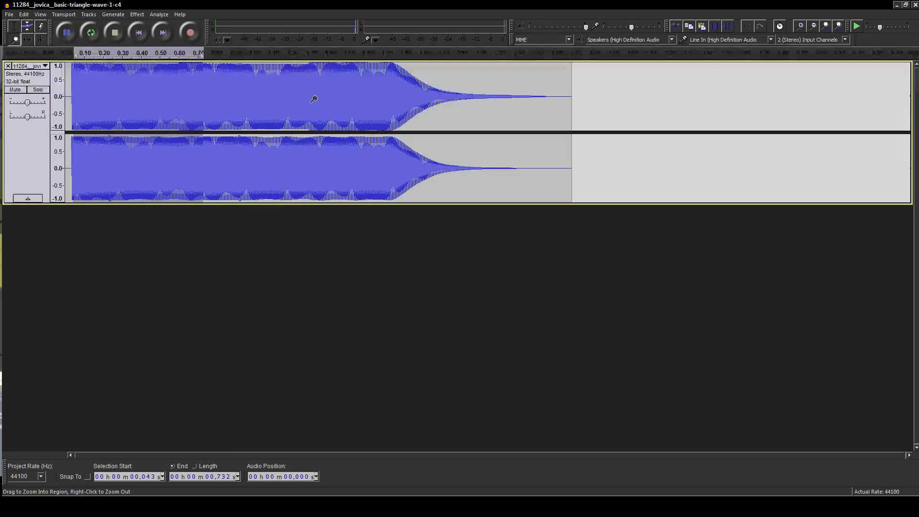
{"action": "key", "text": "space"}
{"action": "left_click", "coordinate": [15, 26]}
{"action": "left_click", "coordinate": [71, 76]}
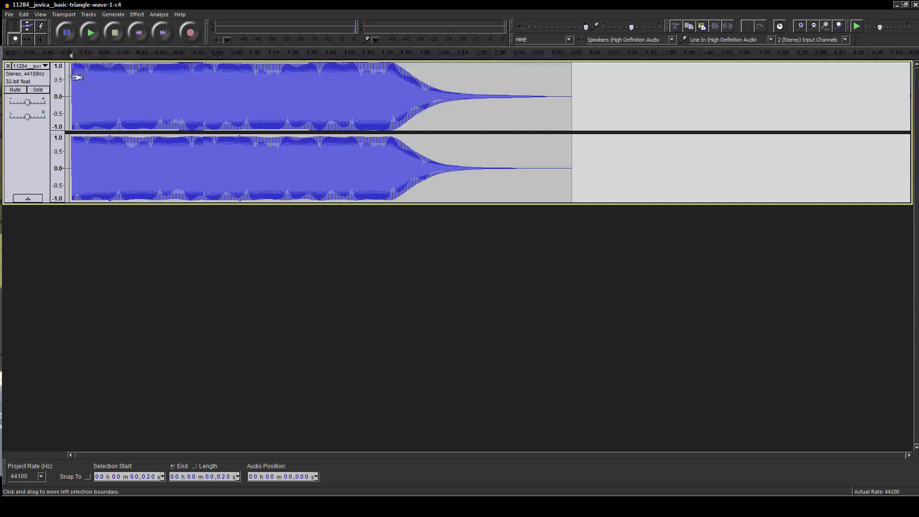
{"action": "key", "text": "space"}
{"action": "key", "text": "space"}
{"action": "left_click", "coordinate": [259, 289]}
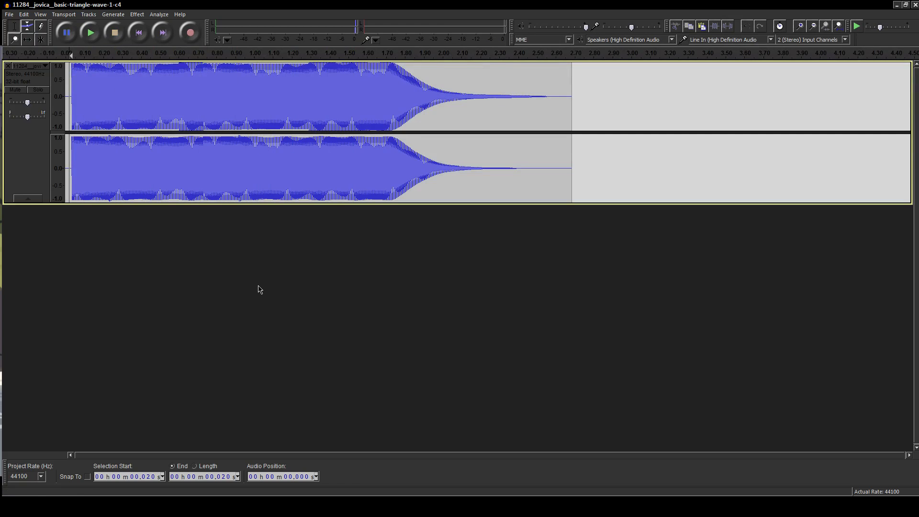
- Play the lengthened tone from about 0.616 s and inspect its waveform around that point
{"action": "left_click", "coordinate": [181, 80]}
{"action": "key", "text": "space"}
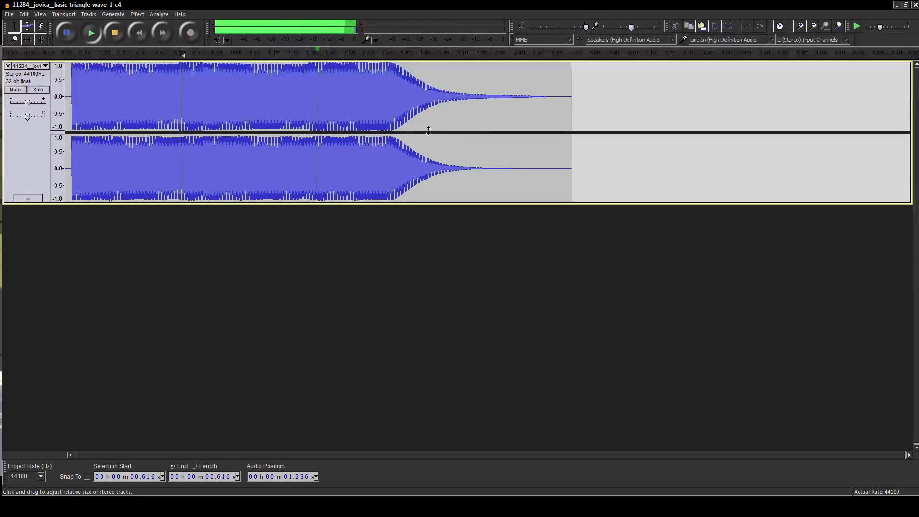
{"action": "key", "text": "space"}
{"action": "left_click", "coordinate": [15, 39]}
{"action": "left_click", "coordinate": [184, 96], "text": "shift"}
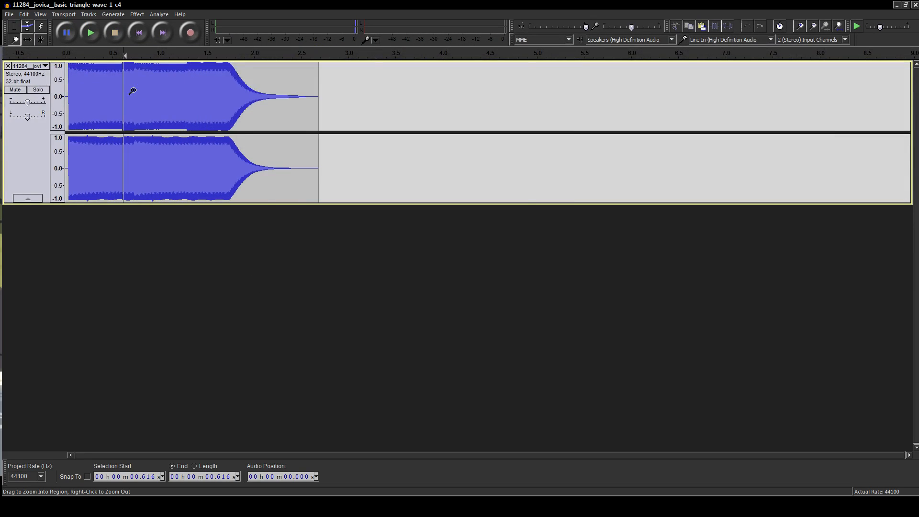
{"action": "left_click", "coordinate": [132, 91]}
{"action": "left_click_drag", "start_coordinate": [291, 454], "coordinate": [117, 440]}
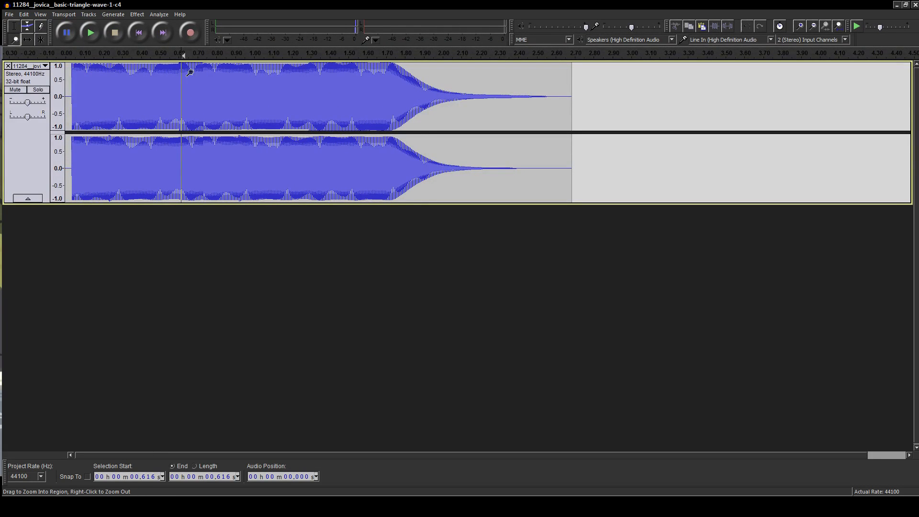
- Undo and redo the last paste repeatedly to compare the shorter and longer versions of the tone
{"action": "left_click", "coordinate": [14, 26]}
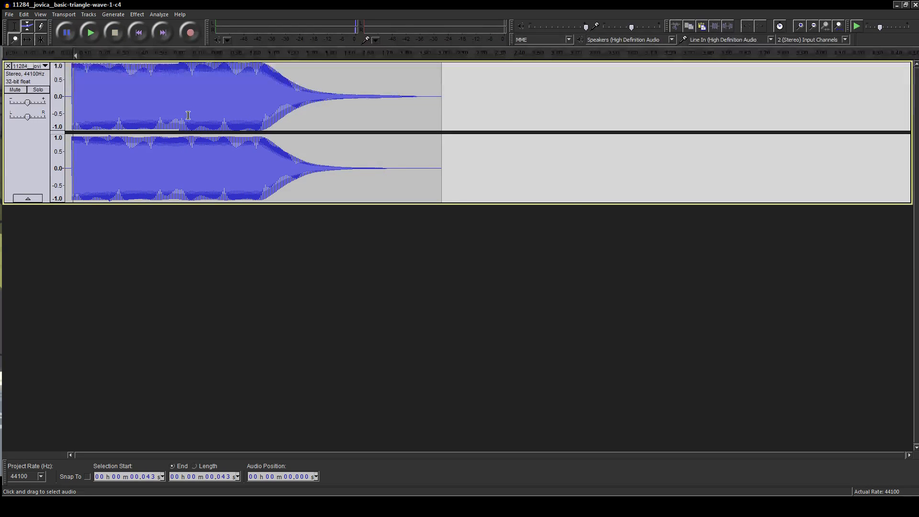
{"action": "key", "text": "ctrl+z"}
{"action": "key", "text": "ctrl+y"}
{"action": "key", "text": "ctrl+z"}
{"action": "key", "text": "ctrl+y"}
{"action": "key", "text": "ctrl+z"}
{"action": "key", "text": "ctrl+y"}
{"action": "key", "text": "ctrl+z"}
{"action": "key", "text": "ctrl+y"}
{"action": "key", "text": "ctrl+z"}
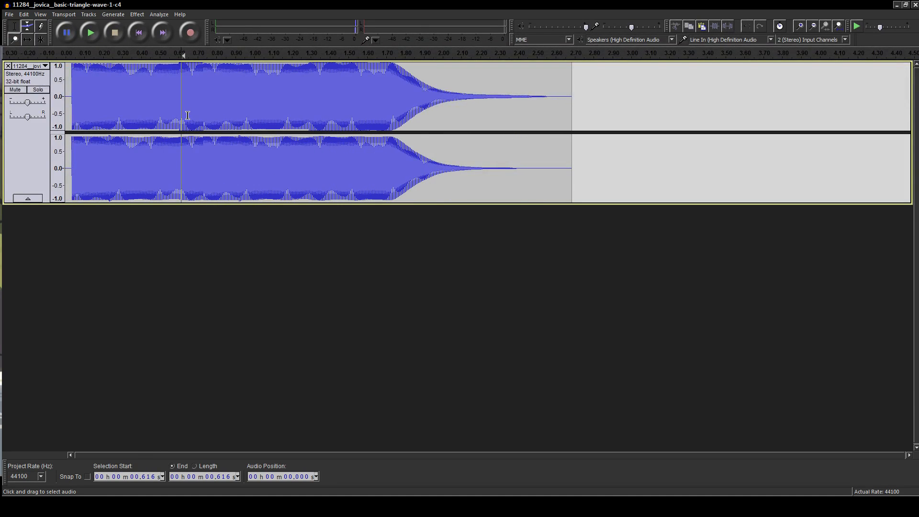
- Play the longer tone from about 0.616 s and return to the shorter version without the last paste
{"action": "key", "text": "space"}
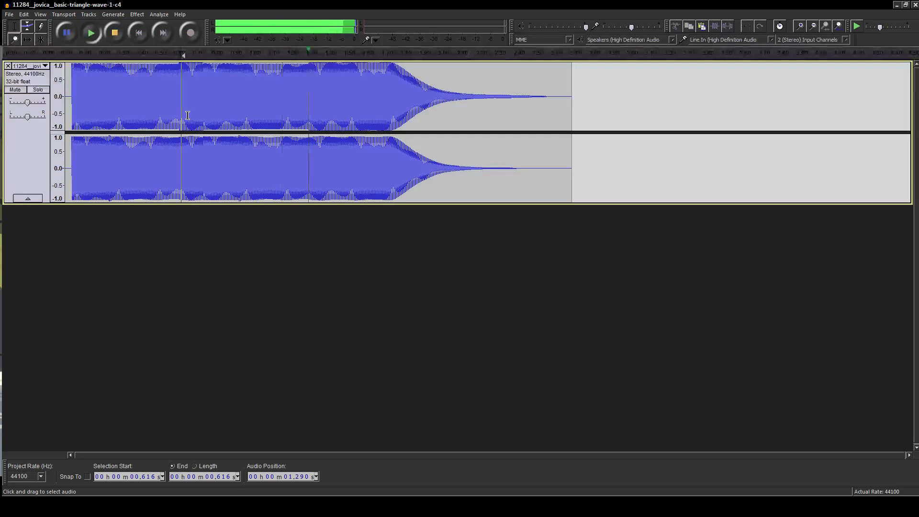
{"action": "key", "text": "space"}
{"action": "key", "text": "ctrl+y"}
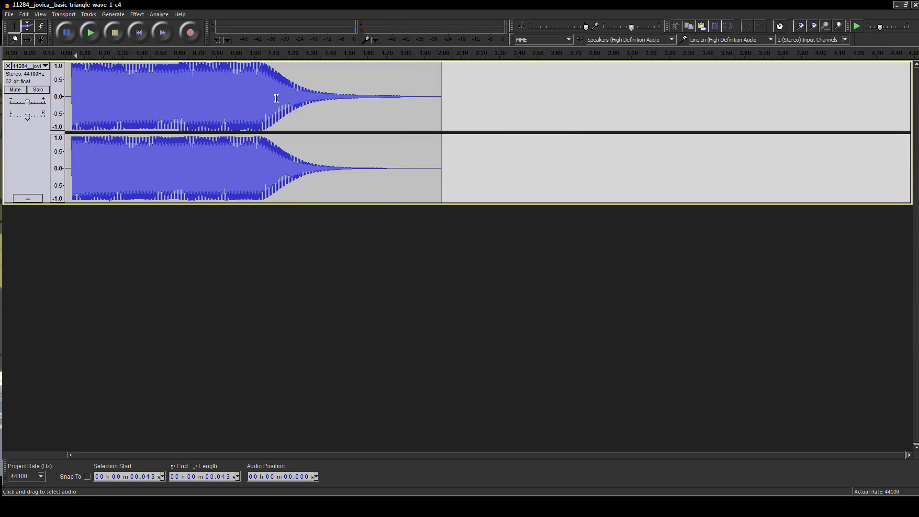
- Examine the individual wave cycles of the shorter tone between about 0.40 and 0.44 s
{"action": "left_click", "coordinate": [14, 39]}
{"action": "left_click_drag", "start_coordinate": [130, 96], "coordinate": [268, 90]}
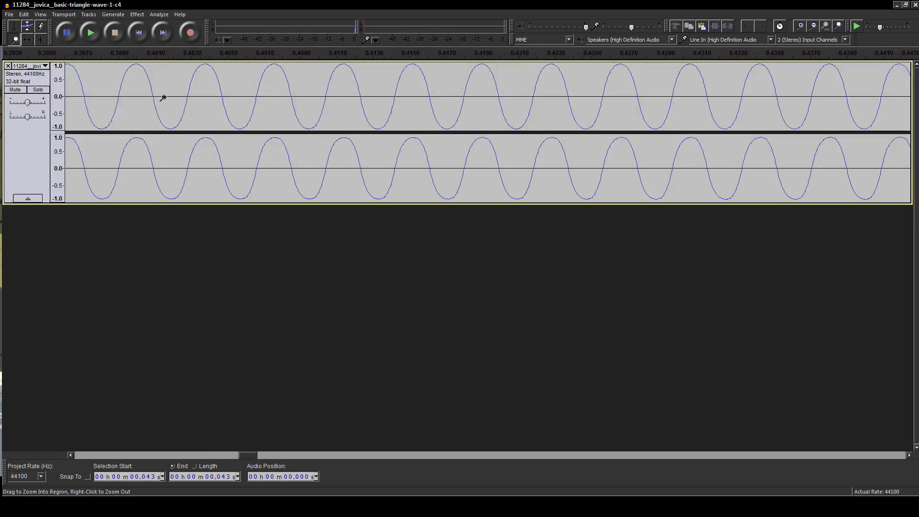
{"action": "left_click_drag", "start_coordinate": [330, 133], "coordinate": [483, 130]}
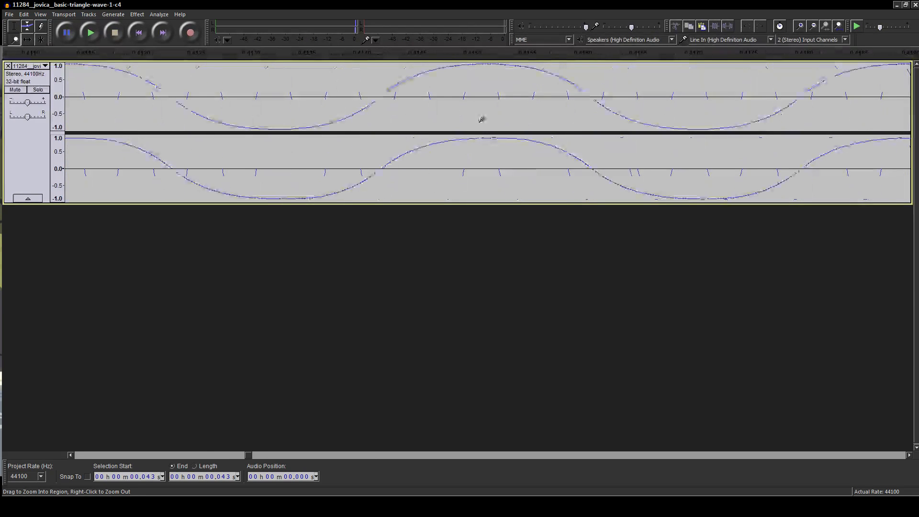
{"action": "left_click", "coordinate": [334, 119], "text": "shift"}
{"action": "left_click", "coordinate": [334, 119], "text": "shift"}
{"action": "left_click", "coordinate": [335, 119], "text": "shift"}
{"action": "left_click", "coordinate": [335, 119], "text": "shift"}
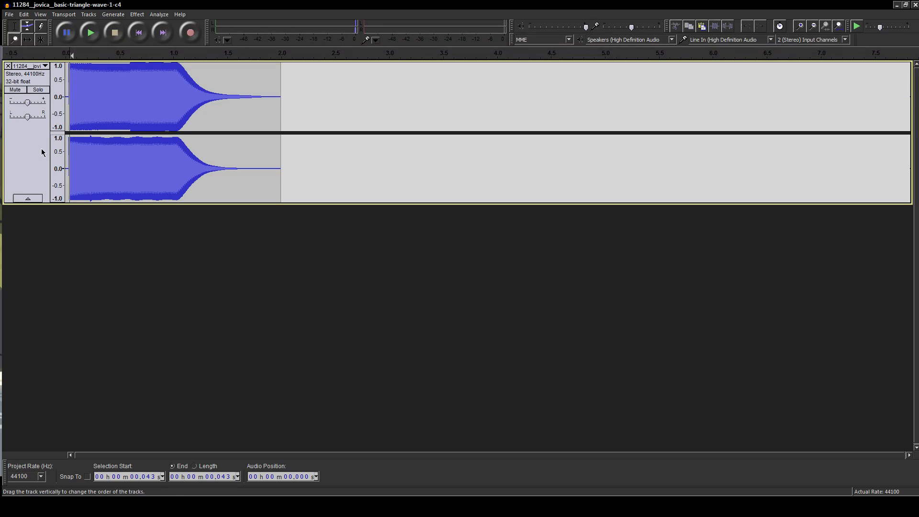
- Copy the whole triangle-wave track and paste it as a second stereo track below the original
{"action": "left_click", "coordinate": [21, 138]}
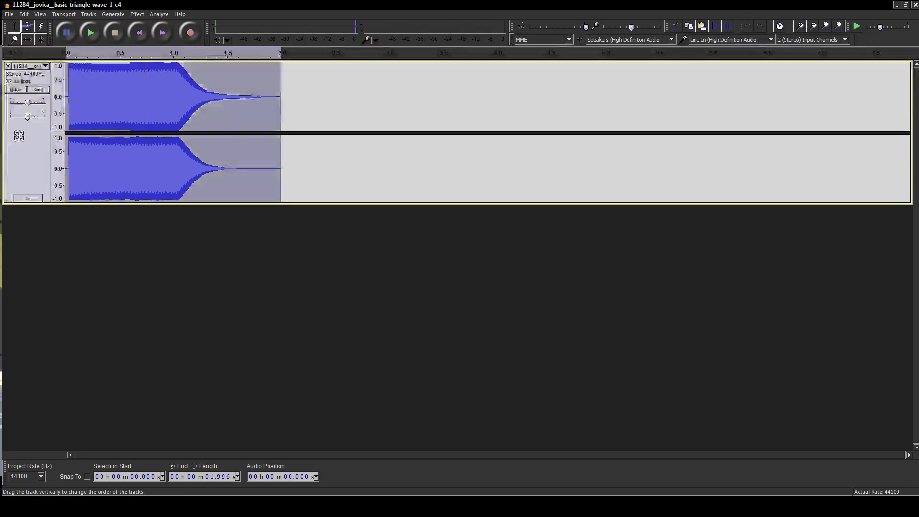
{"action": "left_click", "coordinate": [166, 319]}
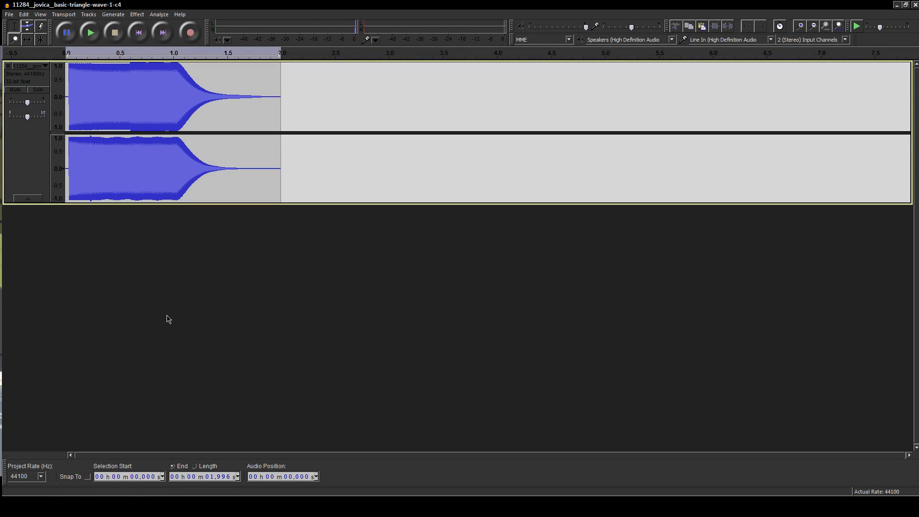
{"action": "key", "text": "ctrl+v"}
{"action": "left_click", "coordinate": [317, 234]}
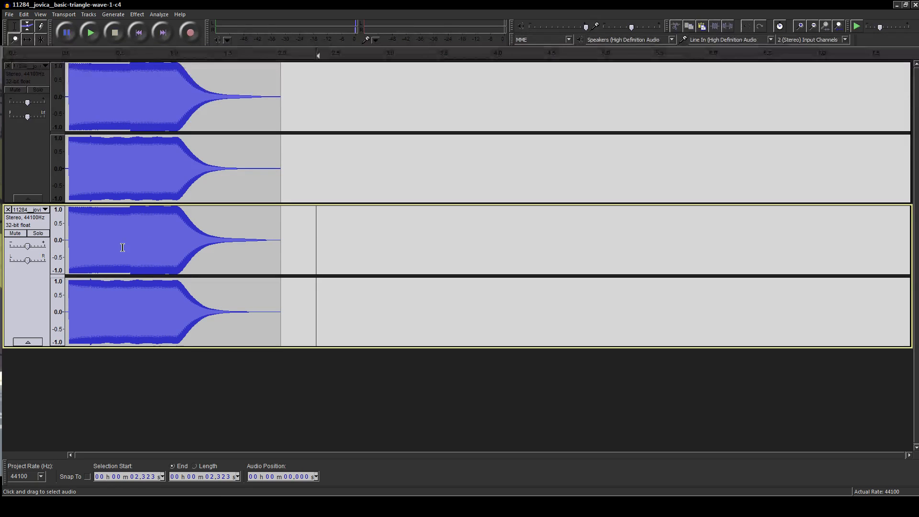
- Select the entire tone in the duplicated lower track for processing
{"action": "double_click", "coordinate": [118, 219]}
{"action": "left_click", "coordinate": [114, 14]}
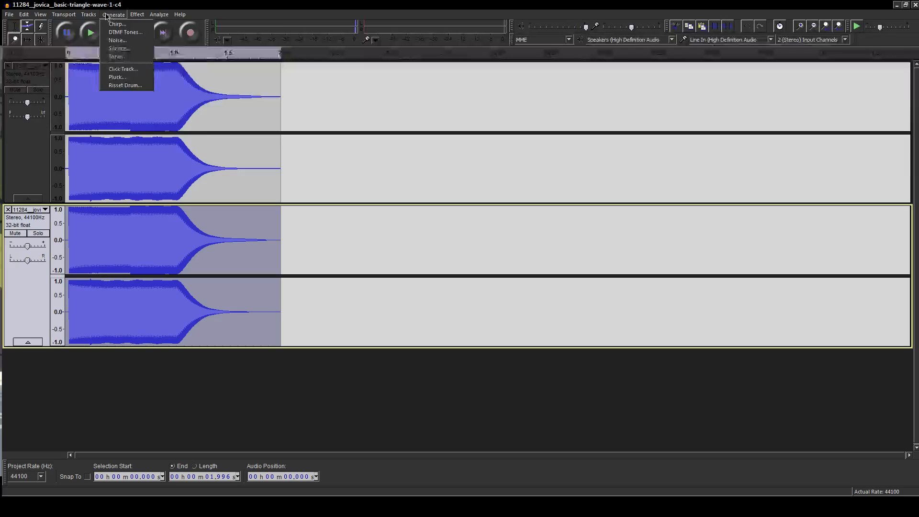
- Reverse the audio of the second track and play both tracks from the start
{"action": "mouse_move", "coordinate": [143, 18]}
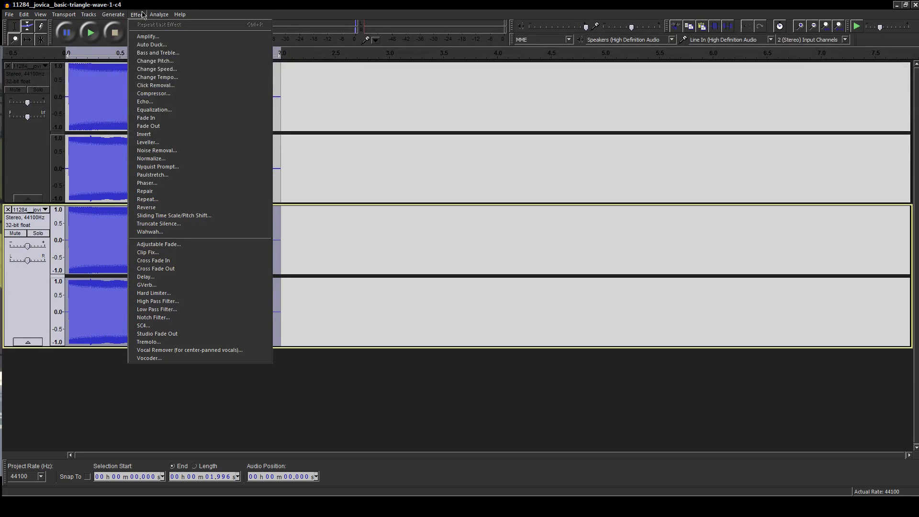
{"action": "left_click", "coordinate": [167, 207]}
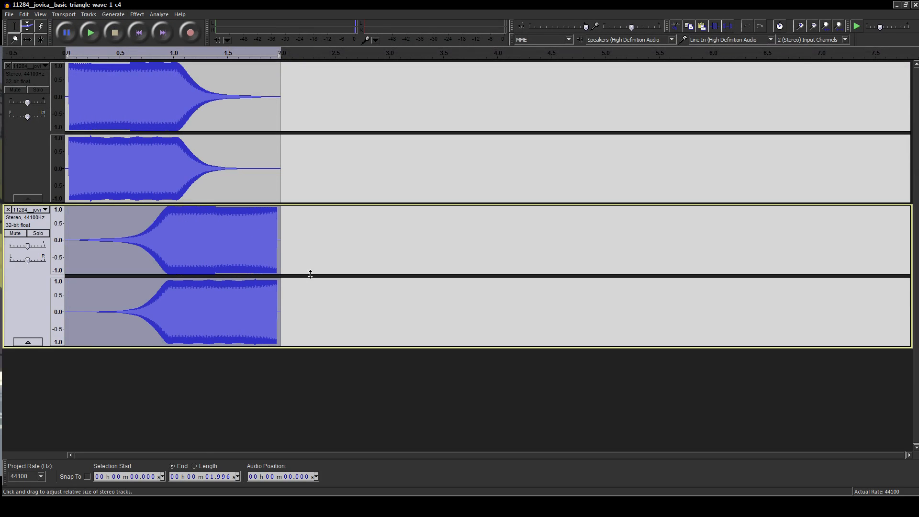
{"action": "left_click", "coordinate": [66, 99]}
{"action": "key", "text": "space"}
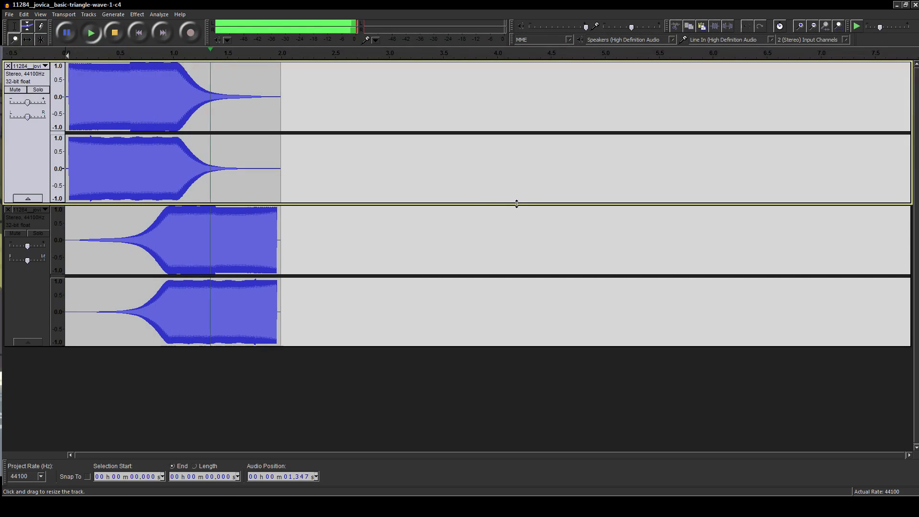
{"action": "key", "text": "space"}
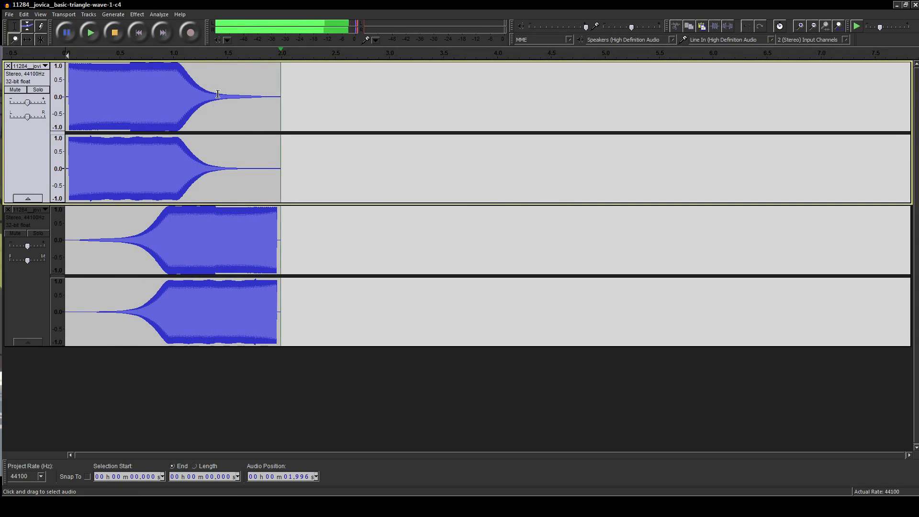
- Lower the gain of both tracks slightly by about the same amount and play the mix from the start
{"action": "left_click_drag", "start_coordinate": [28, 102], "coordinate": [25, 102]}
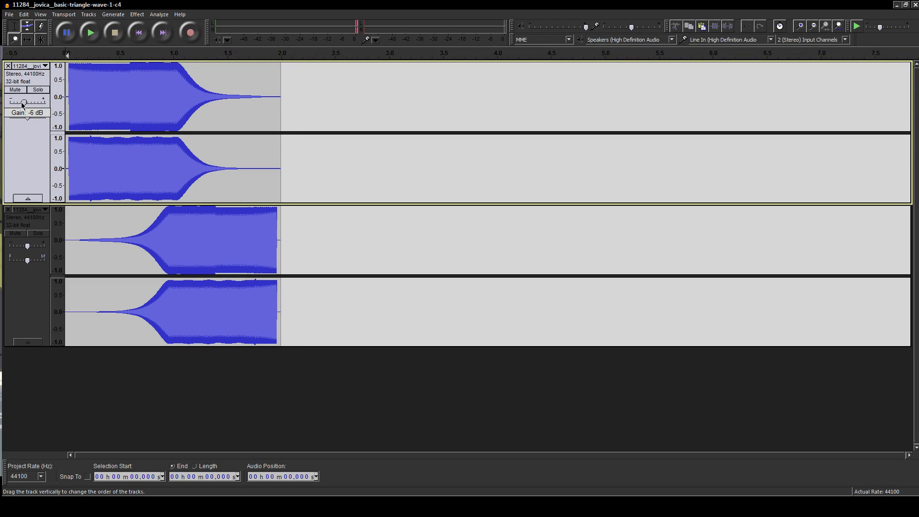
{"action": "left_click_drag", "start_coordinate": [27, 246], "coordinate": [26, 249]}
{"action": "key", "text": "space"}
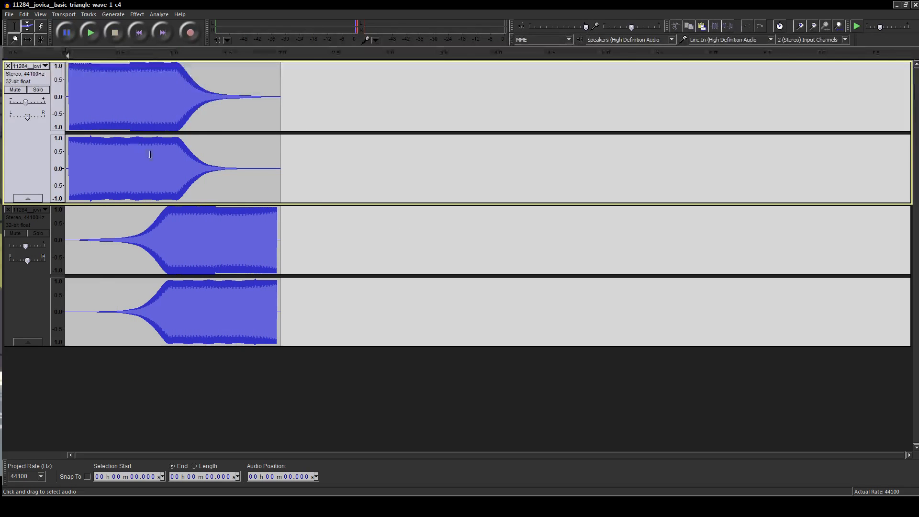
{"action": "left_click", "coordinate": [16, 40]}
{"action": "left_click_drag", "start_coordinate": [211, 168], "coordinate": [138, 176]}
{"action": "right_click", "coordinate": [386, 174]}
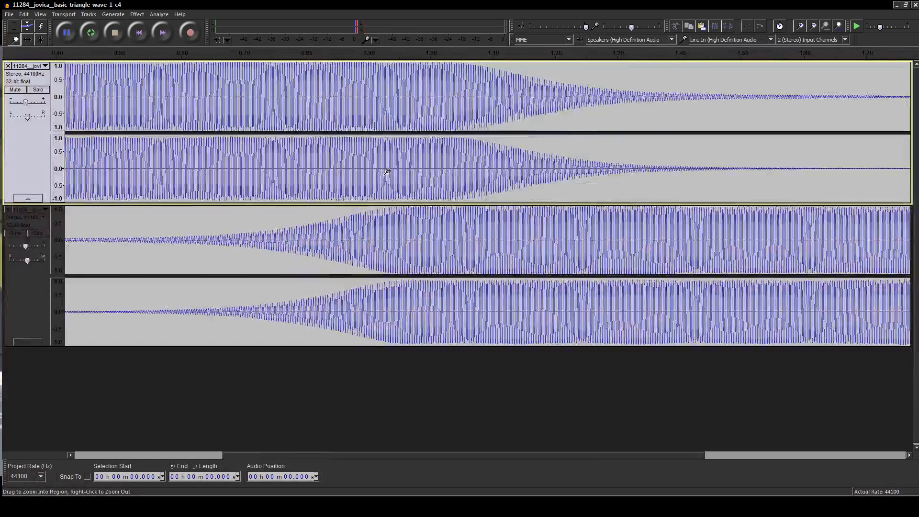
{"action": "right_click", "coordinate": [385, 173]}
{"action": "key", "text": "space"}
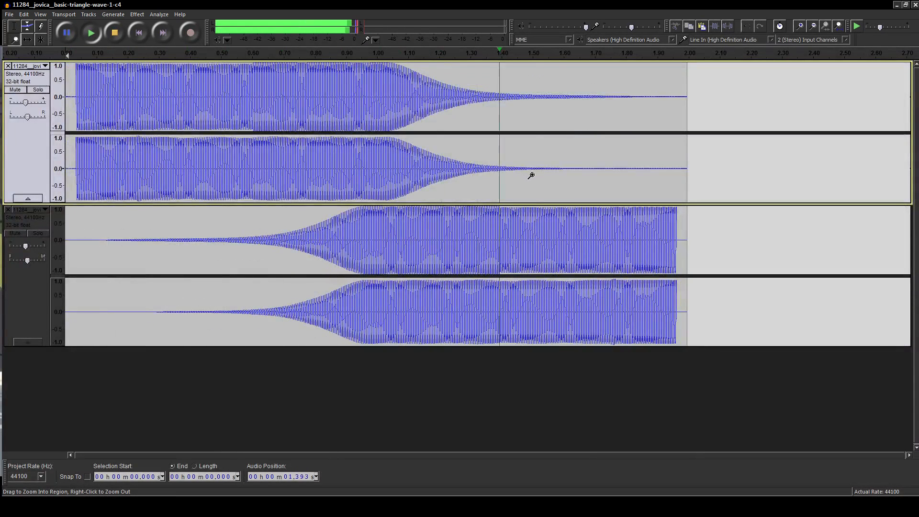
- Shape a short envelope fade-in on the first track, rising from silence at the start to full level at about 0.1 s
{"action": "left_click", "coordinate": [14, 26]}
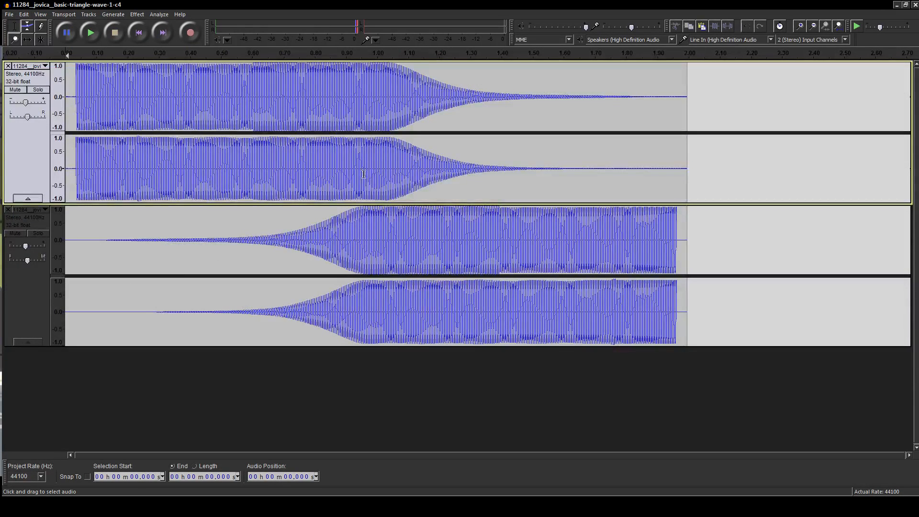
{"action": "left_click", "coordinate": [371, 116], "text": "shift"}
{"action": "left_click", "coordinate": [276, 116]}
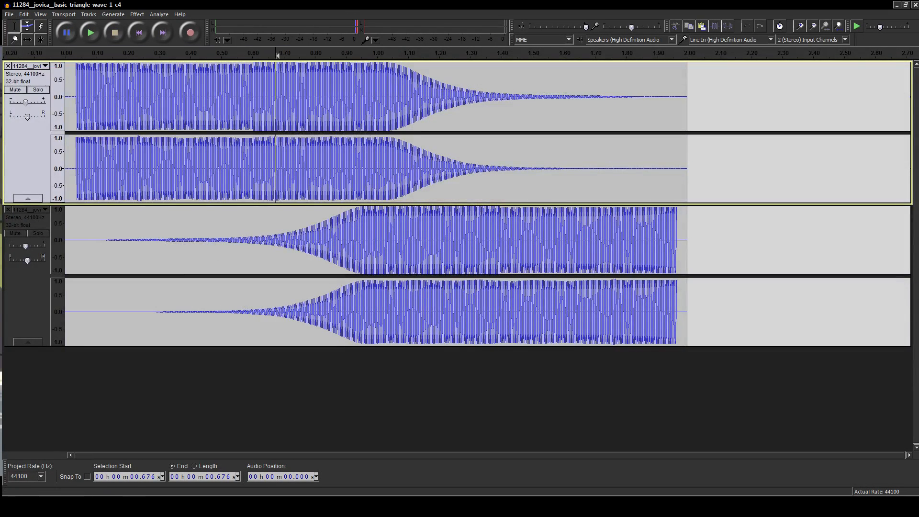
{"action": "right_click", "coordinate": [257, 116]}
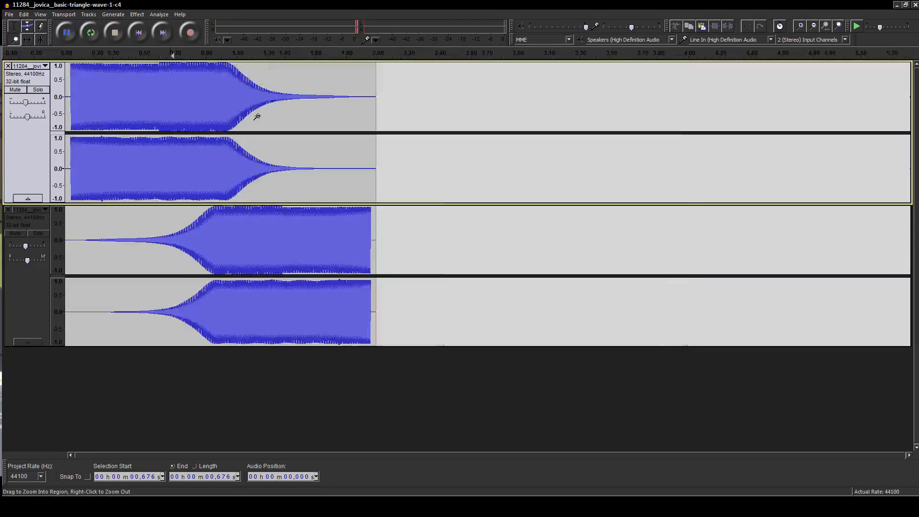
{"action": "left_click", "coordinate": [27, 26]}
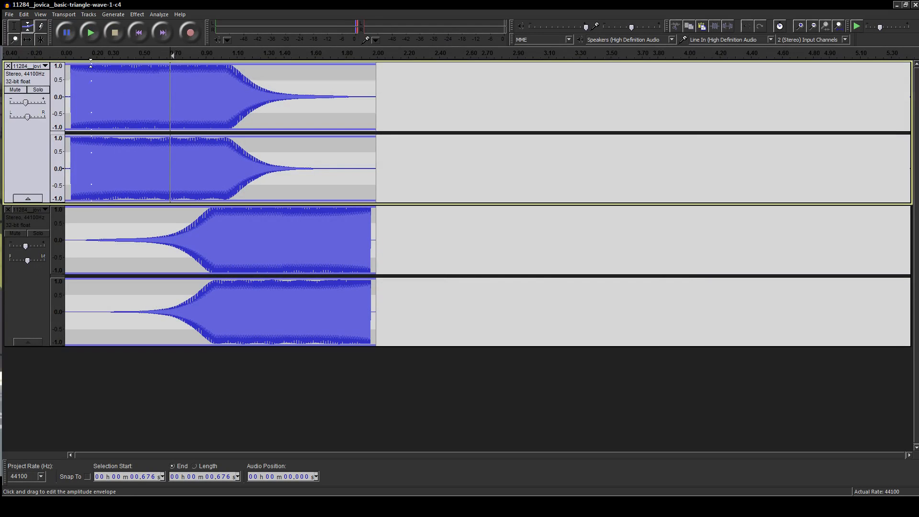
{"action": "left_click", "coordinate": [82, 65]}
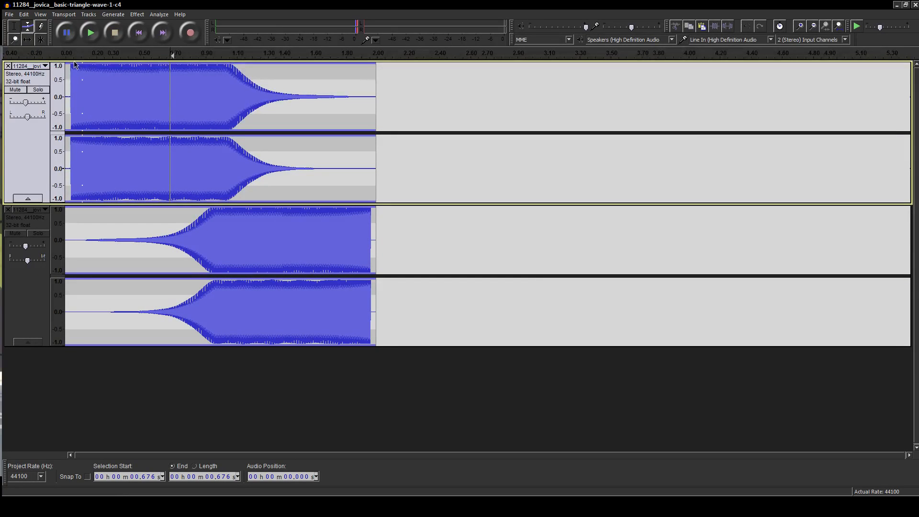
{"action": "left_click_drag", "start_coordinate": [72, 65], "coordinate": [68, 96]}
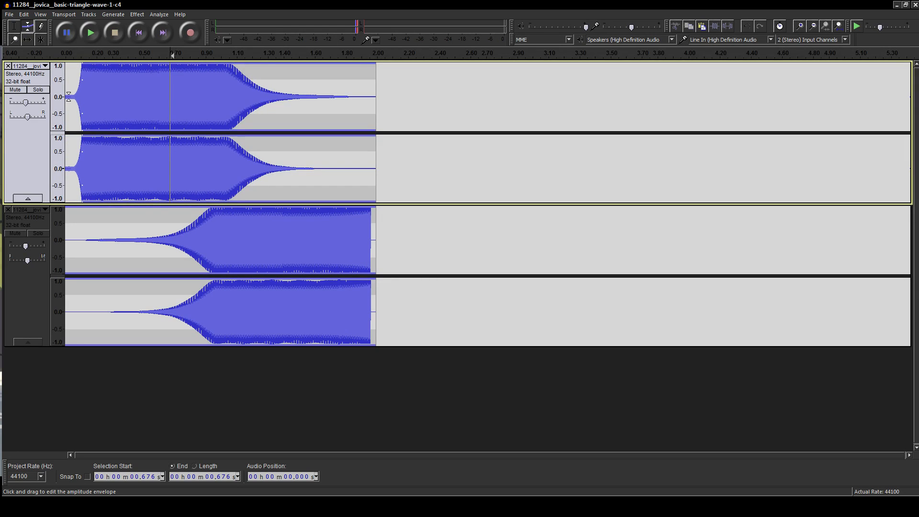
- Shape an envelope fade-out on the reversed track from about 1.9 s to its end, and play both tracks from the start
{"action": "left_click", "coordinate": [364, 210]}
{"action": "left_click_drag", "start_coordinate": [371, 209], "coordinate": [373, 240]}
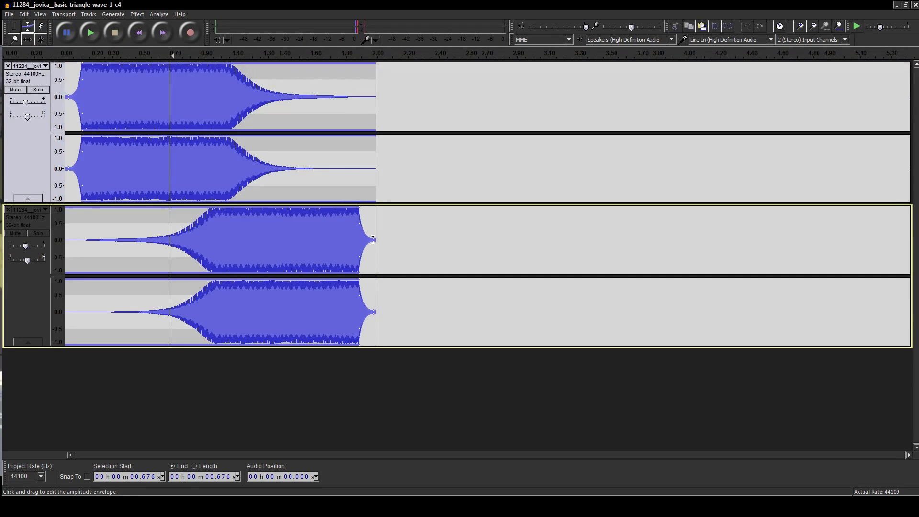
{"action": "key", "text": "Home"}
{"action": "key", "text": "space"}
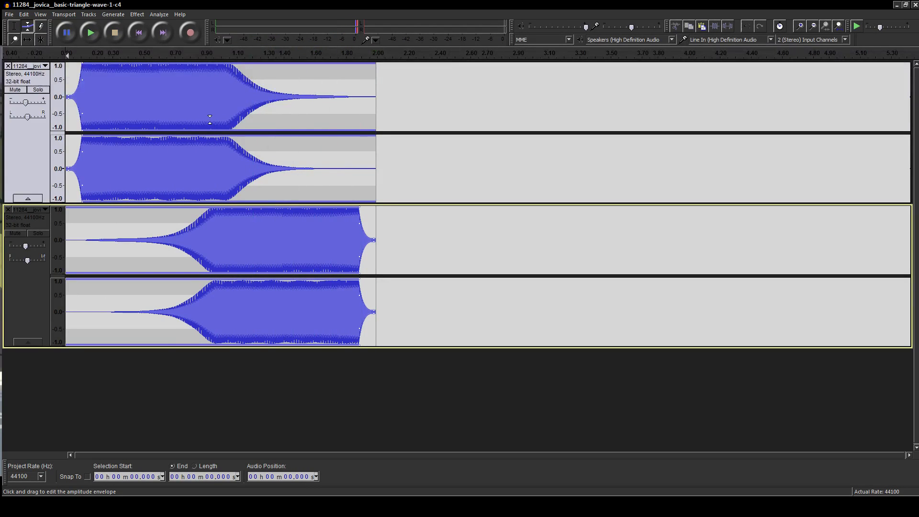
{"action": "key", "text": "space"}
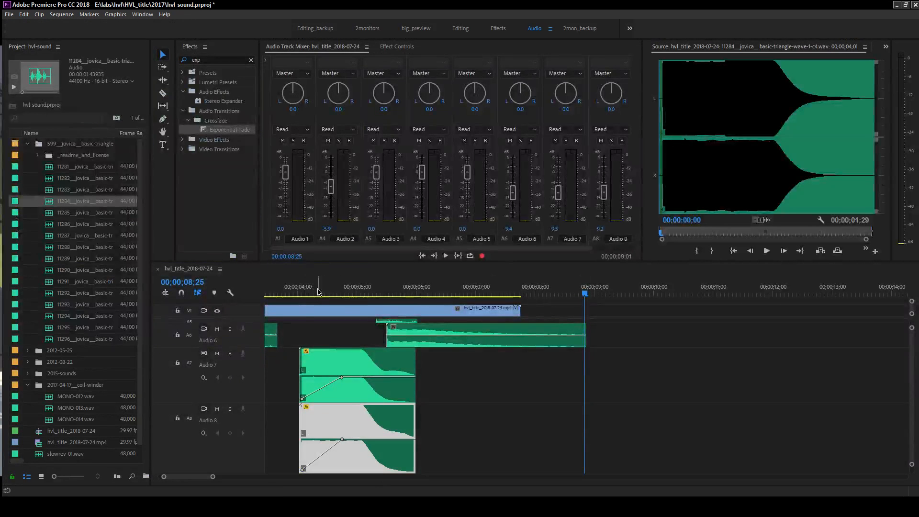
- Scrub the title sequence in Premiere Pro between 00;00;04;01 and 00;00;07;23, and return to Audacity
{"action": "left_click", "coordinate": [305, 288]}
{"action": "left_click_drag", "start_coordinate": [305, 288], "coordinate": [523, 300]}
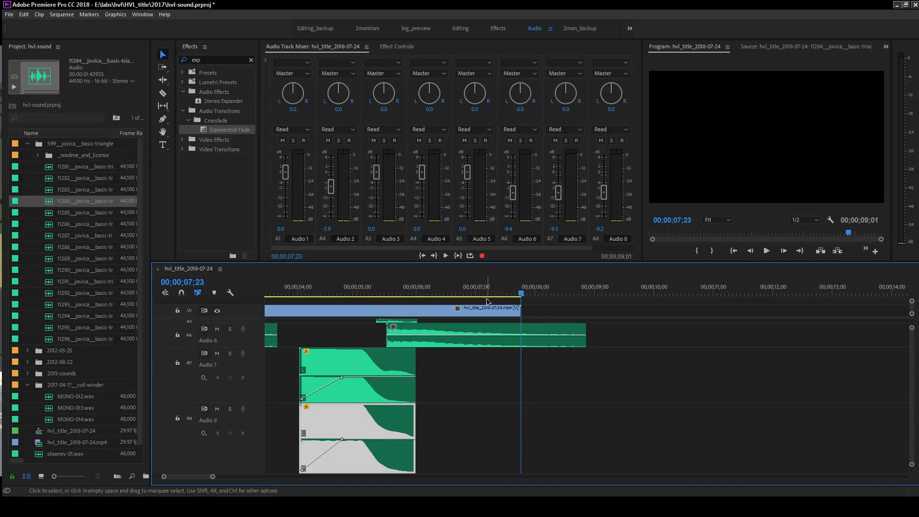
{"action": "left_click_drag", "start_coordinate": [300, 291], "coordinate": [301, 293]}
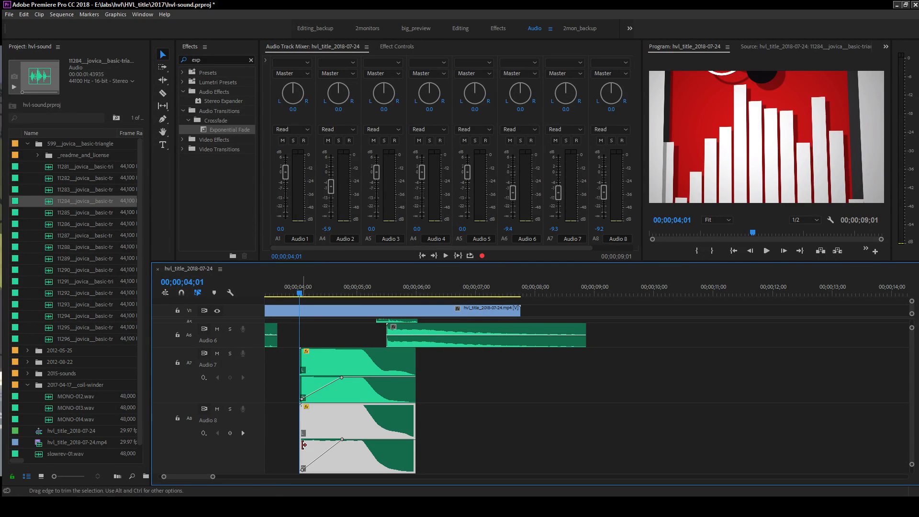
{"action": "left_click", "coordinate": [296, 507]}
{"action": "left_click", "coordinate": [250, 485]}
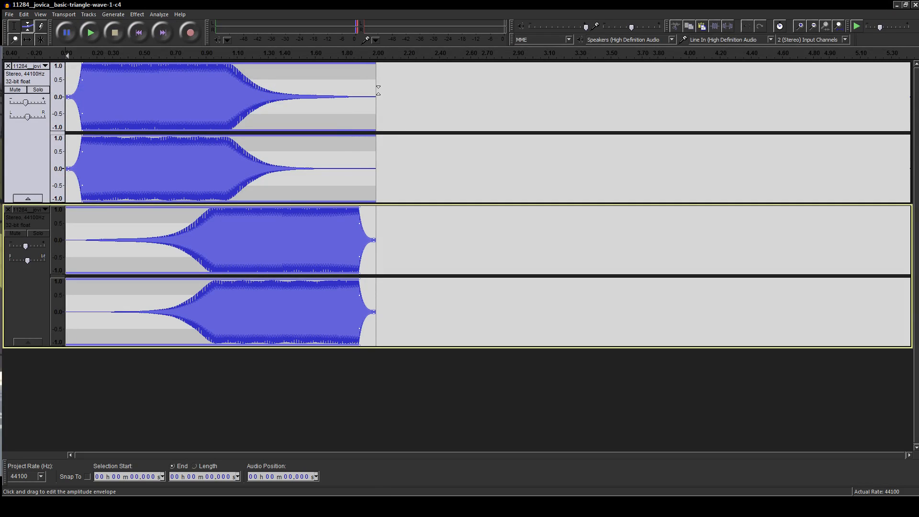
- Mute the reversed second track and reduce its display height
{"action": "left_click", "coordinate": [14, 28]}
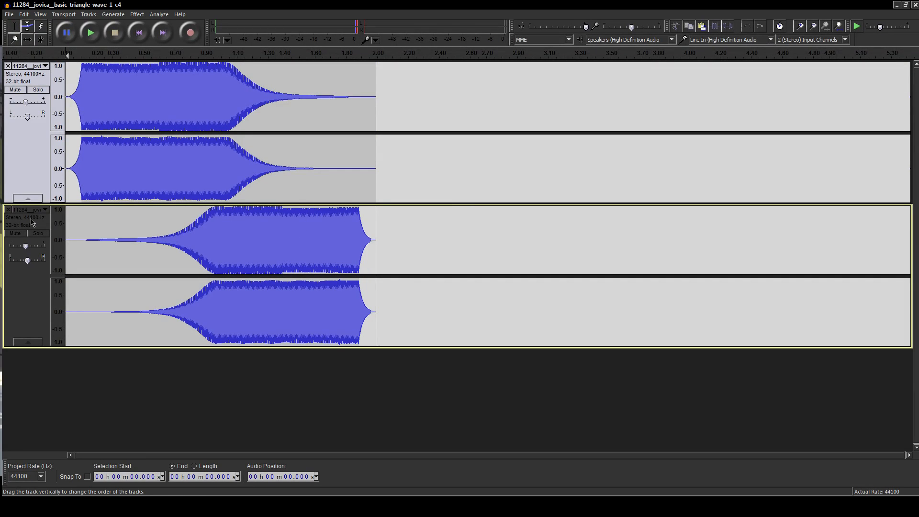
{"action": "left_click", "coordinate": [16, 235]}
{"action": "left_click_drag", "start_coordinate": [103, 348], "coordinate": [106, 252]}
- Copy the whole first track into a new third track and shift the copy to start at 0.915 s
{"action": "left_click", "coordinate": [38, 167]}
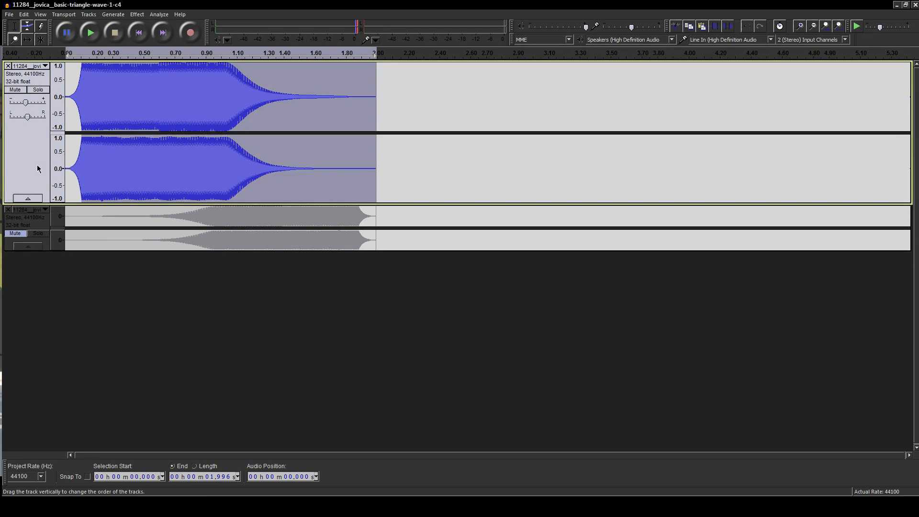
{"action": "left_click", "coordinate": [184, 364]}
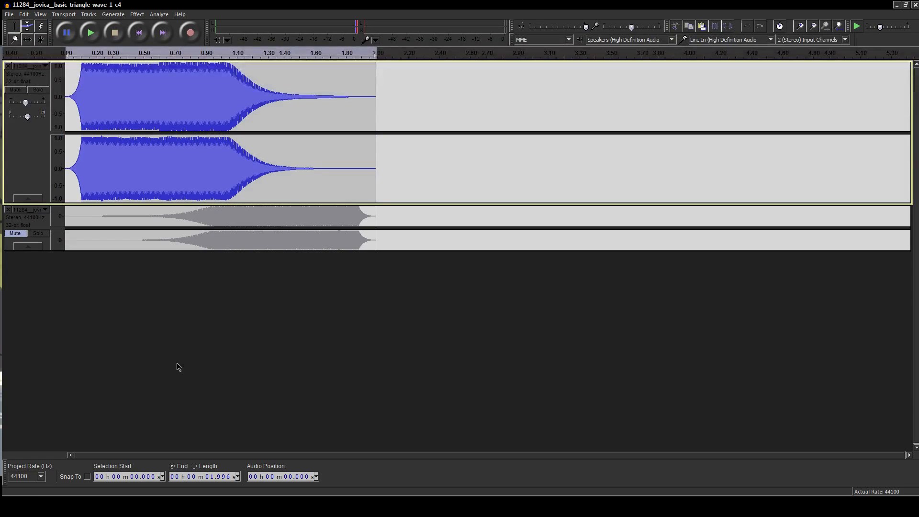
{"action": "key", "text": "ctrl+v"}
{"action": "left_click", "coordinate": [27, 39]}
{"action": "left_click_drag", "start_coordinate": [166, 282], "coordinate": [309, 280]}
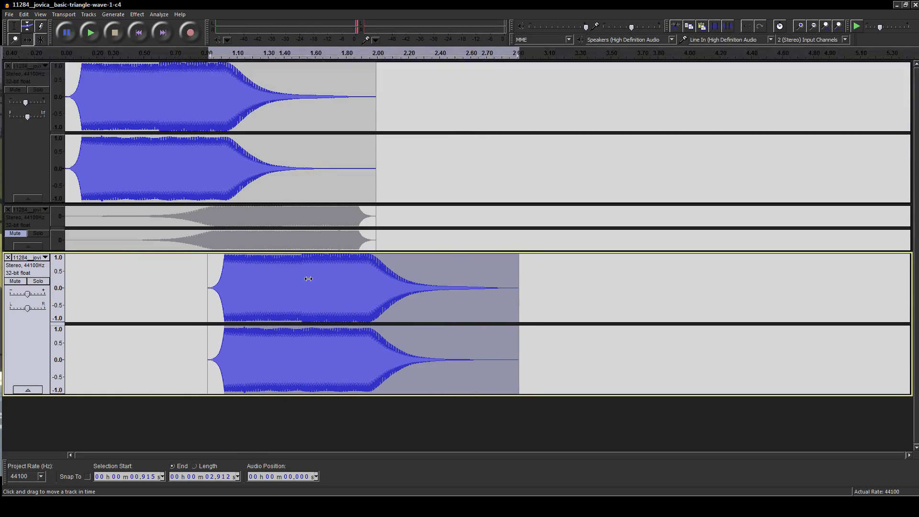
- Play the transition between the first track and its shifted copy from about 0.4 s
{"action": "left_click", "coordinate": [14, 26]}
{"action": "left_click", "coordinate": [130, 102]}
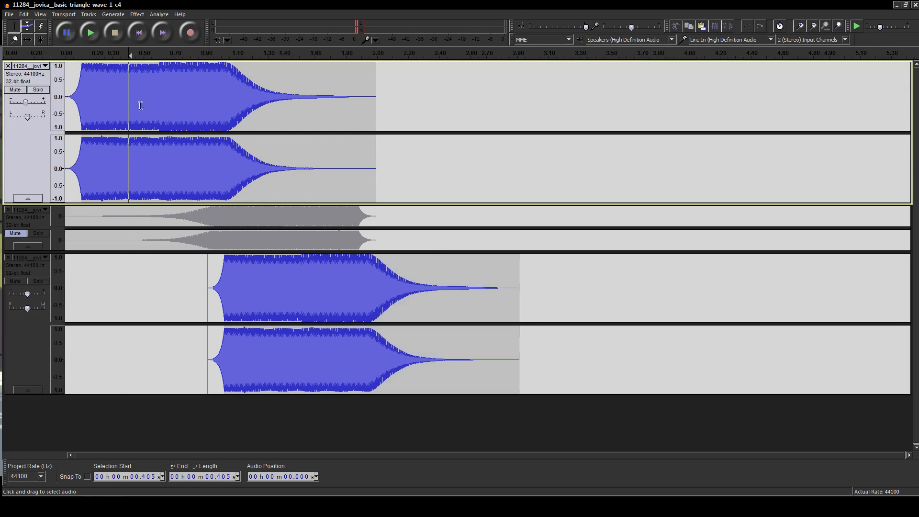
{"action": "key", "text": "space"}
{"action": "key", "text": "space"}
- Mark 1.058 s on the first track for comparing the waveforms, shift the third-track clip to start at about 0.92 s, and play the overlap
{"action": "key", "text": "F4"}
{"action": "left_click_drag", "start_coordinate": [299, 274], "coordinate": [191, 290]}
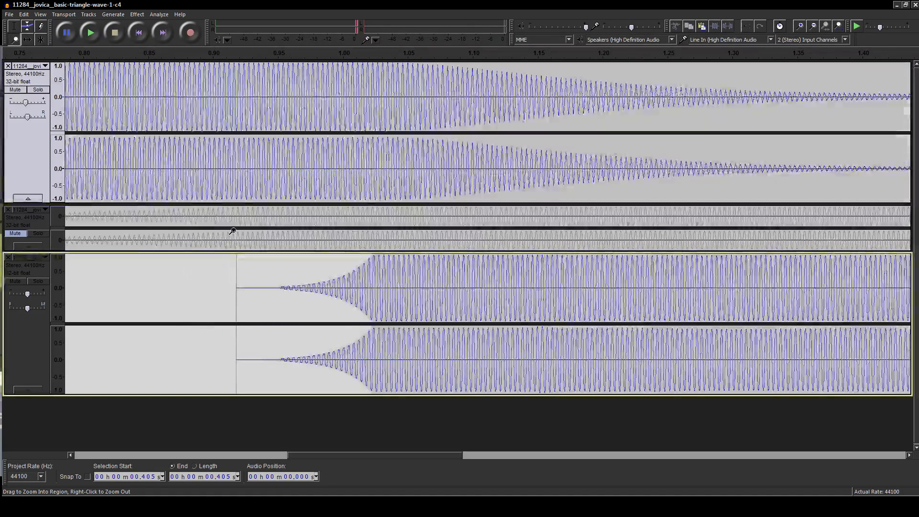
{"action": "key", "text": "F1"}
{"action": "left_click", "coordinate": [420, 84]}
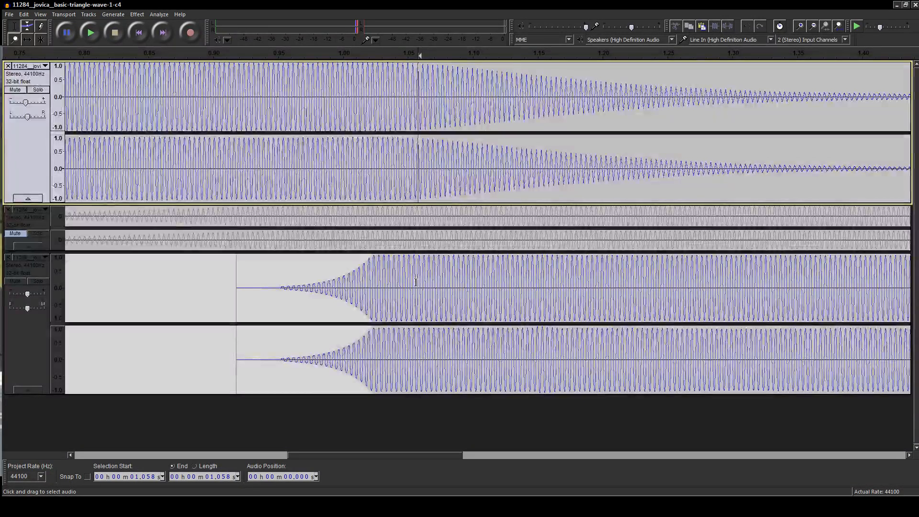
{"action": "left_click", "coordinate": [27, 40]}
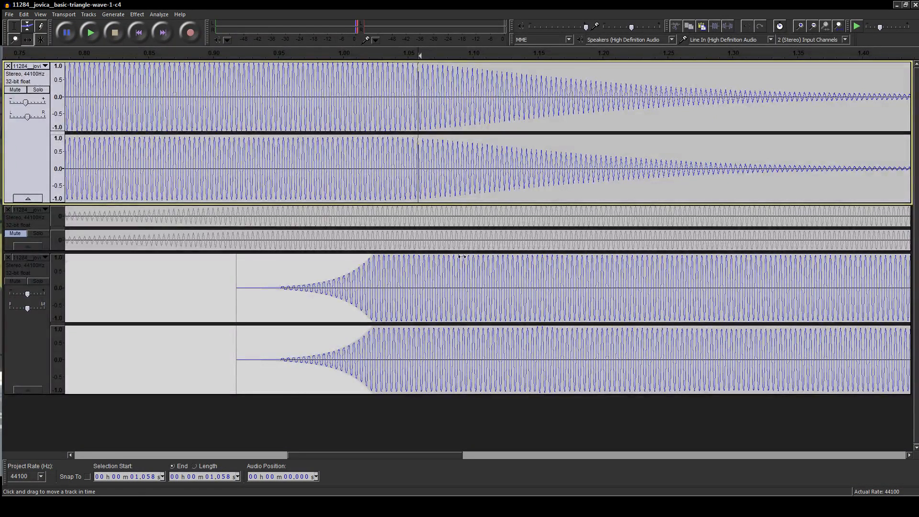
{"action": "left_click_drag", "start_coordinate": [466, 258], "coordinate": [468, 258]}
{"action": "key", "text": "space"}
{"action": "key", "text": "space"}
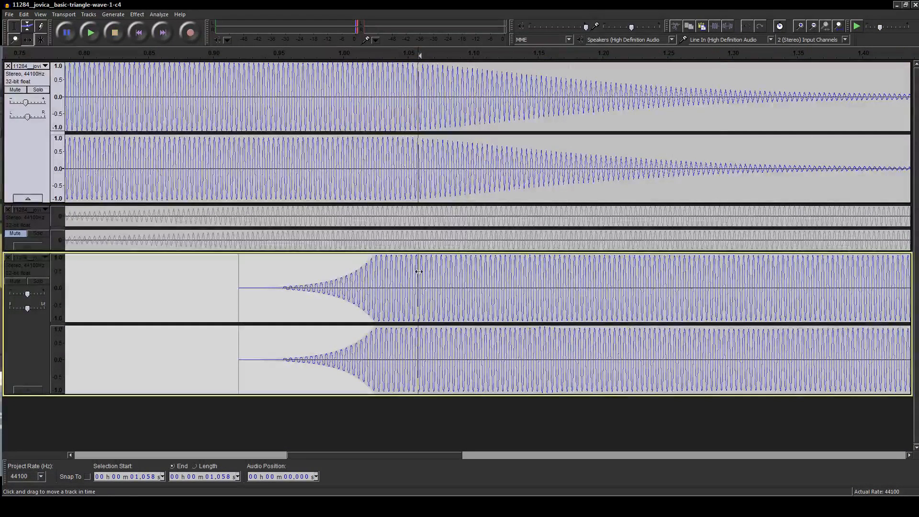
- Play the overlapping tracks from about 0.84 s to check how the two clips blend
{"action": "left_click", "coordinate": [15, 26]}
{"action": "left_click", "coordinate": [131, 98]}
{"action": "key", "text": "space"}
{"action": "key", "text": "space"}
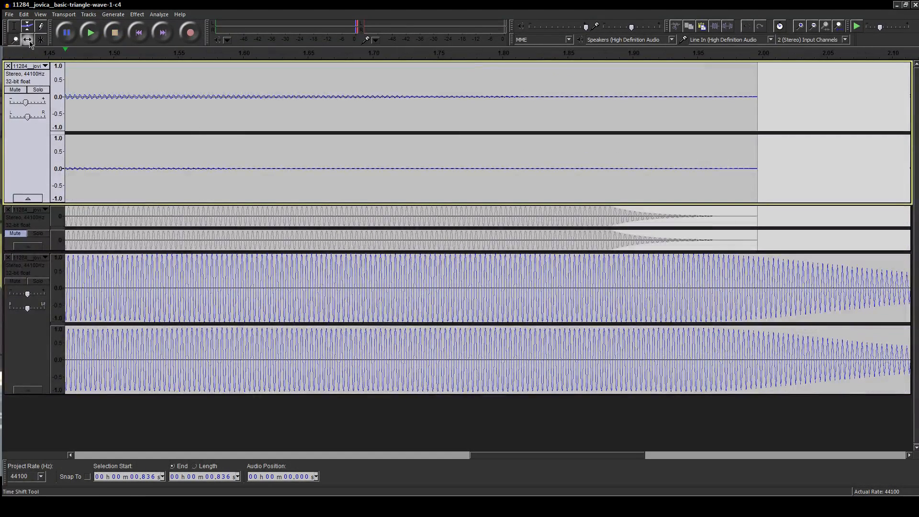
- Zoom out to see the whole overlap and play it from about 0.82 s
{"action": "left_click", "coordinate": [245, 293]}
{"action": "left_click", "coordinate": [14, 40]}
{"action": "right_click", "coordinate": [168, 210]}
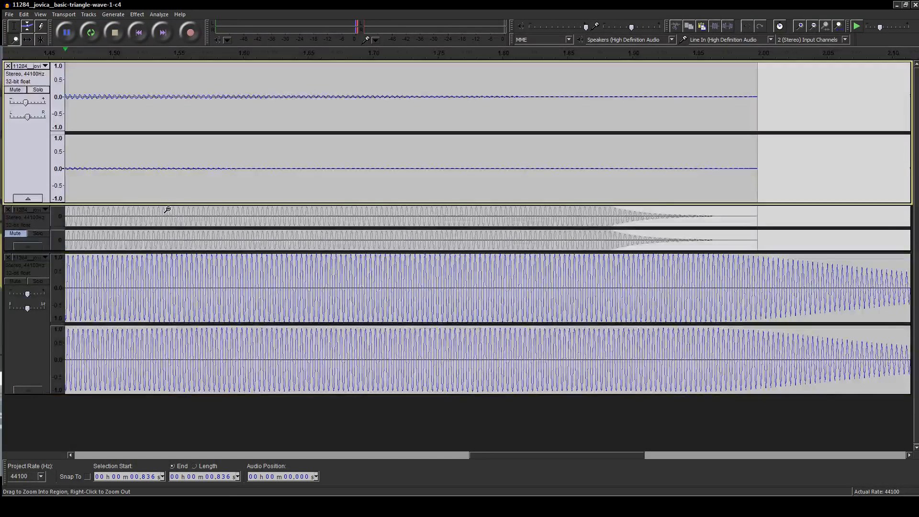
{"action": "right_click", "coordinate": [156, 181]}
{"action": "left_click_drag", "start_coordinate": [364, 455], "coordinate": [170, 450]}
{"action": "left_click", "coordinate": [13, 28]}
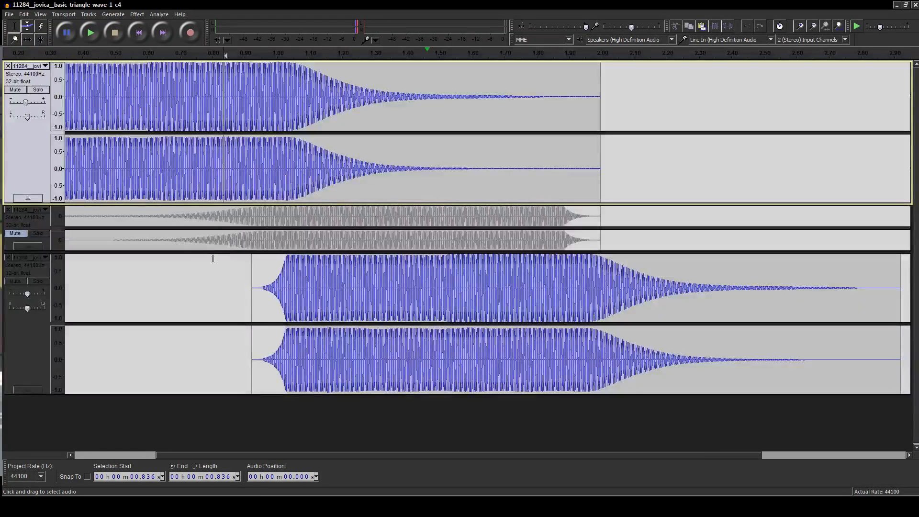
{"action": "left_click", "coordinate": [218, 278]}
{"action": "key", "text": "space"}
{"action": "key", "text": "space"}
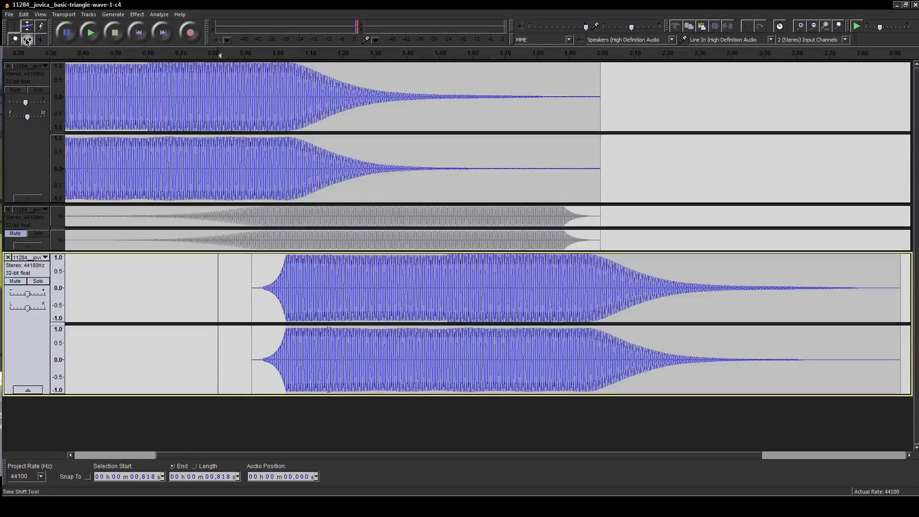
- Shift the third-track clip a few milliseconds later to refine its alignment with the first track
{"action": "key", "text": "F4"}
{"action": "key", "text": "F5"}
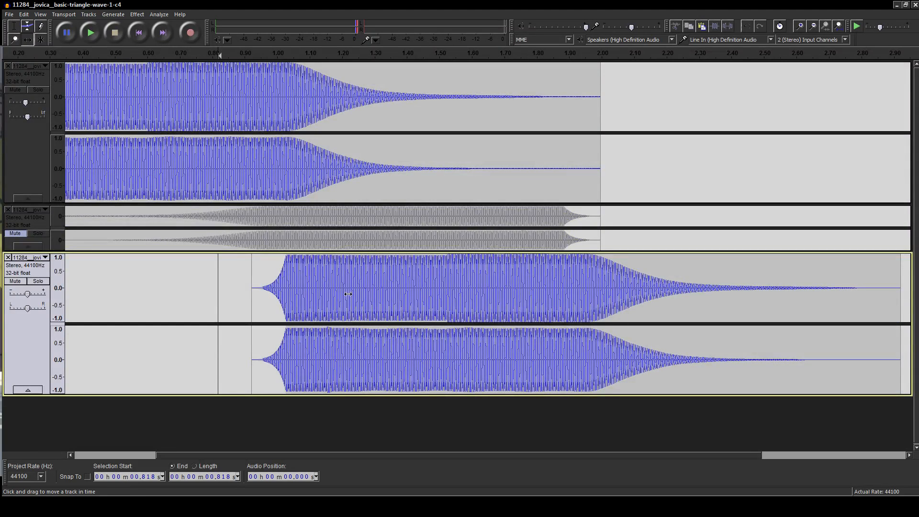
{"action": "left_click_drag", "start_coordinate": [280, 293], "coordinate": [284, 293]}
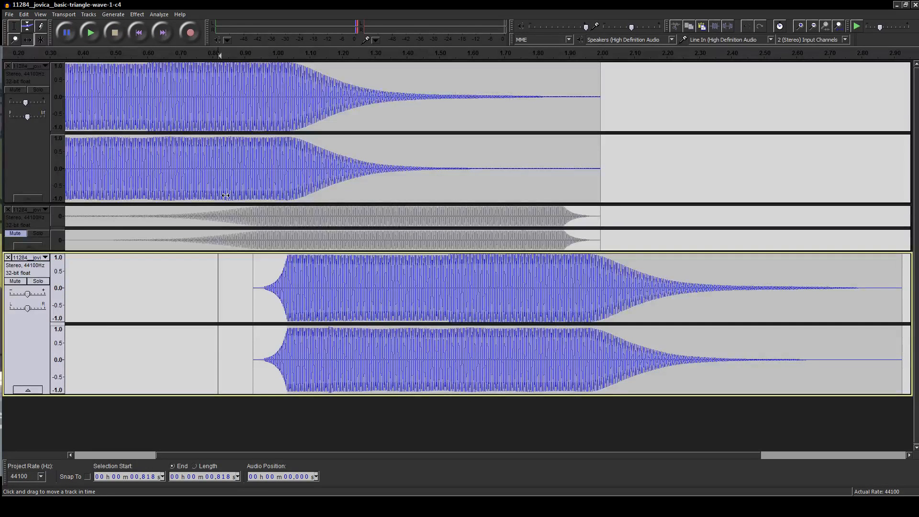
- Play the current overlap and shift the third-track clip to start at about 0.96 s
{"action": "key", "text": "space"}
{"action": "key", "text": "space"}
{"action": "left_click_drag", "start_coordinate": [292, 286], "coordinate": [308, 276]}
- Play the overlap repeatedly from about 0.82 s to judge how the shifted clip blends with the first track
{"action": "key", "text": "space"}
{"action": "key", "text": "space"}
{"action": "key", "text": "space"}
{"action": "key", "text": "space"}
{"action": "key", "text": "space"}
{"action": "key", "text": "space"}
{"action": "key", "text": "space"}
{"action": "key", "text": "space"}
{"action": "key", "text": "space"}
{"action": "key", "text": "space"}
{"action": "key", "text": "space"}
{"action": "key", "text": "space"}
{"action": "key", "text": "space"}
{"action": "key", "text": "space"}
{"action": "key", "text": "space"}
{"action": "key", "text": "space"}
{"action": "key", "text": "space"}
{"action": "key", "text": "space"}
{"action": "key", "text": "space"}
{"action": "key", "text": "space"}
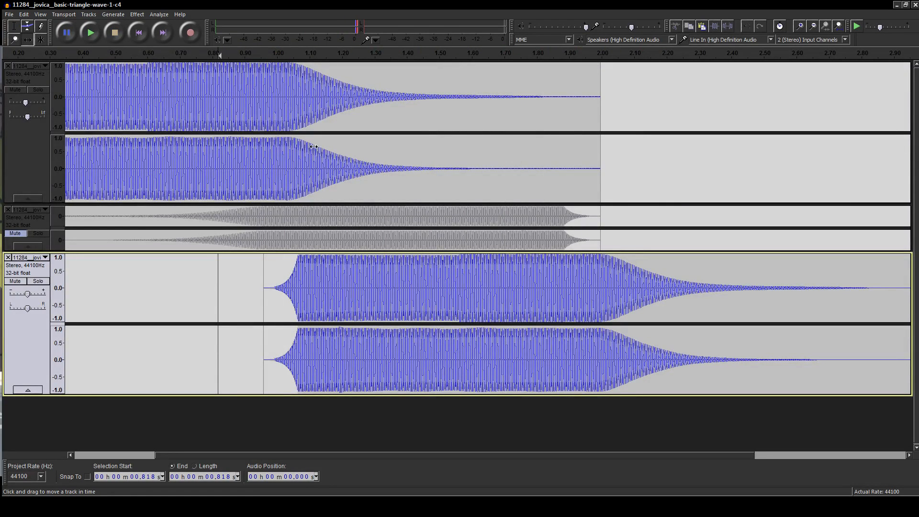
- Adjust the third track's volume envelope with points at about 1.05 s and 1.11 s, and play the overlap
{"action": "left_click", "coordinate": [27, 27]}
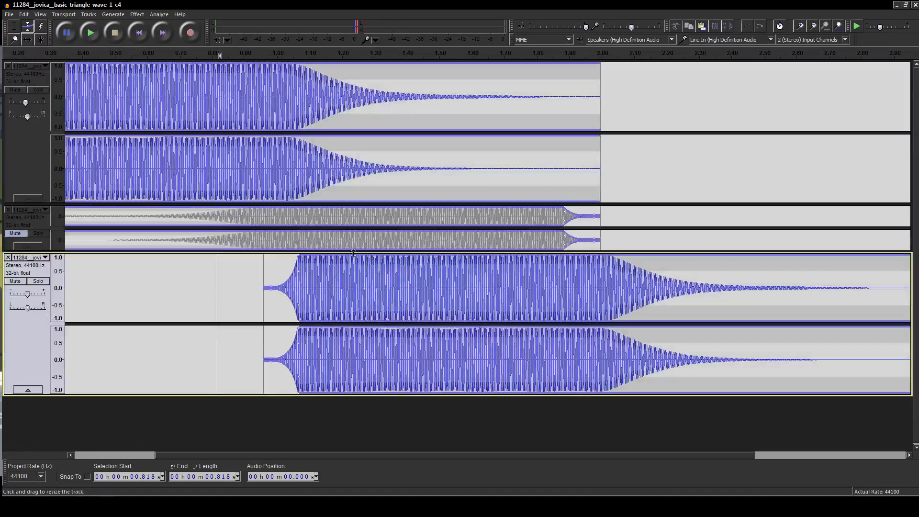
{"action": "mouse_move", "coordinate": [299, 257]}
{"action": "left_mouse_down"}
{"action": "mouse_move", "coordinate": [360, 273]}
{"action": "mouse_move", "coordinate": [306, 260]}
{"action": "mouse_move", "coordinate": [305, 278]}
{"action": "mouse_move", "coordinate": [310, 270]}
{"action": "mouse_move", "coordinate": [325, 289]}
{"action": "mouse_move", "coordinate": [294, 259]}
{"action": "left_mouse_up"}
{"action": "left_click", "coordinate": [314, 254]}
{"action": "key", "text": "space"}
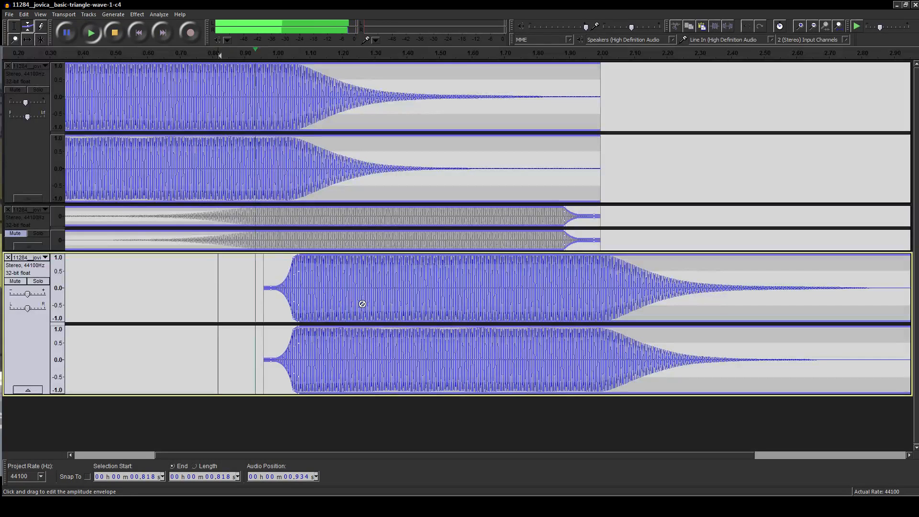
{"action": "key", "text": "space"}
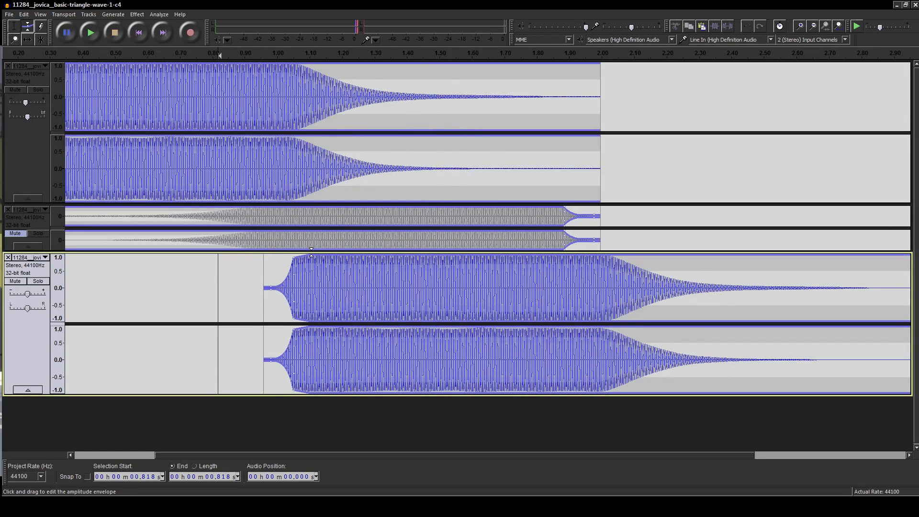
- Stretch the third track's fade-in envelope to reach nearly full level at about 1.10 s, and play the result from the start
{"action": "left_click", "coordinate": [314, 253]}
{"action": "mouse_move", "coordinate": [294, 259]}
{"action": "left_mouse_down"}
{"action": "mouse_move", "coordinate": [321, 251]}
{"action": "mouse_move", "coordinate": [311, 258]}
{"action": "left_mouse_up"}
{"action": "key", "text": "space"}
{"action": "key", "text": "space"}
{"action": "key", "text": "space"}
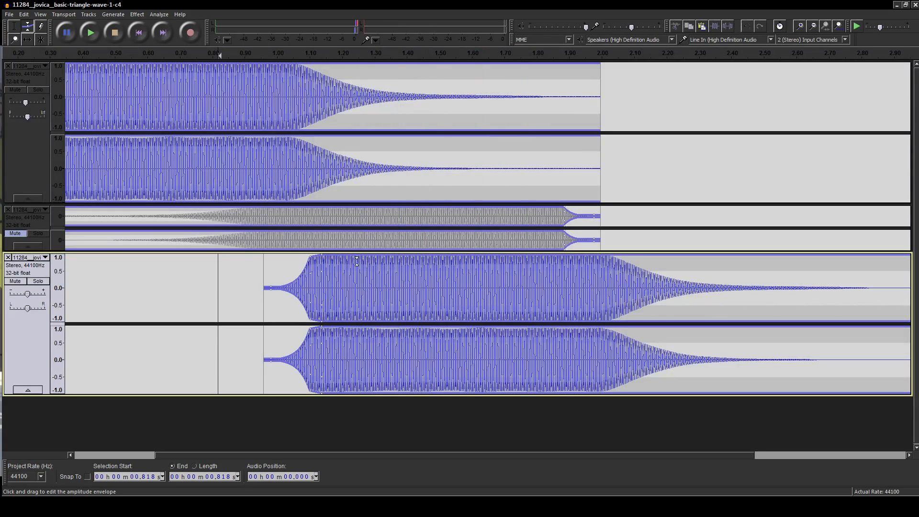
{"action": "key", "text": "space"}
{"action": "key", "text": "Home"}
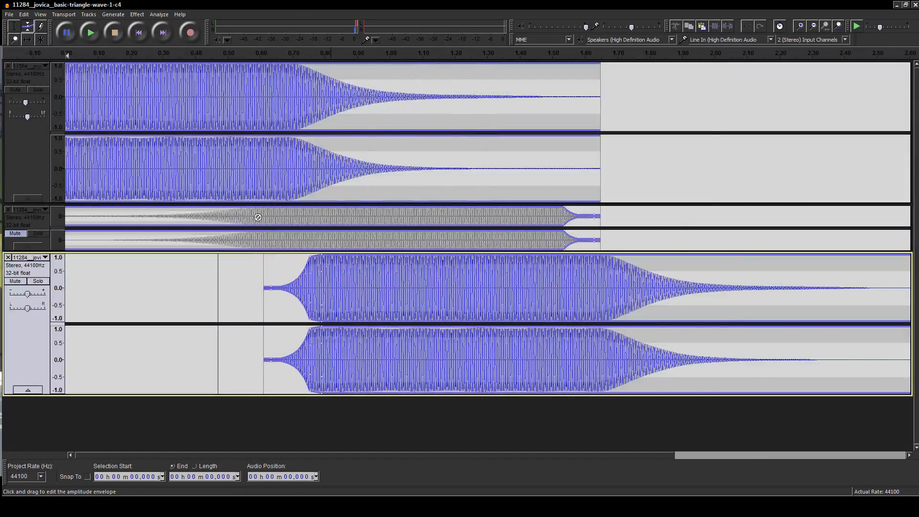
{"action": "key", "text": "space"}
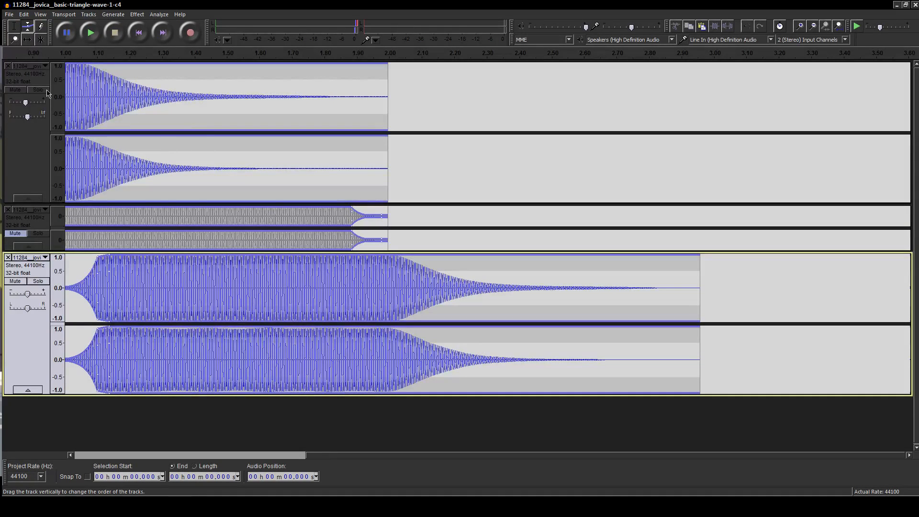
- Reduce the heights of the third and first tracks, and play the sequence from the start
{"action": "left_click_drag", "start_coordinate": [166, 396], "coordinate": [160, 338]}
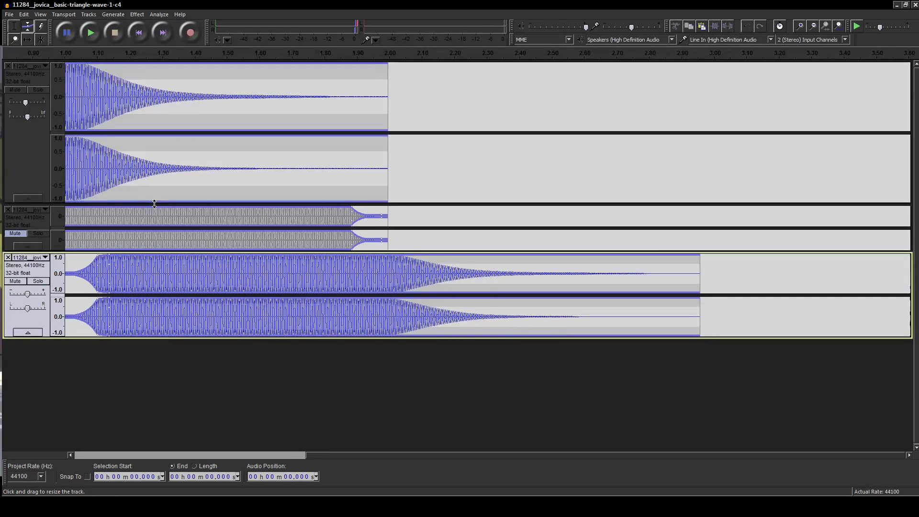
{"action": "left_click_drag", "start_coordinate": [154, 203], "coordinate": [157, 161]}
{"action": "left_click", "coordinate": [156, 162]}
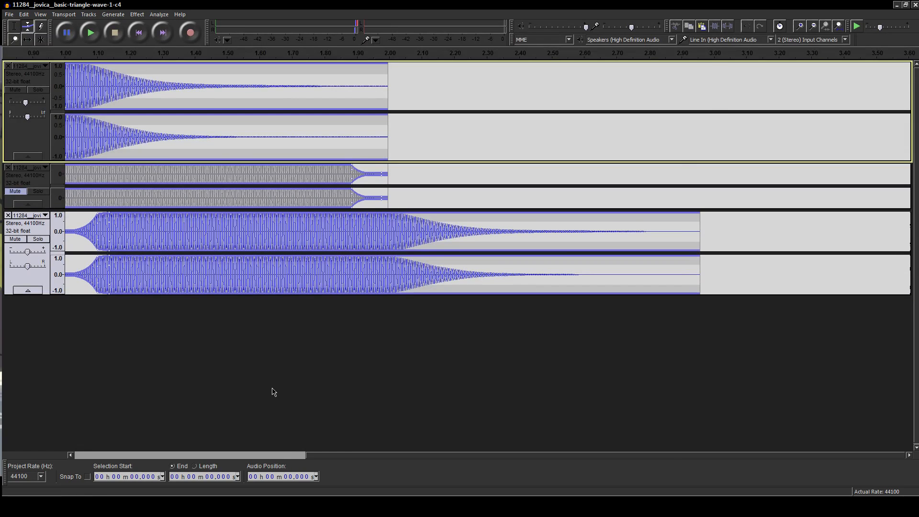
{"action": "key", "text": "space"}
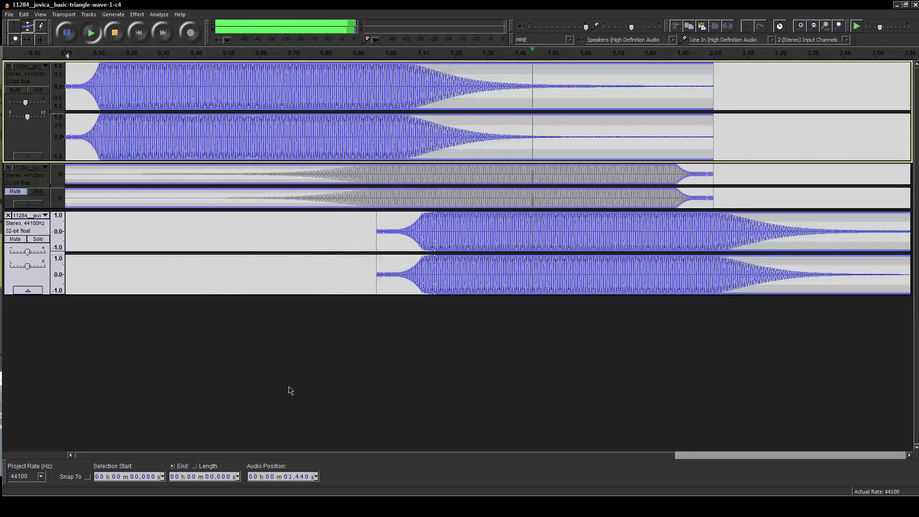
{"action": "key", "text": "space"}
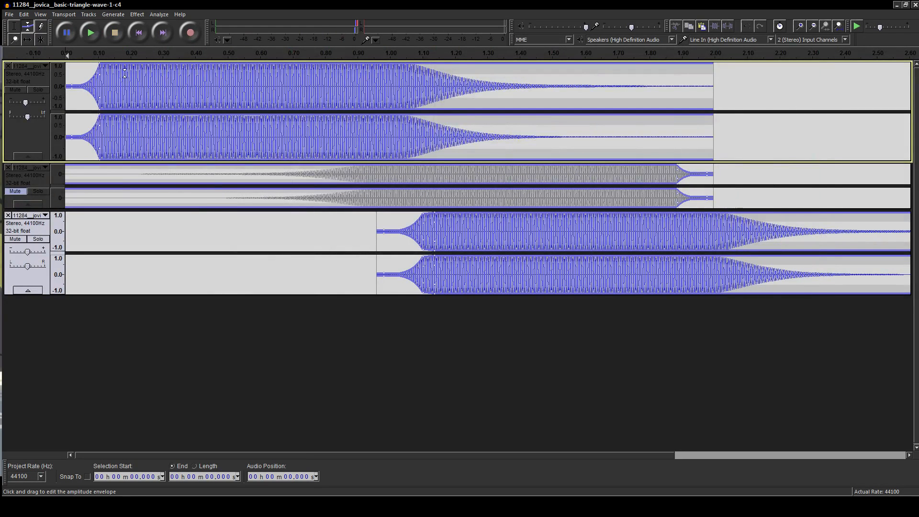
- Move the third track above the muted track and select it together with the first track
{"action": "left_click", "coordinate": [26, 228]}
{"action": "left_click_drag", "start_coordinate": [39, 181], "coordinate": [44, 151]}
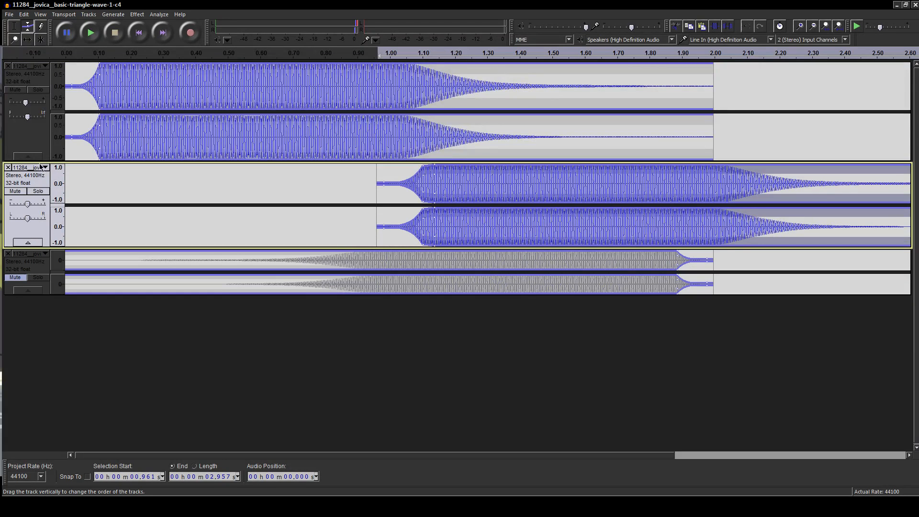
{"action": "left_click", "coordinate": [42, 134], "text": "shift"}
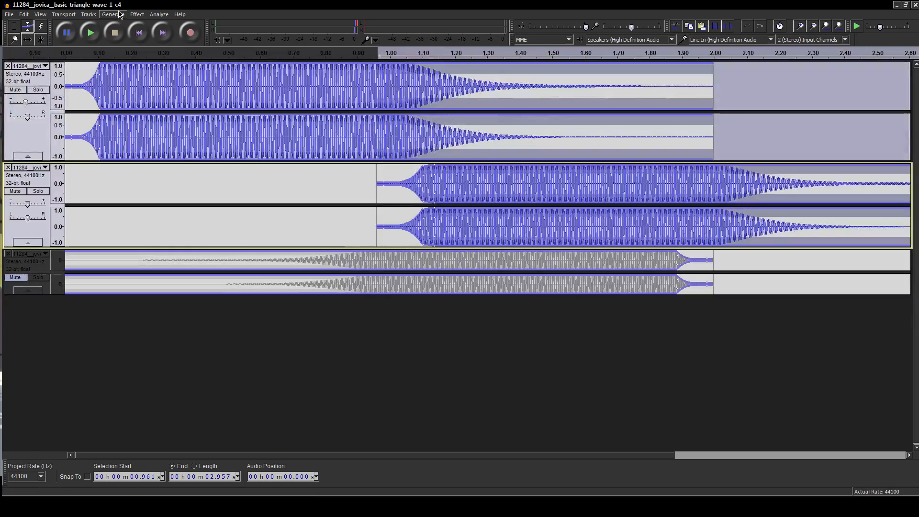
{"action": "left_click", "coordinate": [89, 14]}
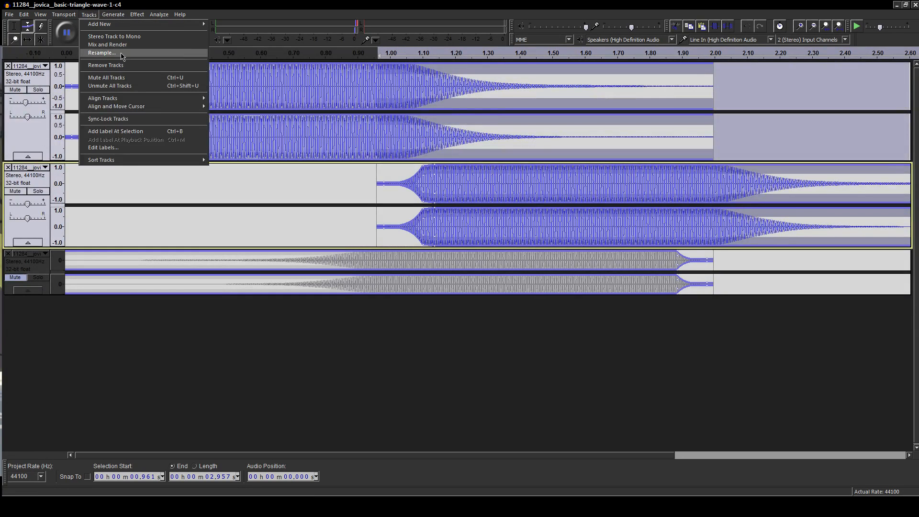
{"action": "left_click", "coordinate": [102, 53]}
{"action": "left_click", "coordinate": [458, 259]}
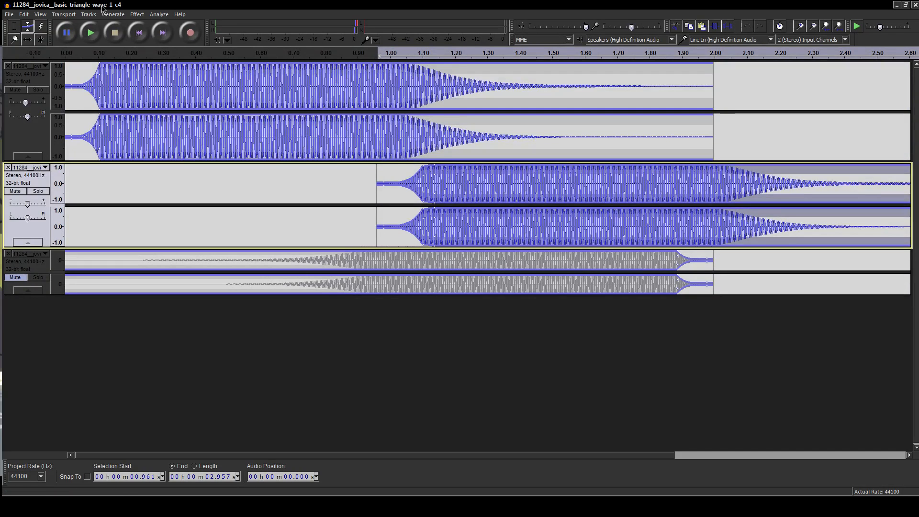
- Try to mix and render only the shifted-clip track, play it briefly, and undo the render
{"action": "left_click", "coordinate": [88, 14]}
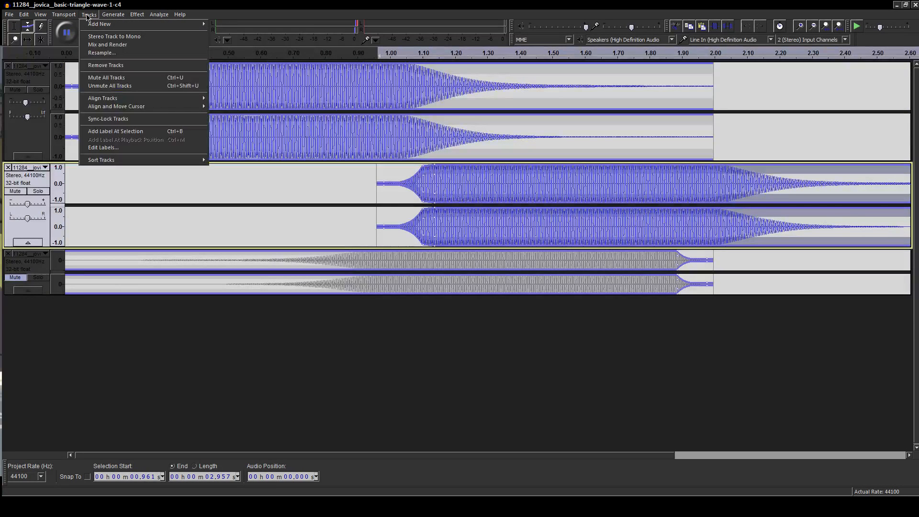
{"action": "left_click", "coordinate": [107, 44]}
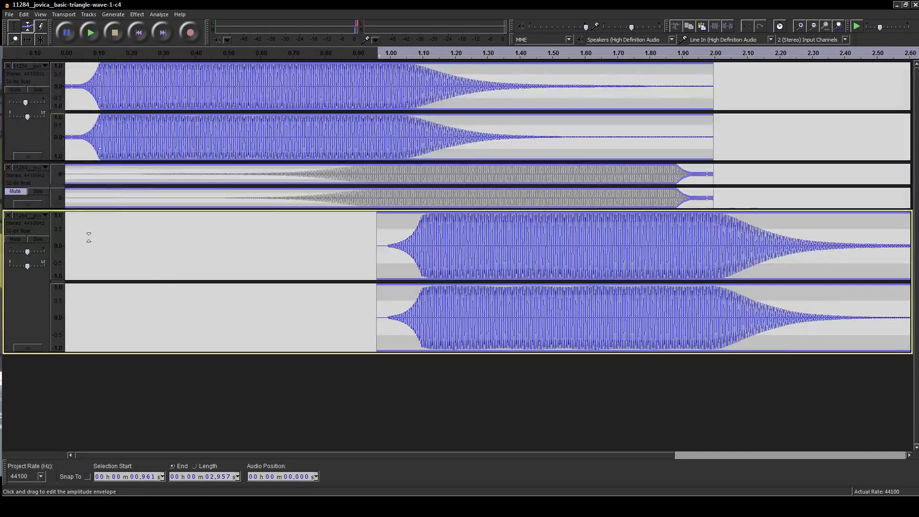
{"action": "key", "text": "space"}
{"action": "key", "text": "space"}
{"action": "key", "text": "ctrl+z"}
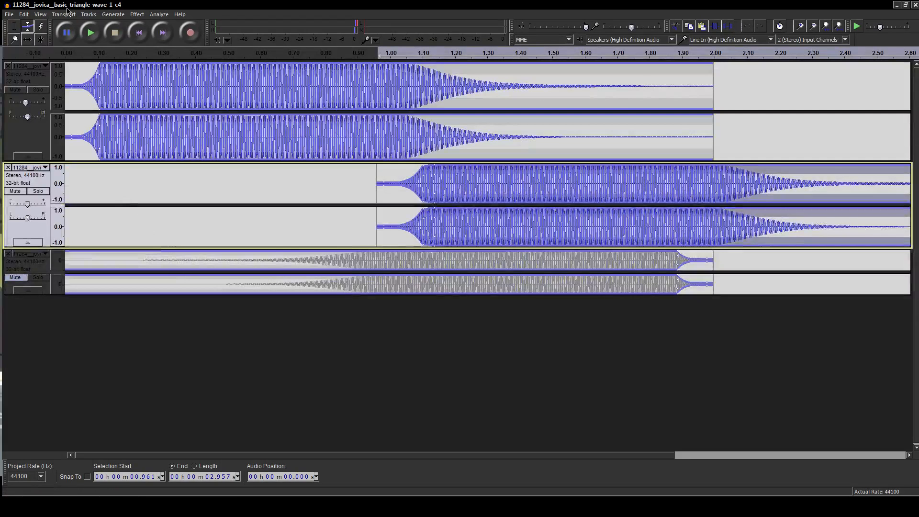
- Select both unmuted tracks, mix and render them into a single track, and play the mix from the start
{"action": "left_click", "coordinate": [46, 138], "text": "shift"}
{"action": "left_click", "coordinate": [87, 14]}
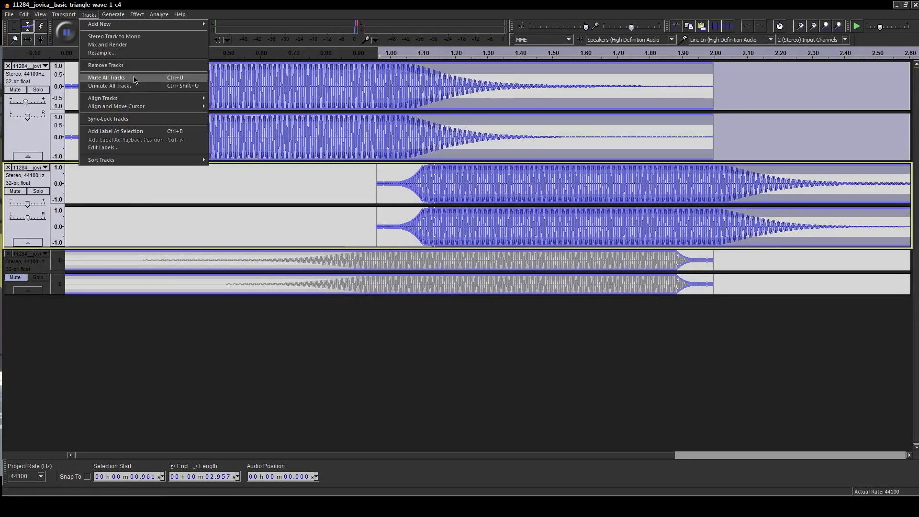
{"action": "left_click", "coordinate": [120, 44]}
{"action": "key", "text": "space"}
{"action": "key", "text": "space"}
{"action": "key", "text": "Home"}
{"action": "key", "text": "space"}
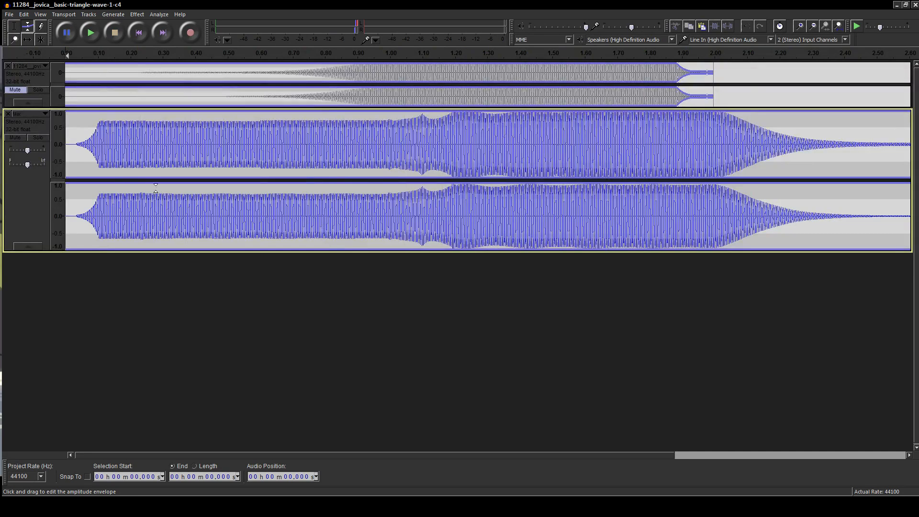
{"action": "key", "text": "ctrl+a"}
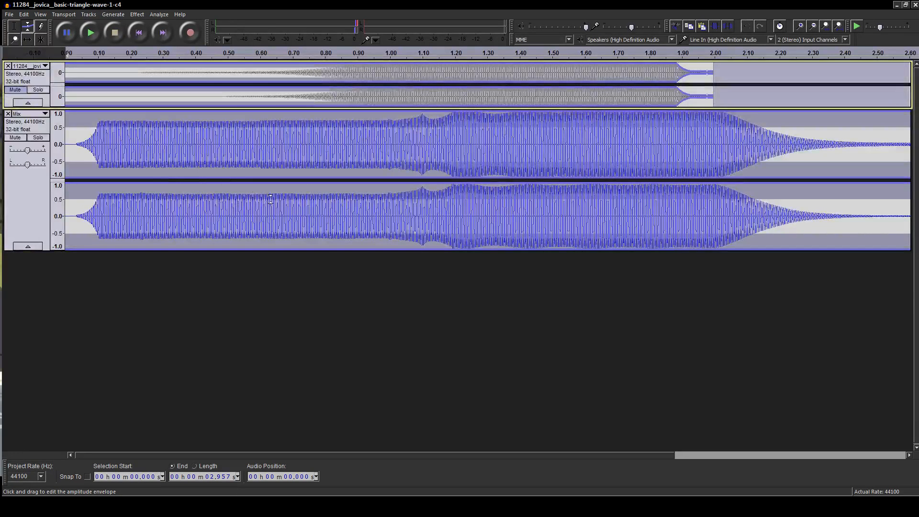
{"action": "left_click_drag", "start_coordinate": [207, 115], "coordinate": [207, 152]}
{"action": "left_click", "coordinate": [119, 91]}
{"action": "key", "text": "ctrl+z"}
- Select the entire Mix clip and duplicate it onto a new track
{"action": "left_click", "coordinate": [14, 26]}
{"action": "left_click", "coordinate": [239, 150]}
{"action": "double_click", "coordinate": [239, 150]}
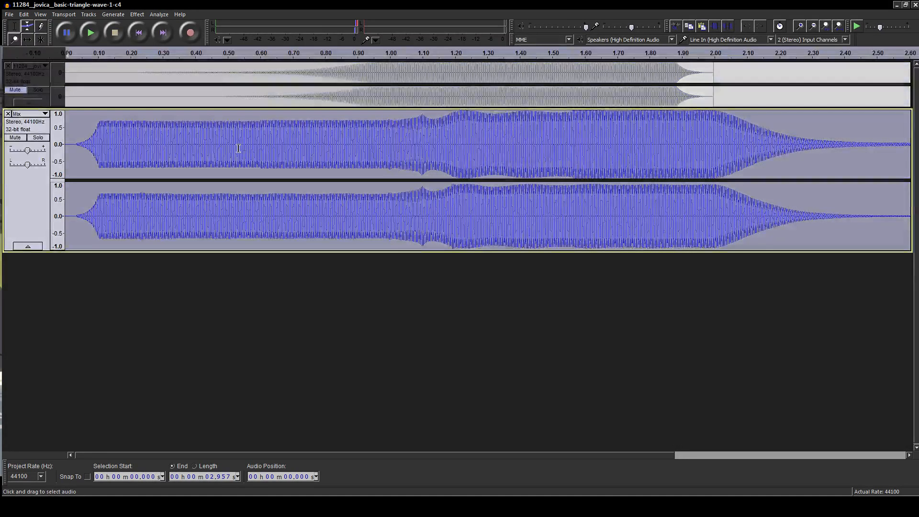
{"action": "left_click", "coordinate": [193, 336]}
{"action": "key", "text": "ctrl+d"}
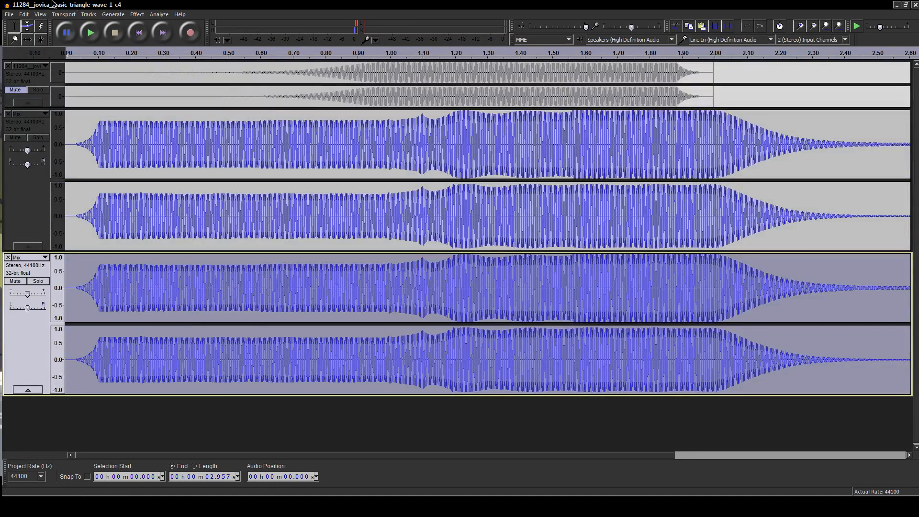
- Shift the duplicated Mix clip to start at about 2.00 s, and play both tracks from the start
{"action": "left_click", "coordinate": [27, 39]}
{"action": "left_click_drag", "start_coordinate": [419, 279], "coordinate": [772, 282]}
{"action": "left_click_drag", "start_coordinate": [776, 281], "coordinate": [784, 290]}
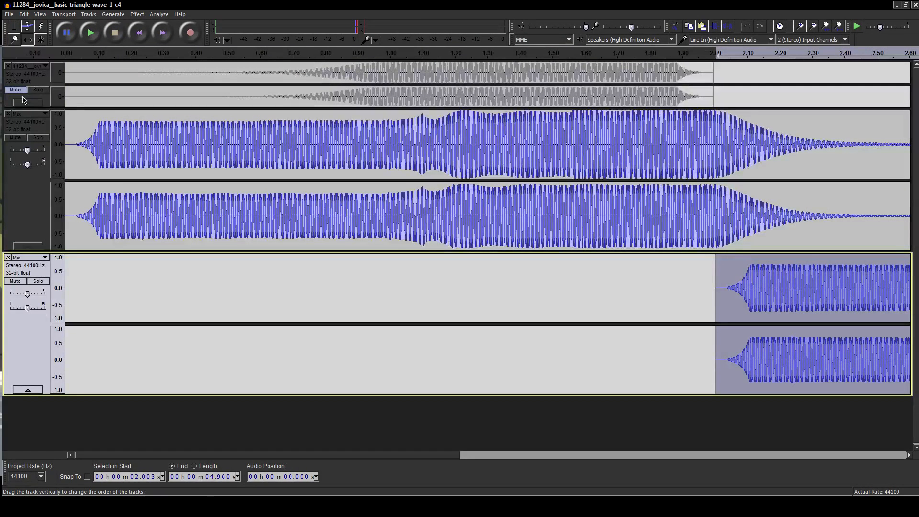
{"action": "key", "text": "Home"}
{"action": "key", "text": "space"}
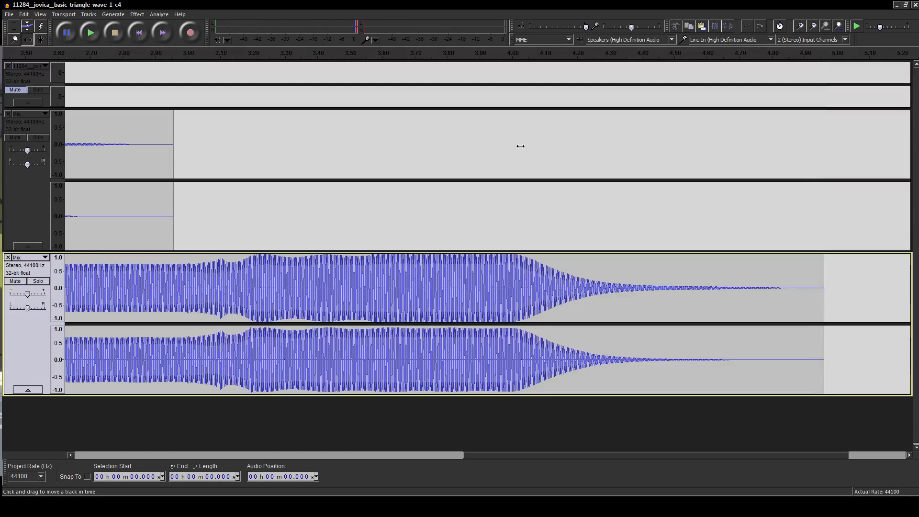
- Remove the muted original track and play the two overlapping Mix tracks
{"action": "left_click", "coordinate": [14, 39]}
{"action": "right_click", "coordinate": [161, 143]}
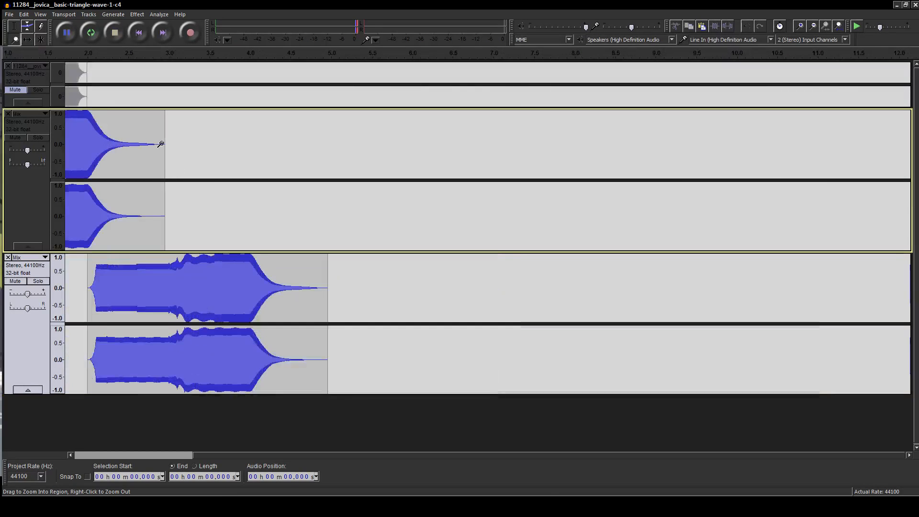
{"action": "left_click", "coordinate": [9, 68]}
{"action": "key", "text": "space"}
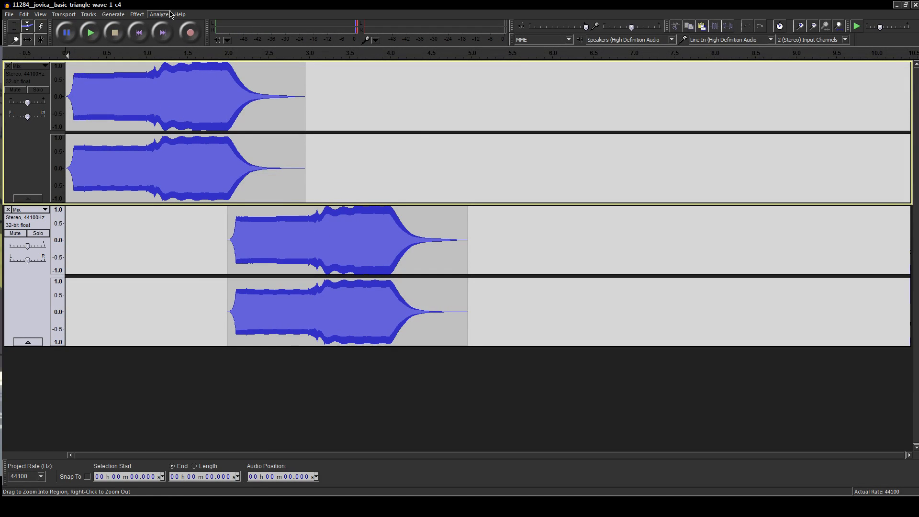
- Mix and render both Mix tracks into one track, and play the result from the start
{"action": "left_click", "coordinate": [94, 14]}
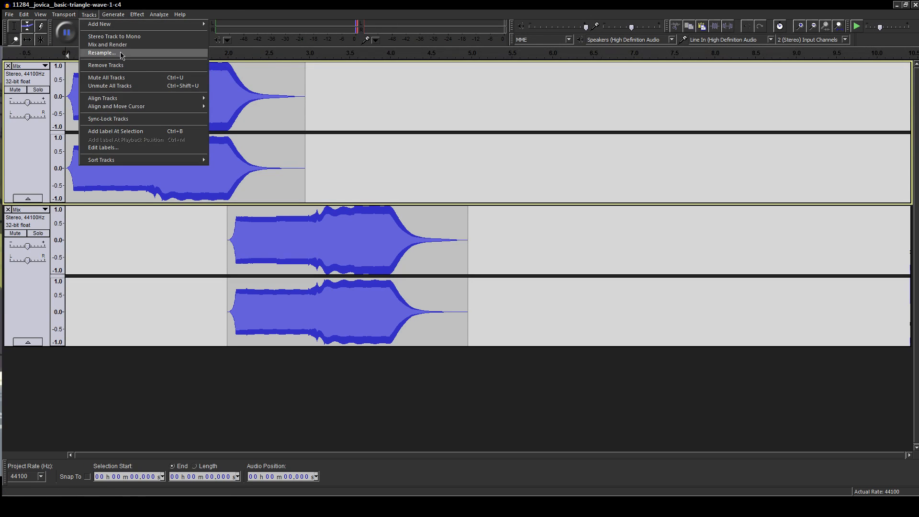
{"action": "left_click", "coordinate": [110, 45]}
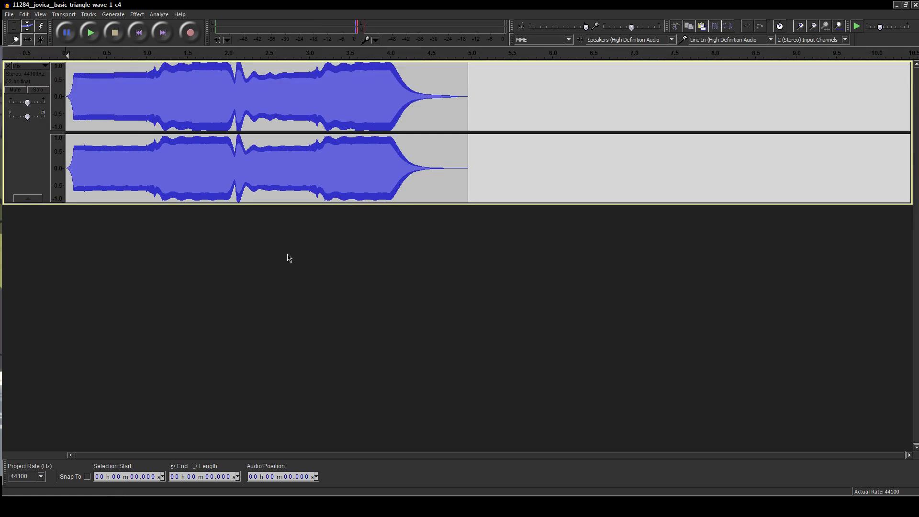
{"action": "key", "text": "space"}
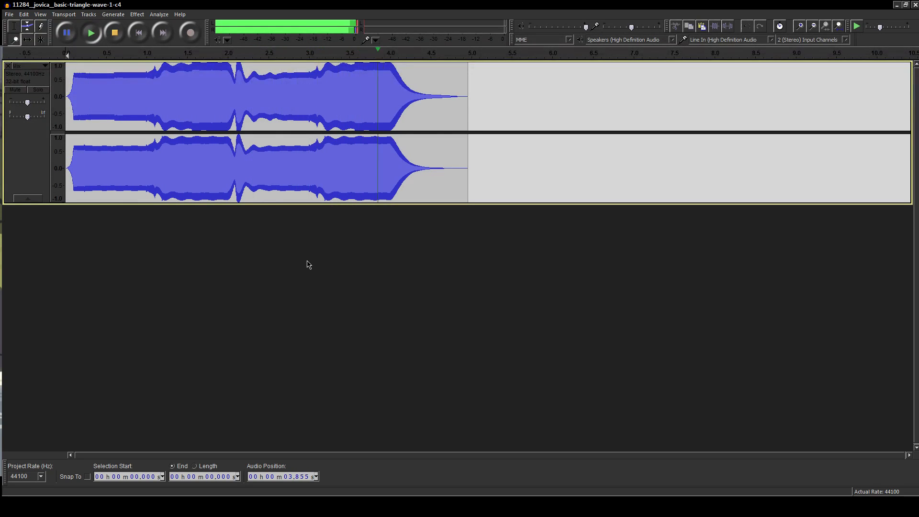
- Try normalizing the whole rendered mix to a maximum amplitude of -6 dB with DC offset removal
{"action": "left_click", "coordinate": [137, 14]}
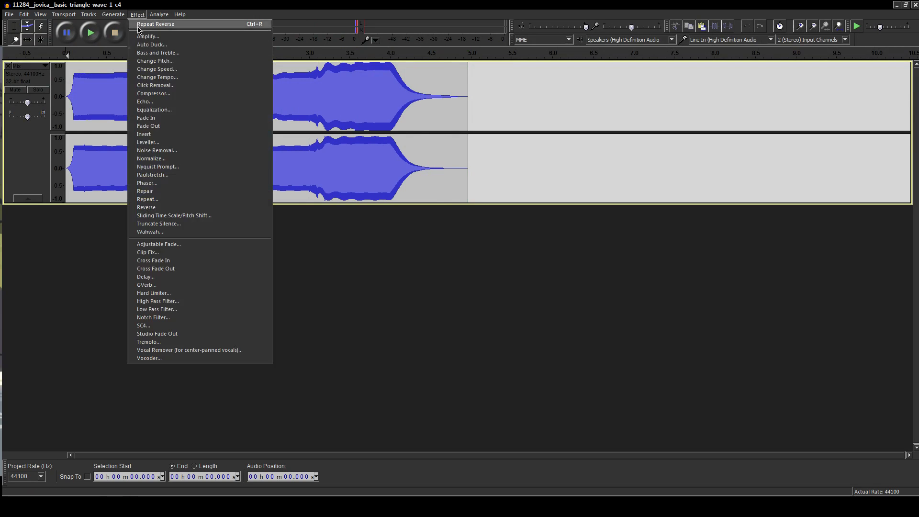
{"action": "left_click", "coordinate": [199, 138]}
{"action": "double_click", "coordinate": [441, 254]}
{"action": "type", "text": "-6"}
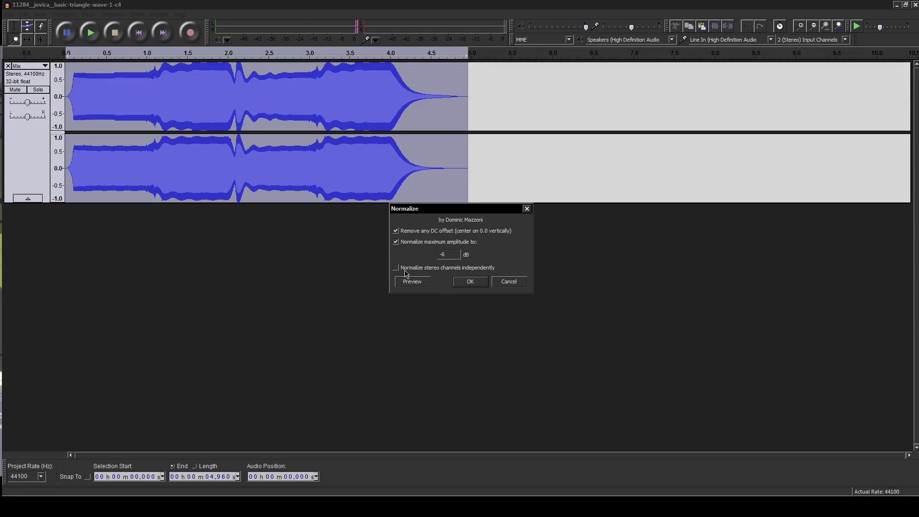
{"action": "left_click", "coordinate": [470, 282]}
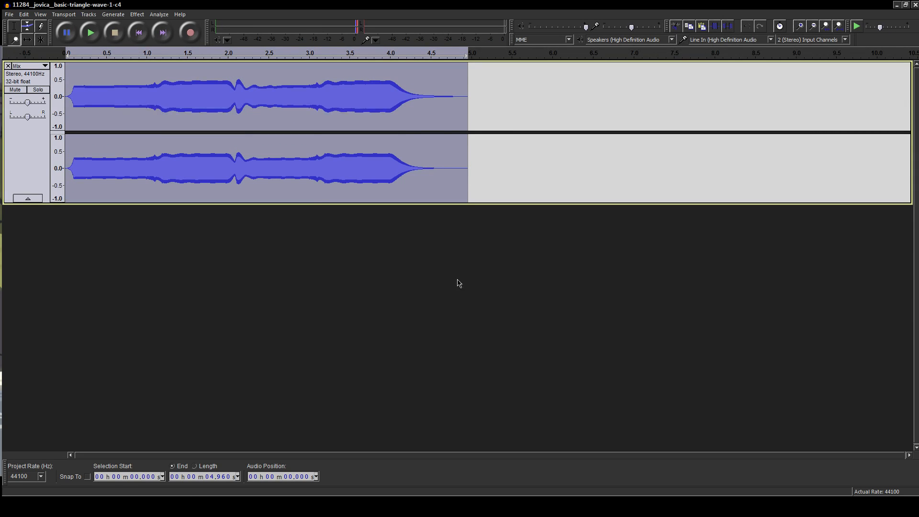
- Try compressing the whole mix with a -12 dB threshold, -40 dB noise floor and 2:1 ratio, previewing it first
{"action": "left_click", "coordinate": [136, 14]}
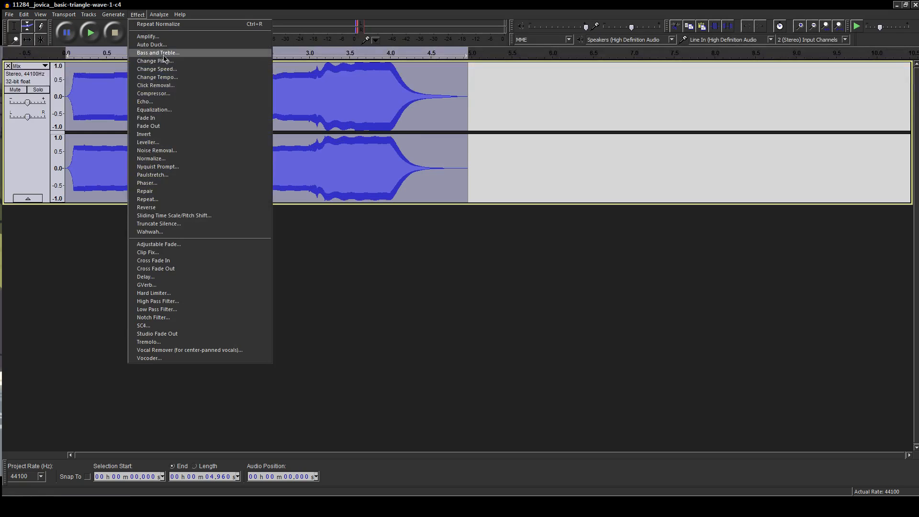
{"action": "left_click", "coordinate": [182, 95]}
{"action": "left_click", "coordinate": [365, 355]}
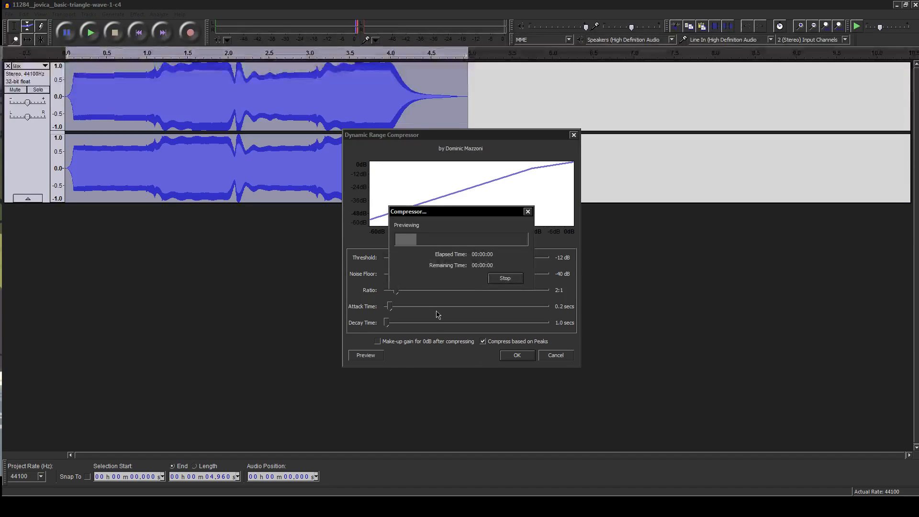
{"action": "left_click", "coordinate": [507, 279]}
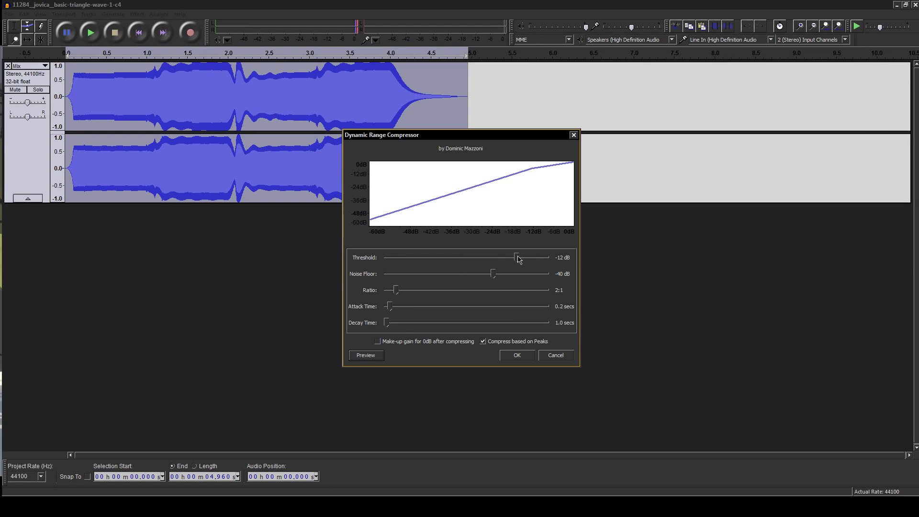
{"action": "left_click", "coordinate": [517, 355]}
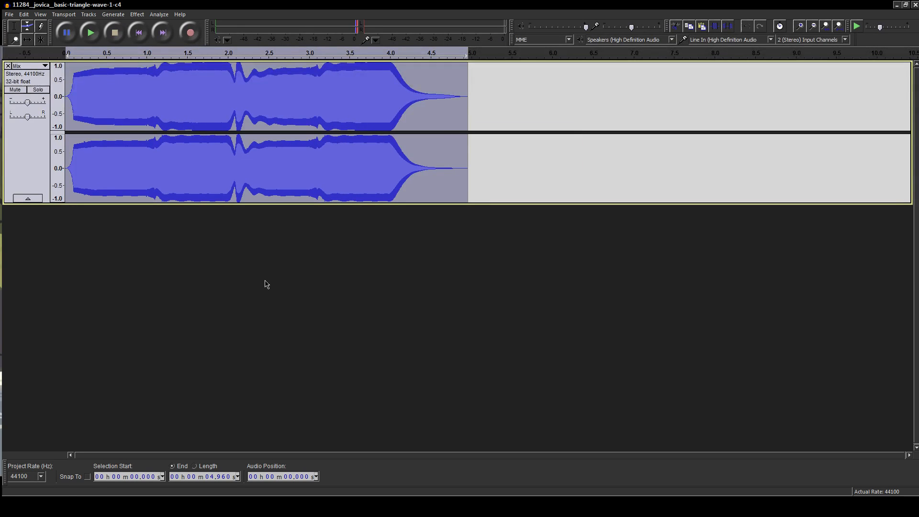
- Compress the whole mix with a -21 dB threshold and 2:1 ratio, previewing the effect before applying it
{"action": "left_click", "coordinate": [137, 15]}
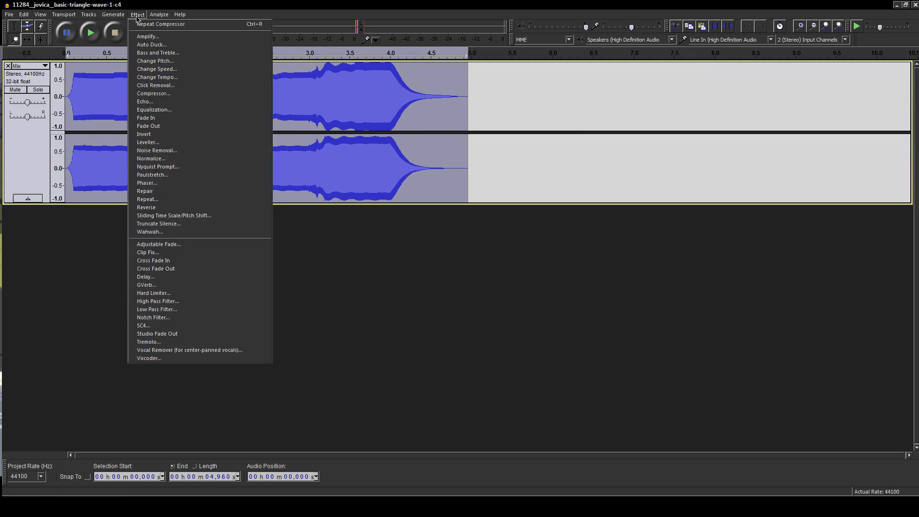
{"action": "left_click", "coordinate": [173, 94]}
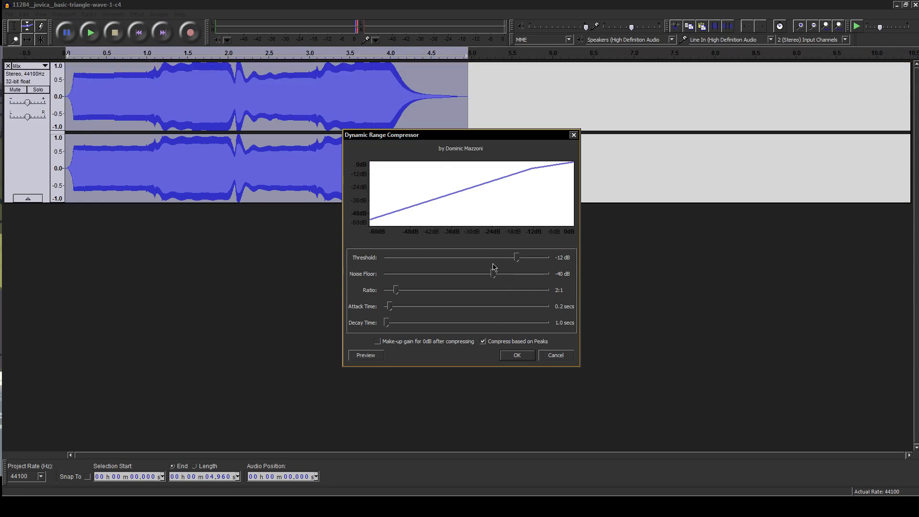
{"action": "left_click_drag", "start_coordinate": [517, 259], "coordinate": [494, 261]}
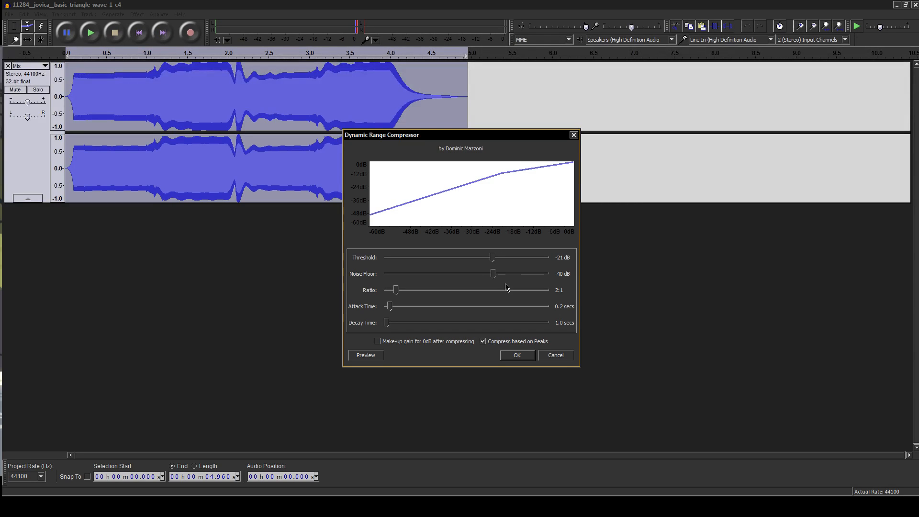
{"action": "left_click", "coordinate": [365, 355]}
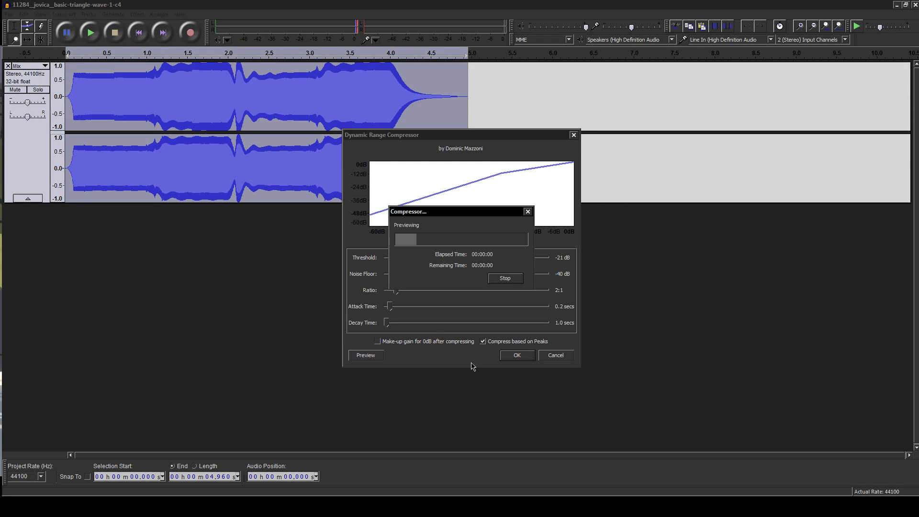
{"action": "left_click", "coordinate": [508, 279]}
{"action": "left_click", "coordinate": [517, 355]}
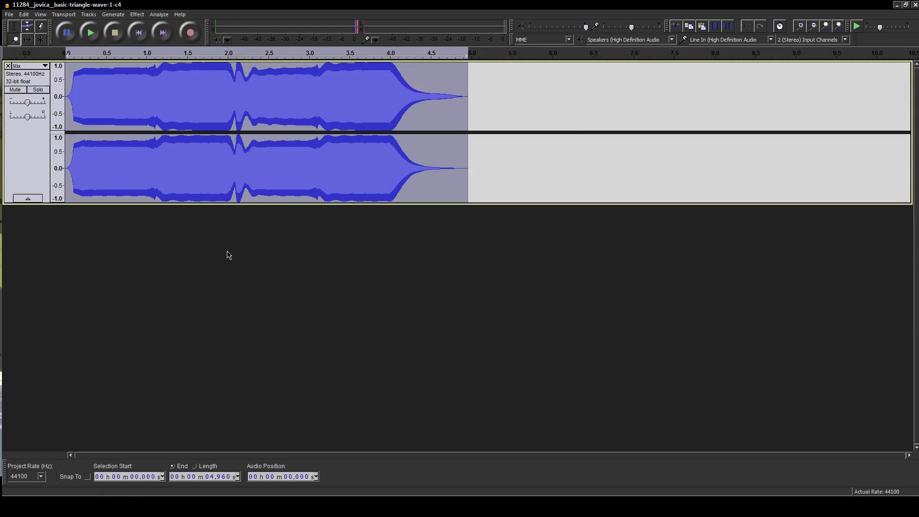
- Normalize the compressed mix with the existing settings and play the result
{"action": "left_click", "coordinate": [137, 15]}
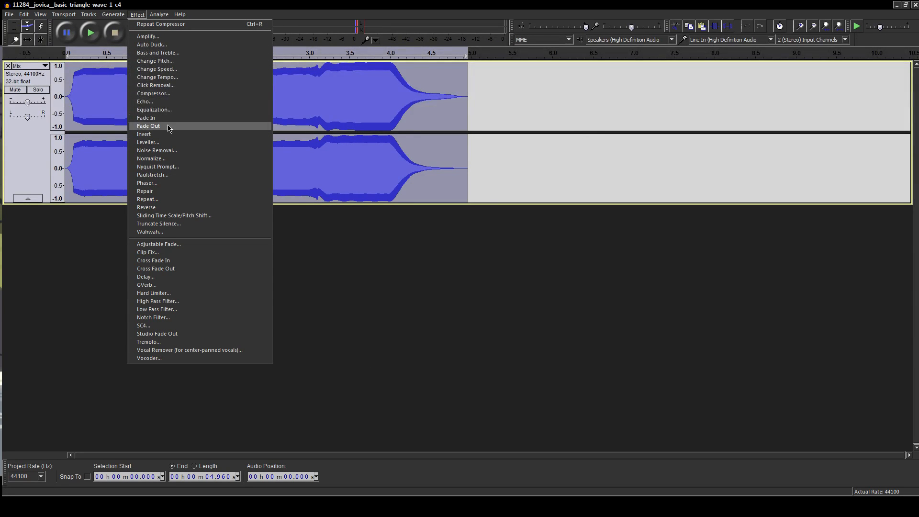
{"action": "left_click", "coordinate": [174, 159]}
{"action": "left_click", "coordinate": [470, 281]}
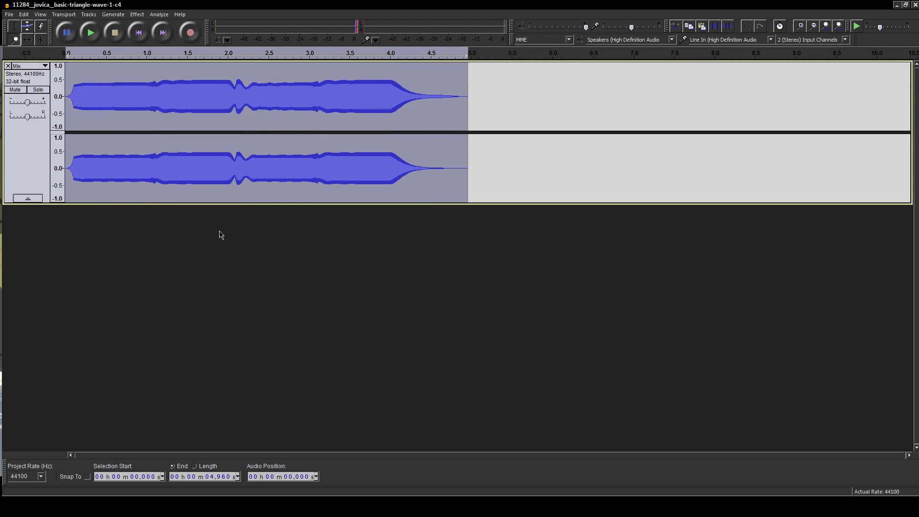
{"action": "key", "text": "space"}
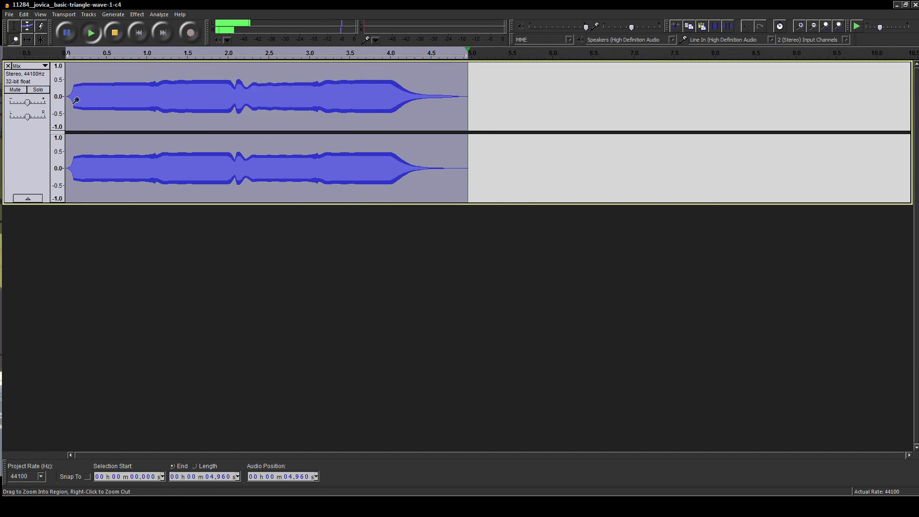
- Change the pitch of the whole mix from C up to F and play the result
{"action": "left_click", "coordinate": [138, 14]}
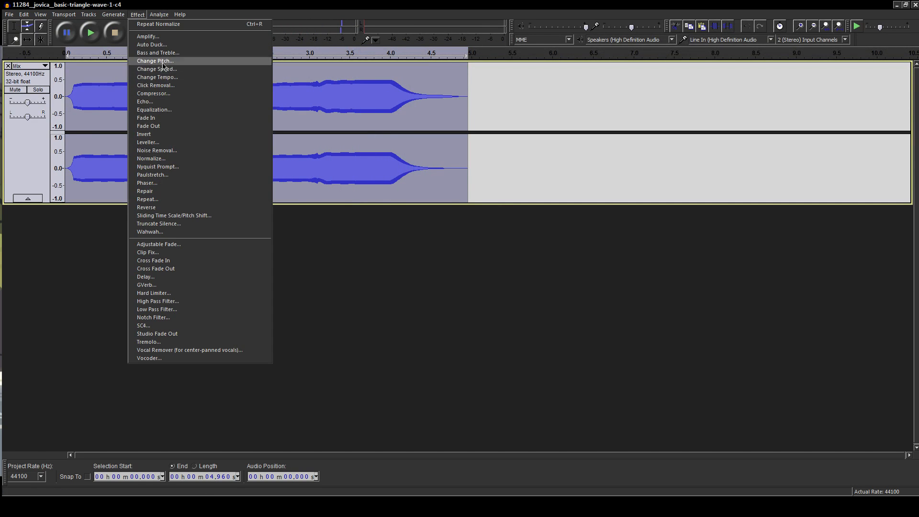
{"action": "left_click", "coordinate": [183, 63]}
{"action": "left_click", "coordinate": [548, 230]}
{"action": "left_click", "coordinate": [551, 232]}
{"action": "left_click", "coordinate": [554, 233]}
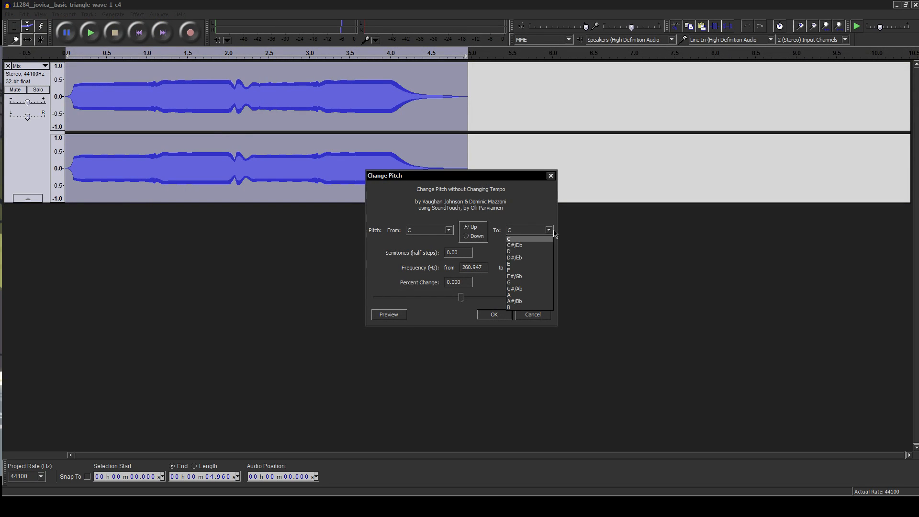
{"action": "left_click", "coordinate": [539, 268]}
{"action": "left_click", "coordinate": [489, 316]}
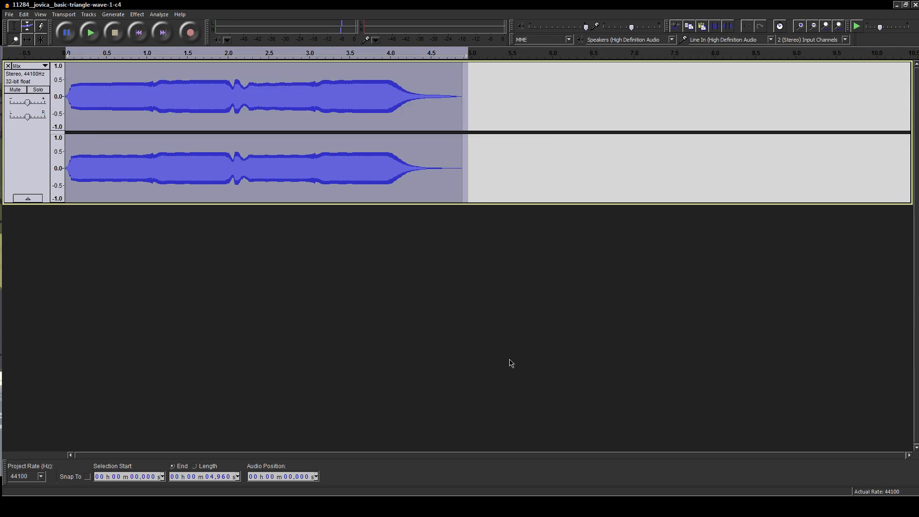
{"action": "key", "text": "space"}
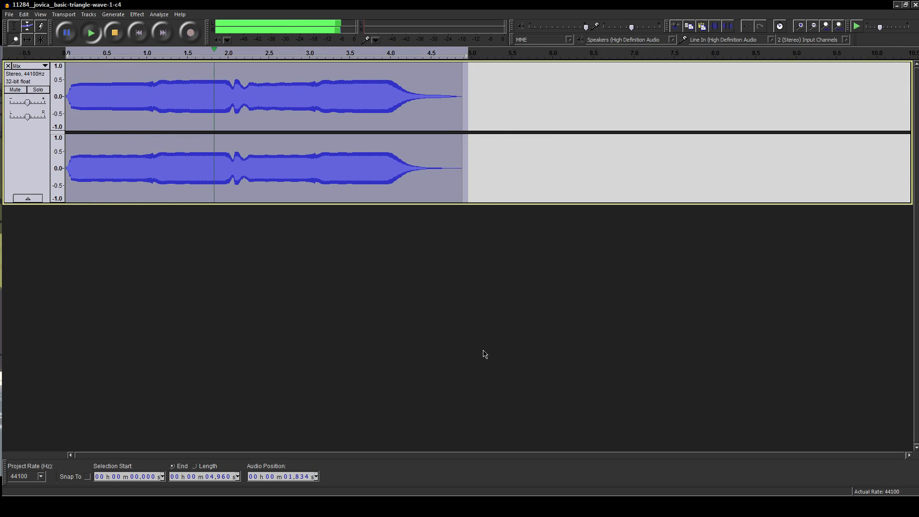
{"action": "key", "text": "space"}
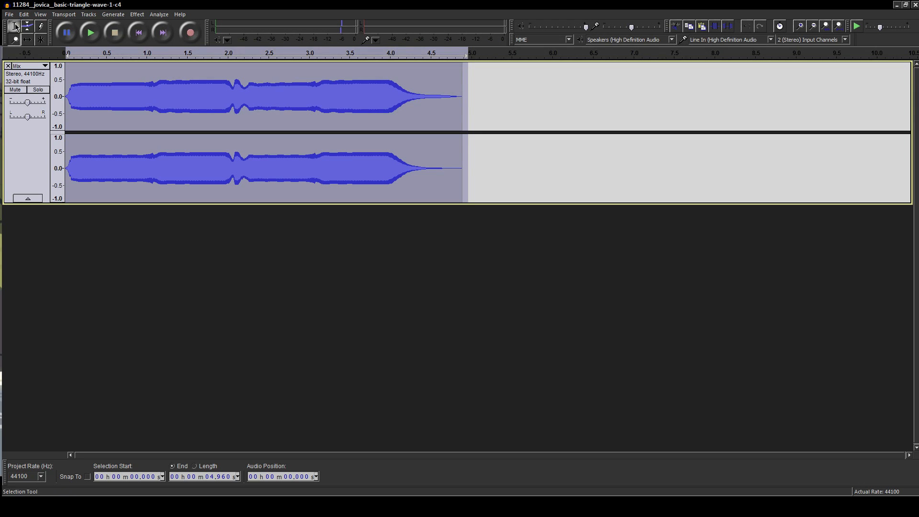
- Clear the selection, return the cursor to the start of the track and play the pitch-shifted mix
{"action": "left_click", "coordinate": [77, 82]}
{"action": "key", "text": "Home"}
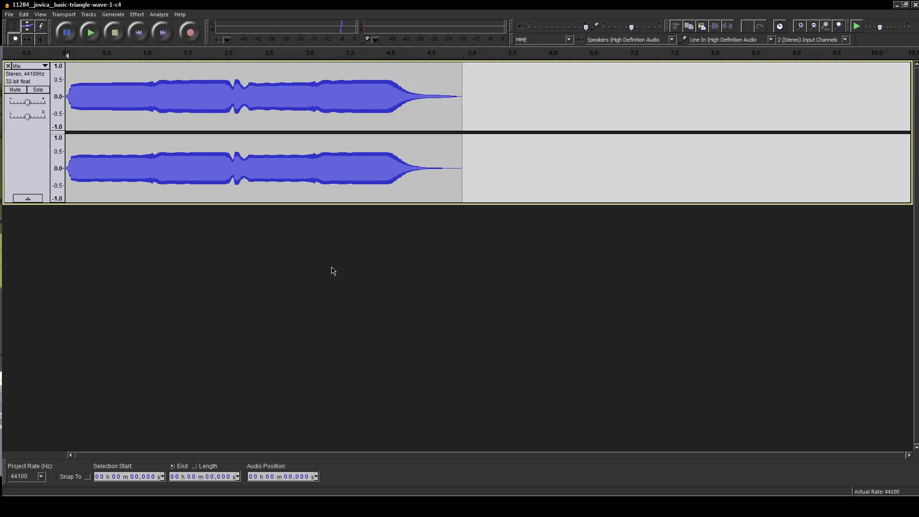
{"action": "key", "text": "space"}
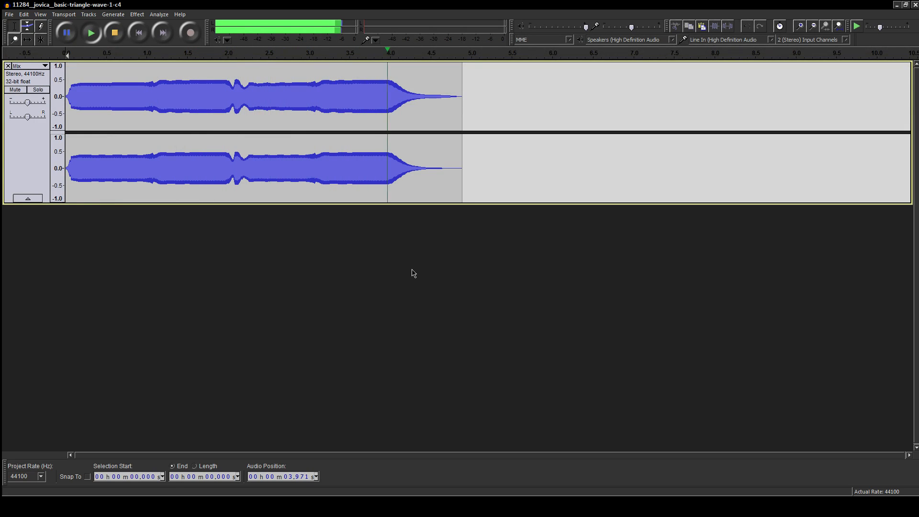
- Undo the pitch change and briefly play the mix at its original pitch
{"action": "key", "text": "ctrl+a"}
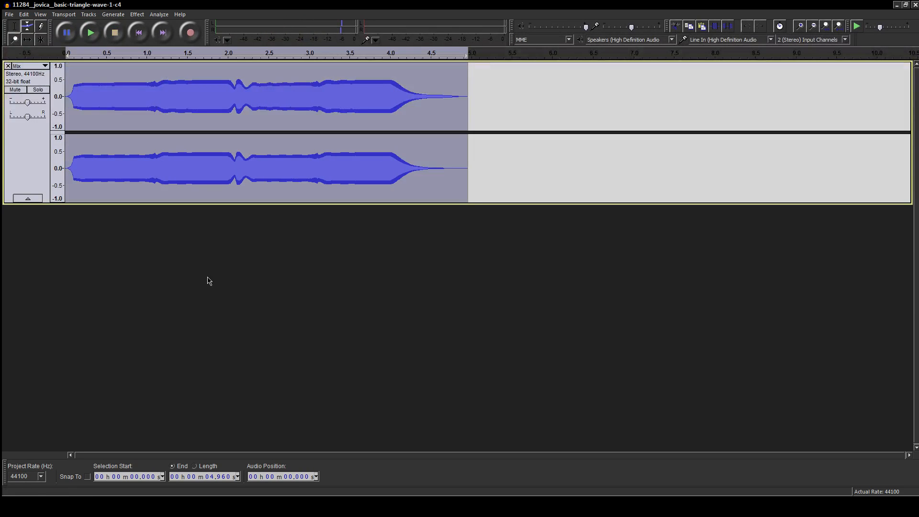
{"action": "key", "text": "space"}
{"action": "key", "text": "space"}
- Start exporting the mix and browse to the labs > hvl > HVL_title > audio folder on the Working_Files (E:) drive
{"action": "left_click", "coordinate": [9, 14]}
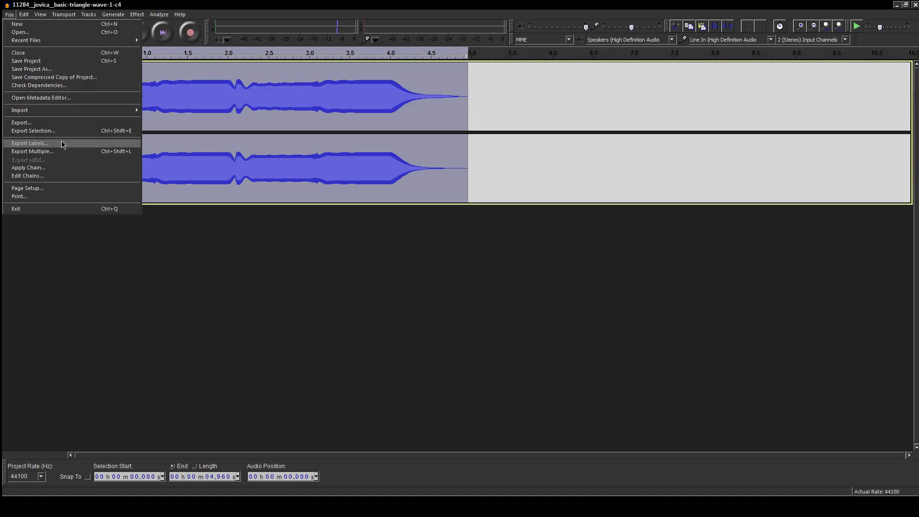
{"action": "left_click", "coordinate": [138, 123]}
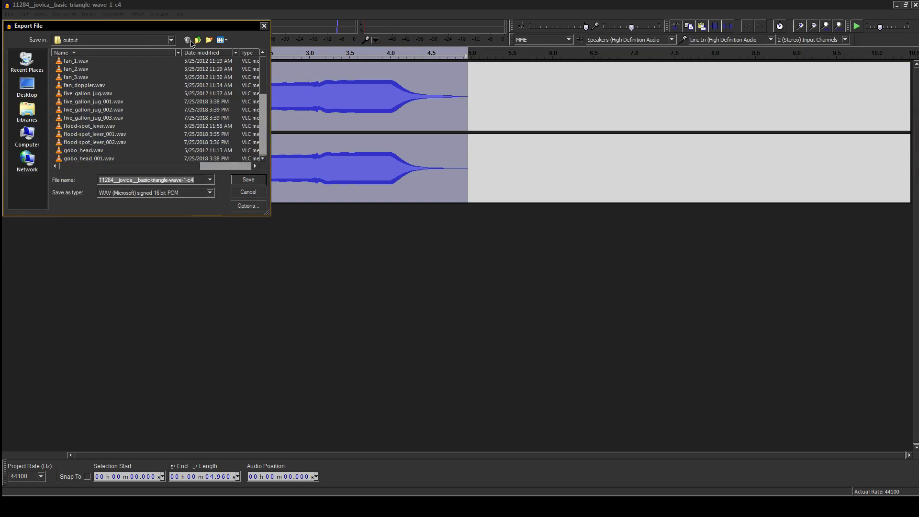
{"action": "left_click", "coordinate": [27, 136]}
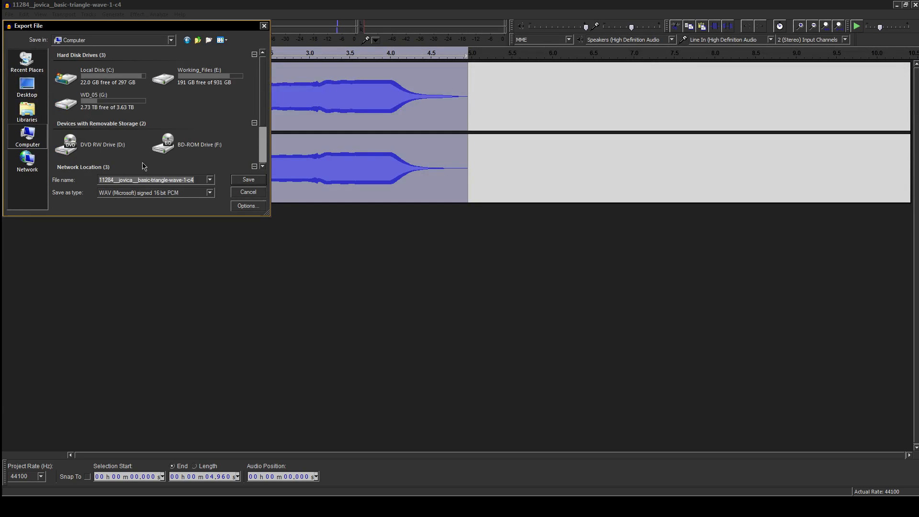
{"action": "double_click", "coordinate": [162, 82]}
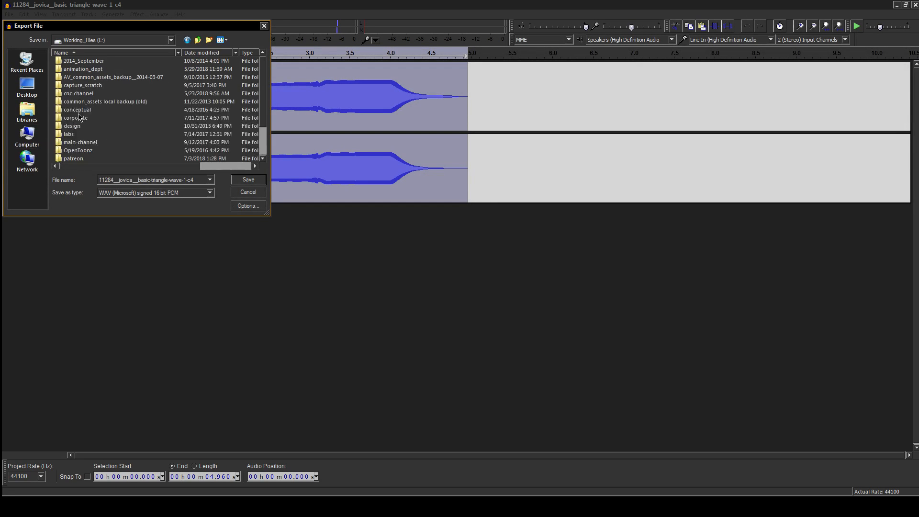
{"action": "double_click", "coordinate": [69, 135]}
{"action": "double_click", "coordinate": [73, 111]}
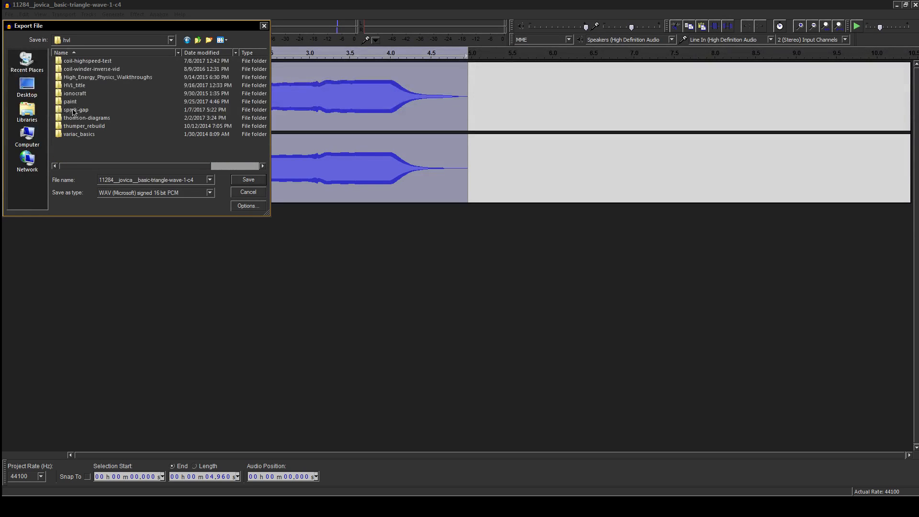
{"action": "double_click", "coordinate": [74, 85]}
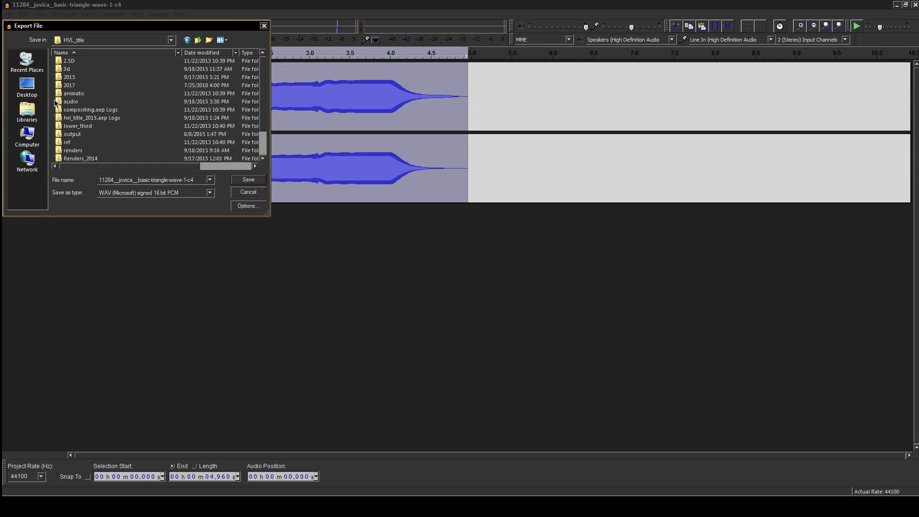
{"action": "double_click", "coordinate": [72, 102]}
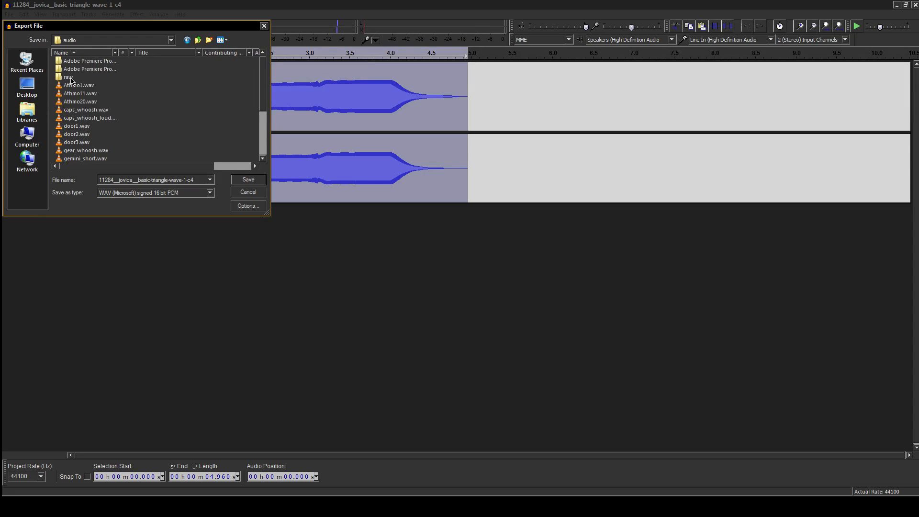
- Create a folder named 2018 inside the audio folder and open it as the export destination
{"action": "left_click", "coordinate": [209, 41]}
{"action": "type", "text": "2018"}
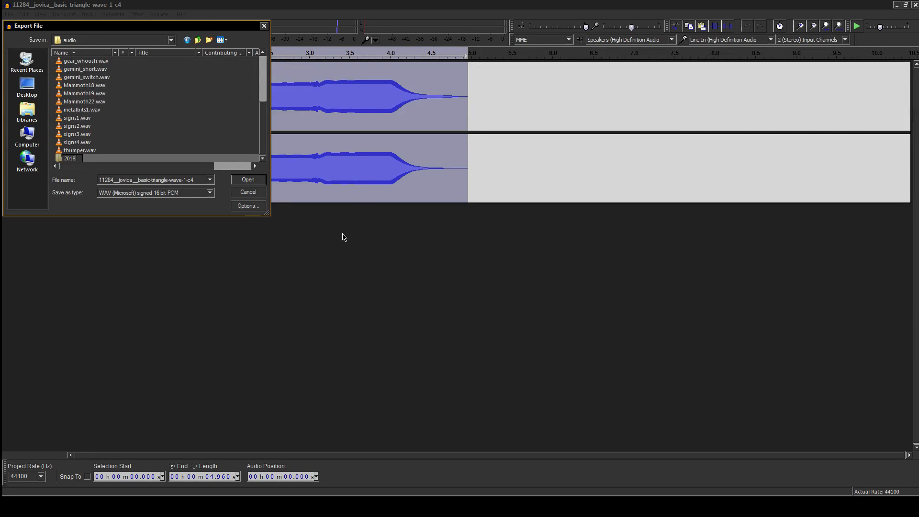
{"action": "key", "text": "Return"}
{"action": "double_click", "coordinate": [104, 158]}
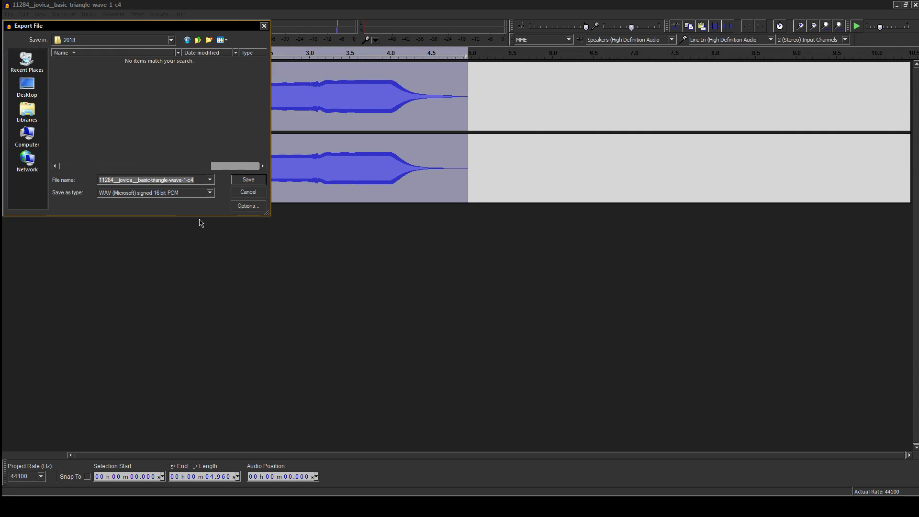
- Export the original-pitch mix as a 16-bit PCM WAV with a file name beginning with jovica-triangle-wave
{"action": "type", "text": "j"}
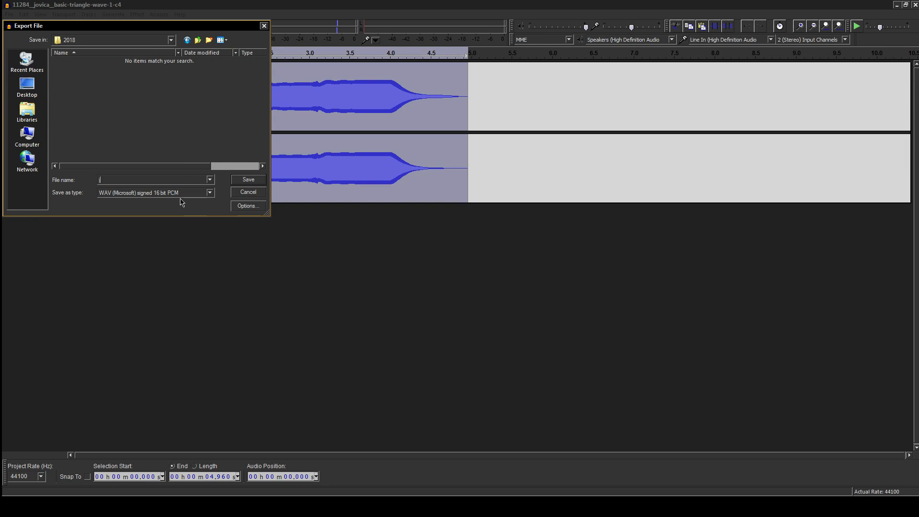
{"action": "type", "text": "ovica-traing"}
{"action": "type", "text": "-c"}
{"action": "key", "text": "Return"}
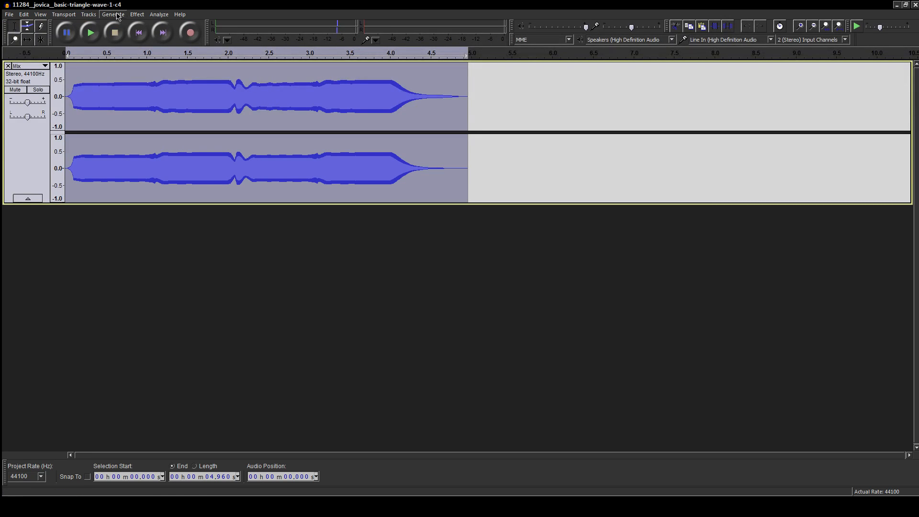
- Repeat the last pitch change on the mix and briefly play it to check the sound
{"action": "left_click", "coordinate": [10, 14]}
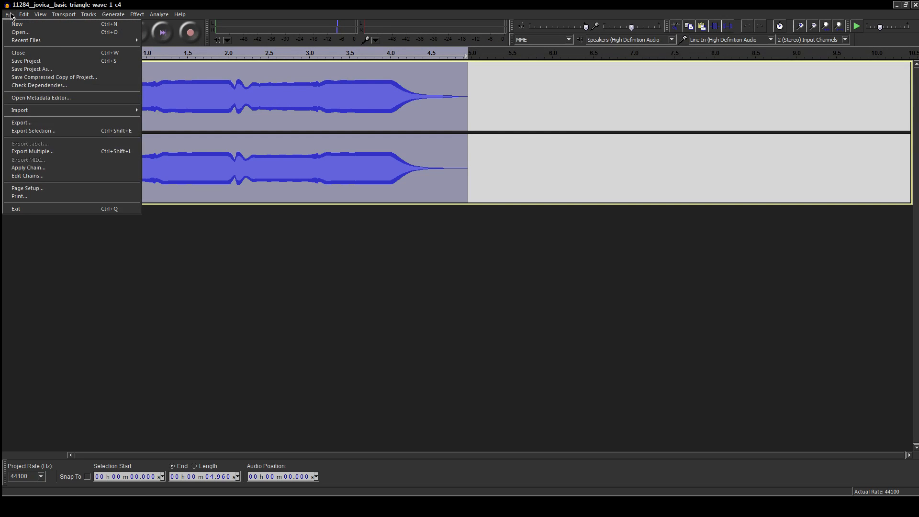
{"action": "left_click", "coordinate": [11, 17]}
{"action": "left_click", "coordinate": [113, 15]}
{"action": "mouse_move", "coordinate": [168, 18]}
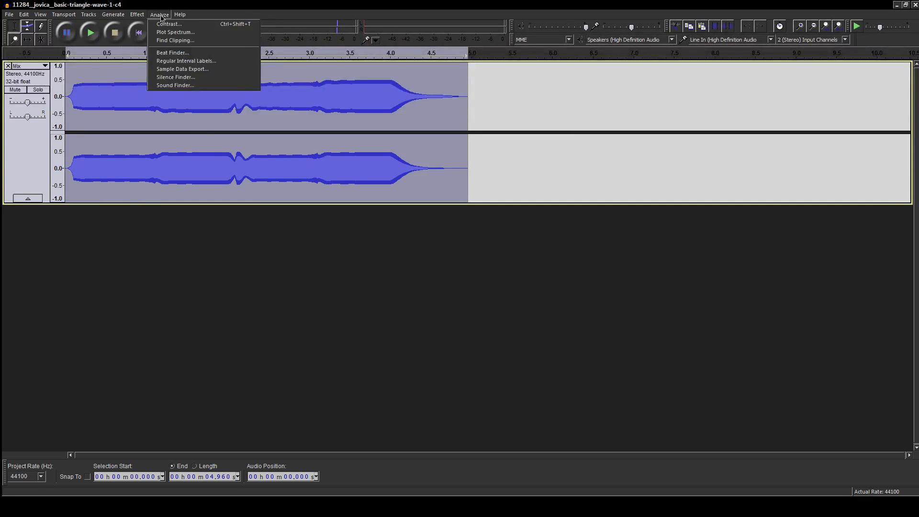
{"action": "left_click", "coordinate": [141, 24]}
{"action": "key", "text": "space"}
{"action": "key", "text": "space"}
- Export the pitch-shifted selection into the 2018 folder as a 16-bit PCM WAV named jovica-triangle-wave-e4.wav
{"action": "left_click", "coordinate": [10, 14]}
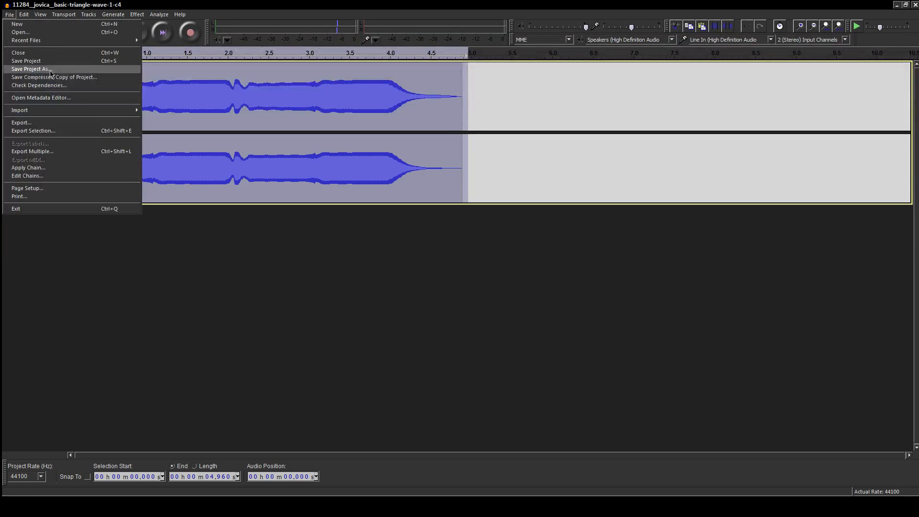
{"action": "left_click", "coordinate": [48, 130]}
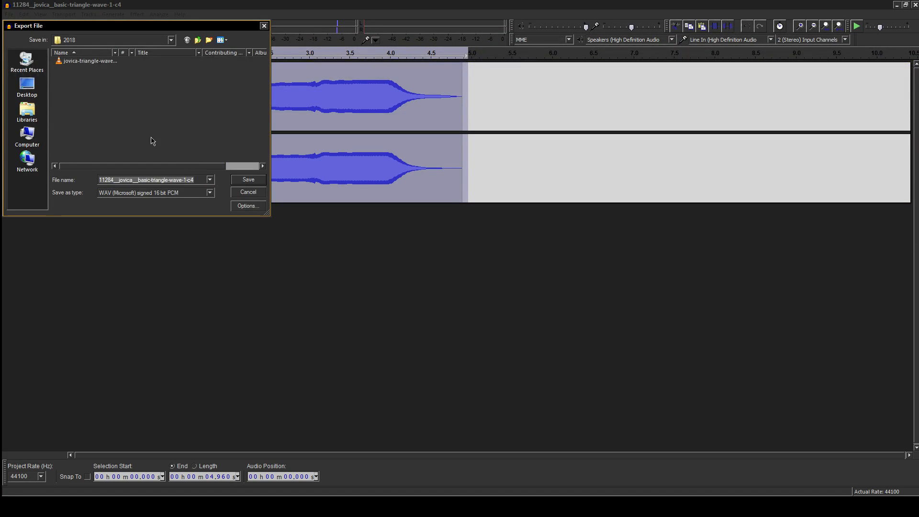
{"action": "left_click", "coordinate": [88, 61]}
{"action": "left_click", "coordinate": [163, 179]}
{"action": "left_click", "coordinate": [149, 180]}
{"action": "key", "text": "BackSpace"}
{"action": "type", "text": "e4.wav"}
{"action": "left_click", "coordinate": [248, 181]}
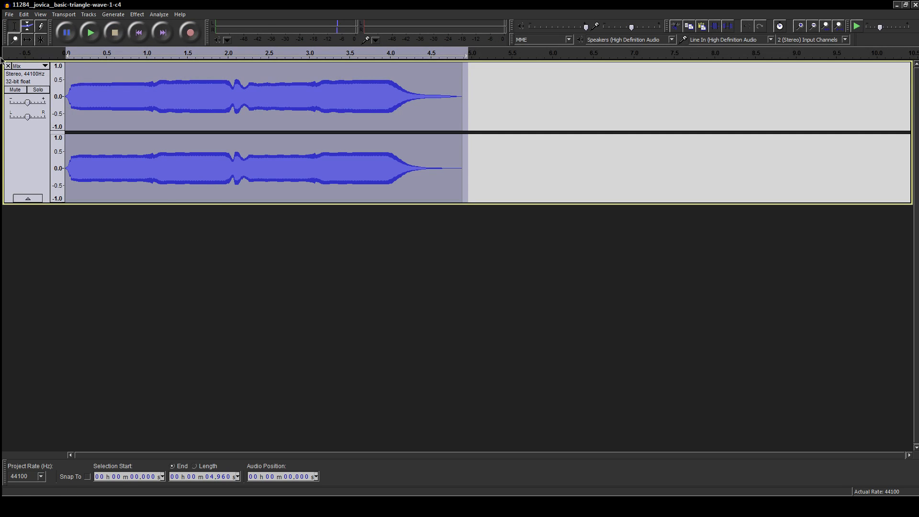
- Switch to Premiere Pro and import the c4 and e4 jovica-triangle-wave WAV files into the project
{"action": "left_click", "coordinate": [897, 4]}
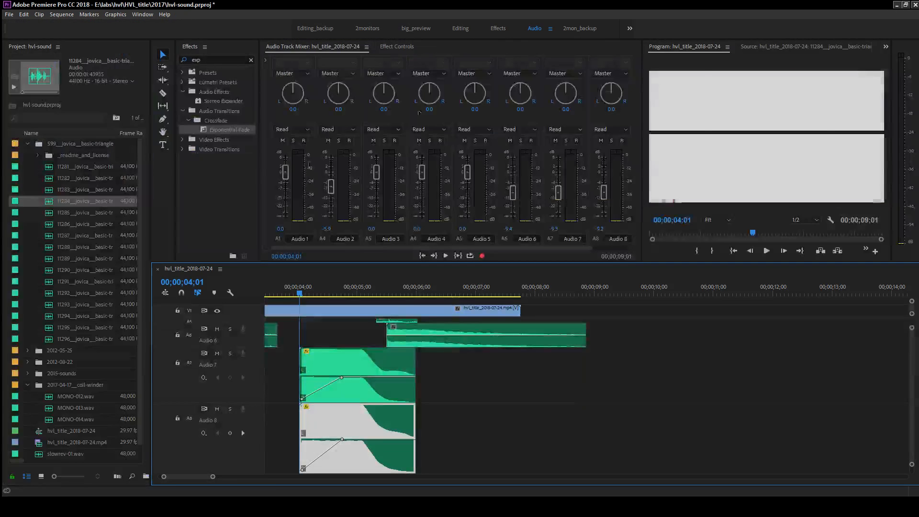
{"action": "key", "text": "ctrl+i"}
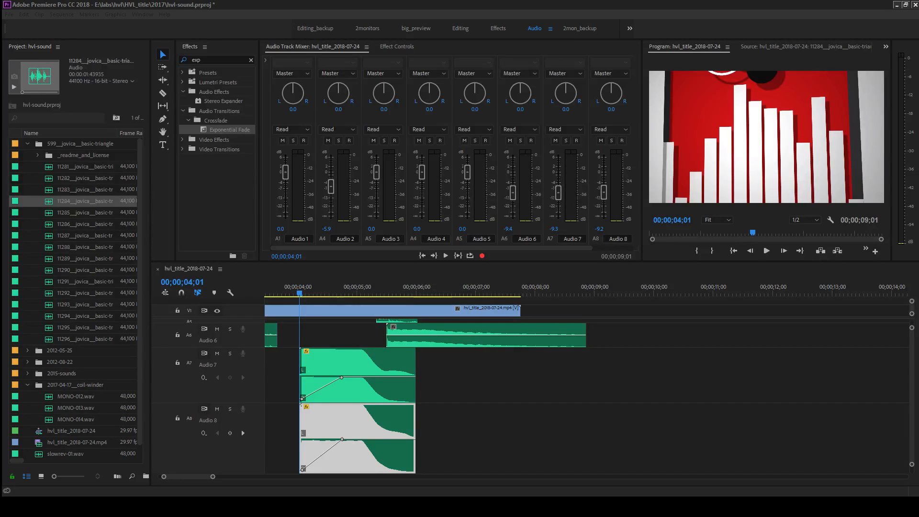
{"action": "left_click_drag", "start_coordinate": [20, 180], "coordinate": [115, 458]}
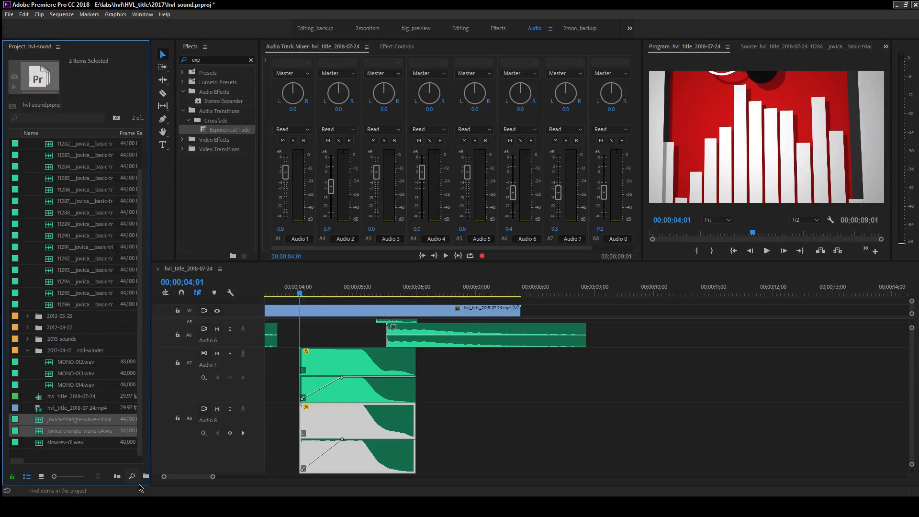
- Replace the old triangle-wave clips on Audio 7 and Audio 8 with the imported c4 and e4 clips, starting near 00;00;04;01
{"action": "left_click", "coordinate": [464, 372]}
{"action": "left_click_drag", "start_coordinate": [464, 373], "coordinate": [287, 467]}
{"action": "key", "text": "Delete"}
{"action": "left_click_drag", "start_coordinate": [76, 420], "coordinate": [356, 363]}
{"action": "left_click_drag", "start_coordinate": [354, 361], "coordinate": [354, 361]}
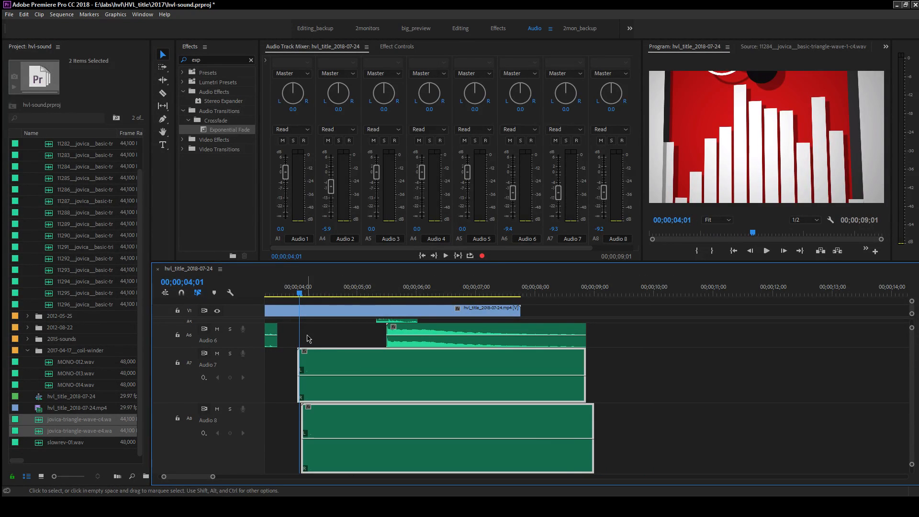
- Play back the new triangle-wave clips and slide both about a quarter second earlier on Audio 7 and Audio 8
{"action": "left_click_drag", "start_coordinate": [300, 293], "coordinate": [285, 292]}
{"action": "key", "text": "space"}
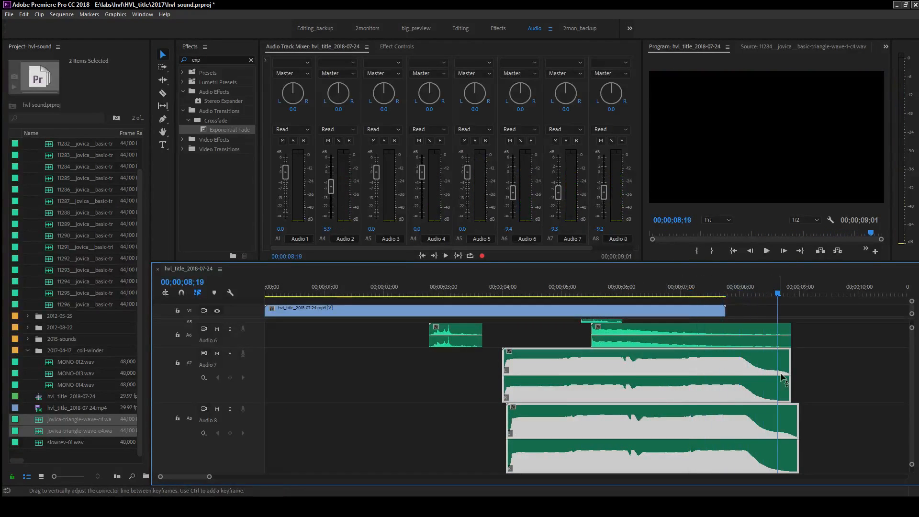
{"action": "left_click", "coordinate": [711, 290]}
{"action": "left_click_drag", "start_coordinate": [711, 289], "coordinate": [725, 293]}
{"action": "mouse_move", "coordinate": [748, 369]}
{"action": "left_mouse_down"}
{"action": "mouse_move", "coordinate": [729, 371]}
{"action": "mouse_move", "coordinate": [756, 372]}
{"action": "left_mouse_up"}
{"action": "left_click", "coordinate": [542, 331]}
- Add a volume keyframe at 00;00;04;01 to the triangle-wave clips on Audio 7 and Audio 8
{"action": "left_click_drag", "start_coordinate": [510, 289], "coordinate": [504, 288]}
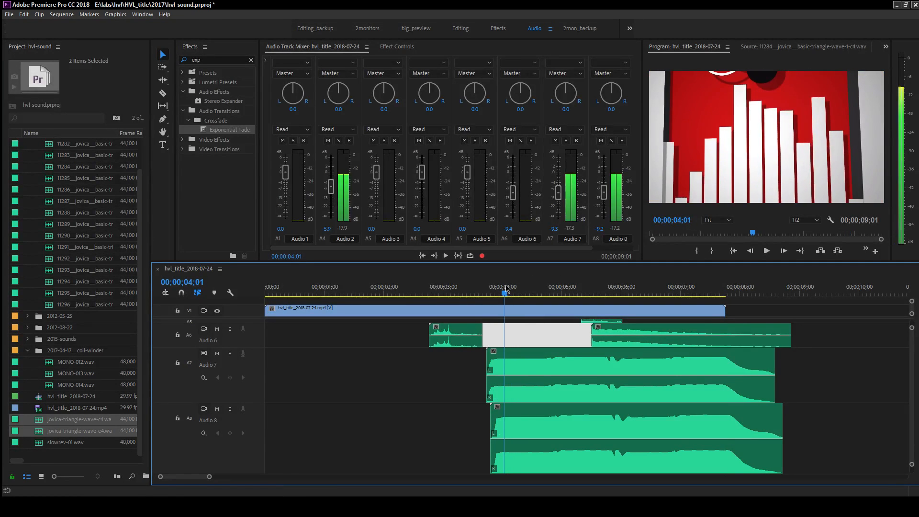
{"action": "left_click", "coordinate": [533, 380]}
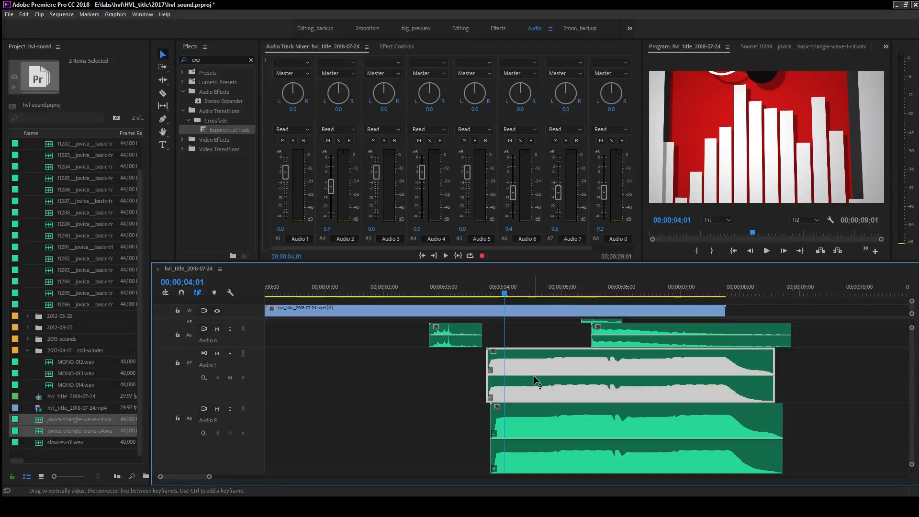
{"action": "key", "text": "p"}
{"action": "left_click", "coordinate": [504, 375]}
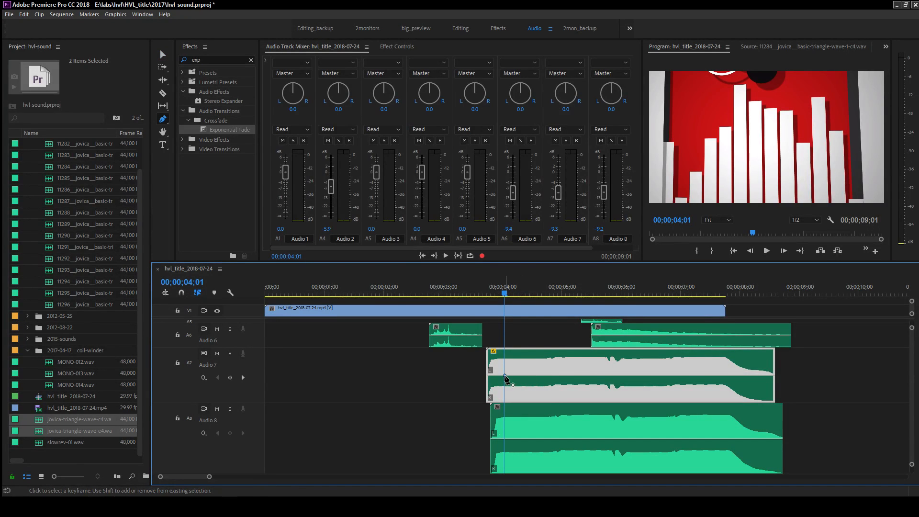
{"action": "left_click", "coordinate": [504, 438]}
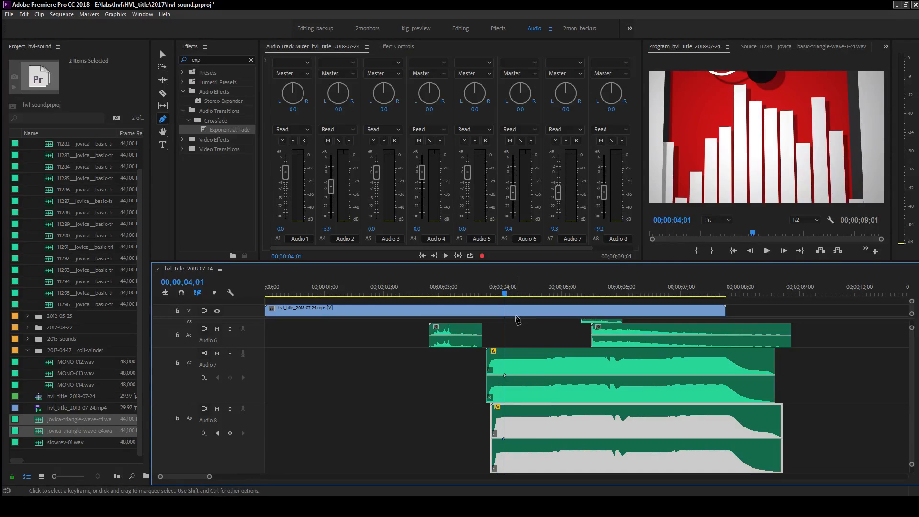
- Play on to 00;00;04;23 and add a second volume keyframe there on both triangle-wave clips
{"action": "key", "text": "space"}
{"action": "left_click_drag", "start_coordinate": [537, 300], "coordinate": [548, 302]}
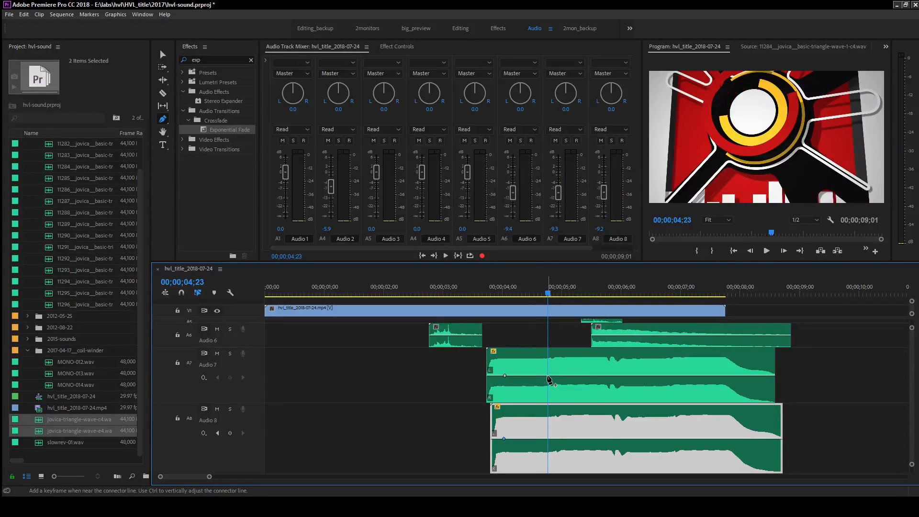
{"action": "left_click", "coordinate": [548, 376]}
{"action": "left_click", "coordinate": [548, 438]}
- Trim the starts of both triangle-wave clips to the first keyframes and lower those keyframes fully to create fade-ins
{"action": "key", "text": "v"}
{"action": "left_click_drag", "start_coordinate": [487, 359], "coordinate": [503, 358]}
{"action": "left_click_drag", "start_coordinate": [491, 421], "coordinate": [503, 421]}
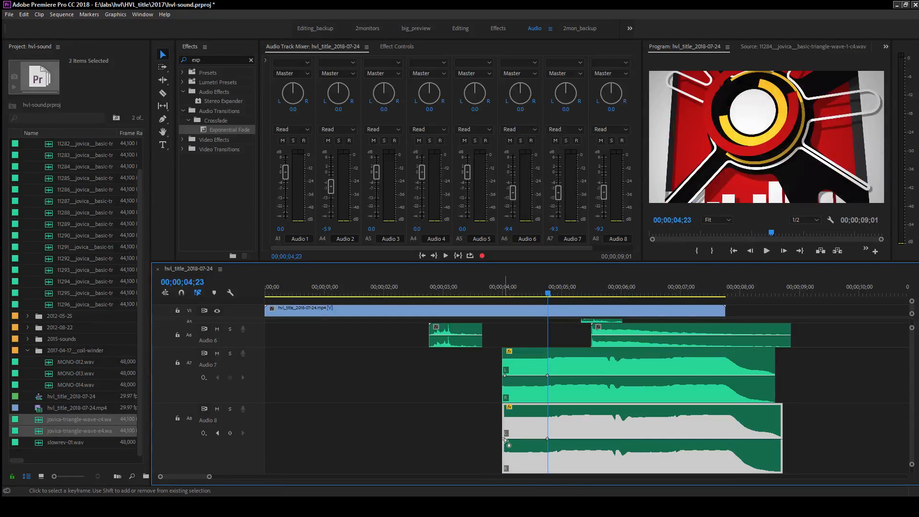
{"action": "left_click_drag", "start_coordinate": [504, 380], "coordinate": [500, 409]}
- Play back the fade-ins and shift both triangle-wave clips together about five frames earlier
{"action": "left_click", "coordinate": [498, 293]}
{"action": "key", "text": "space"}
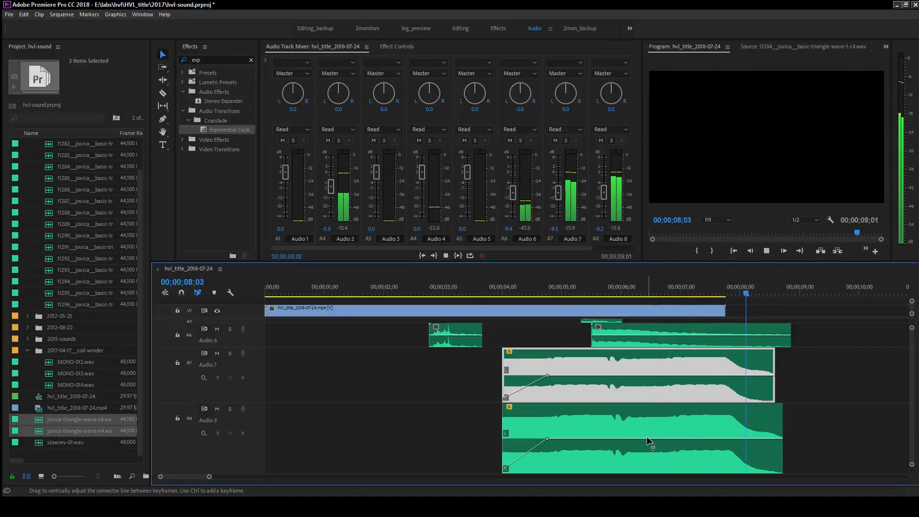
{"action": "left_click", "coordinate": [517, 289]}
{"action": "key", "text": "space"}
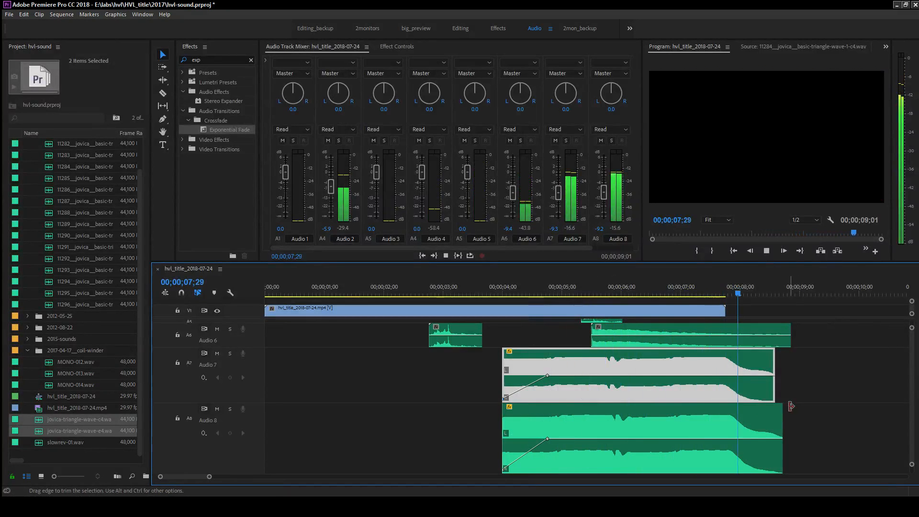
{"action": "key", "text": "space"}
{"action": "left_click", "coordinate": [631, 419], "text": "shift"}
{"action": "left_click_drag", "start_coordinate": [631, 419], "coordinate": [621, 419]}
- Play back the shifted clips and lengthen both fade-ins by moving their upper volume keyframes to 00;00;05;10
{"action": "left_click", "coordinate": [710, 293]}
{"action": "key", "text": "space"}
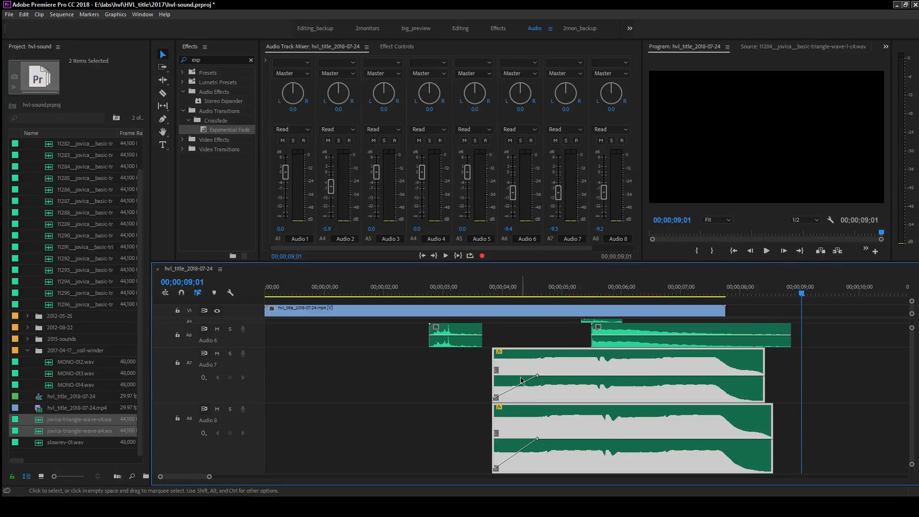
{"action": "left_click", "coordinate": [492, 288]}
{"action": "key", "text": "space"}
{"action": "key", "text": "space"}
{"action": "mouse_move", "coordinate": [580, 291]}
{"action": "left_mouse_down"}
{"action": "mouse_move", "coordinate": [558, 293]}
{"action": "mouse_move", "coordinate": [582, 295]}
{"action": "left_mouse_up"}
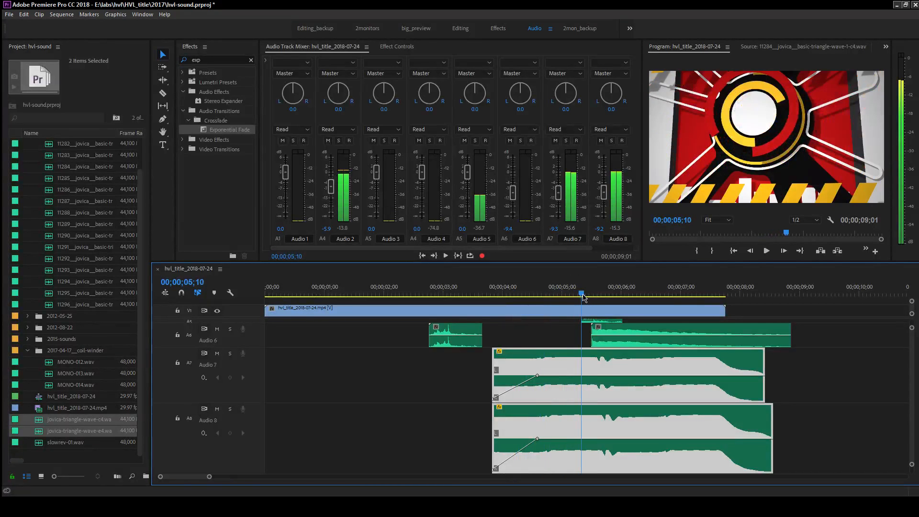
{"action": "left_click_drag", "start_coordinate": [537, 375], "coordinate": [580, 376]}
{"action": "left_click_drag", "start_coordinate": [537, 439], "coordinate": [581, 438]}
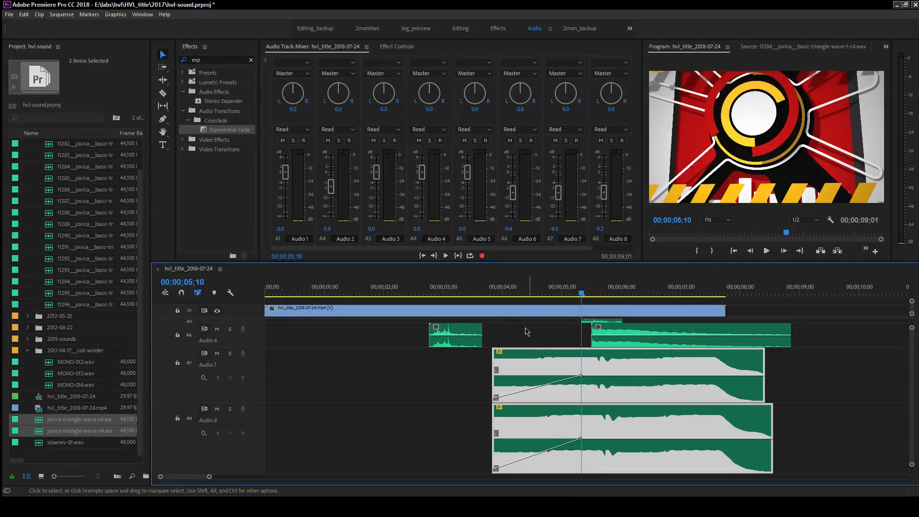
- Play the whole title sequence from the start to review the longer fade-ins, and save the project
{"action": "key", "text": "Up"}
{"action": "key", "text": "space"}
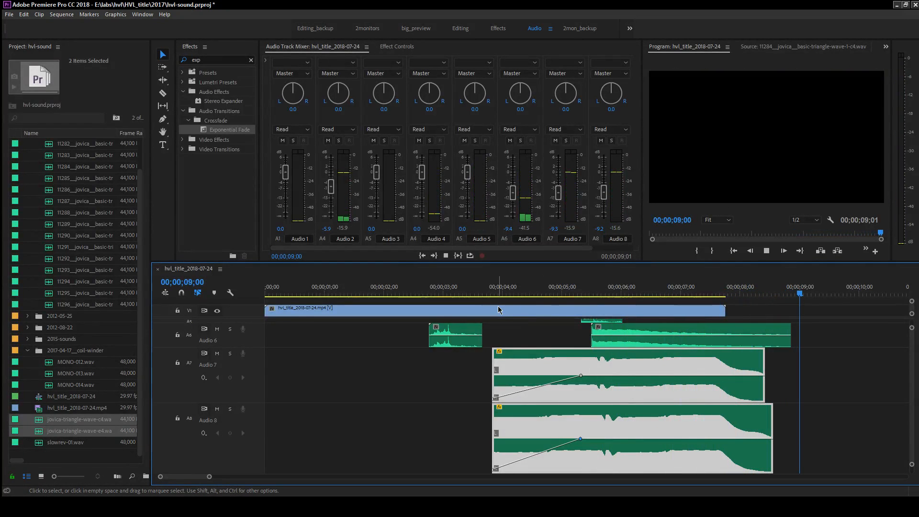
{"action": "key", "text": "Home"}
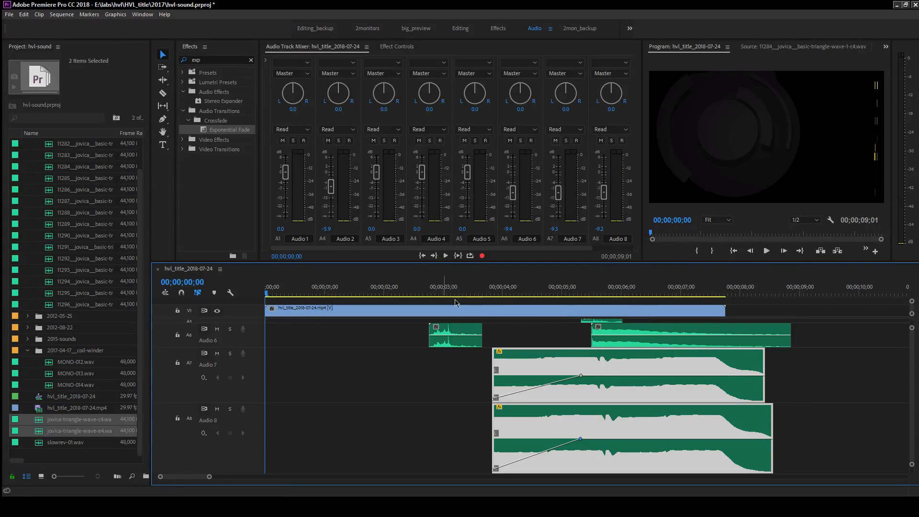
{"action": "left_click_drag", "start_coordinate": [246, 402], "coordinate": [247, 383]}
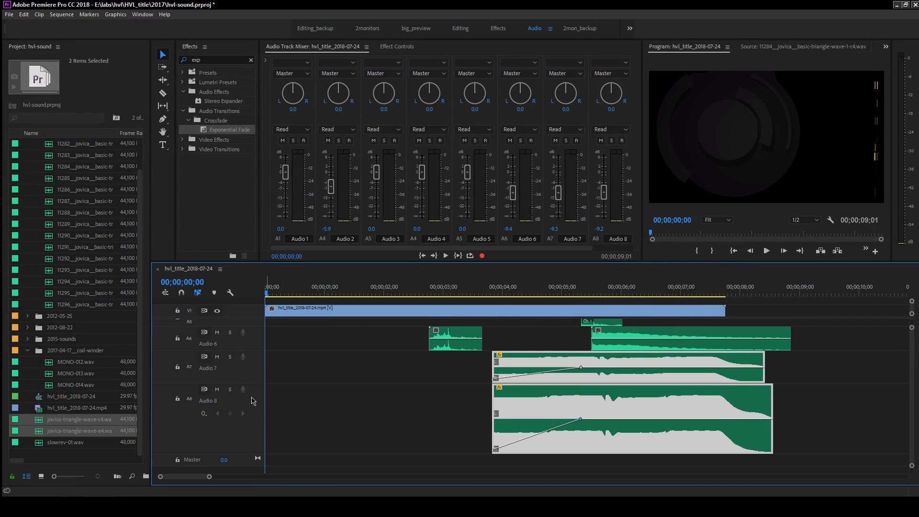
{"action": "scroll", "coordinate": [258, 454], "scroll_direction": "up", "scroll_amount": 3}
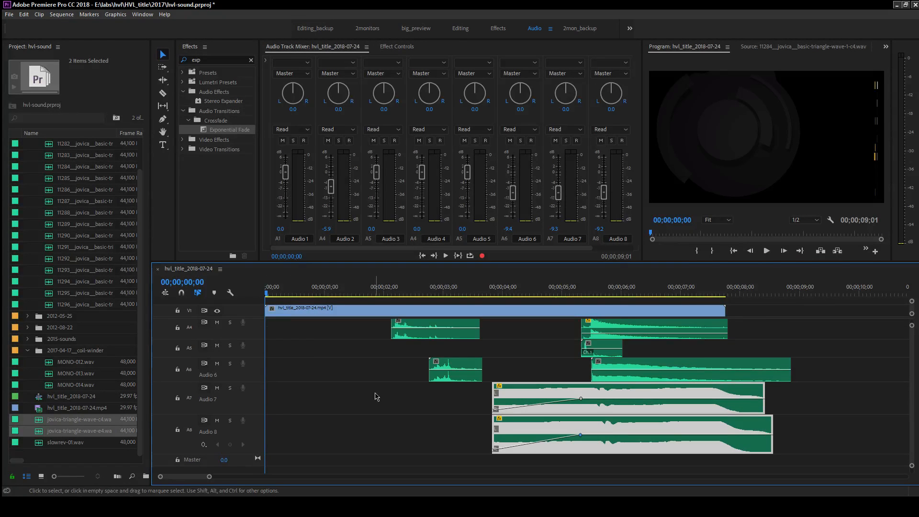
{"action": "key", "text": "space"}
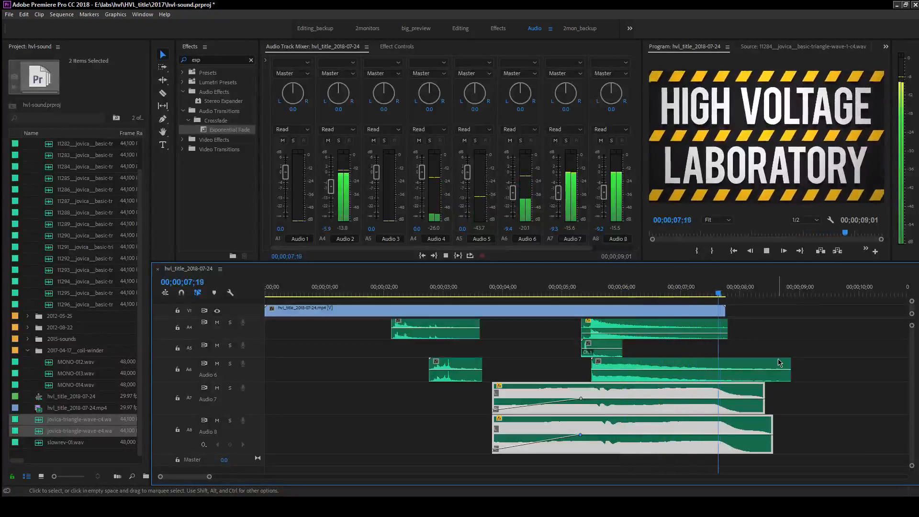
{"action": "key", "text": "space"}
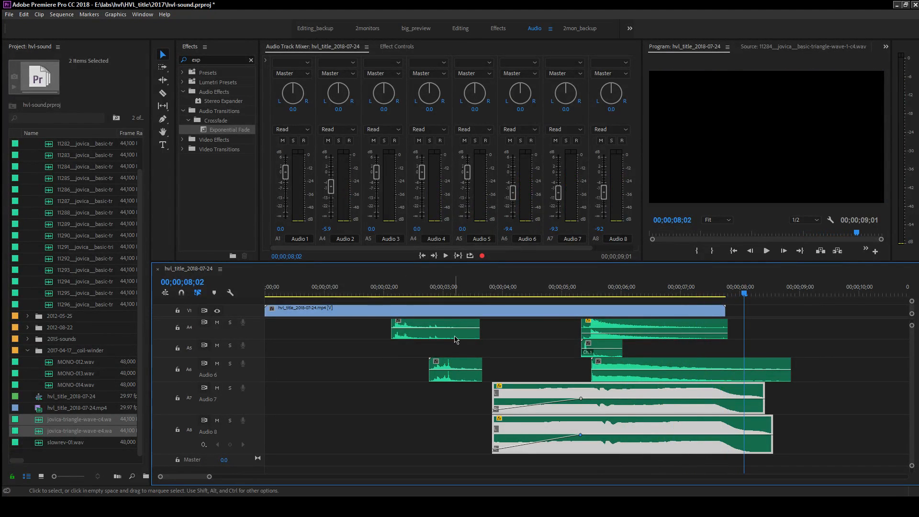
{"action": "key", "text": "Home"}
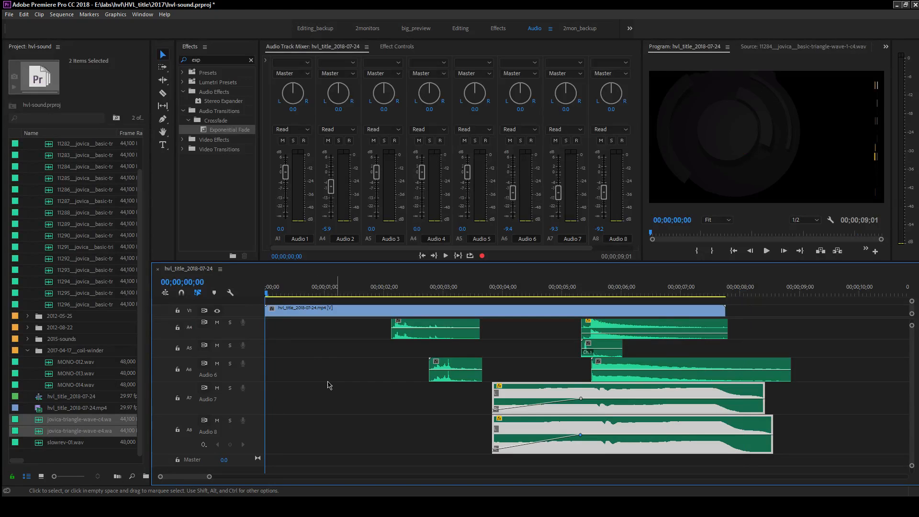
{"action": "scroll", "coordinate": [904, 391], "scroll_direction": "up", "scroll_amount": 4}
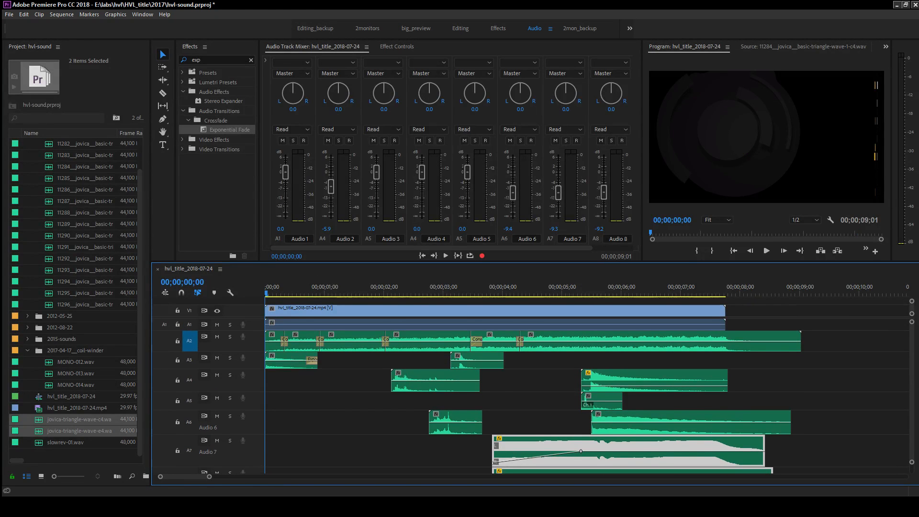
{"action": "key", "text": "ctrl+s"}
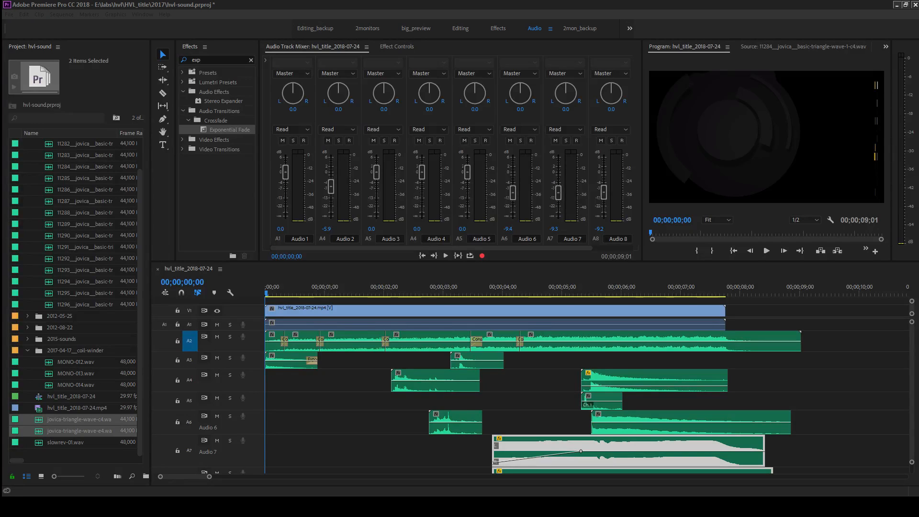
- Collapse the jovica basic-triangle bin in the project and look through the contents of the 2015-sounds bin
{"action": "left_click", "coordinate": [82, 293]}
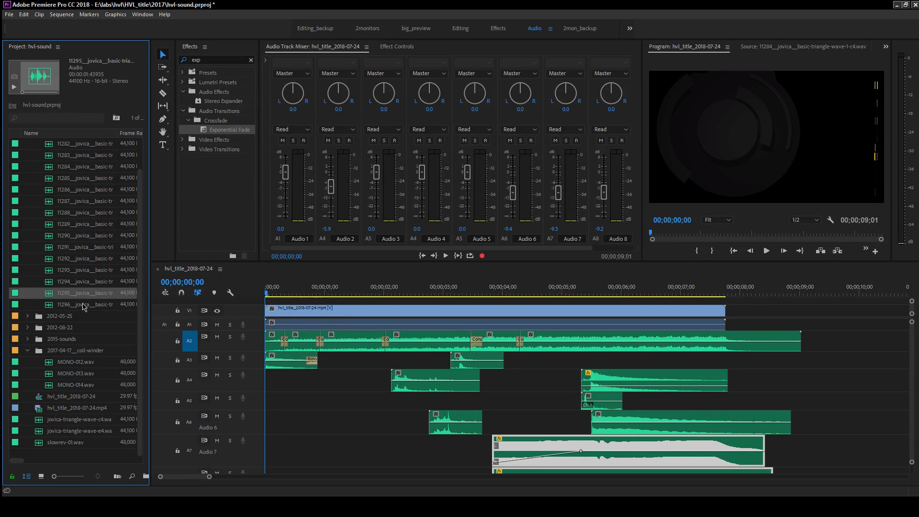
{"action": "scroll", "coordinate": [86, 311], "scroll_direction": "up", "scroll_amount": 1}
{"action": "scroll", "coordinate": [88, 317], "scroll_direction": "down", "scroll_amount": 1}
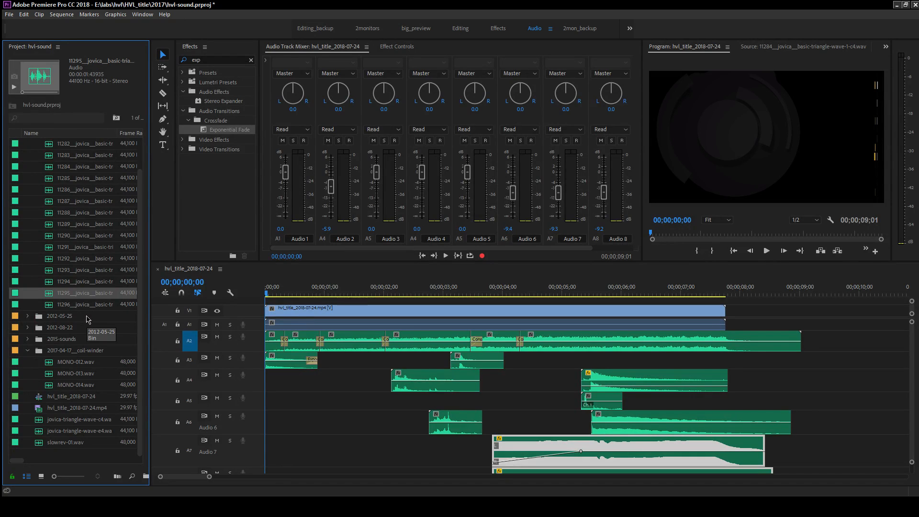
{"action": "scroll", "coordinate": [89, 321], "scroll_direction": "up", "scroll_amount": 1}
{"action": "left_click", "coordinate": [27, 145]}
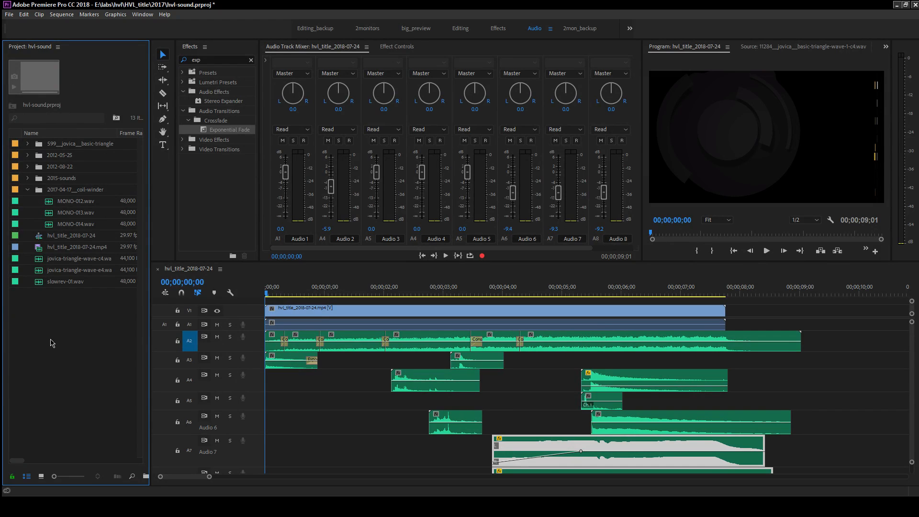
{"action": "left_click", "coordinate": [27, 178]}
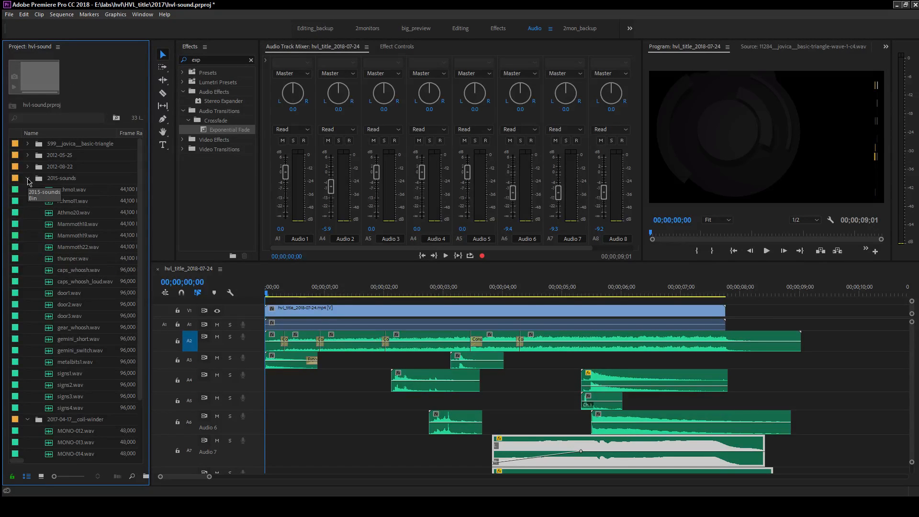
{"action": "left_click", "coordinate": [28, 179]}
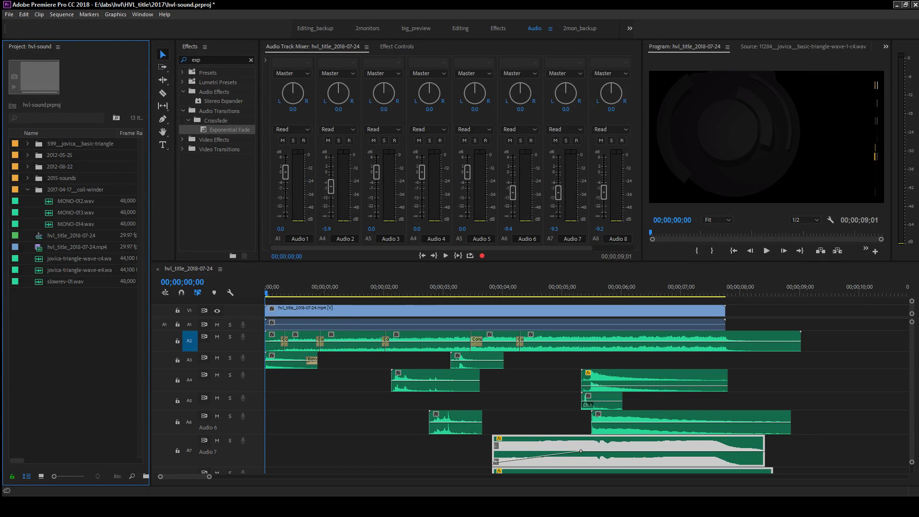
- Import the Thumper sounds folder into the project as a bin and dismiss the import failure report
{"action": "key", "text": "alt+Tab"}
{"action": "left_click_drag", "start_coordinate": [51, 296], "coordinate": [71, 319]}
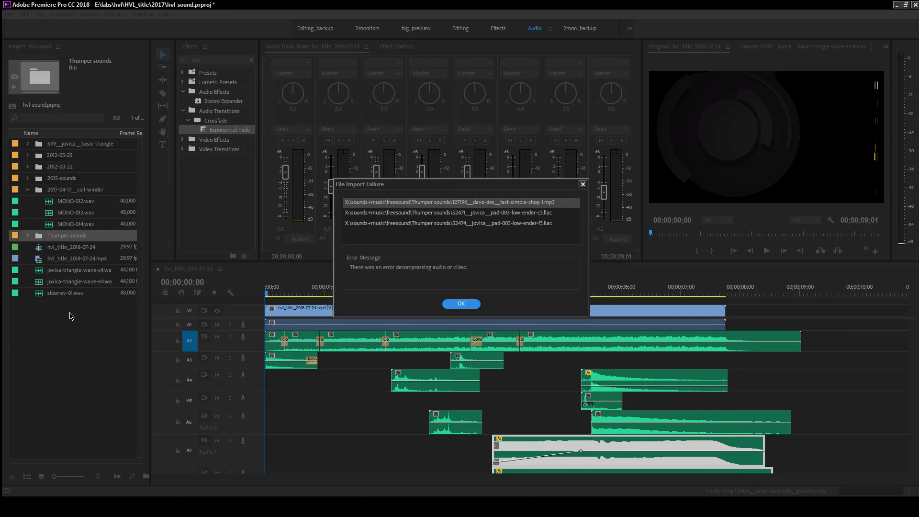
{"action": "left_click", "coordinate": [467, 307]}
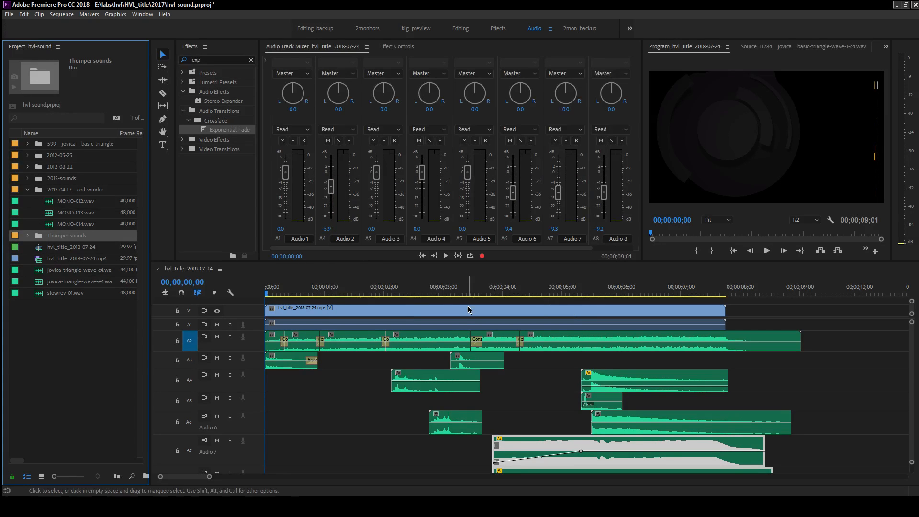
- Expand the Thumper sounds bin, widen its name column, and audition 12745__jovica__ep-1-c2.wav
{"action": "left_click", "coordinate": [28, 235]}
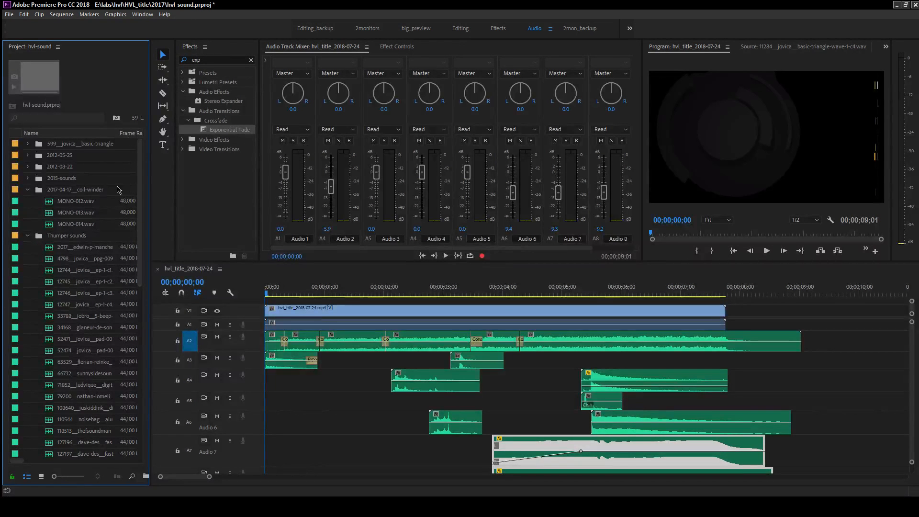
{"action": "left_click_drag", "start_coordinate": [116, 133], "coordinate": [126, 133]}
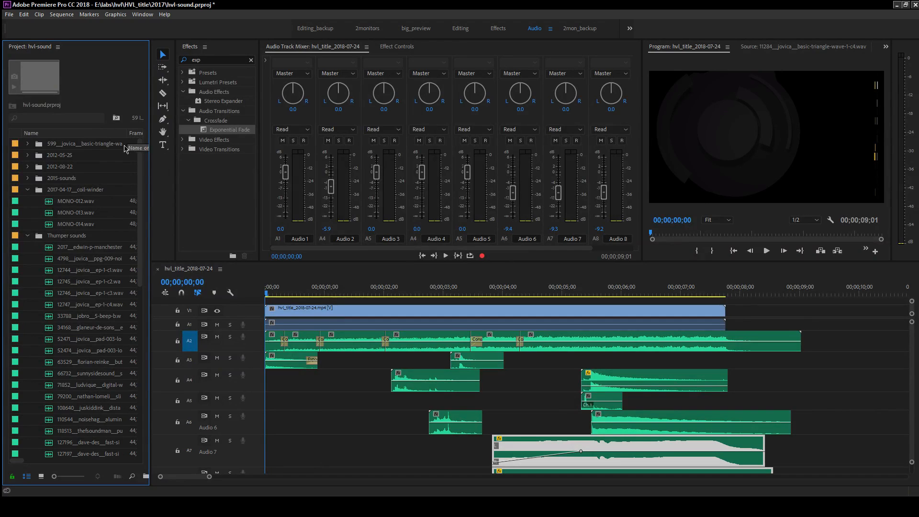
{"action": "double_click", "coordinate": [48, 282]}
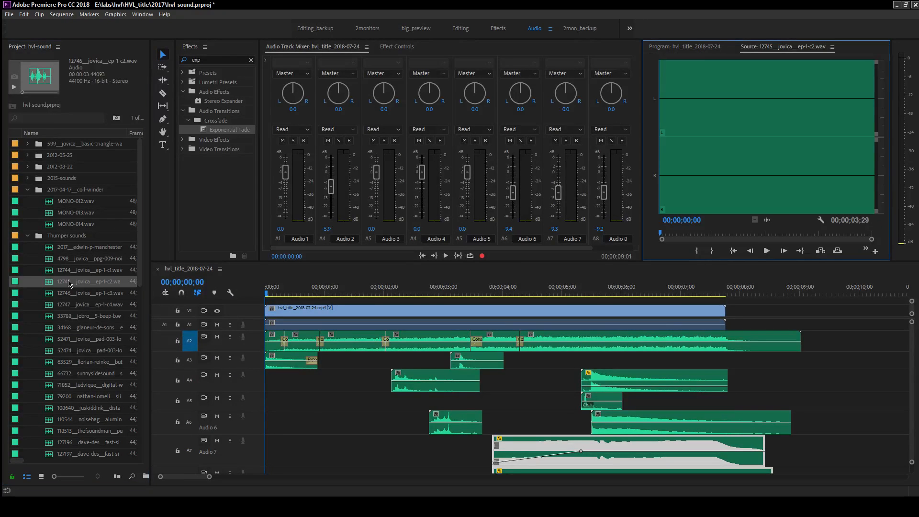
{"action": "key", "text": "space"}
{"action": "key", "text": "space"}
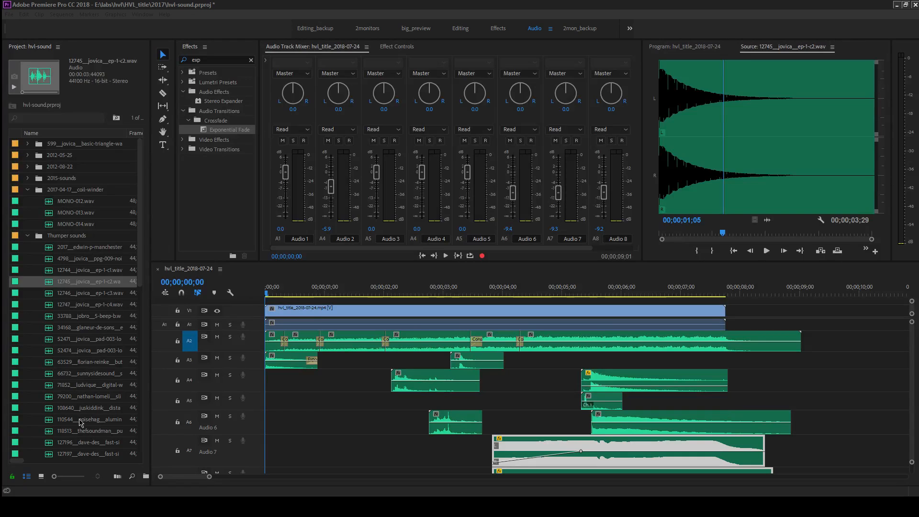
- Look through the imported Thumper sounds for the jovica pad-003 sounds and other candidates
{"action": "left_click", "coordinate": [109, 334]}
{"action": "scroll", "coordinate": [115, 336], "scroll_direction": "down", "scroll_amount": 4}
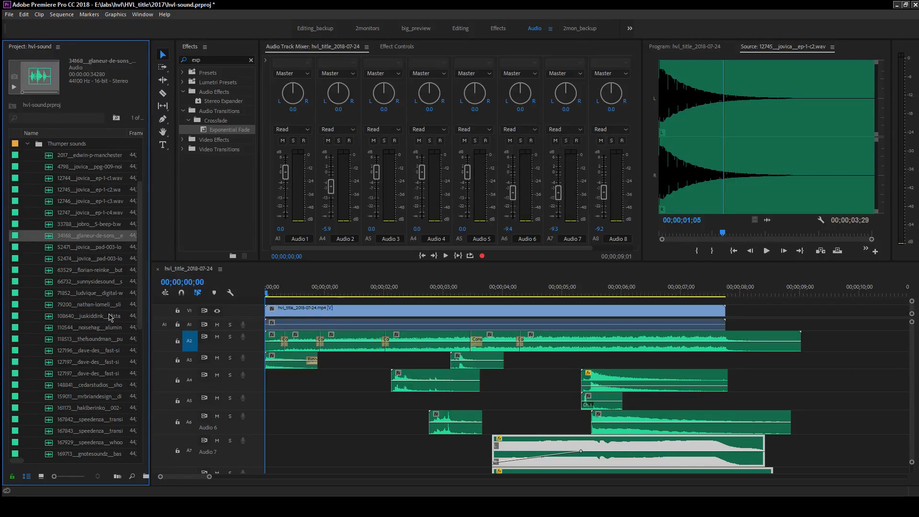
{"action": "scroll", "coordinate": [92, 268], "scroll_direction": "down", "scroll_amount": 1}
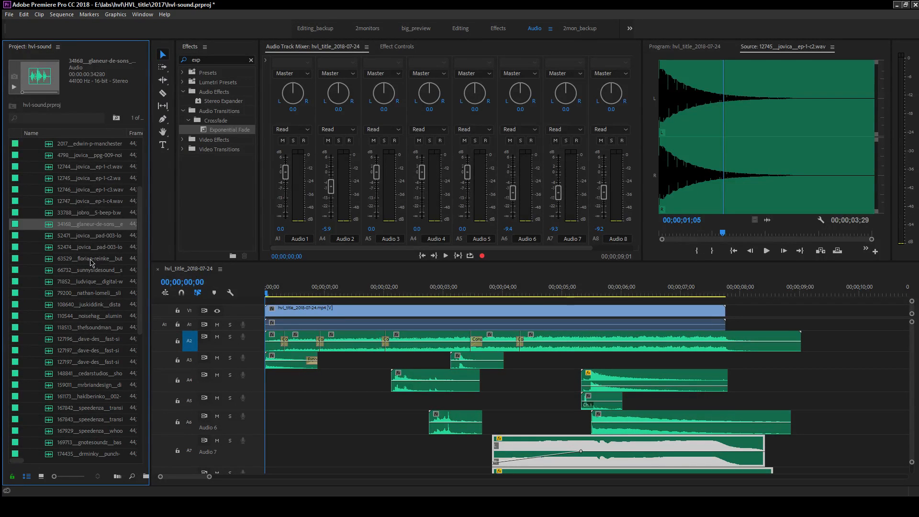
{"action": "left_click", "coordinate": [98, 237]}
{"action": "scroll", "coordinate": [99, 244], "scroll_direction": "down", "scroll_amount": 15}
{"action": "scroll", "coordinate": [100, 261], "scroll_direction": "down", "scroll_amount": 5}
{"action": "scroll", "coordinate": [99, 264], "scroll_direction": "up", "scroll_amount": 11}
{"action": "scroll", "coordinate": [96, 261], "scroll_direction": "up", "scroll_amount": 4}
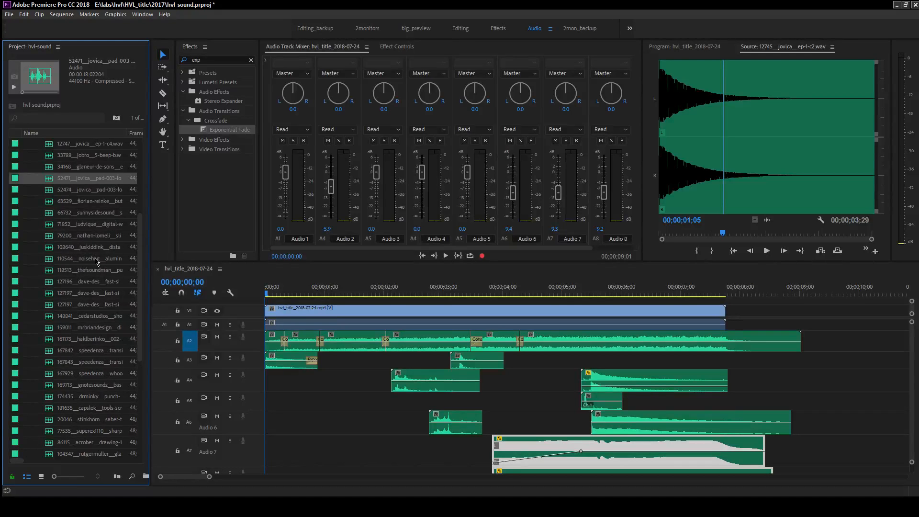
{"action": "scroll", "coordinate": [95, 263], "scroll_direction": "up", "scroll_amount": 2}
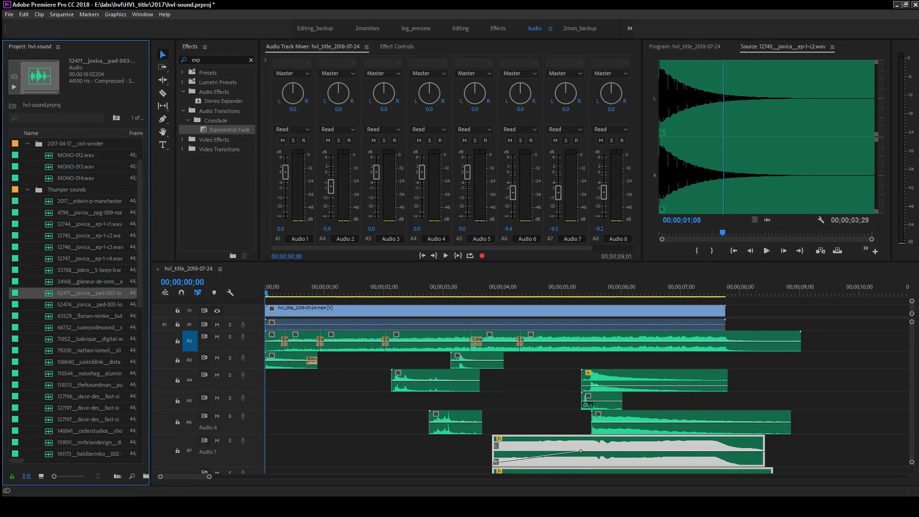
- Import the 52471 jovica pad-003 sound from the file folder and delete the duplicate from the Thumper sounds bin
{"action": "key", "text": "alt+Tab"}
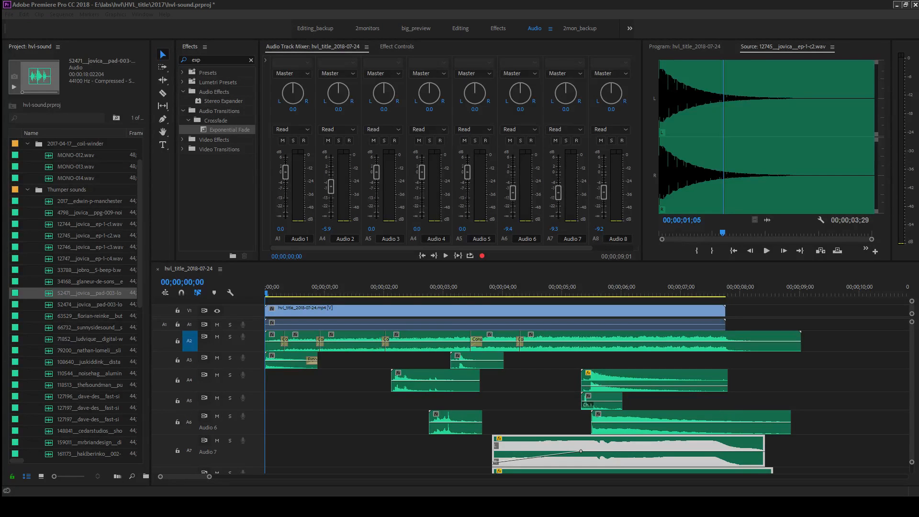
{"action": "left_click_drag", "start_coordinate": [10, 219], "coordinate": [68, 228]}
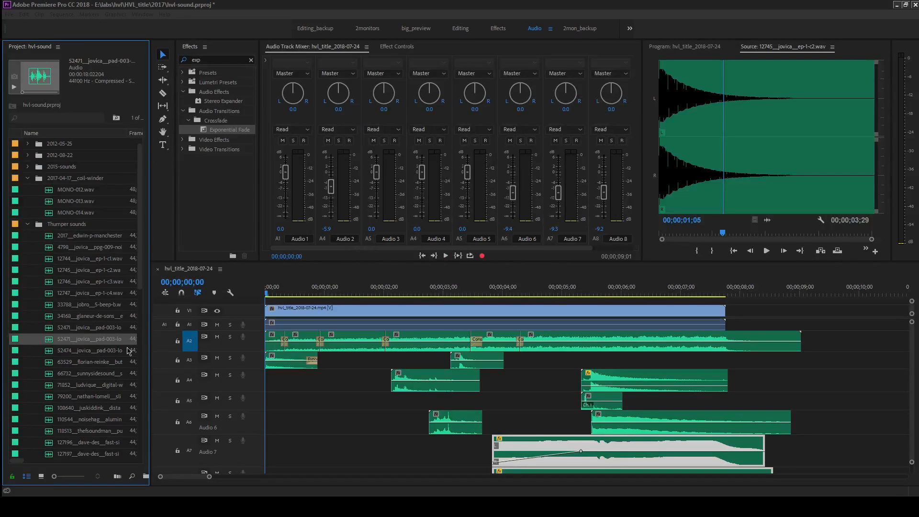
{"action": "left_click", "coordinate": [113, 347]}
{"action": "left_click", "coordinate": [111, 339]}
{"action": "key", "text": "Delete"}
- Open 52474__jovica__pad-003-low-ender-f3.mp3 from the Thumper sounds bin and audition it
{"action": "left_click", "coordinate": [97, 338]}
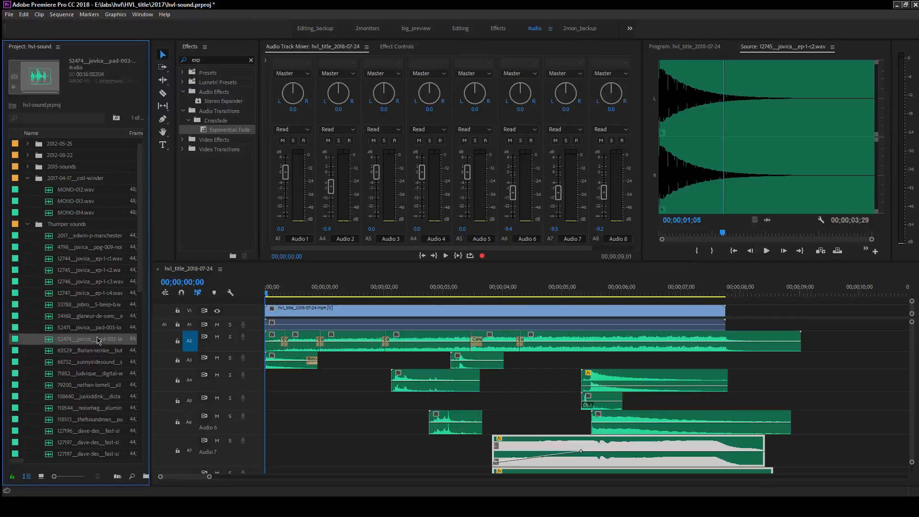
{"action": "double_click", "coordinate": [53, 342]}
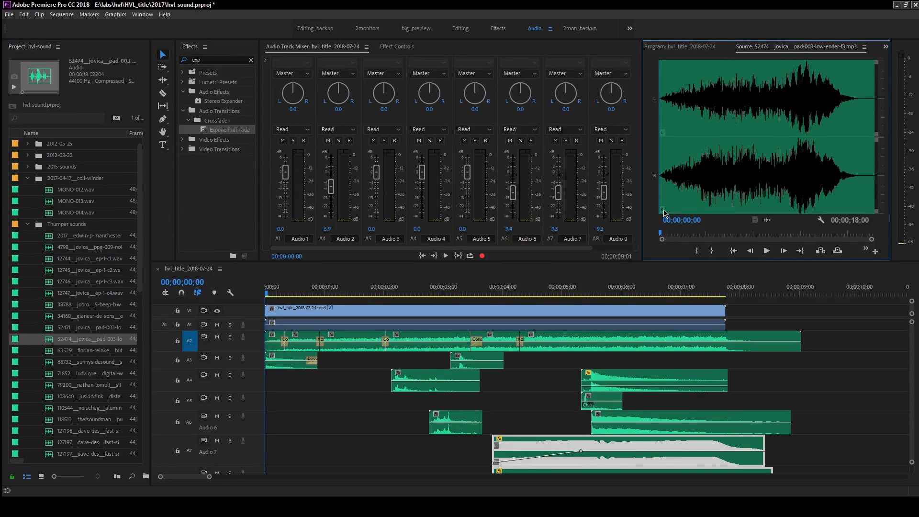
{"action": "key", "text": "space"}
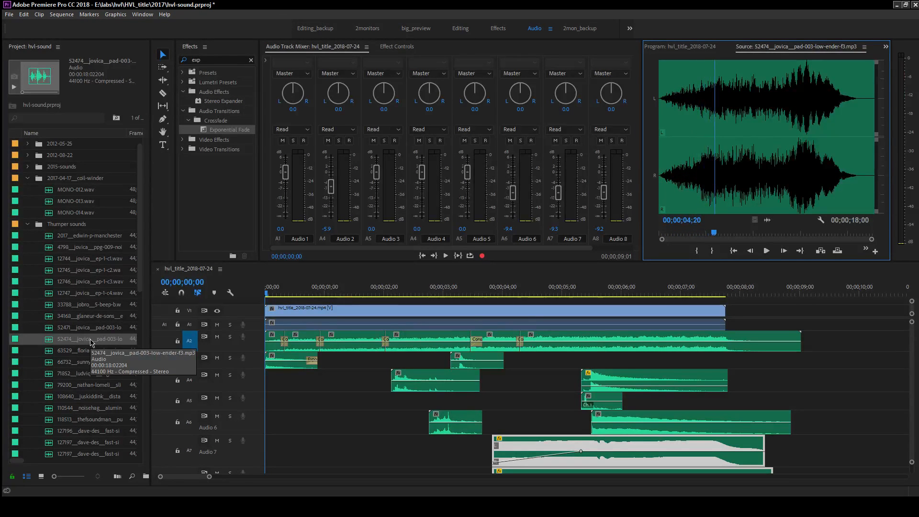
- Place the 52474 jovica pad-003 low-ender sound at the sequence start on a new audio track below Audio 8
{"action": "mouse_move", "coordinate": [91, 342]}
{"action": "left_mouse_down"}
{"action": "mouse_move", "coordinate": [268, 452]}
{"action": "mouse_move", "coordinate": [258, 484]}
{"action": "mouse_move", "coordinate": [279, 479]}
{"action": "mouse_move", "coordinate": [89, 339]}
{"action": "left_mouse_up"}
{"action": "scroll", "coordinate": [310, 425], "scroll_direction": "right", "scroll_amount": 6}
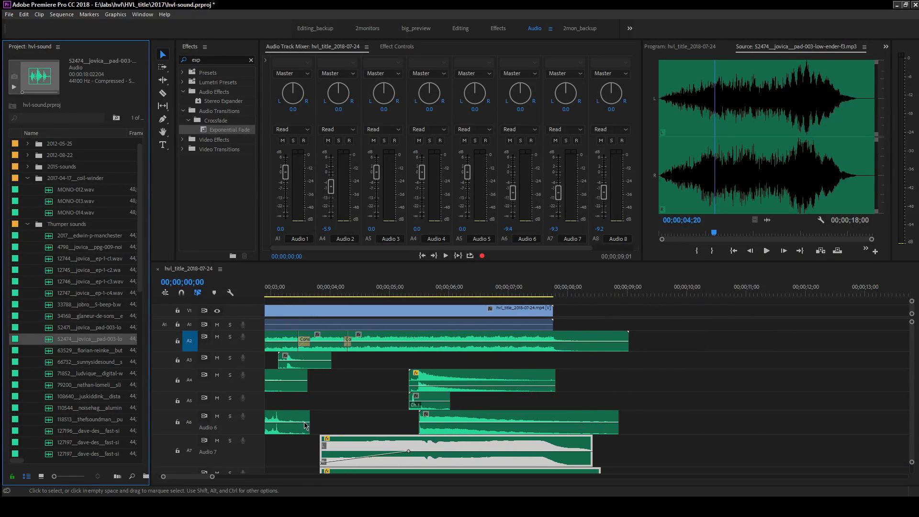
{"action": "scroll", "coordinate": [288, 419], "scroll_direction": "left", "scroll_amount": 6}
{"action": "scroll", "coordinate": [277, 396], "scroll_direction": "down", "scroll_amount": 3}
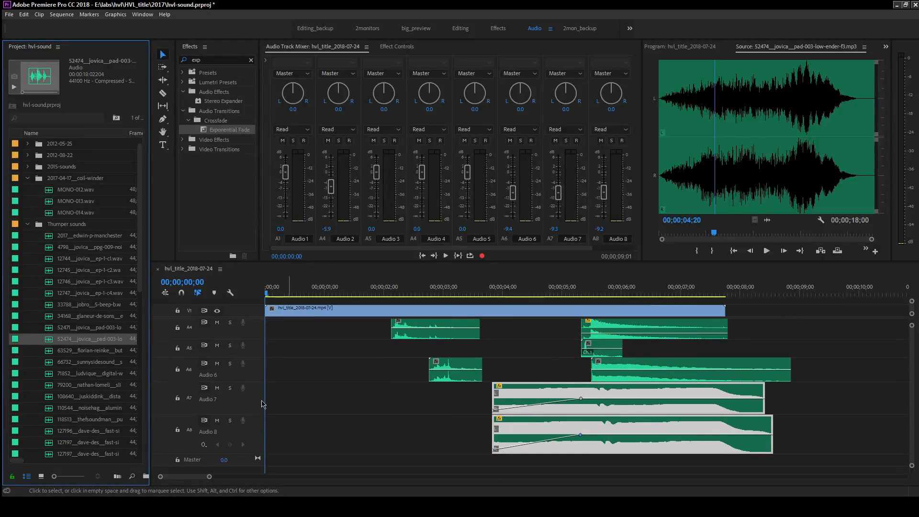
{"action": "left_click_drag", "start_coordinate": [76, 334], "coordinate": [261, 472]}
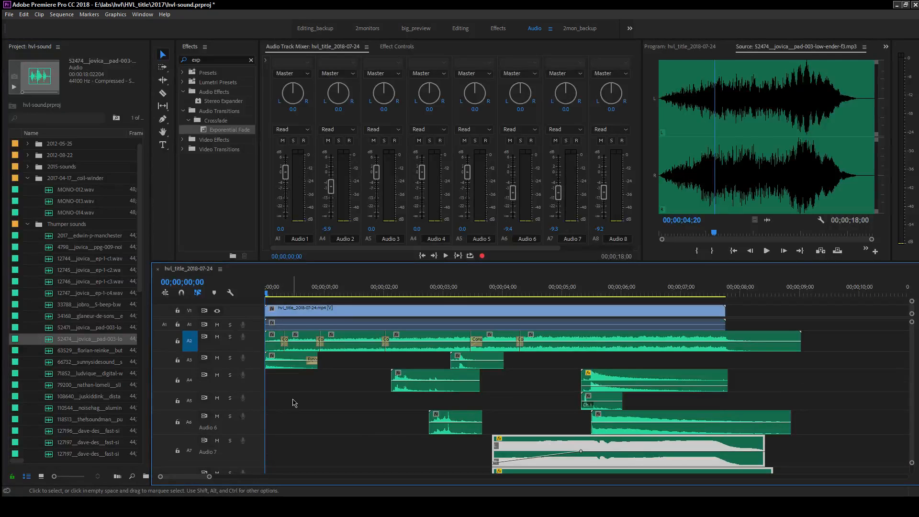
- Play the title sequence from the start to hear the added pad sound with the other tracks
{"action": "scroll", "coordinate": [293, 407], "scroll_direction": "down", "scroll_amount": 3}
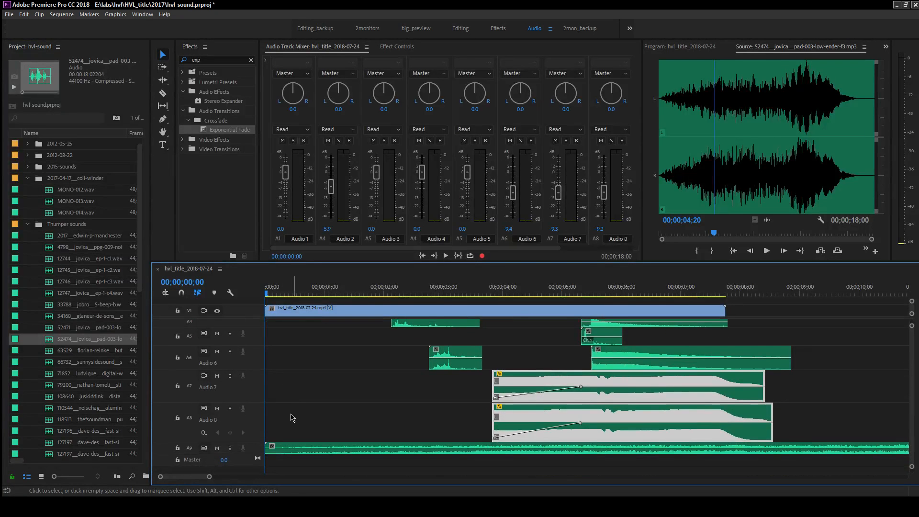
{"action": "key", "text": "space"}
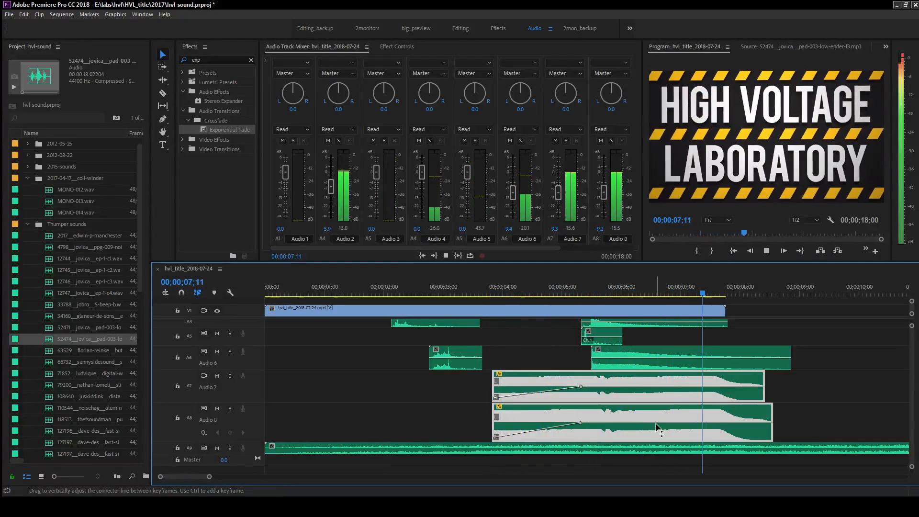
{"action": "key", "text": "space"}
- Enlarge the Audio 9 track and keyframe a fade-out on the pad from 00;00;07;21 to the end of the Audio 8 clip
{"action": "left_click", "coordinate": [724, 292]}
{"action": "left_click_drag", "start_coordinate": [726, 293], "coordinate": [723, 292]}
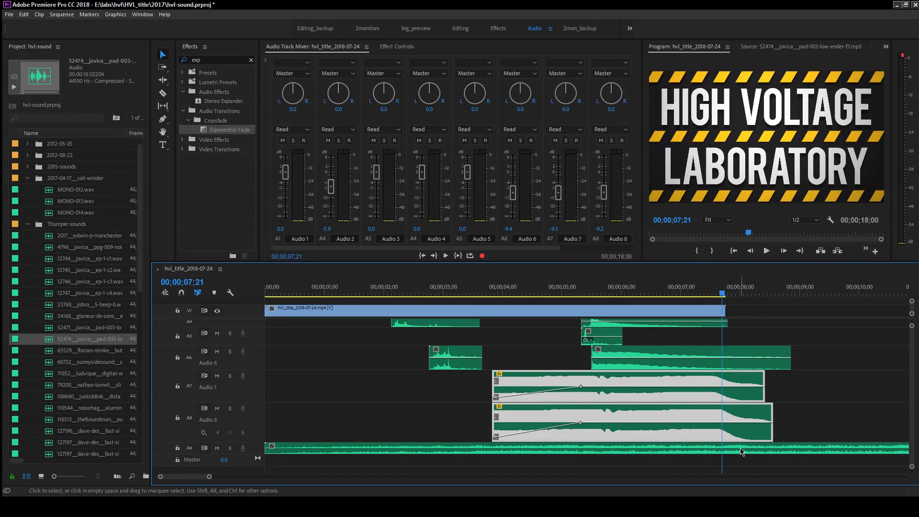
{"action": "left_click_drag", "start_coordinate": [250, 453], "coordinate": [250, 473]}
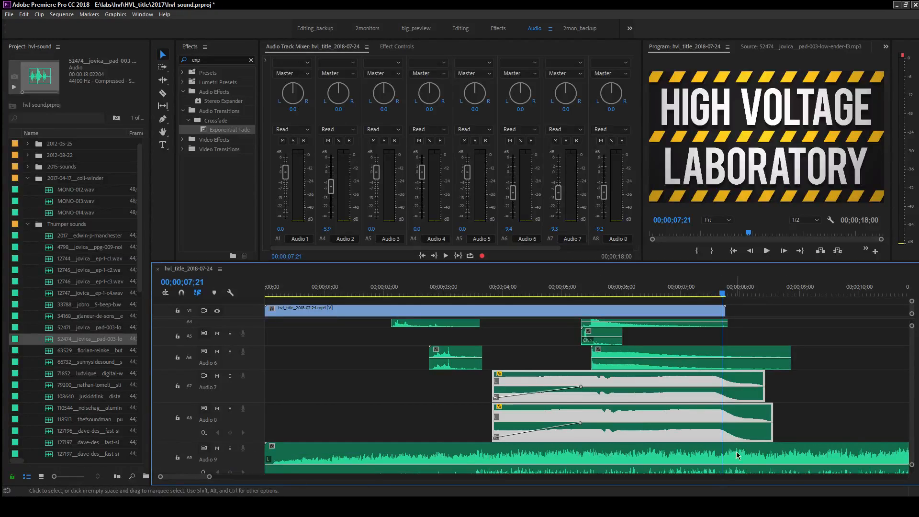
{"action": "scroll", "coordinate": [862, 391], "scroll_direction": "down", "scroll_amount": 4}
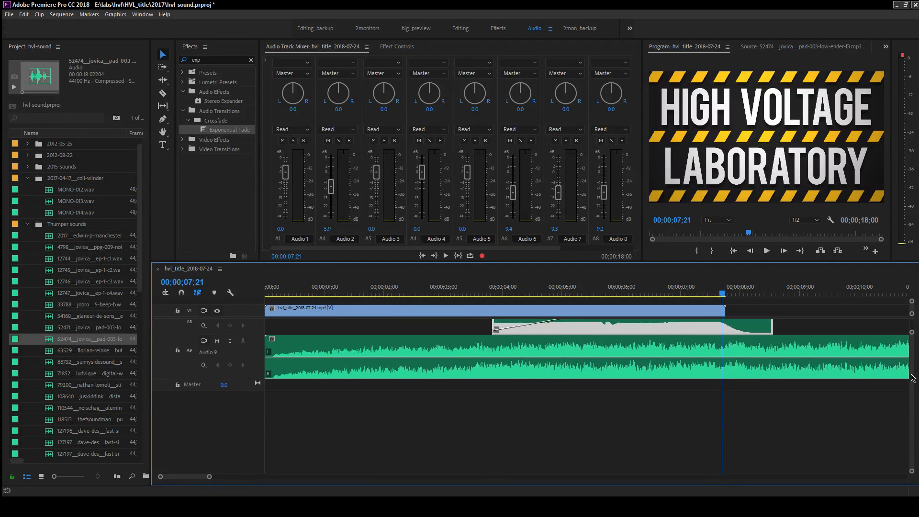
{"action": "key", "text": "p"}
{"action": "left_click", "coordinate": [721, 357]}
{"action": "left_click_drag", "start_coordinate": [755, 358], "coordinate": [771, 375]}
- Cut the Audio 9 pad clip level with the end of the Audio 8 clip and delete the remainder
{"action": "key", "text": "c"}
{"action": "left_click", "coordinate": [773, 367]}
{"action": "key", "text": "v"}
{"action": "left_click", "coordinate": [797, 368]}
{"action": "key", "text": "Delete"}
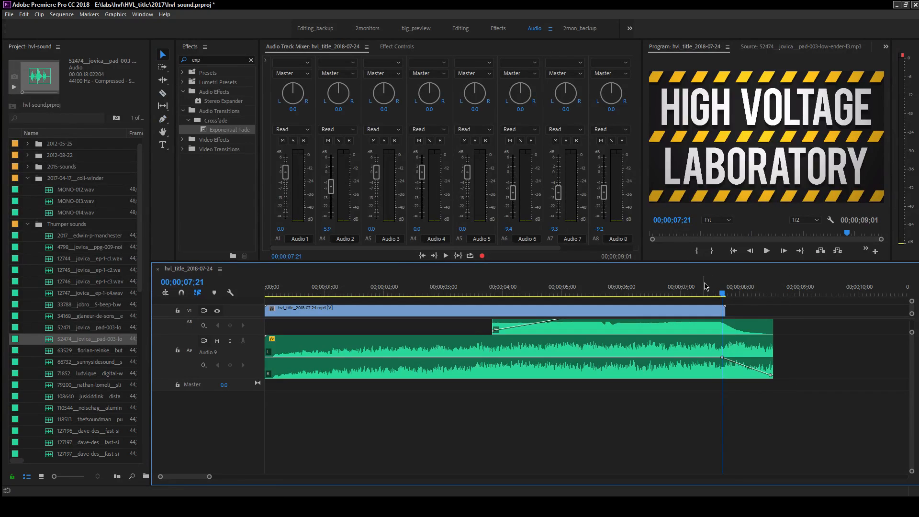
- Play the pad's ending, move its upper fade keyframe earlier to about 00;00;07;06, and add a low middle keyframe near 00;00;07;27
{"action": "key", "text": "space"}
{"action": "left_click_drag", "start_coordinate": [722, 357], "coordinate": [694, 357]}
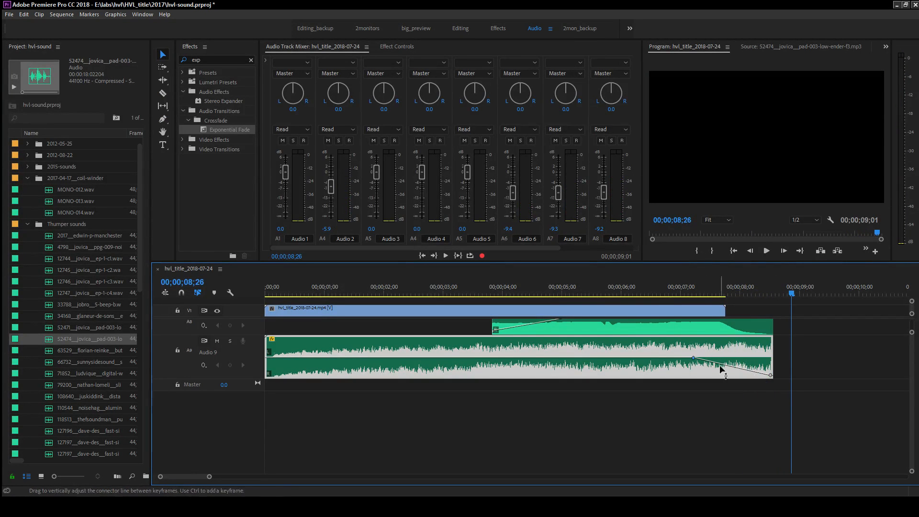
{"action": "left_click_drag", "start_coordinate": [770, 375], "coordinate": [734, 370]}
{"action": "key", "text": "p"}
{"action": "left_click_drag", "start_coordinate": [770, 371], "coordinate": [735, 372]}
- Play back the end of the title sequence repeatedly to check the pad's reshaped fade-out
{"action": "left_click", "coordinate": [668, 281]}
{"action": "key", "text": "space"}
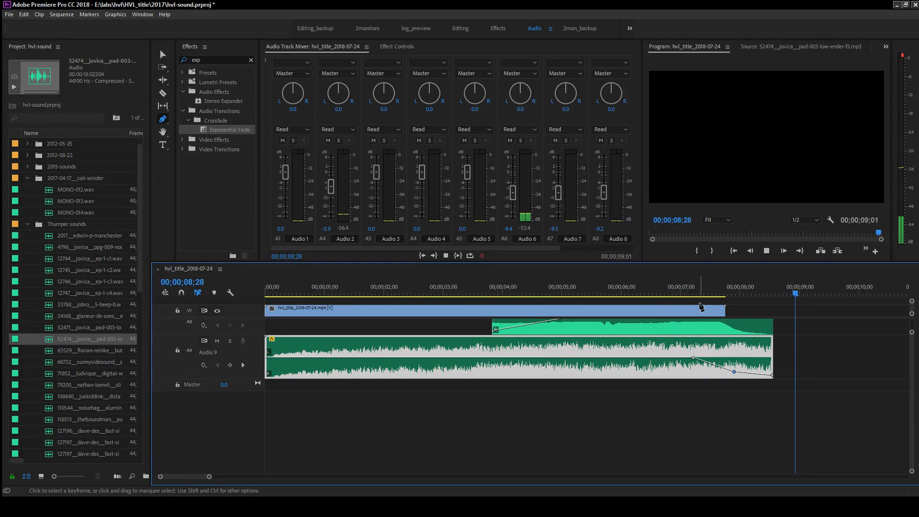
{"action": "key", "text": "space"}
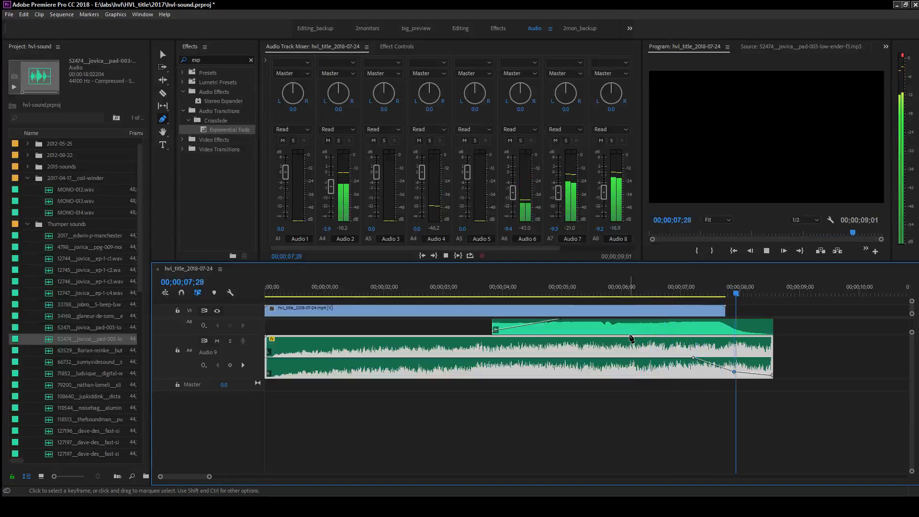
{"action": "key", "text": "space"}
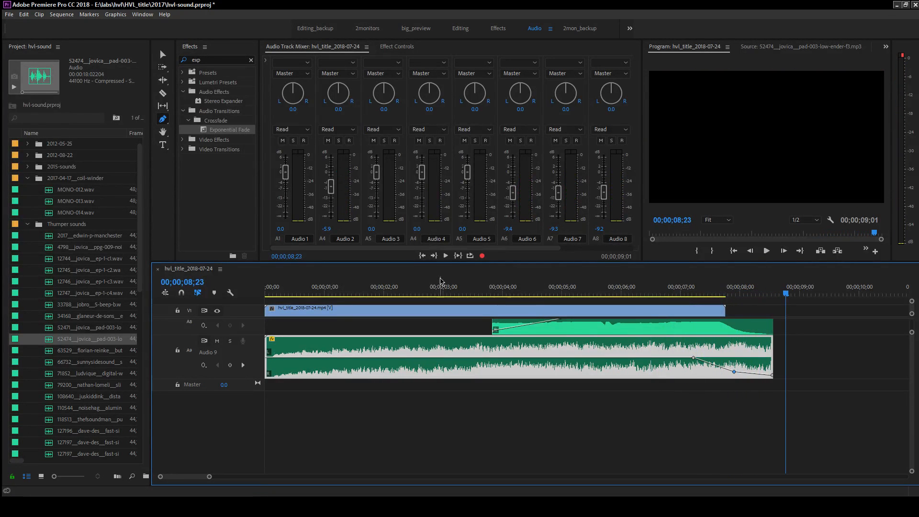
- Deselect the pad clip, look over all the audio tracks, and move the playhead to 00;00;05;15
{"action": "left_click", "coordinate": [483, 380]}
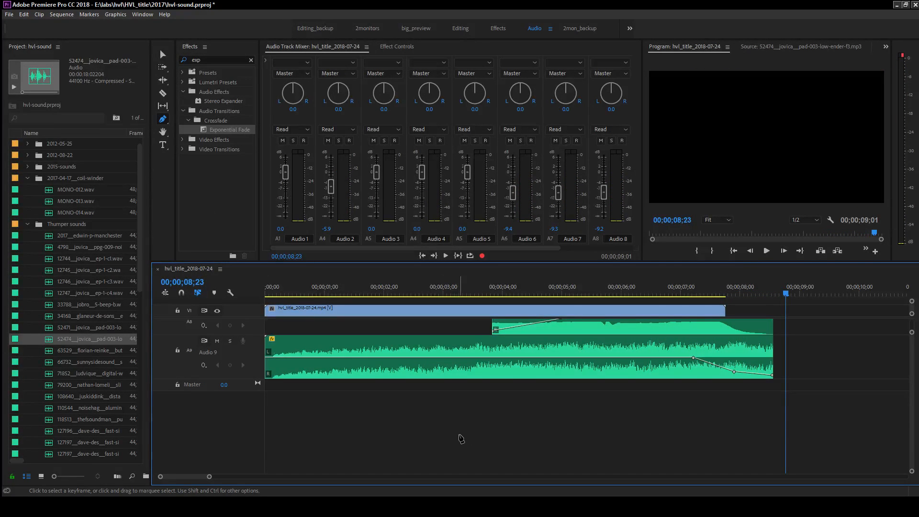
{"action": "key", "text": "v"}
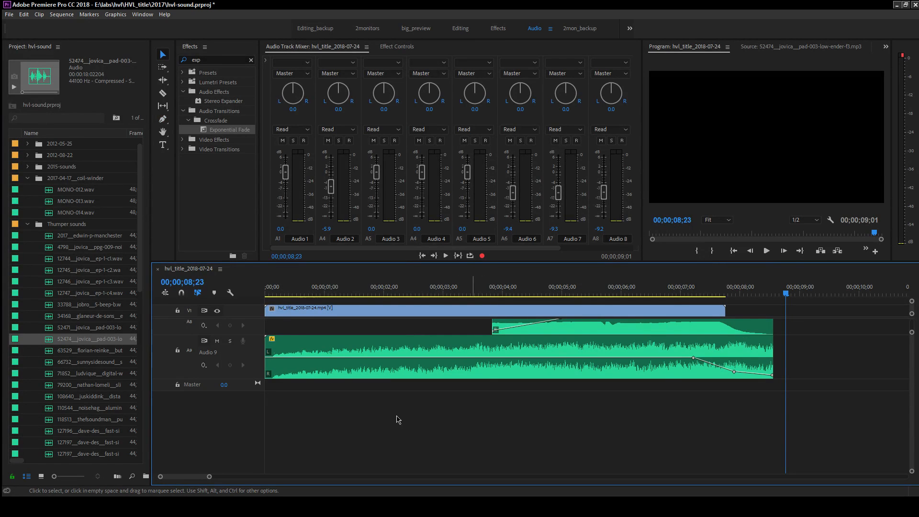
{"action": "scroll", "coordinate": [913, 414], "scroll_direction": "up", "scroll_amount": 5}
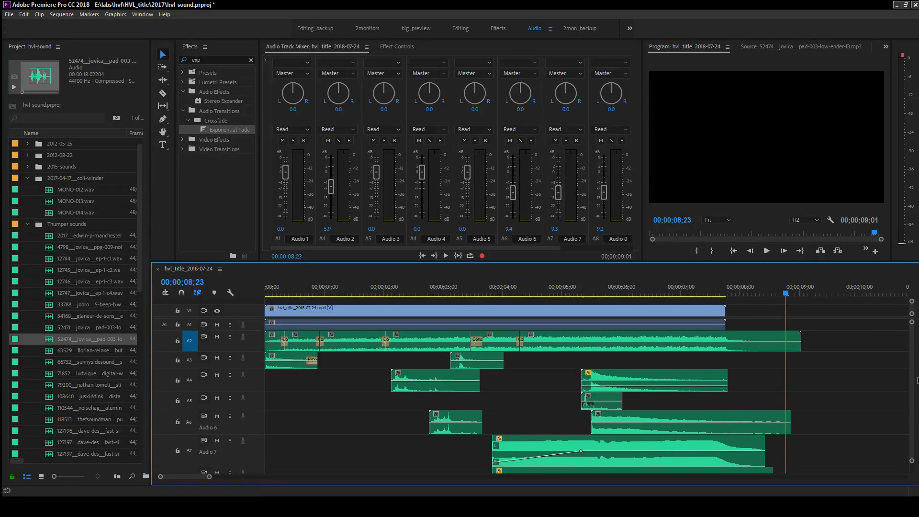
{"action": "scroll", "coordinate": [915, 395], "scroll_direction": "down", "scroll_amount": 5}
{"action": "scroll", "coordinate": [915, 399], "scroll_direction": "up", "scroll_amount": 5}
{"action": "scroll", "coordinate": [913, 410], "scroll_direction": "down", "scroll_amount": 5}
{"action": "mouse_move", "coordinate": [582, 293]}
{"action": "left_mouse_down"}
{"action": "mouse_move", "coordinate": [600, 293]}
{"action": "mouse_move", "coordinate": [573, 301]}
{"action": "mouse_move", "coordinate": [608, 298]}
{"action": "mouse_move", "coordinate": [592, 298]}
{"action": "left_mouse_up"}
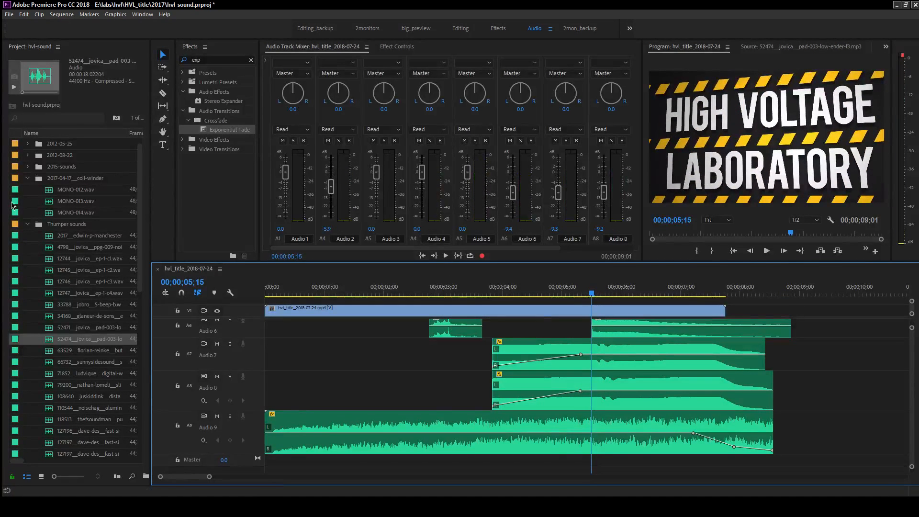
- Look through the Thumper sounds bin for another sound effect and save the project
{"action": "left_click", "coordinate": [70, 304]}
{"action": "scroll", "coordinate": [79, 316], "scroll_direction": "down", "scroll_amount": 10}
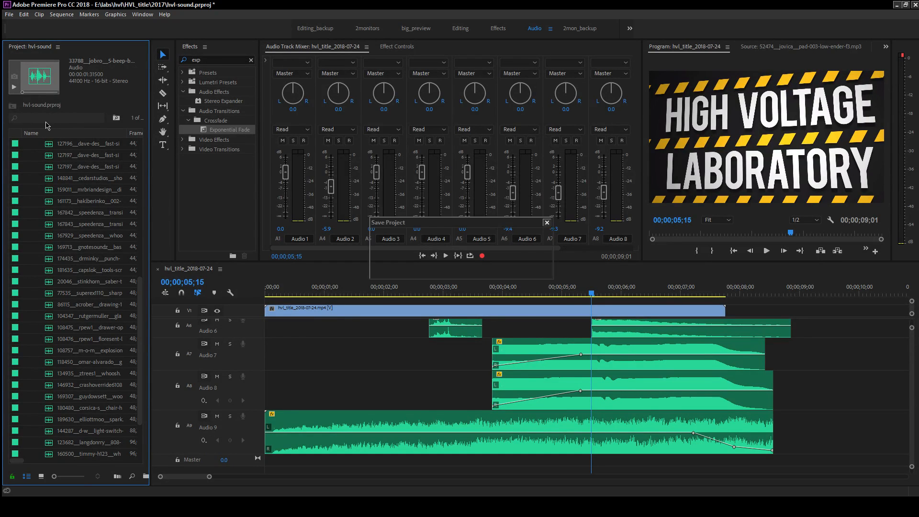
{"action": "scroll", "coordinate": [51, 219], "scroll_direction": "up", "scroll_amount": 4}
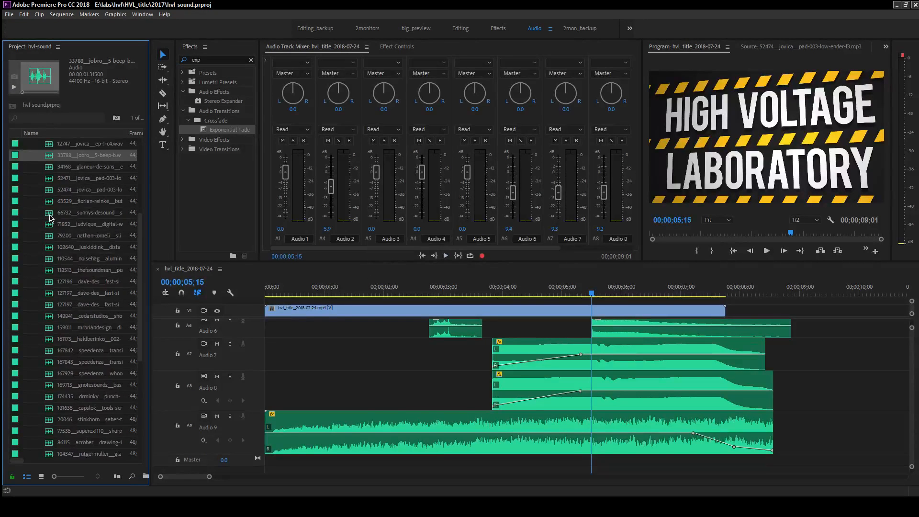
{"action": "scroll", "coordinate": [51, 218], "scroll_direction": "up", "scroll_amount": 2}
{"action": "left_click", "coordinate": [116, 117]}
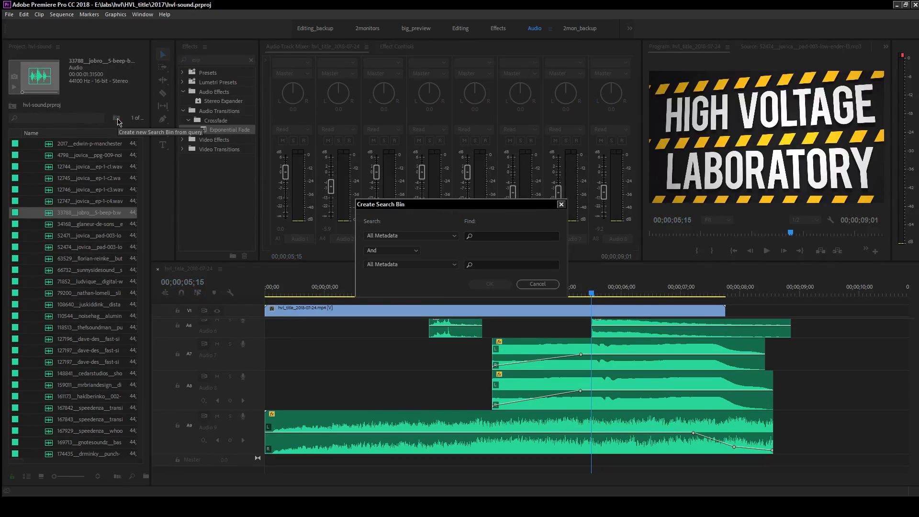
{"action": "left_click", "coordinate": [537, 284]}
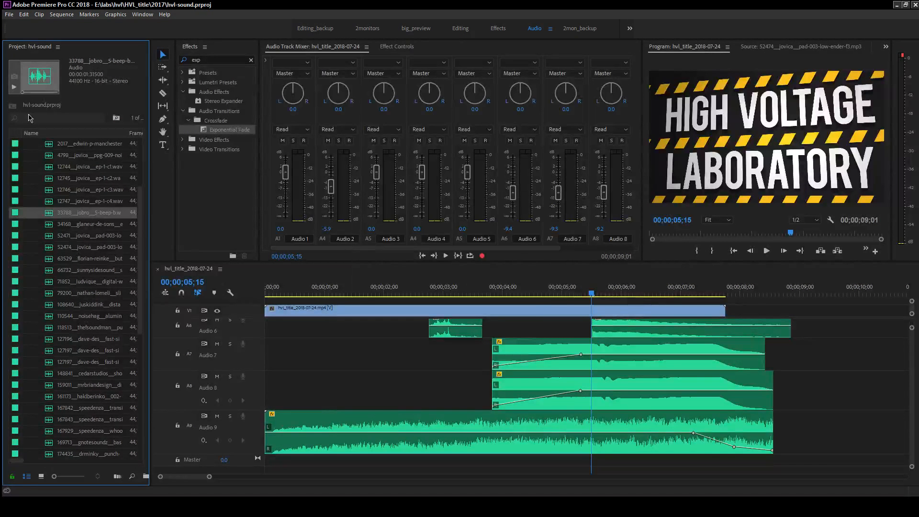
{"action": "key", "text": "a"}
{"action": "key", "text": "f"}
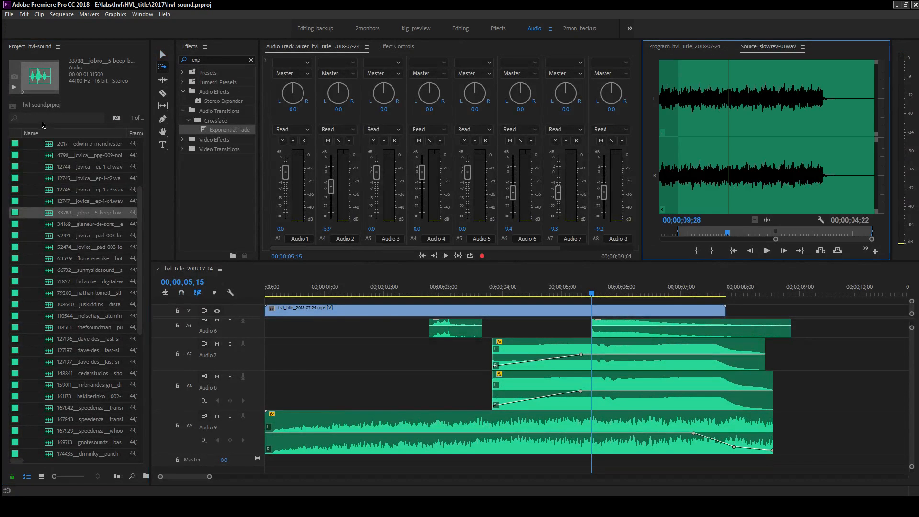
- Show the sequence's program picture again and collapse the Thumper sounds bin in the project
{"action": "left_click", "coordinate": [669, 47]}
{"action": "left_click", "coordinate": [37, 51]}
{"action": "left_click", "coordinate": [15, 120]}
{"action": "right_click", "coordinate": [26, 171]}
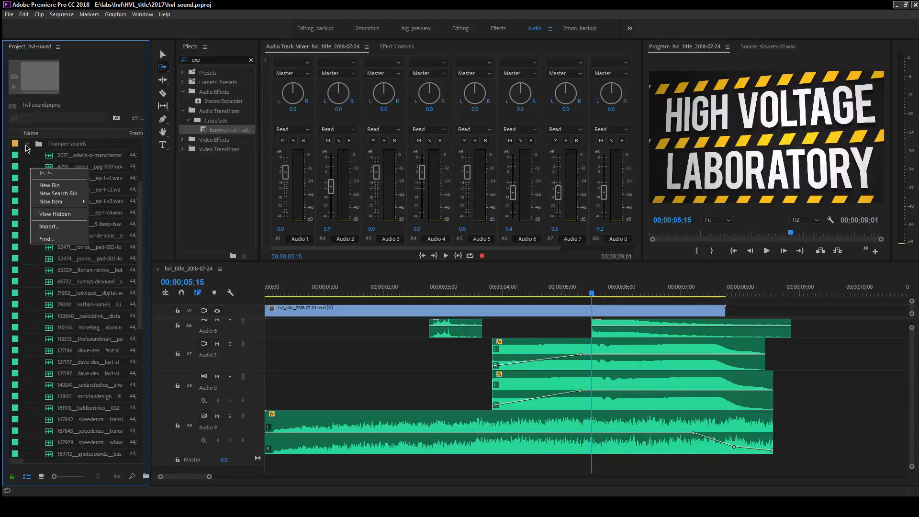
{"action": "left_click", "coordinate": [26, 148]}
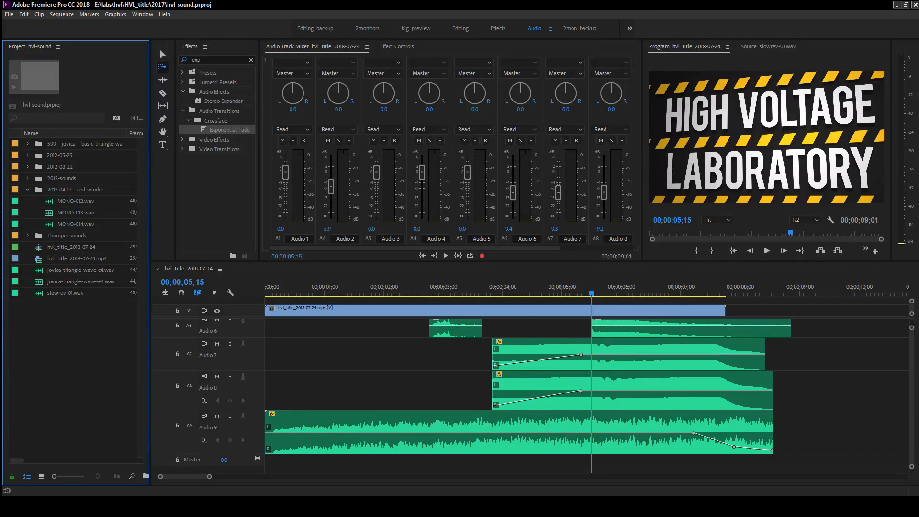
- Import 34012__erh__cinematic-deep-bass-rumble.wav into the project and place it on a new audio track below Audio 9
{"action": "key", "text": "alt+Tab"}
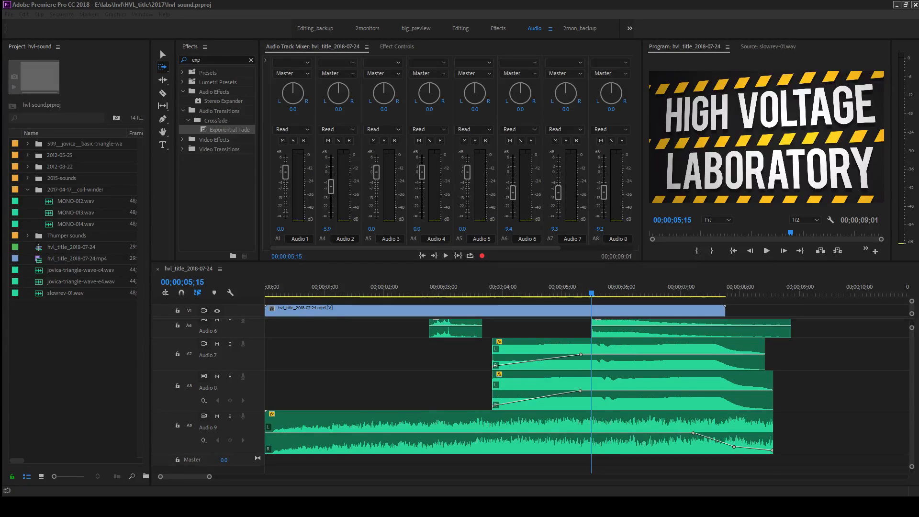
{"action": "left_click_drag", "start_coordinate": [5, 325], "coordinate": [72, 332]}
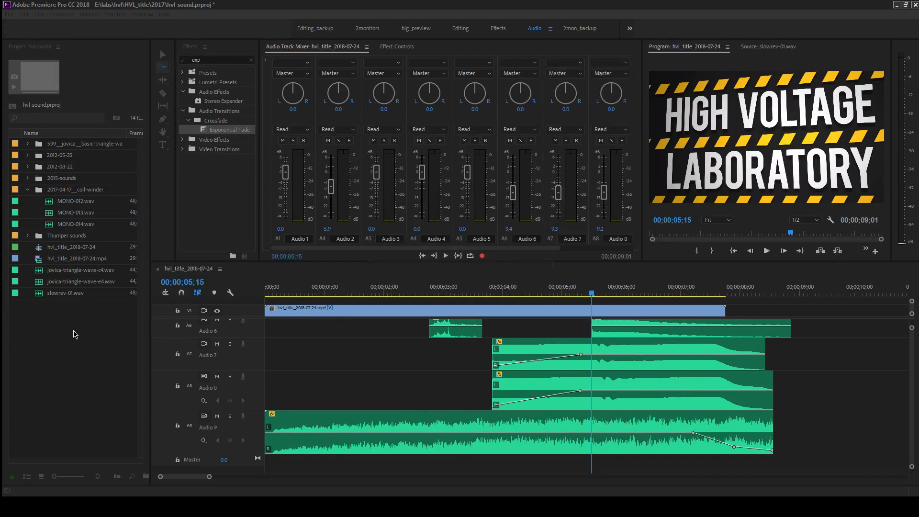
{"action": "left_click_drag", "start_coordinate": [71, 272], "coordinate": [592, 473]}
{"action": "scroll", "coordinate": [258, 455], "scroll_direction": "up", "scroll_amount": 5}
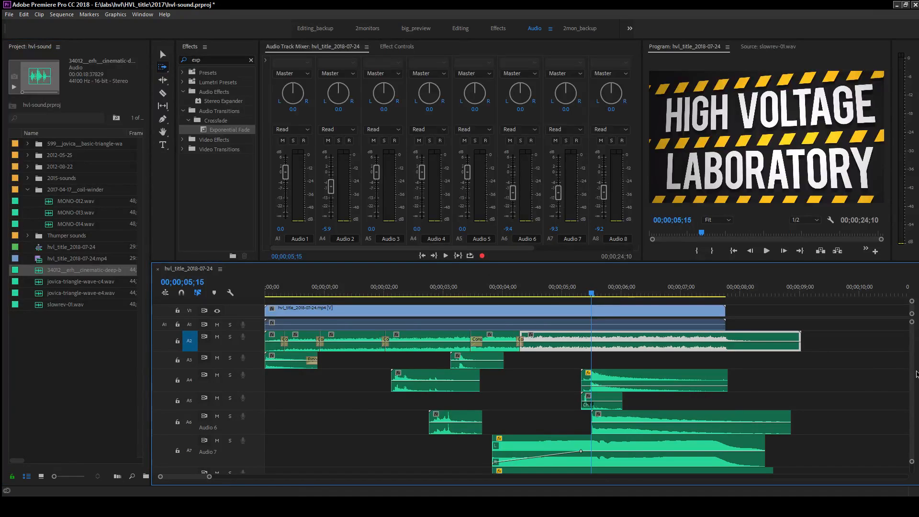
- Enlarge the Audio 10 track, trim the start of the rumble clip and slide it earlier to about 00;00;02;07
{"action": "scroll", "coordinate": [572, 437], "scroll_direction": "down", "scroll_amount": 5}
{"action": "left_click_drag", "start_coordinate": [257, 386], "coordinate": [263, 458]}
{"action": "key", "text": "v"}
{"action": "left_click_drag", "start_coordinate": [598, 406], "coordinate": [454, 403]}
{"action": "left_click_drag", "start_coordinate": [390, 393], "coordinate": [603, 396]}
{"action": "left_click_drag", "start_coordinate": [689, 405], "coordinate": [499, 402]}
- Audition the rumble's source audio, trim the clip's start to its loud section at 00;00;09;29 and align it to 00;00;05;15
{"action": "double_click", "coordinate": [499, 402]}
{"action": "key", "text": "space"}
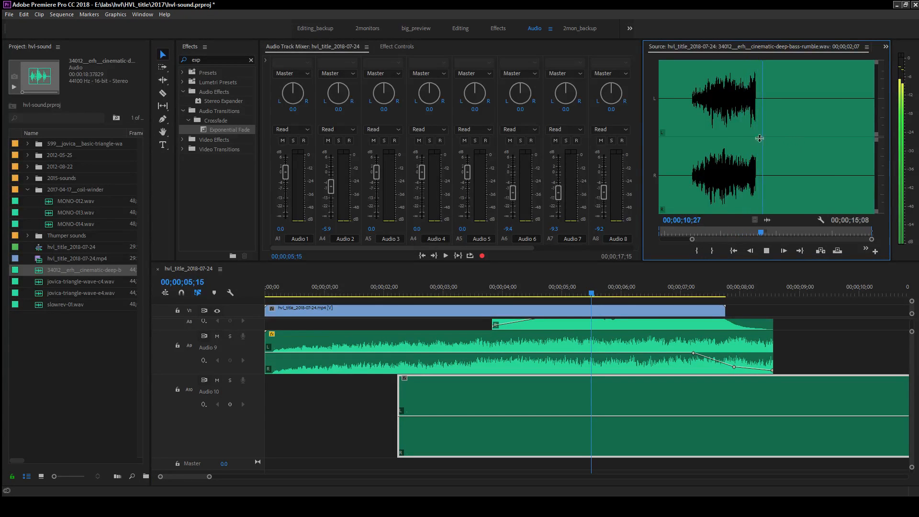
{"action": "key", "text": "space"}
{"action": "left_click", "coordinate": [749, 96]}
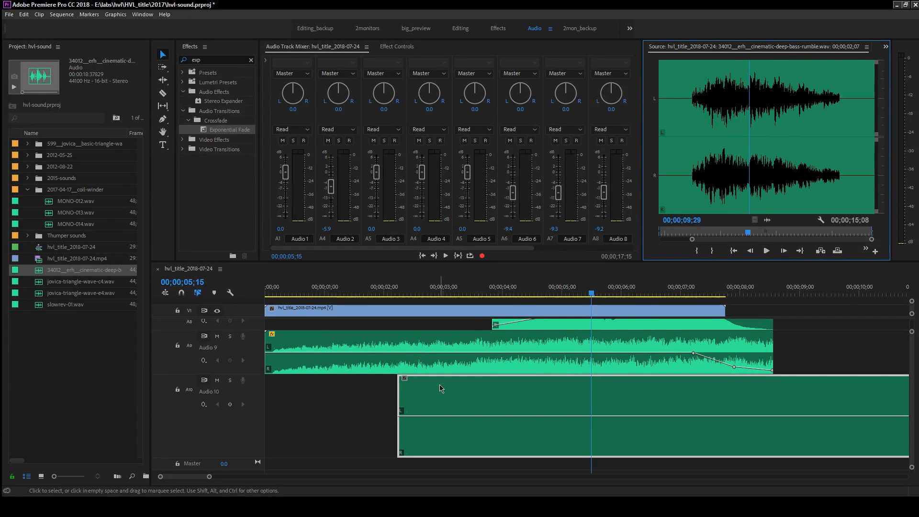
{"action": "left_click_drag", "start_coordinate": [399, 390], "coordinate": [783, 420]}
{"action": "left_click_drag", "start_coordinate": [824, 397], "coordinate": [636, 397]}
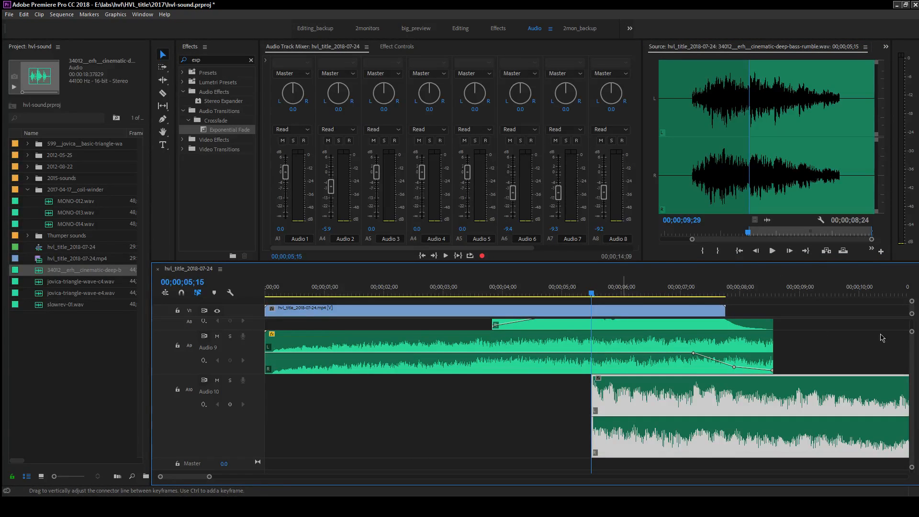
- Reduce the height of the audio tracks and play the title's ending from 00;00;05;07 to hear the rumble in context
{"action": "scroll", "coordinate": [580, 394], "scroll_direction": "up", "scroll_amount": 2}
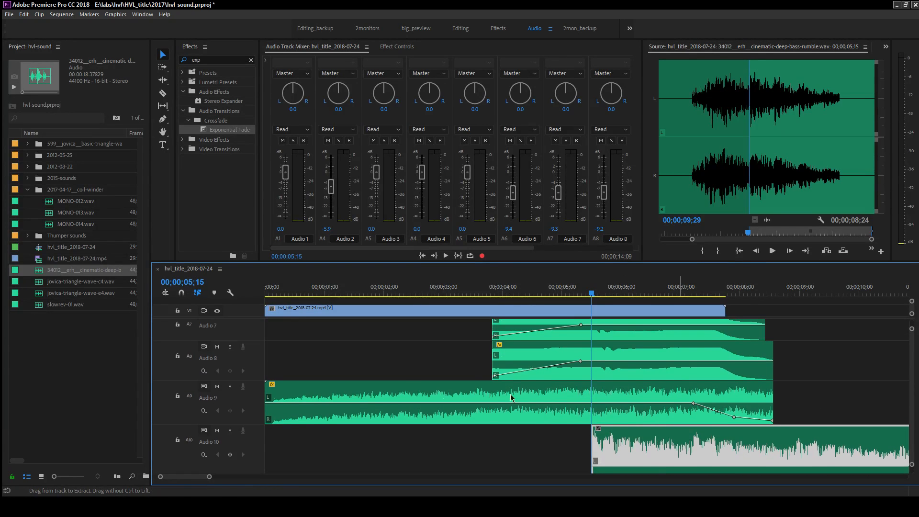
{"action": "left_click_drag", "start_coordinate": [240, 424], "coordinate": [241, 365]}
{"action": "scroll", "coordinate": [284, 366], "scroll_direction": "up", "scroll_amount": 1}
{"action": "scroll", "coordinate": [410, 377], "scroll_direction": "up", "scroll_amount": 1}
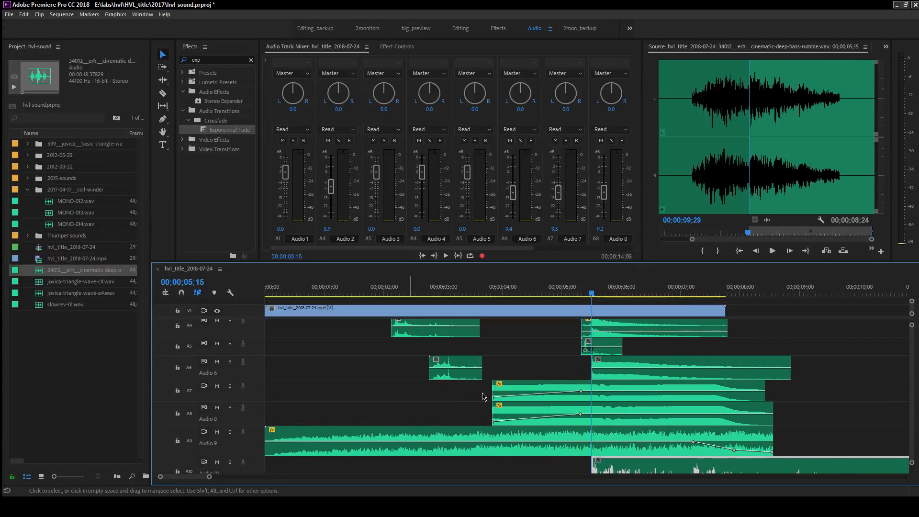
{"action": "scroll", "coordinate": [467, 394], "scroll_direction": "down", "scroll_amount": 1}
{"action": "scroll", "coordinate": [644, 369], "scroll_direction": "down", "scroll_amount": 1}
{"action": "left_click", "coordinate": [576, 291]}
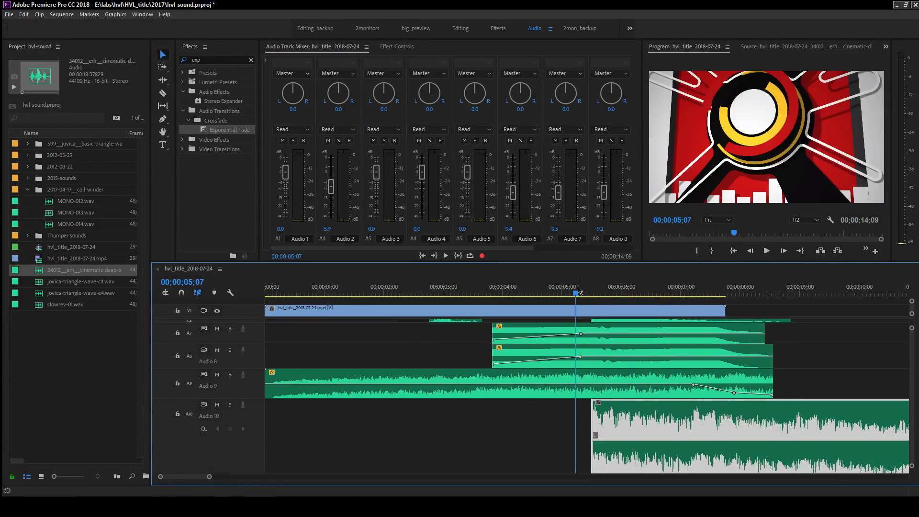
{"action": "key", "text": "space"}
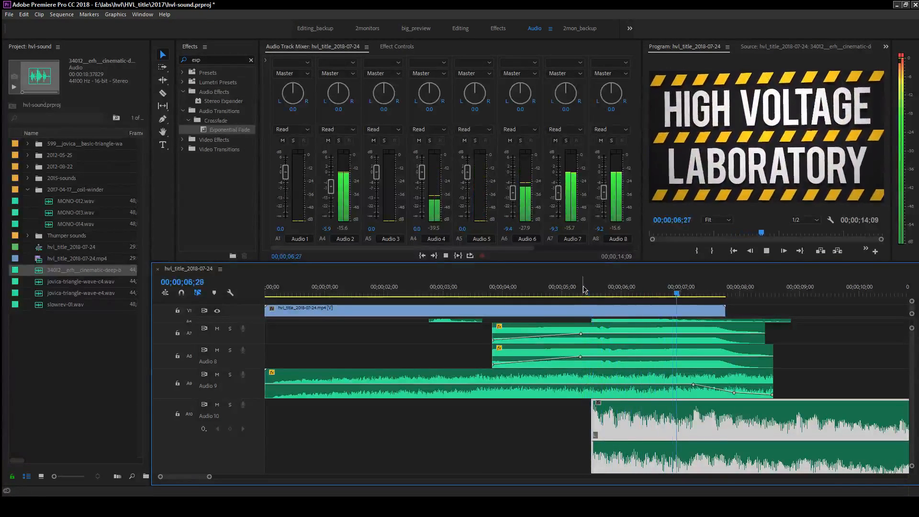
{"action": "left_click", "coordinate": [517, 291]}
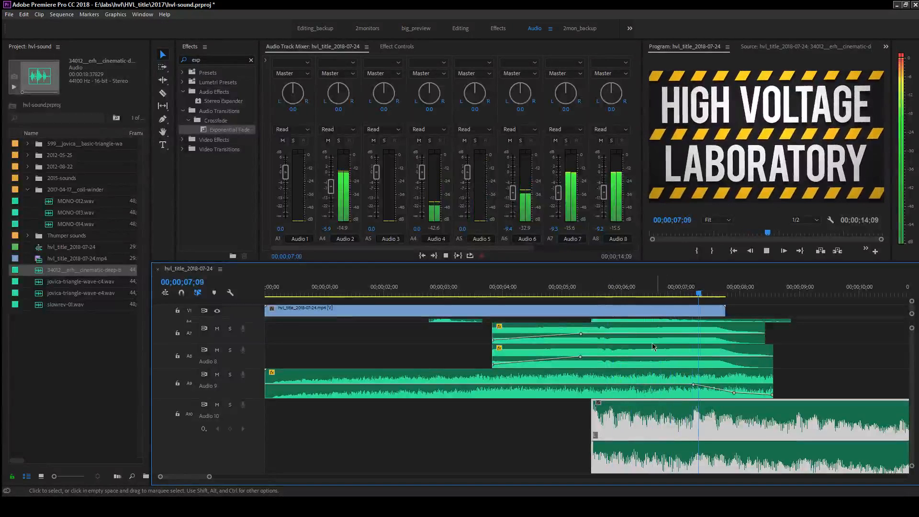
{"action": "key", "text": "space"}
- Cut the rumble clip at about 00;00;07;06 and delete the remainder
{"action": "key", "text": "c"}
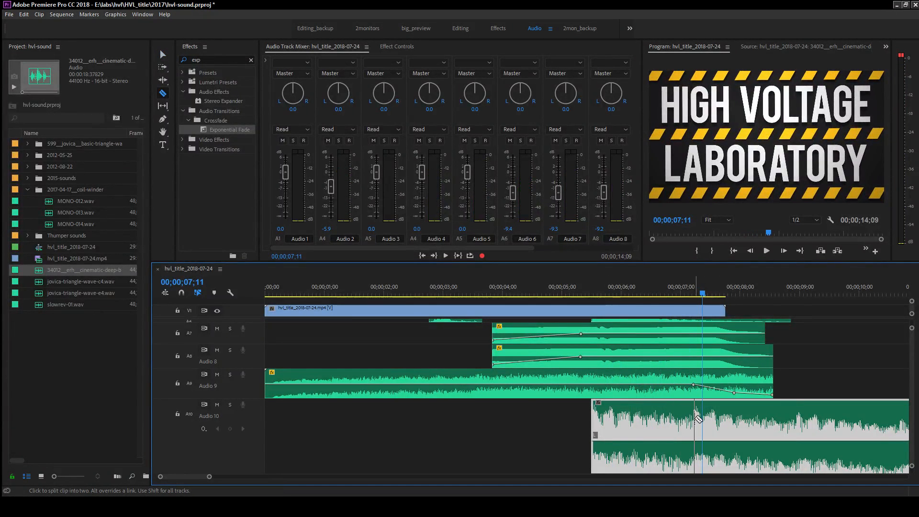
{"action": "left_click", "coordinate": [696, 420]}
{"action": "key", "text": "v"}
{"action": "key", "text": "Delete"}
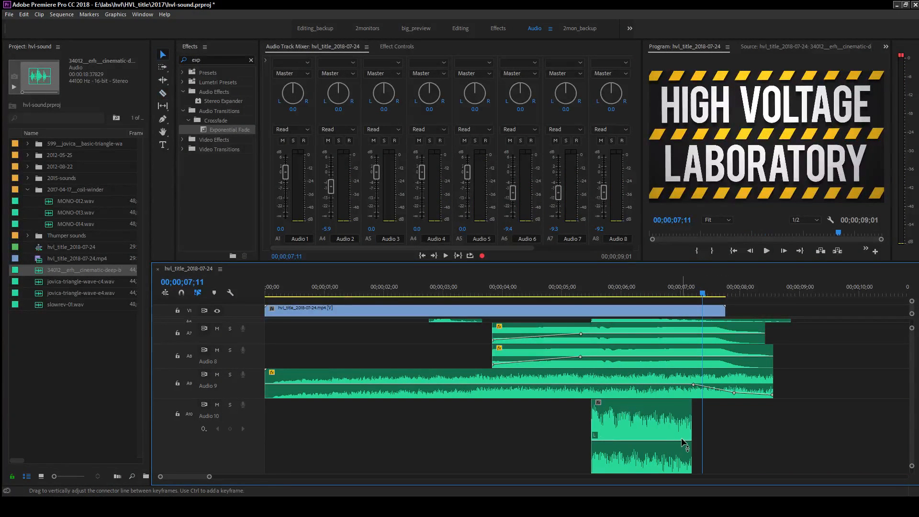
- Add volume keyframes giving the rumble clip a very short fade-in and a curved fade-out, with a low middle keyframe near 00;00;06;10
{"action": "key", "text": "p"}
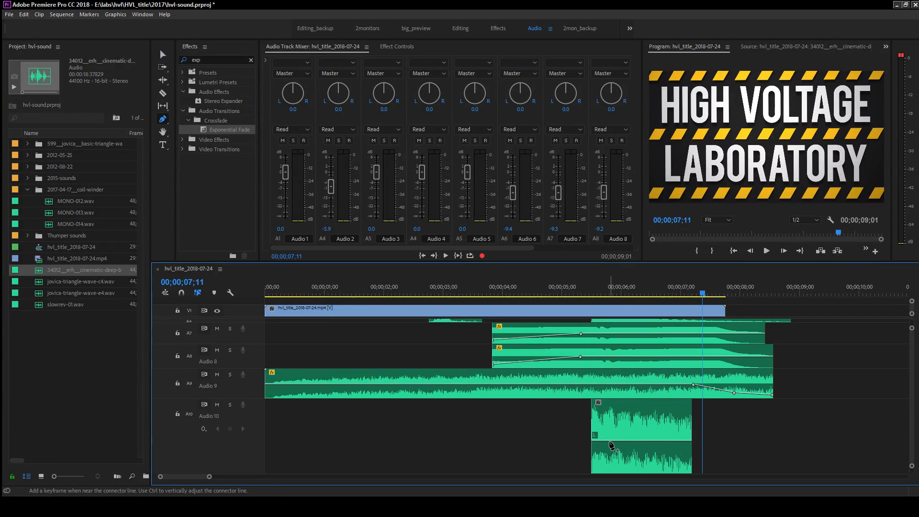
{"action": "left_click", "coordinate": [604, 445]}
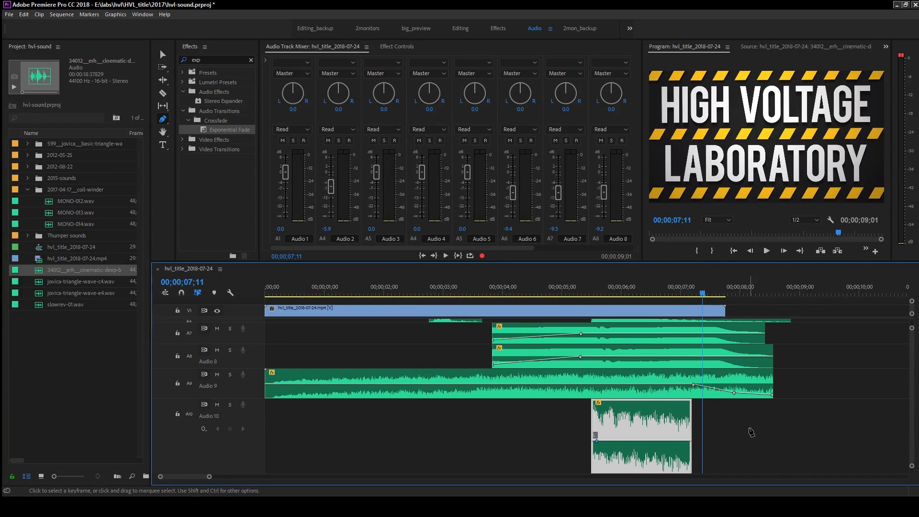
{"action": "scroll", "coordinate": [780, 421], "scroll_direction": "down", "scroll_amount": 2}
{"action": "left_click_drag", "start_coordinate": [686, 413], "coordinate": [694, 451]}
{"action": "left_click_drag", "start_coordinate": [593, 413], "coordinate": [593, 450]}
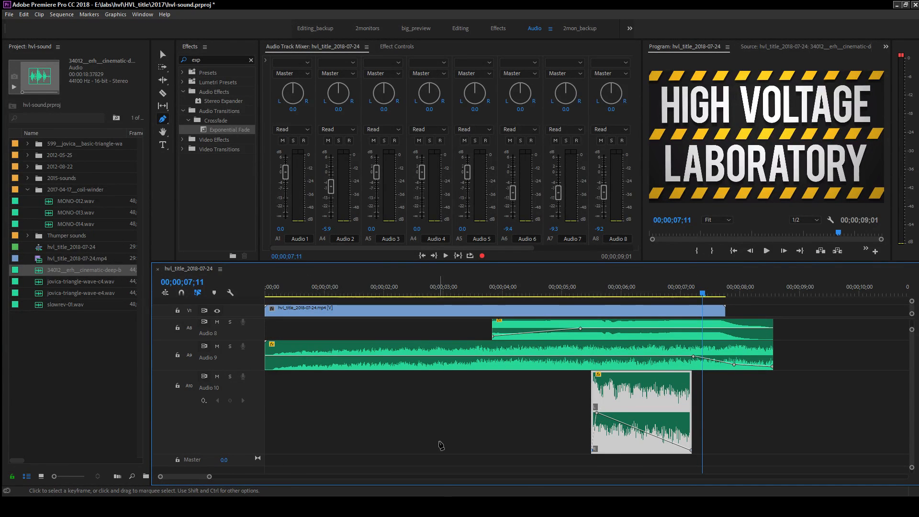
{"action": "left_click_drag", "start_coordinate": [209, 477], "coordinate": [191, 477]}
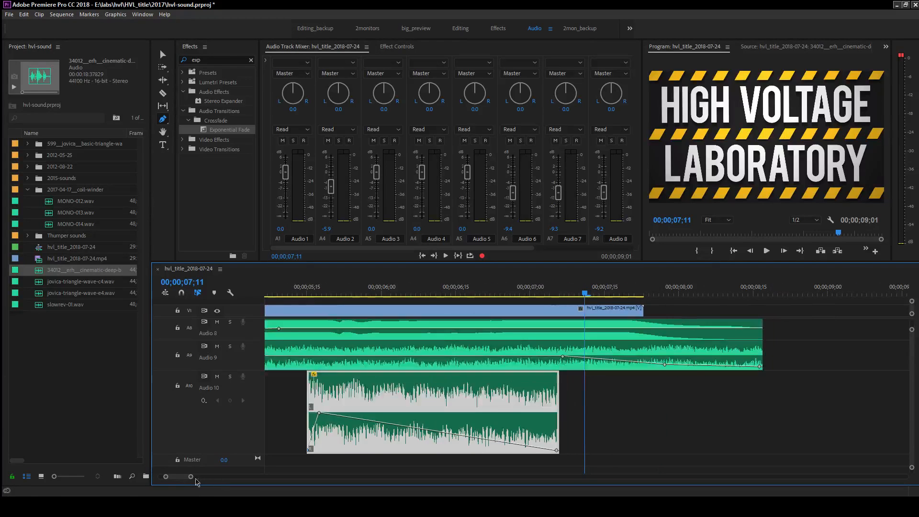
{"action": "left_click_drag", "start_coordinate": [439, 432], "coordinate": [428, 442]}
- Play the title from 00;00;05;11 to check the rumble's fades
{"action": "left_click", "coordinate": [287, 289]}
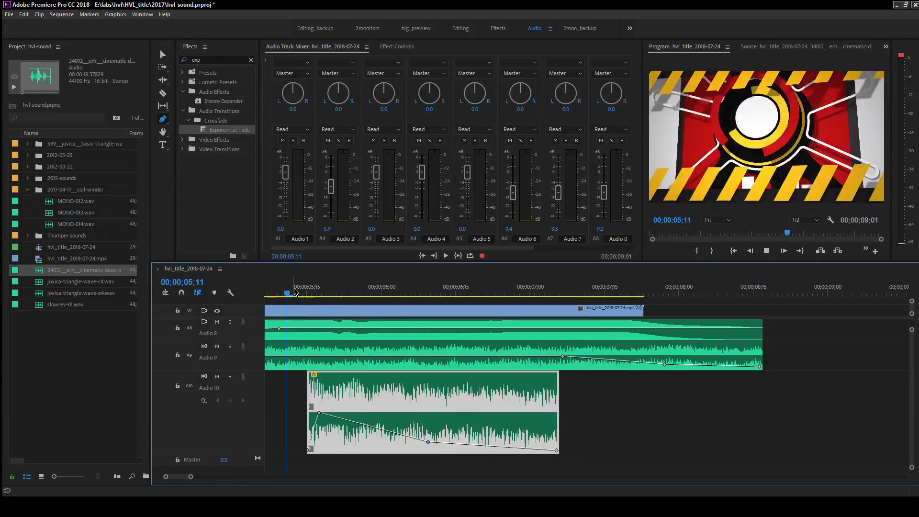
{"action": "key", "text": "space"}
{"action": "key", "text": "space"}
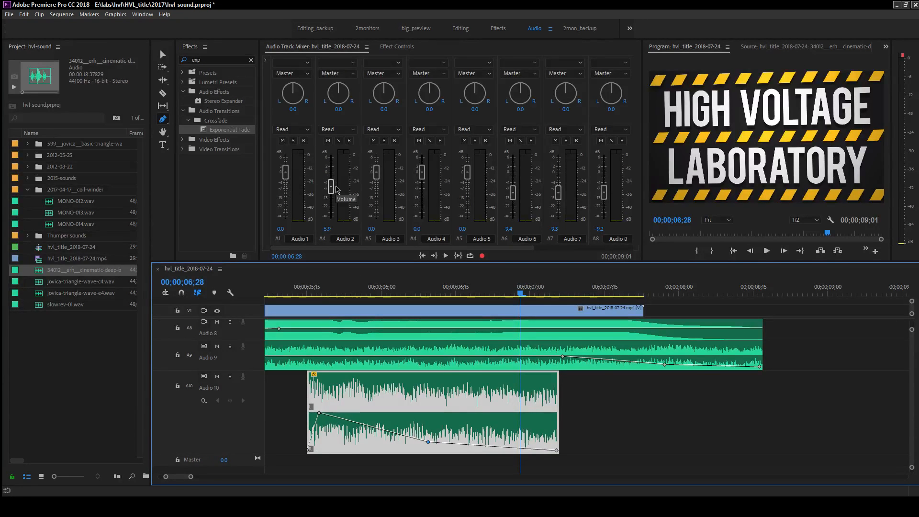
- Lower the track volumes: Audio 2 to -8.5, Audio 3 to -3.1, Audio 4 and 5 to -3.3, Audio 6 through 8 to -12.0, Audio 9 to -6.1
{"action": "left_click_drag", "start_coordinate": [331, 189], "coordinate": [334, 195]}
{"action": "left_click_drag", "start_coordinate": [381, 172], "coordinate": [559, 202]}
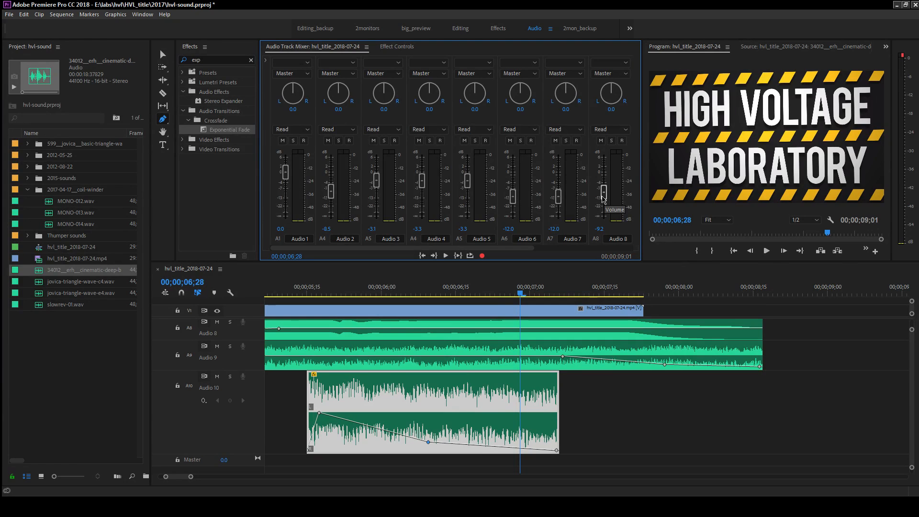
{"action": "left_click_drag", "start_coordinate": [366, 249], "coordinate": [447, 249]}
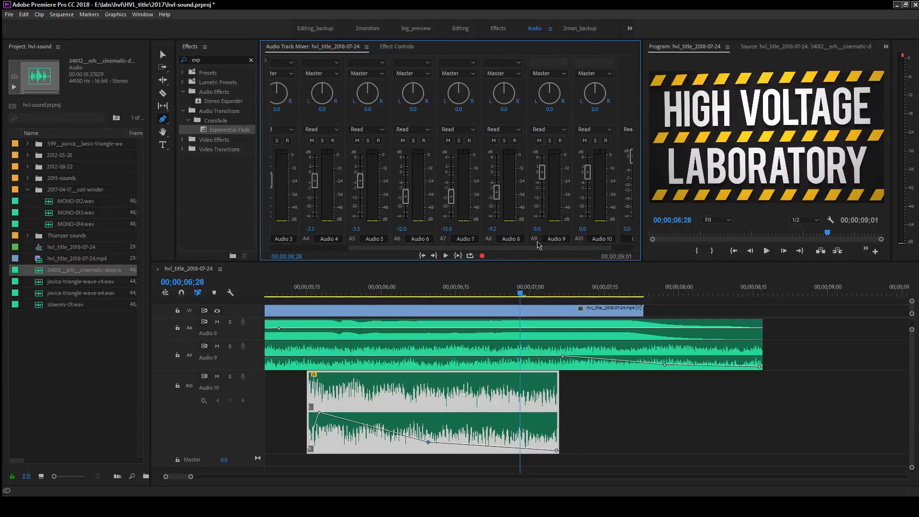
{"action": "left_click_drag", "start_coordinate": [498, 191], "coordinate": [502, 198]}
{"action": "left_click_drag", "start_coordinate": [542, 173], "coordinate": [552, 190]}
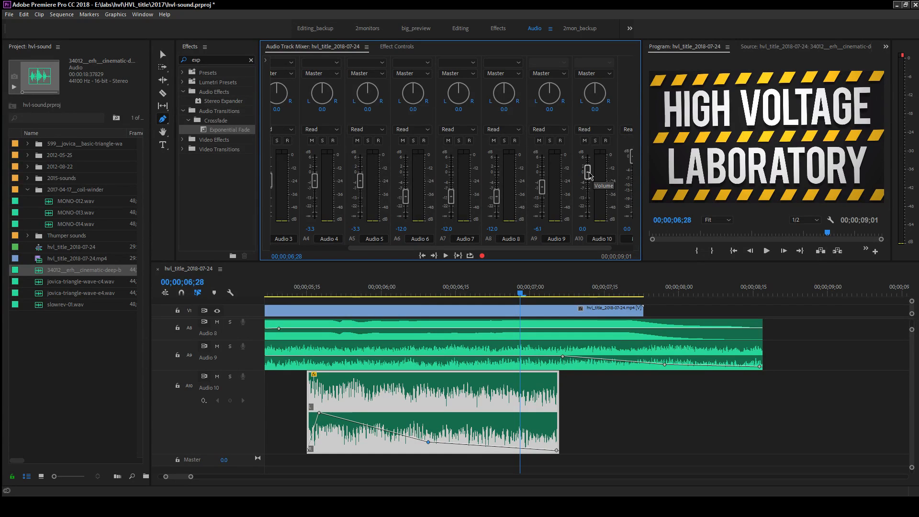
- Play the title's ending from about 00;00;05;12 to judge the lowered track levels
{"action": "left_click", "coordinate": [293, 288]}
{"action": "key", "text": "space"}
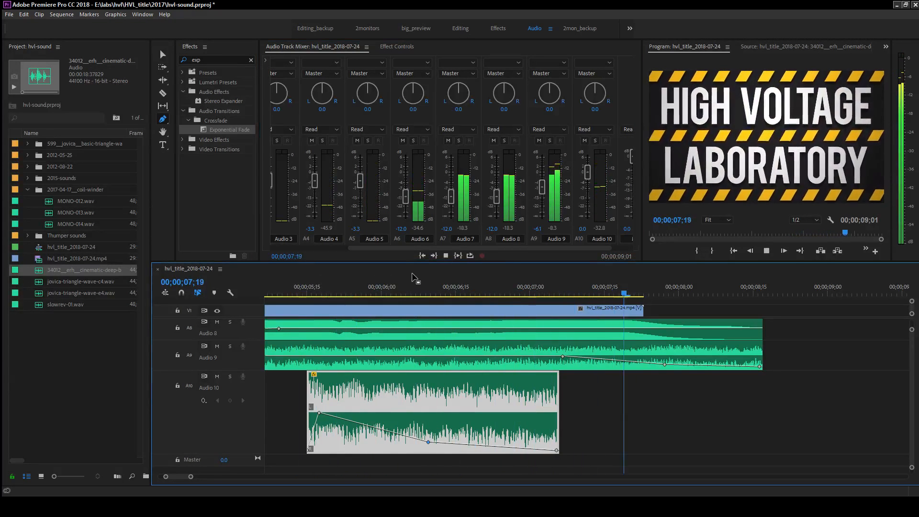
{"action": "key", "text": "space"}
- Lower the track volumes further: Audio 9 to -8.2, Audio 6 and 7 to -15.2, and Audio 2 to -12.0
{"action": "left_click", "coordinate": [544, 190]}
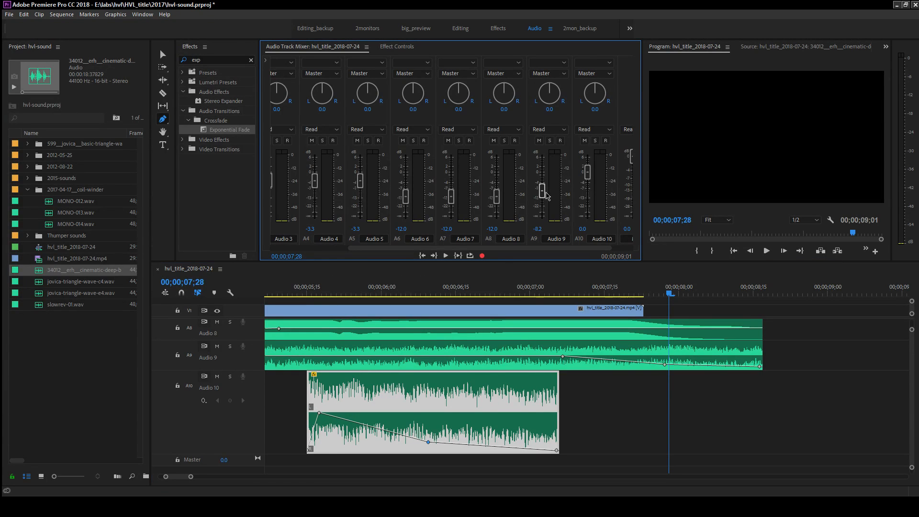
{"action": "left_click_drag", "start_coordinate": [407, 202], "coordinate": [418, 204]}
{"action": "left_click", "coordinate": [446, 229]}
{"action": "type", "text": "-15.2"}
{"action": "key", "text": "Return"}
{"action": "left_click_drag", "start_coordinate": [436, 248], "coordinate": [360, 252]}
{"action": "left_click_drag", "start_coordinate": [331, 191], "coordinate": [335, 201]}
- Play the title sequence from the start to check the overall mix
{"action": "key", "text": "Home"}
{"action": "key", "text": "space"}
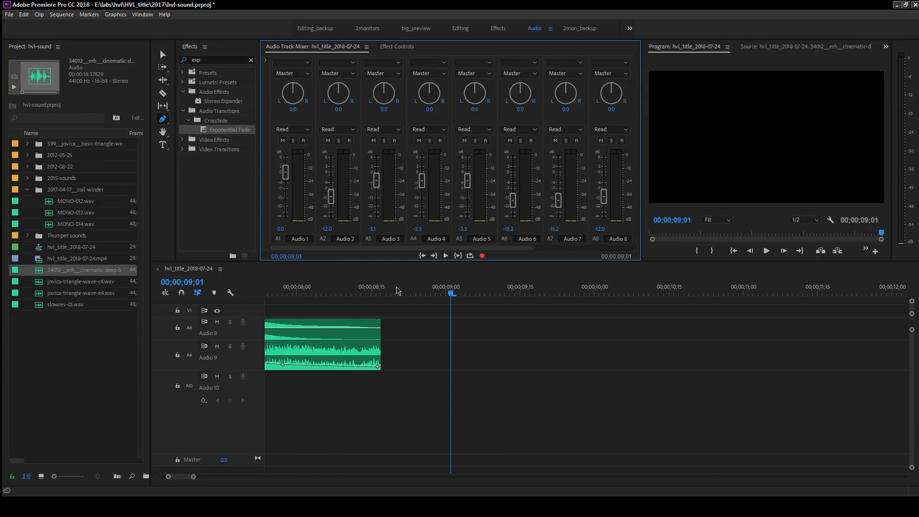
{"action": "key", "text": "space"}
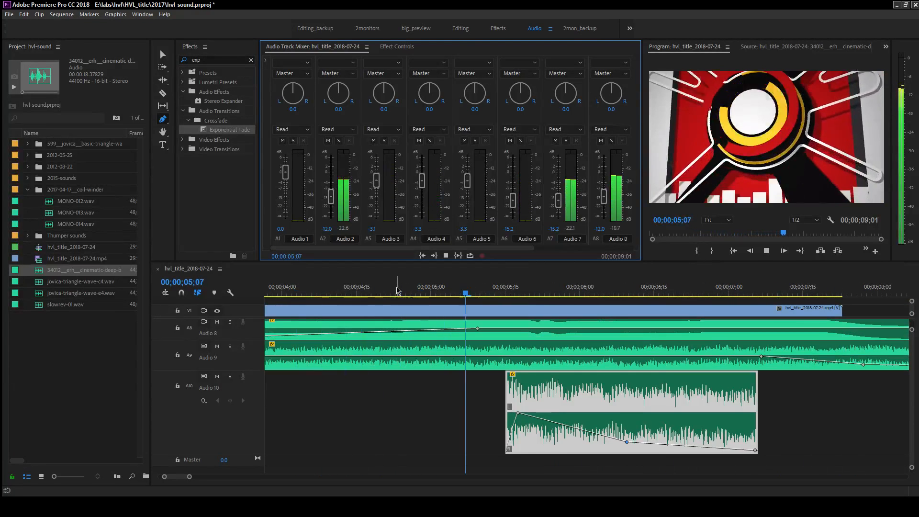
{"action": "key", "text": "space"}
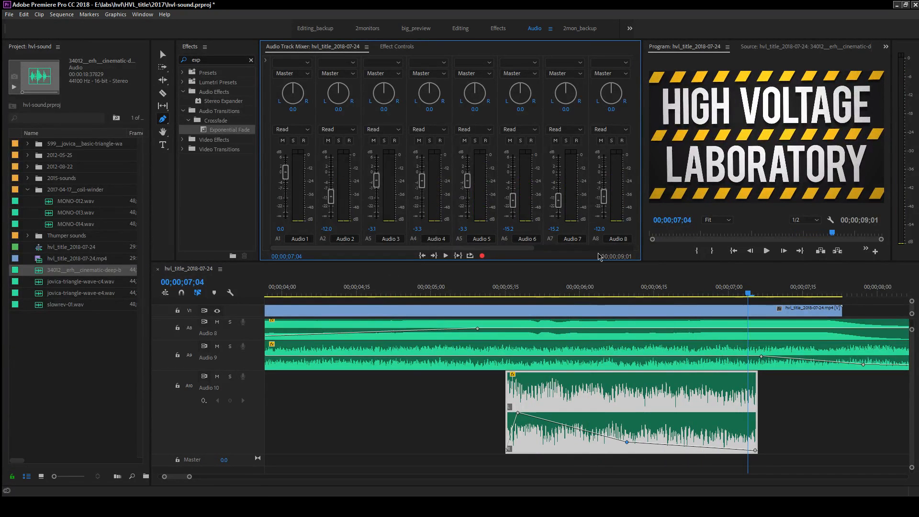
- Raise the rumble clip's early peak volume keyframe slightly, replaying the passage around 00;00;05;15 to fine-tune its level
{"action": "left_click_drag", "start_coordinate": [517, 413], "coordinate": [521, 375]}
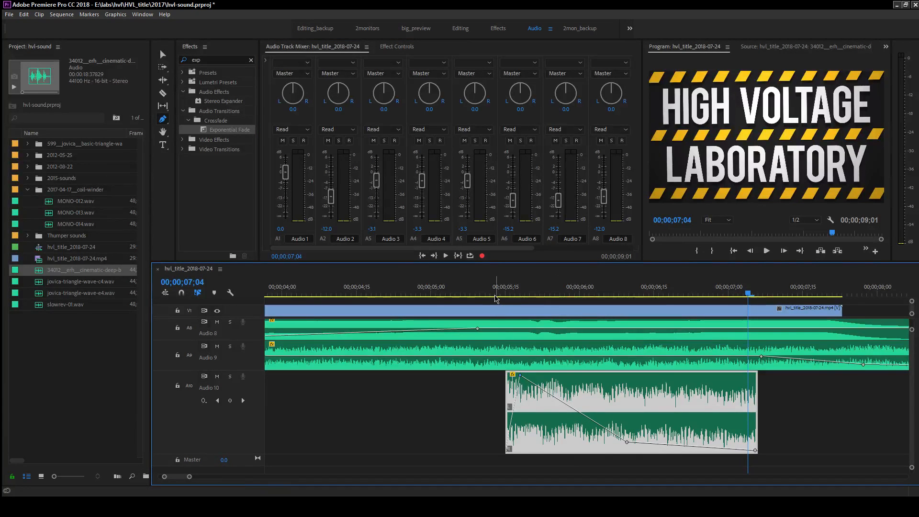
{"action": "left_click", "coordinate": [496, 297]}
{"action": "key", "text": "space"}
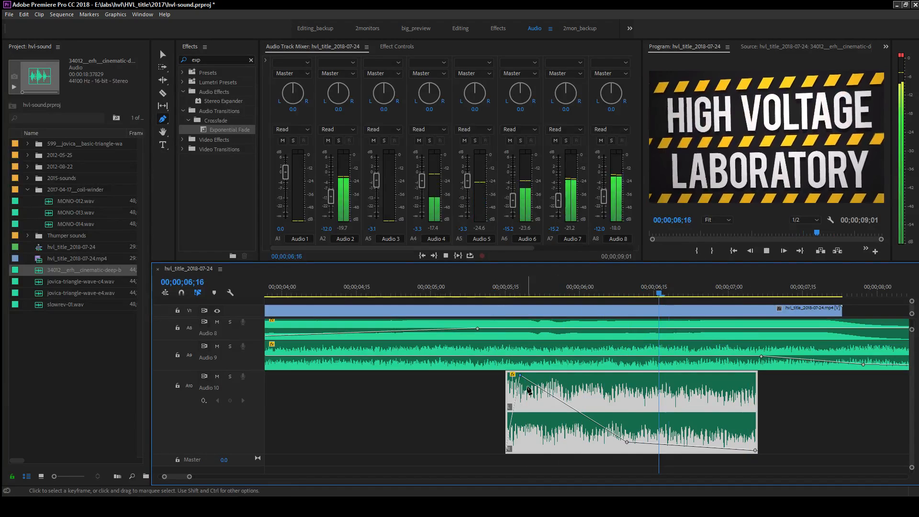
{"action": "left_click", "coordinate": [500, 294]}
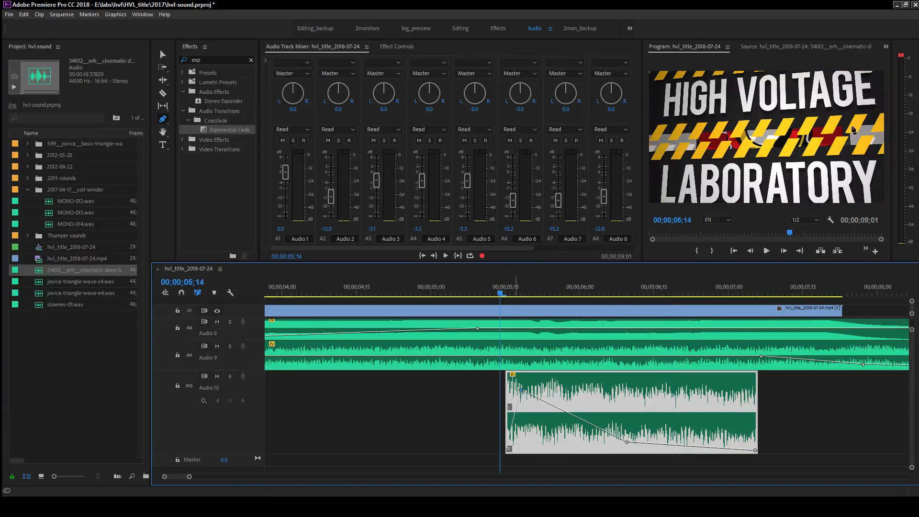
{"action": "key", "text": "space"}
{"action": "key", "text": "space"}
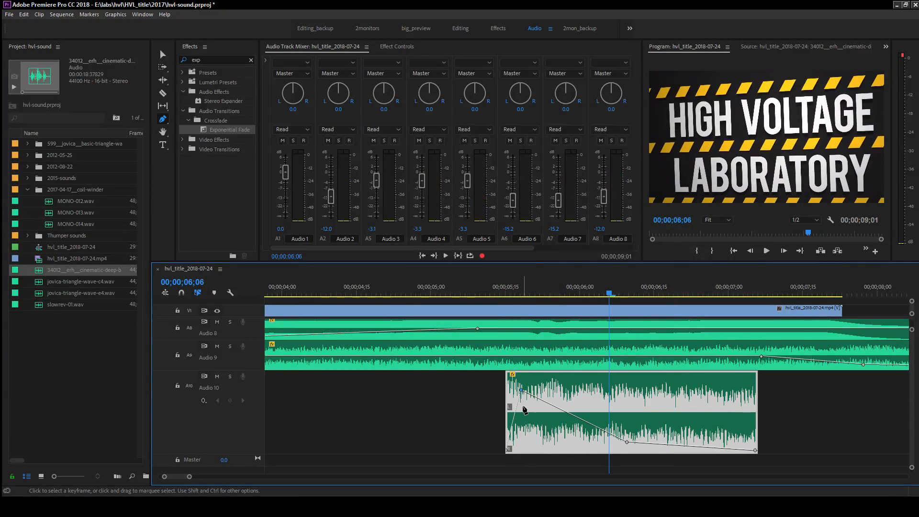
{"action": "left_click", "coordinate": [481, 295]}
{"action": "key", "text": "space"}
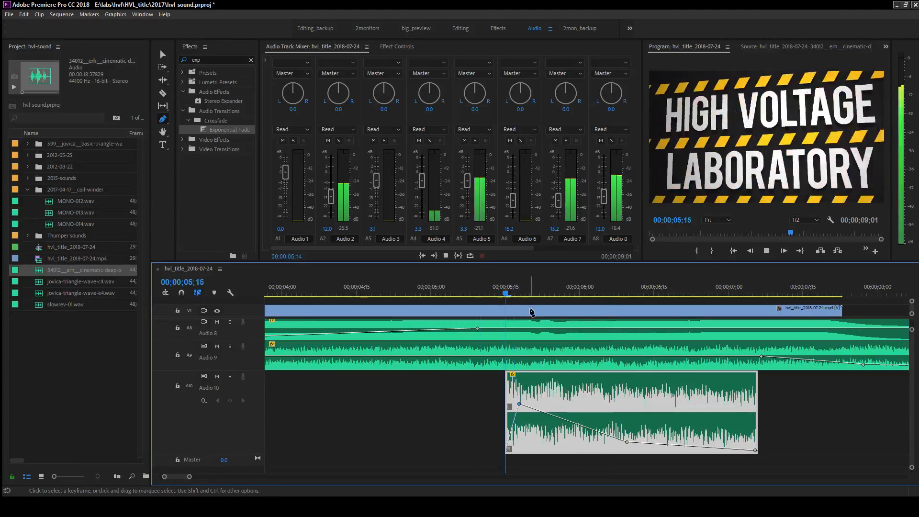
{"action": "key", "text": "space"}
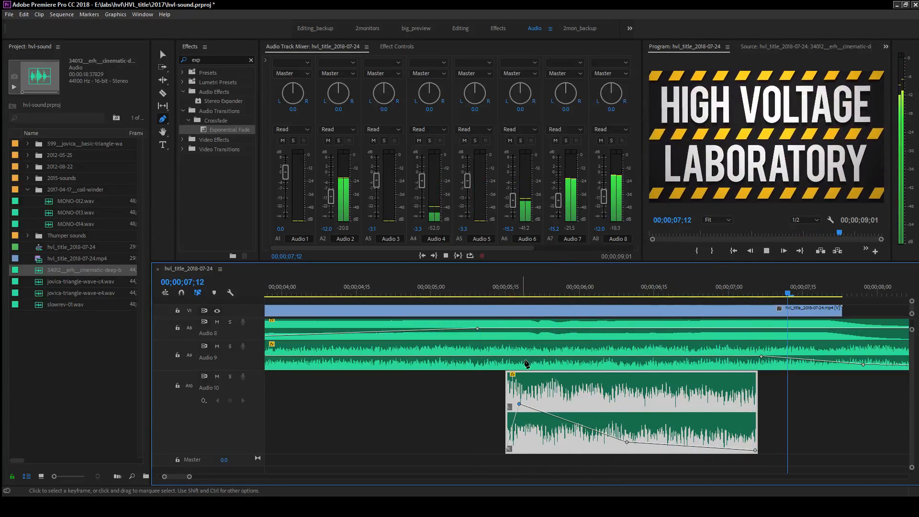
- Lower the volume of the Audio 6 clip that starts around 00;00;05;15 slightly
{"action": "scroll", "coordinate": [912, 407], "scroll_direction": "up", "scroll_amount": 3}
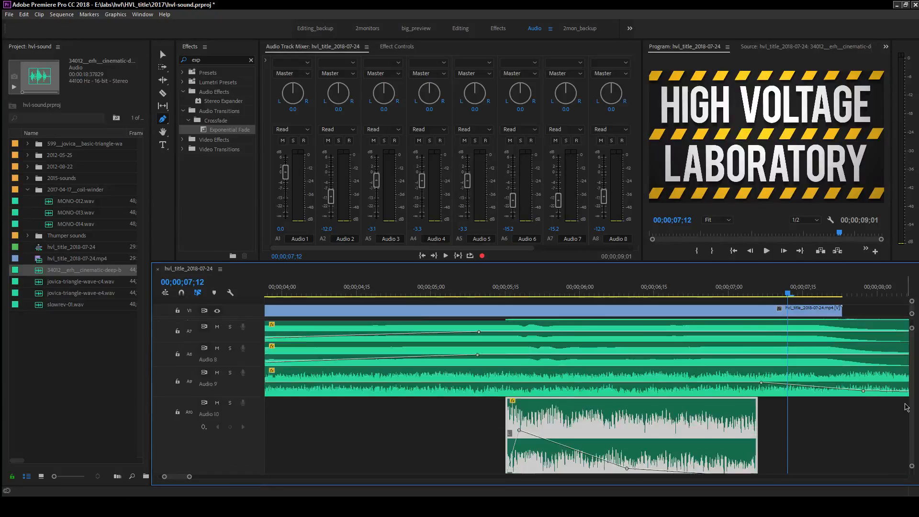
{"action": "scroll", "coordinate": [908, 402], "scroll_direction": "up", "scroll_amount": 1}
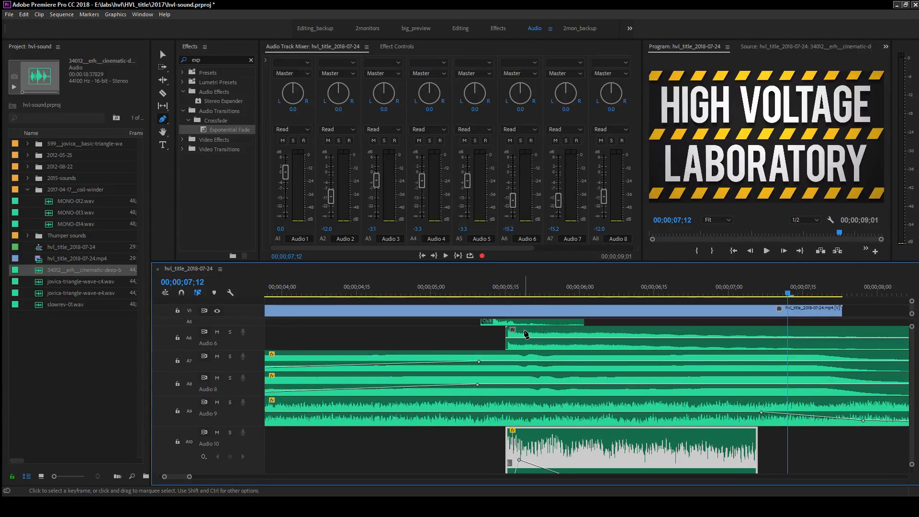
{"action": "key", "text": "v"}
{"action": "left_click", "coordinate": [524, 333]}
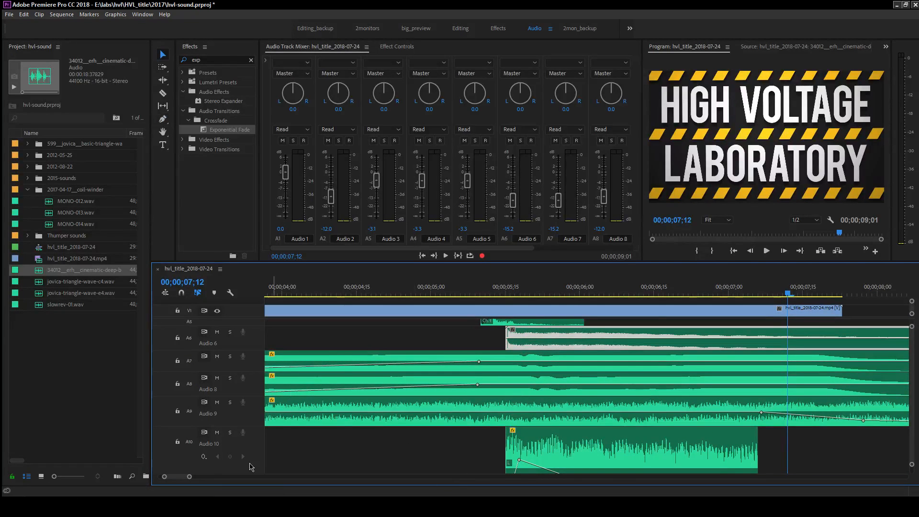
{"action": "scroll", "coordinate": [189, 477], "scroll_direction": "up", "scroll_amount": 5}
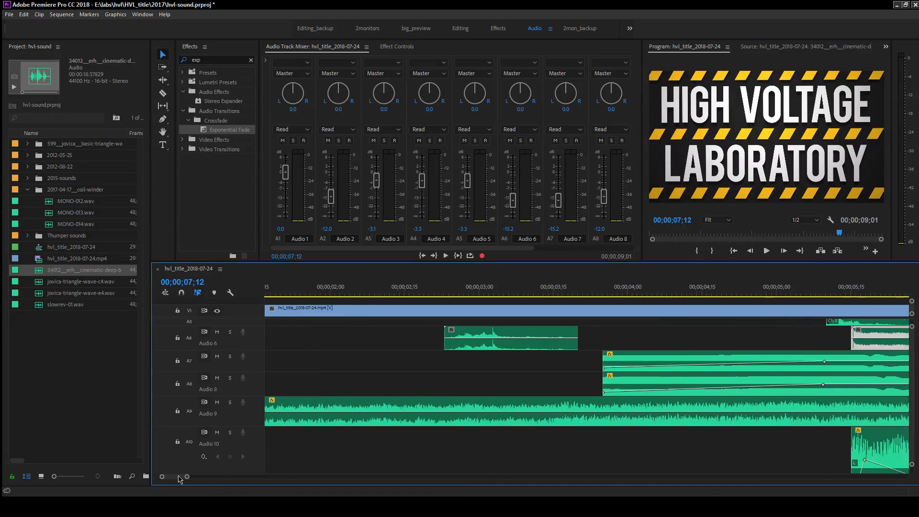
{"action": "scroll", "coordinate": [178, 479], "scroll_direction": "down", "scroll_amount": 5}
{"action": "left_click_drag", "start_coordinate": [451, 363], "coordinate": [453, 364]}
- Play the title's ending from about 00;00;05;15 and again from slightly earlier, through to the end, to check the adjusted Audio 6 clip
{"action": "left_click", "coordinate": [432, 289]}
{"action": "key", "text": "space"}
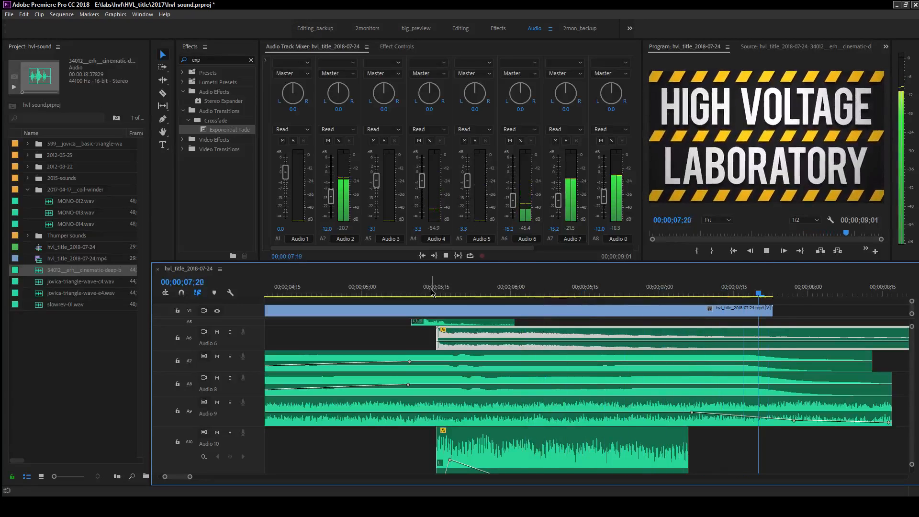
{"action": "left_click", "coordinate": [322, 283]}
{"action": "key", "text": "space"}
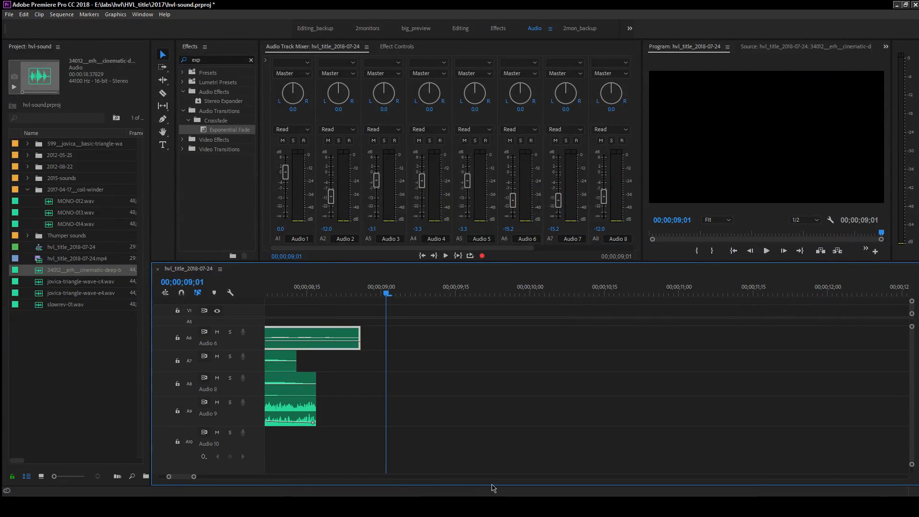
- Preview gobo_head_001.wav from the 2012-05-25 bin and place it on Audio 4 near the sequence start
{"action": "left_click_drag", "start_coordinate": [194, 479], "coordinate": [279, 487]}
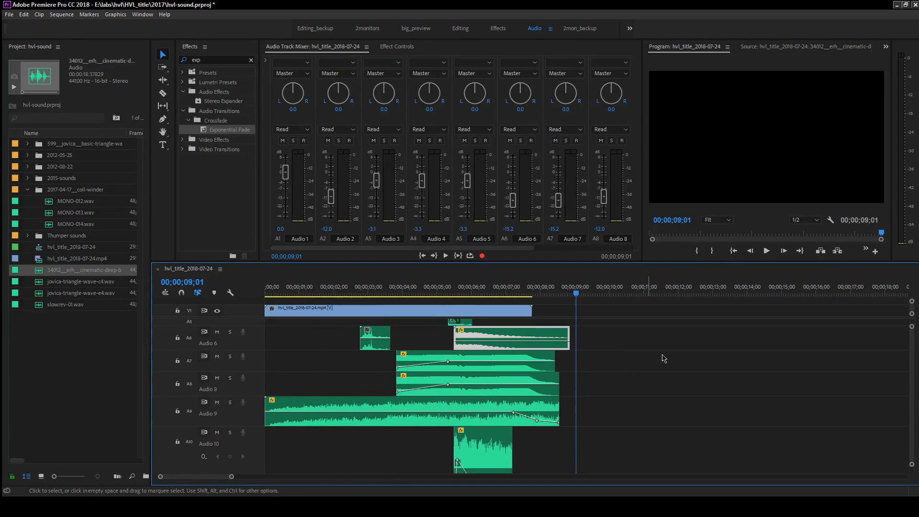
{"action": "scroll", "coordinate": [689, 335], "scroll_direction": "up", "scroll_amount": 4}
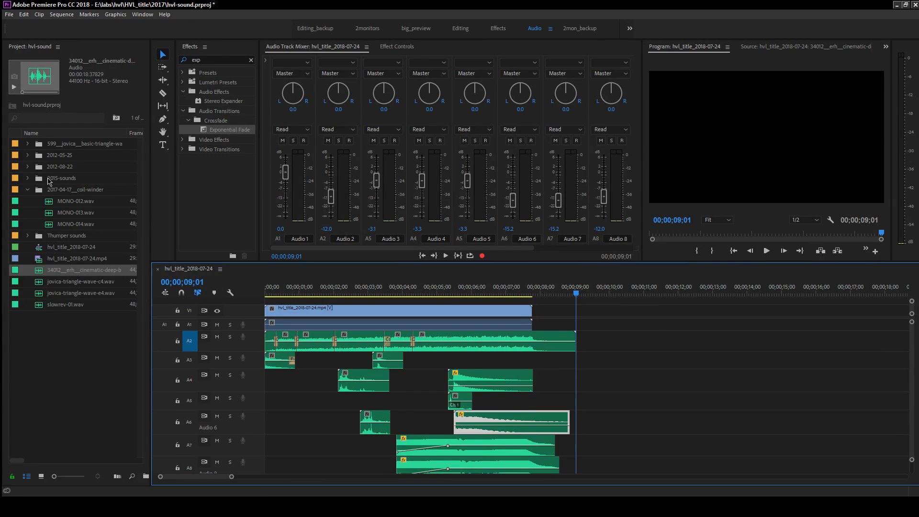
{"action": "left_click", "coordinate": [27, 155]}
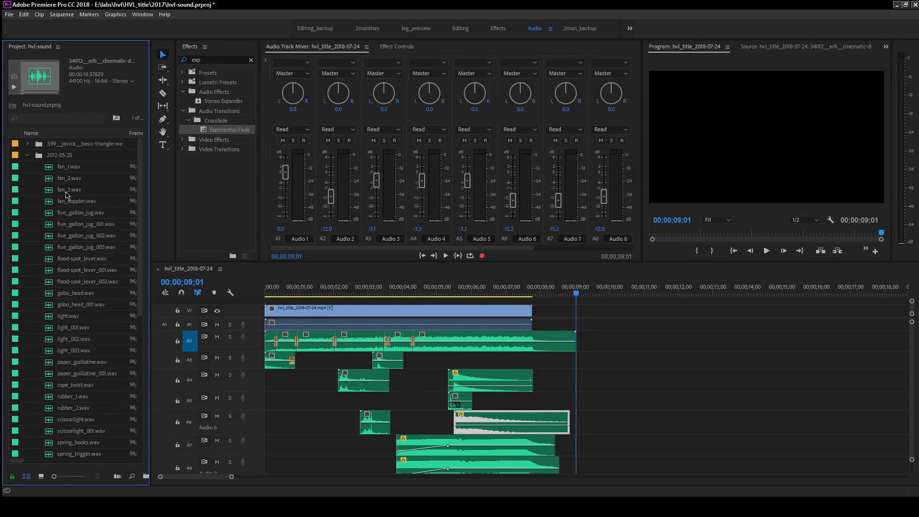
{"action": "double_click", "coordinate": [48, 303]}
{"action": "key", "text": "space"}
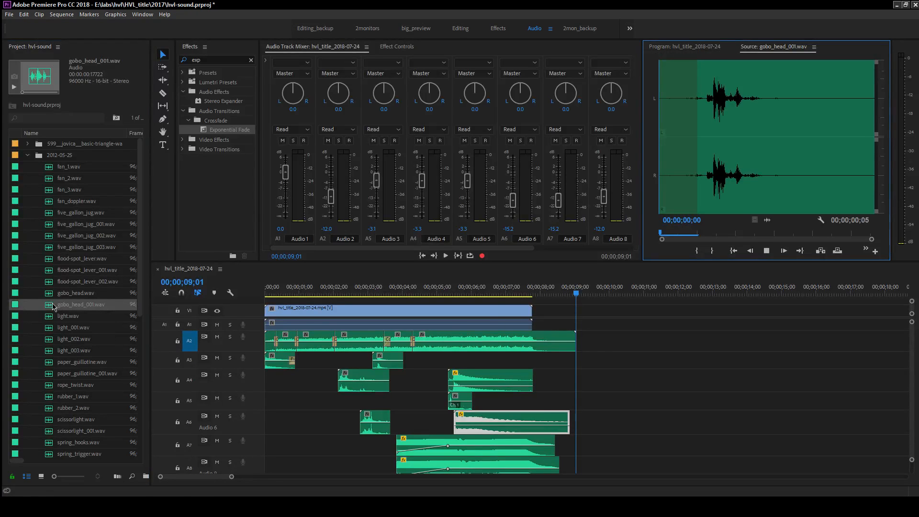
{"action": "left_click_drag", "start_coordinate": [75, 307], "coordinate": [274, 380]}
- Move the gobo_head_001.wav clip on Audio 4 to start at about 00;00;00;13, matching the opening ring animation
{"action": "left_click", "coordinate": [271, 297]}
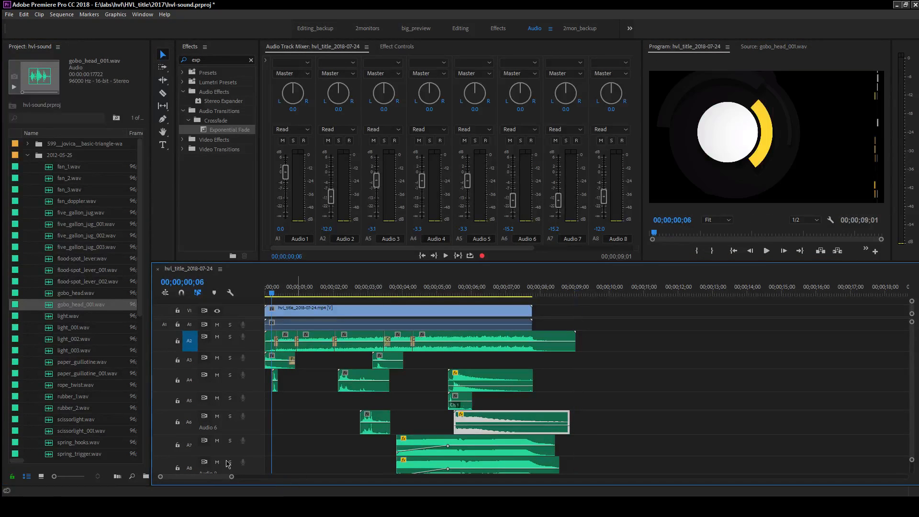
{"action": "left_click_drag", "start_coordinate": [230, 478], "coordinate": [172, 478]}
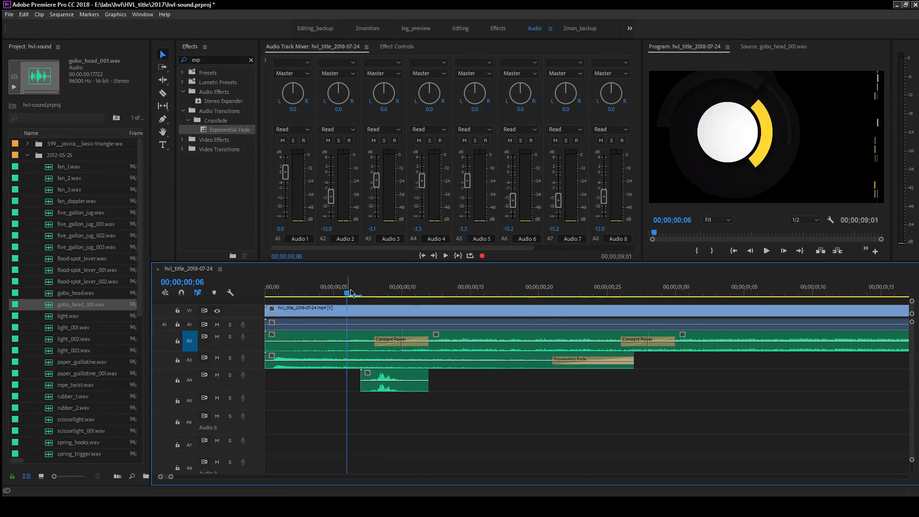
{"action": "left_click", "coordinate": [374, 296]}
{"action": "left_click_drag", "start_coordinate": [374, 296], "coordinate": [470, 297]}
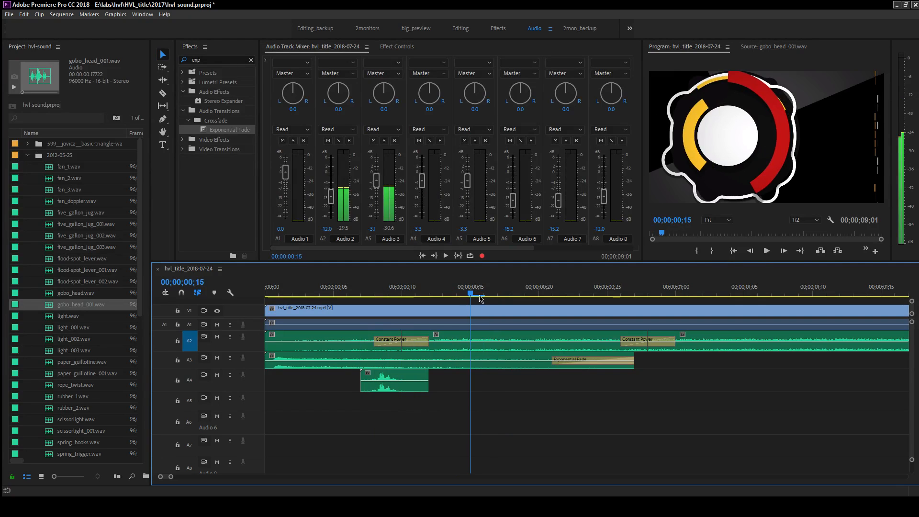
{"action": "left_click_drag", "start_coordinate": [401, 383], "coordinate": [497, 383]}
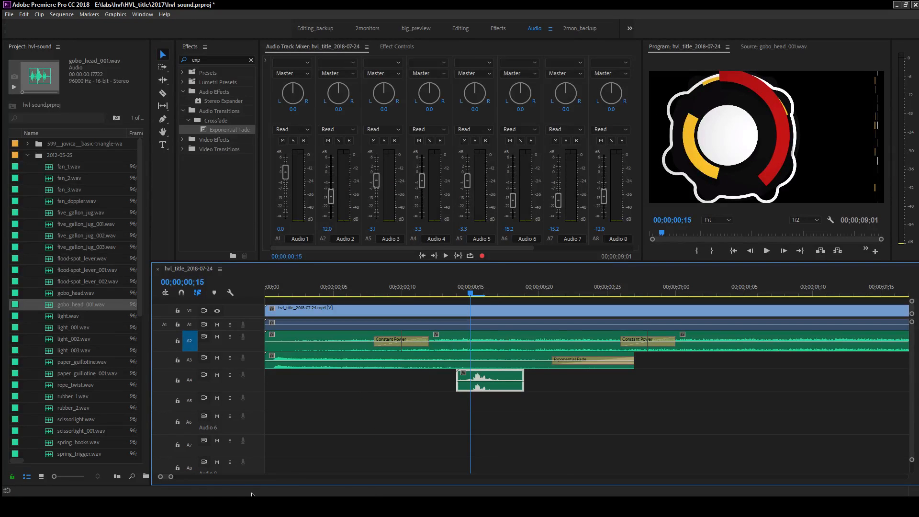
{"action": "mouse_move", "coordinate": [172, 476]}
{"action": "left_mouse_down"}
{"action": "mouse_move", "coordinate": [192, 478]}
{"action": "mouse_move", "coordinate": [155, 479]}
{"action": "left_mouse_up"}
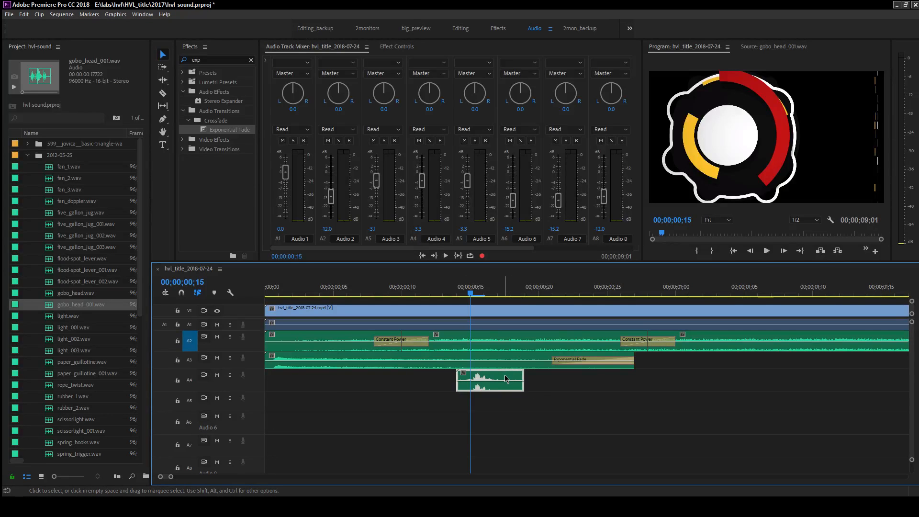
{"action": "left_click_drag", "start_coordinate": [506, 375], "coordinate": [497, 381]}
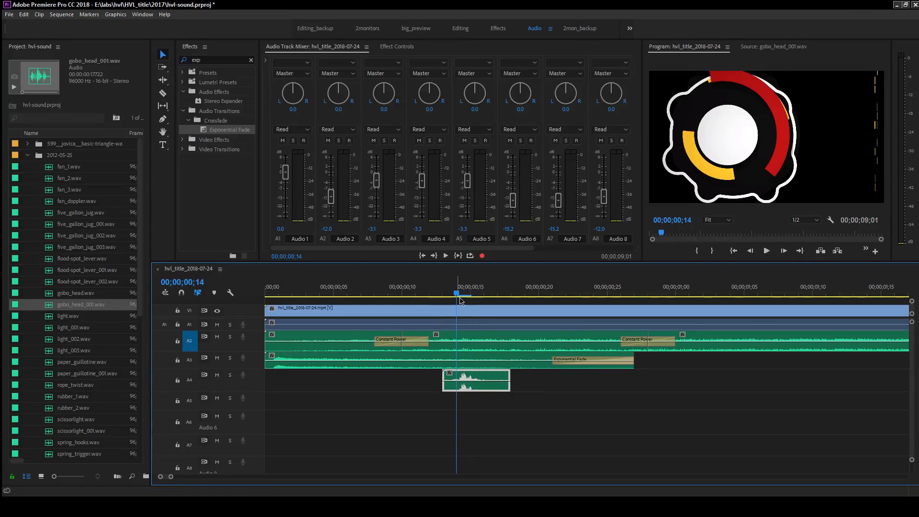
- Play the opening, including from the sequence start, to check the timing of the gobo_head_001.wav sound
{"action": "key", "text": "space"}
{"action": "key", "text": "space"}
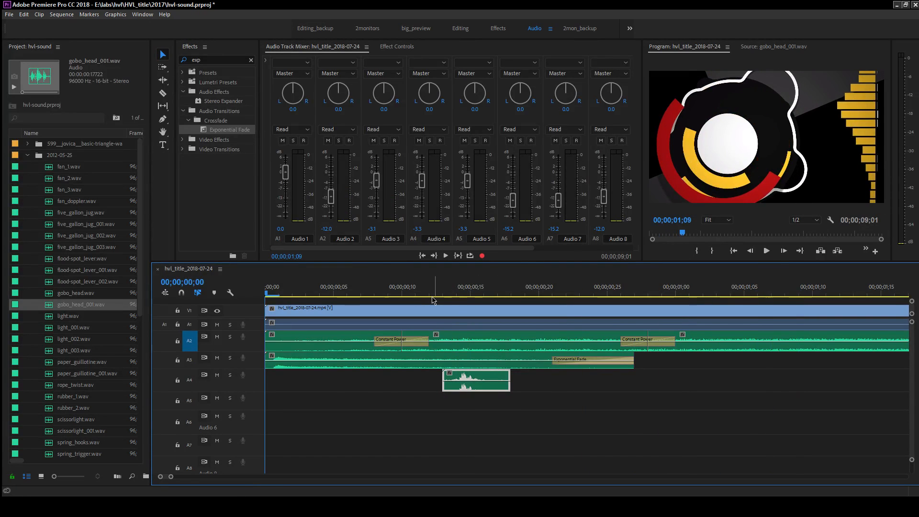
{"action": "key", "text": "Home"}
{"action": "key", "text": "space"}
{"action": "key", "text": "space"}
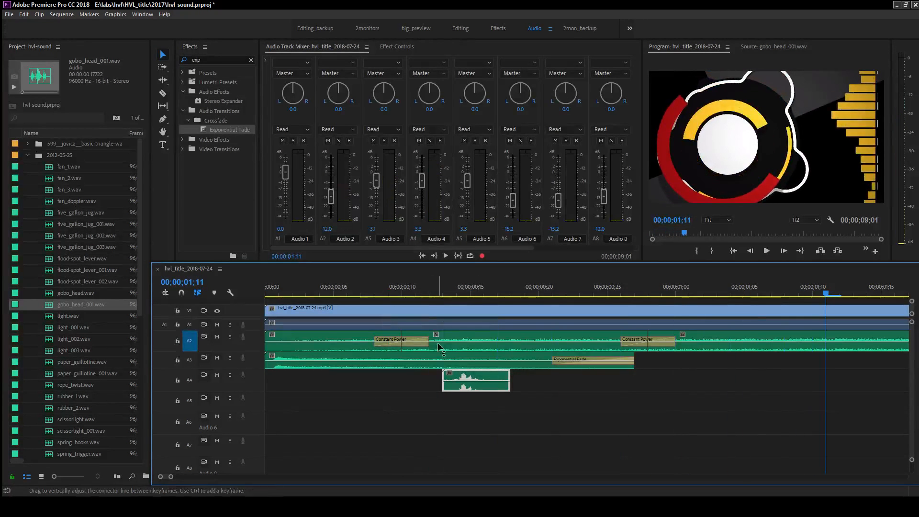
- Lower the gobo_head_001.wav clip's volume on Audio 4 and replay the sequence from the start to judge it
{"action": "left_click_drag", "start_coordinate": [472, 379], "coordinate": [472, 386]}
{"action": "key", "text": "Home"}
{"action": "key", "text": "space"}
{"action": "key", "text": "space"}
{"action": "key", "text": "Home"}
{"action": "key", "text": "space"}
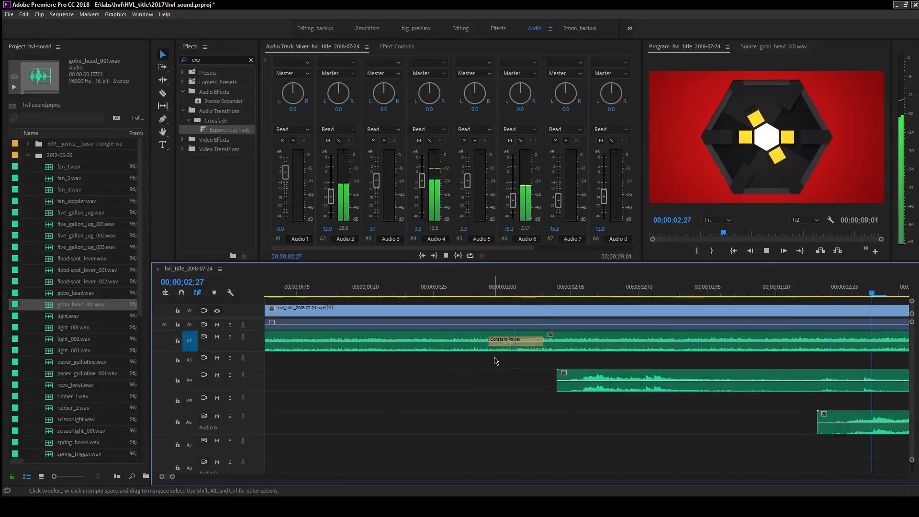
{"action": "key", "text": "space"}
- Replay the hexagon section from several points between about 00;00;01;14 and 00;00;02;04, and inspect the frames around 00;00;03;10
{"action": "left_click_drag", "start_coordinate": [172, 476], "coordinate": [193, 477]}
{"action": "left_click_drag", "start_coordinate": [471, 294], "coordinate": [491, 297]}
{"action": "key", "text": "space"}
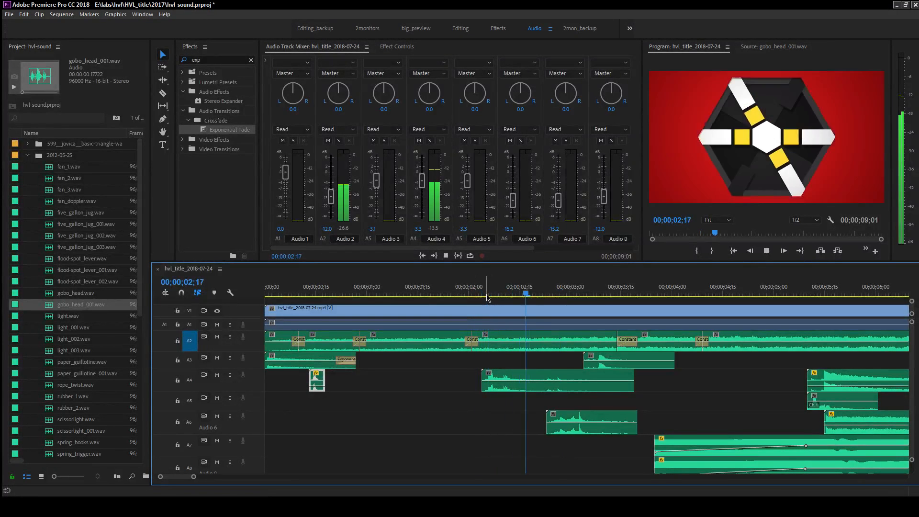
{"action": "key", "text": "space"}
{"action": "left_click", "coordinate": [415, 293]}
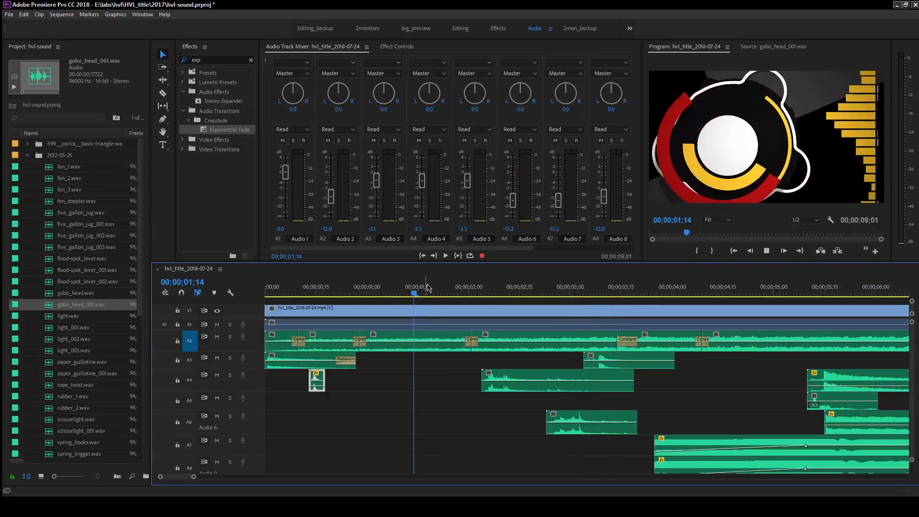
{"action": "key", "text": "space"}
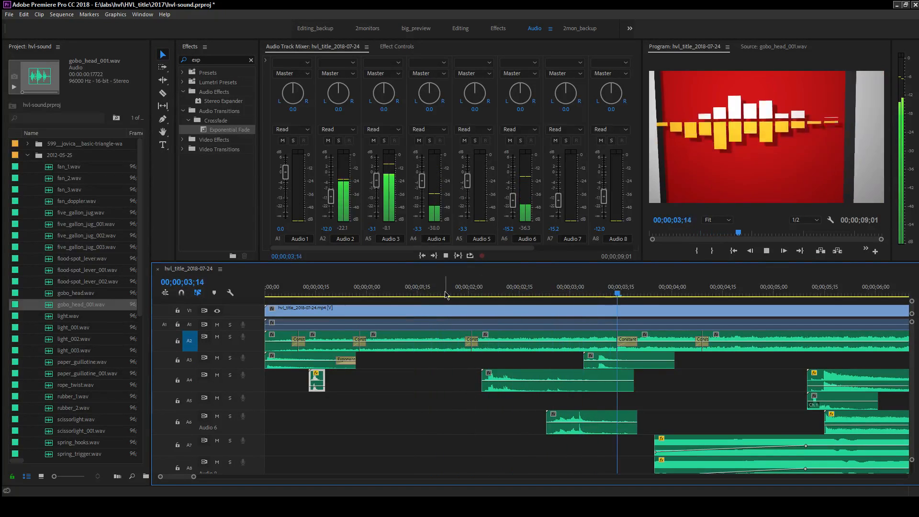
{"action": "key", "text": "space"}
{"action": "left_click", "coordinate": [444, 291]}
{"action": "key", "text": "space"}
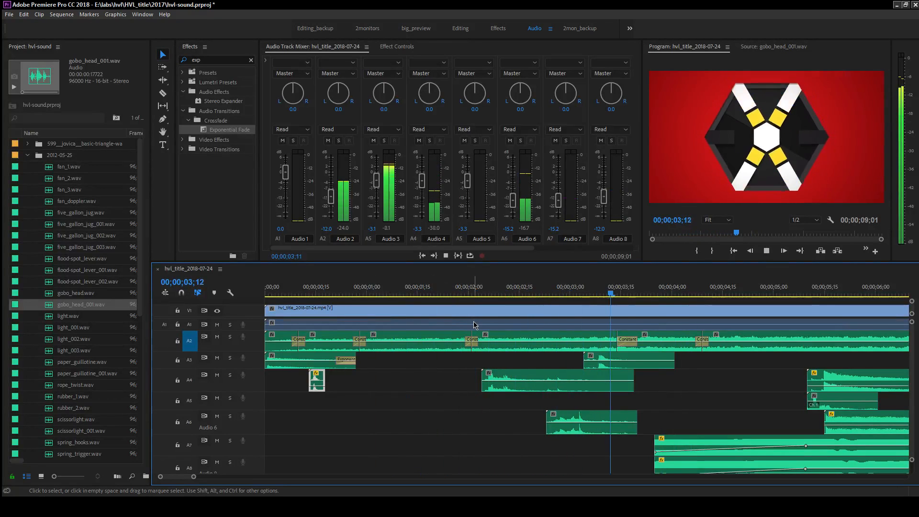
{"action": "key", "text": "space"}
{"action": "left_click_drag", "start_coordinate": [597, 300], "coordinate": [605, 299]}
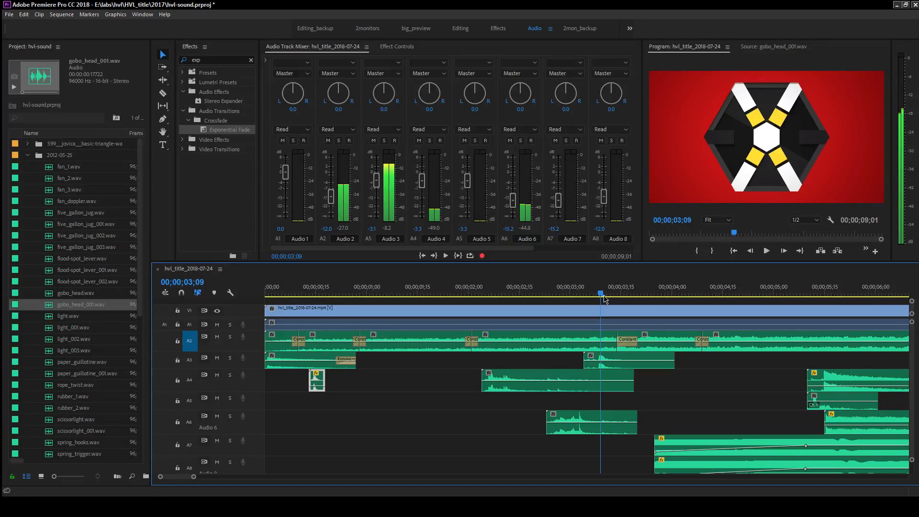
{"action": "left_click_drag", "start_coordinate": [604, 299], "coordinate": [605, 299]}
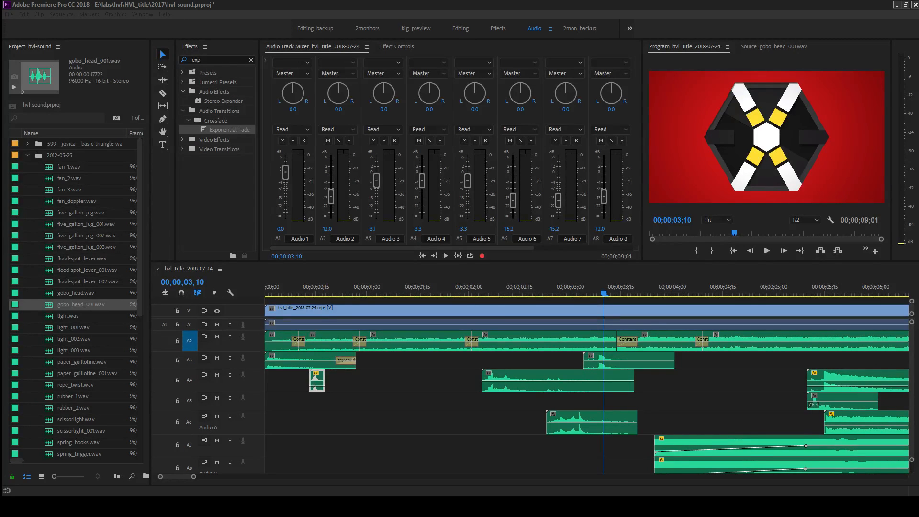
- Preview scissorlight_001.wav from the 2012-05-25 bin
{"action": "left_click", "coordinate": [112, 328]}
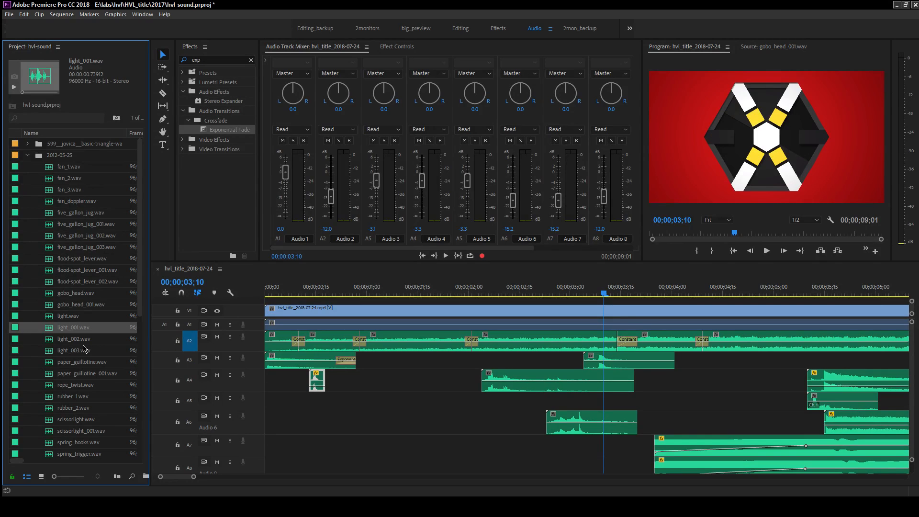
{"action": "double_click", "coordinate": [90, 434]}
{"action": "key", "text": "space"}
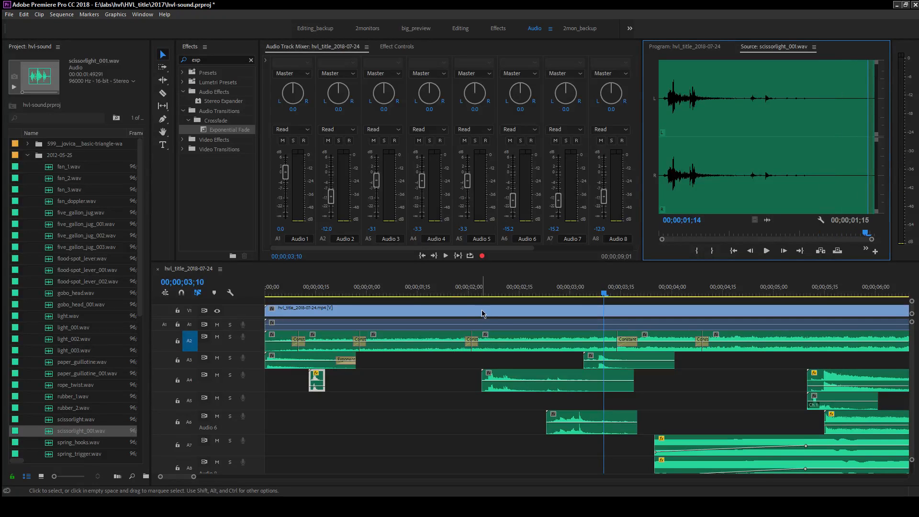
- Play the hexagon animation from 00;00;02;04 to about 00;00;03;02 to judge which sounds it needs
{"action": "left_click", "coordinate": [474, 297]}
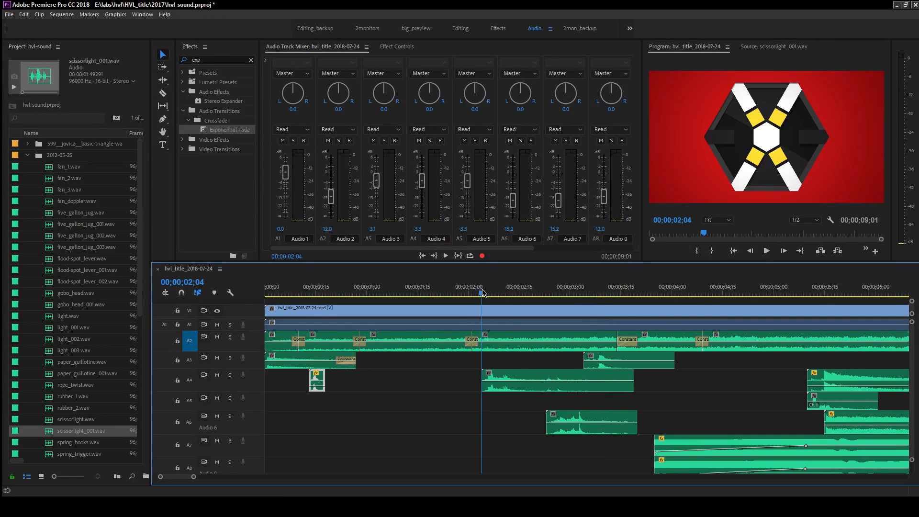
{"action": "key", "text": "space"}
{"action": "key", "text": "space"}
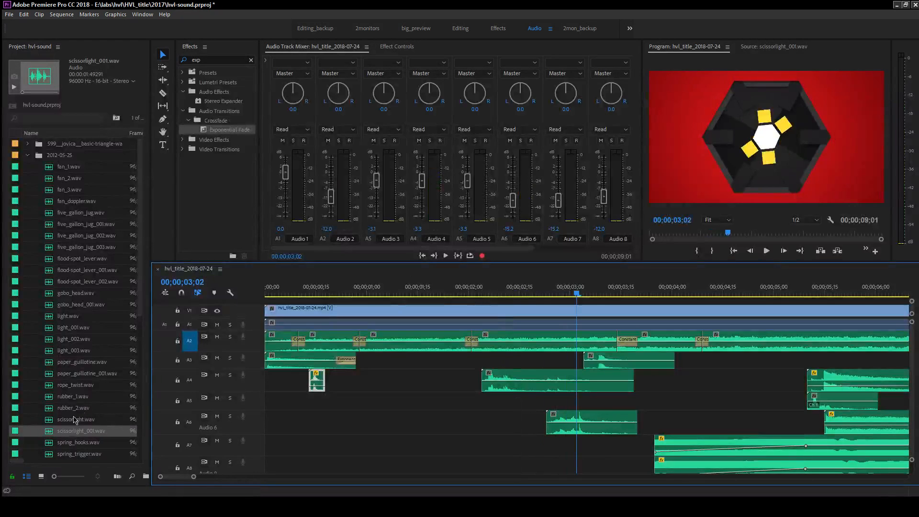
- Browse the 2012-05-25 bin, including rubber_1.wav and five_gallon_jug_002.wav, for a fitting sound effect
{"action": "left_click", "coordinate": [90, 397]}
{"action": "scroll", "coordinate": [91, 401], "scroll_direction": "down", "scroll_amount": 3}
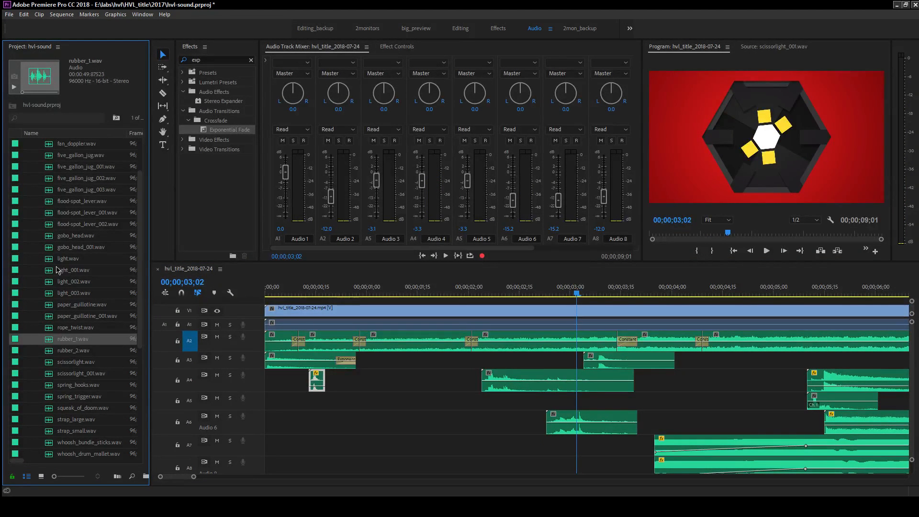
{"action": "left_click", "coordinate": [99, 179]}
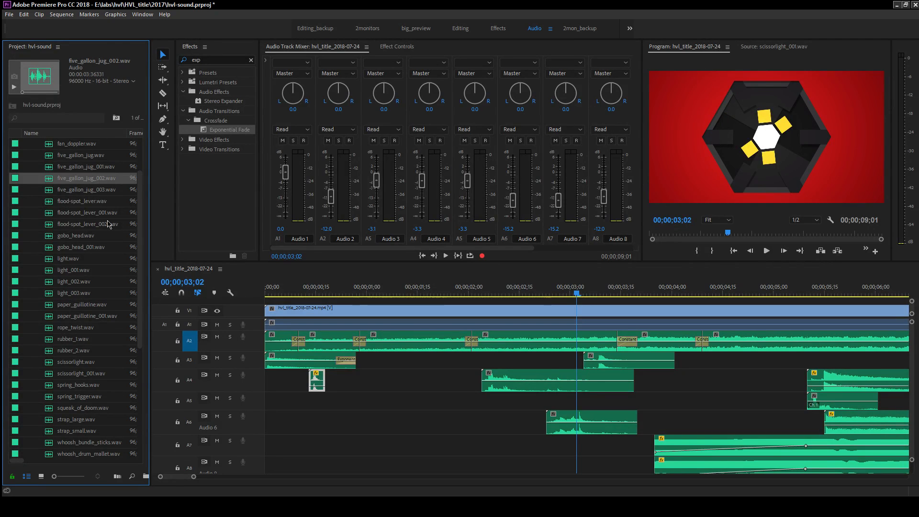
{"action": "scroll", "coordinate": [105, 251], "scroll_direction": "up", "scroll_amount": 3}
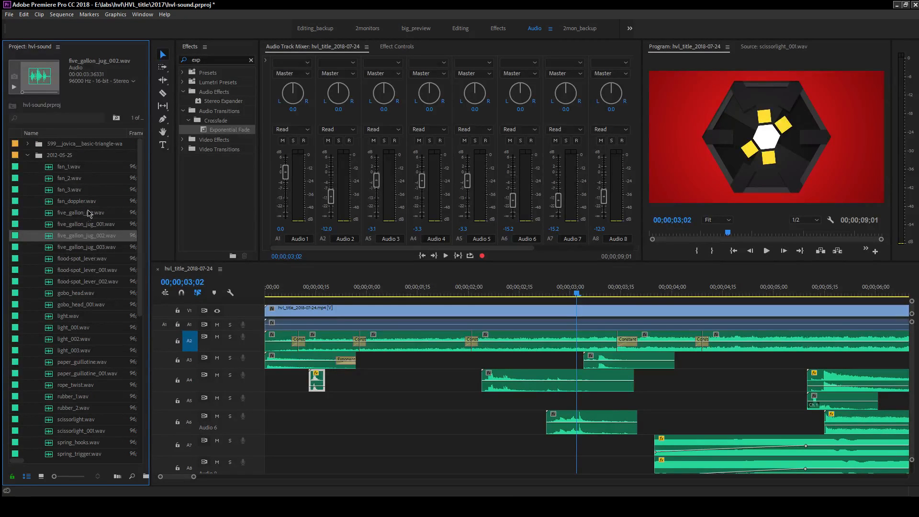
- Scrub the animation up to 00;00;02;13 to examine the hexagon's extending arms
{"action": "left_click", "coordinate": [341, 291]}
{"action": "left_click_drag", "start_coordinate": [341, 291], "coordinate": [513, 296]}
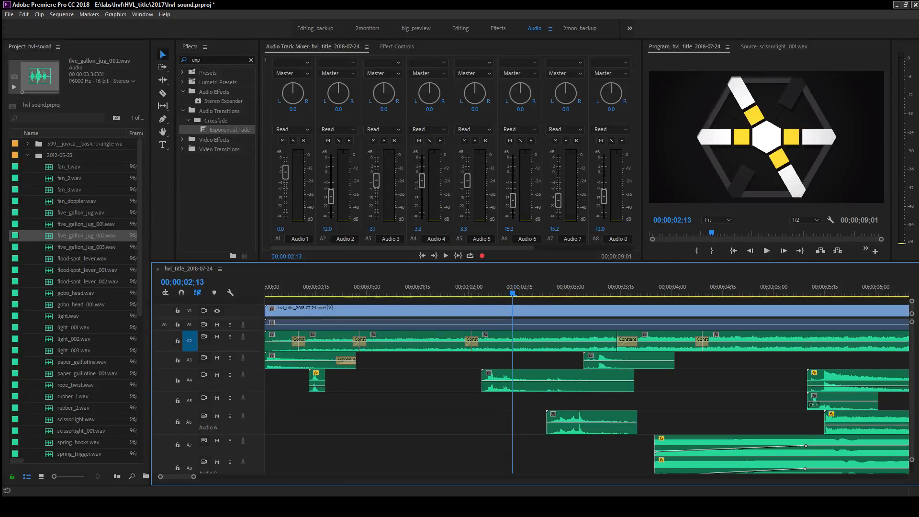
{"action": "key", "text": "alt+Tab"}
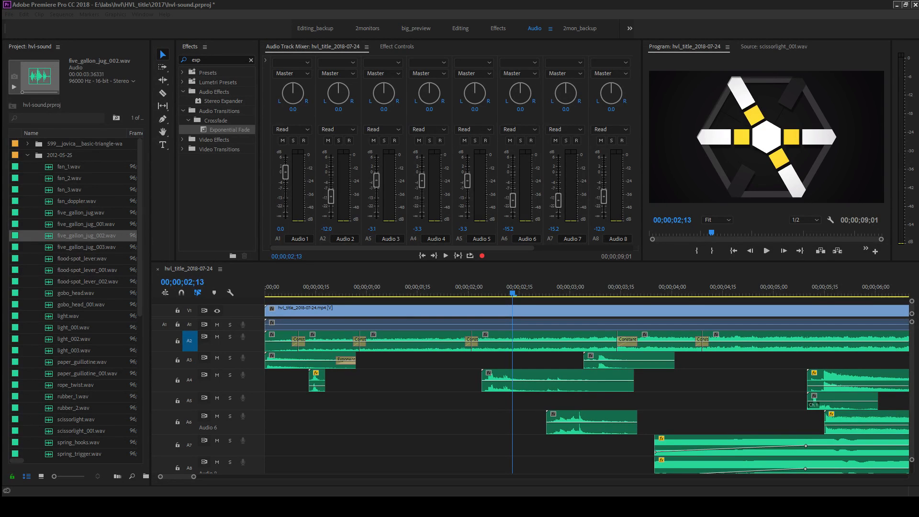
- Expand the 2012-08-22 and 2015-sounds bins to reach their recordings
{"action": "left_click", "coordinate": [89, 259]}
{"action": "scroll", "coordinate": [84, 288], "scroll_direction": "down", "scroll_amount": 5}
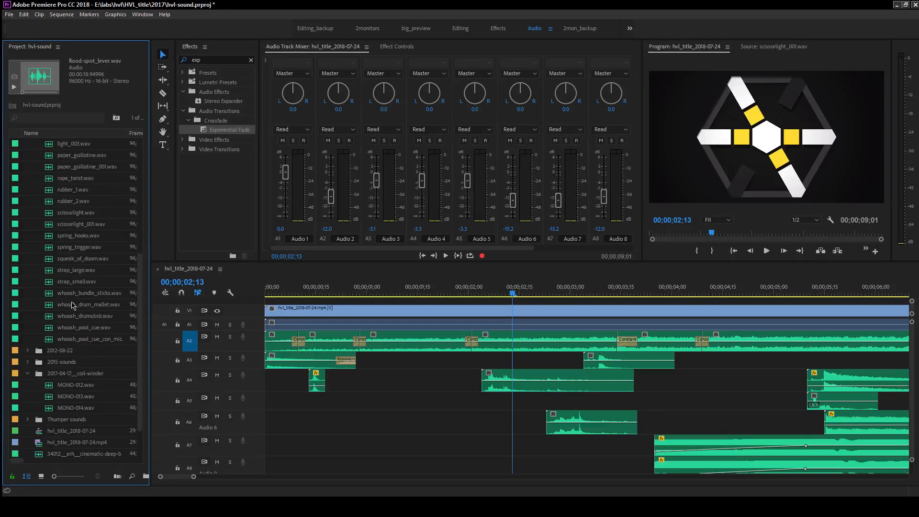
{"action": "left_click", "coordinate": [27, 305]}
{"action": "scroll", "coordinate": [44, 305], "scroll_direction": "down", "scroll_amount": 3}
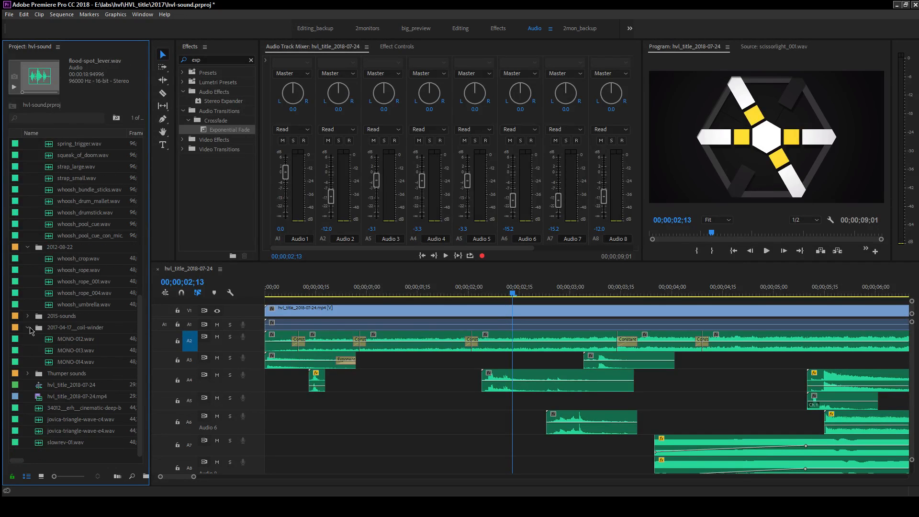
{"action": "left_click", "coordinate": [28, 316]}
{"action": "scroll", "coordinate": [44, 314], "scroll_direction": "down", "scroll_amount": 1}
{"action": "scroll", "coordinate": [46, 318], "scroll_direction": "down", "scroll_amount": 3}
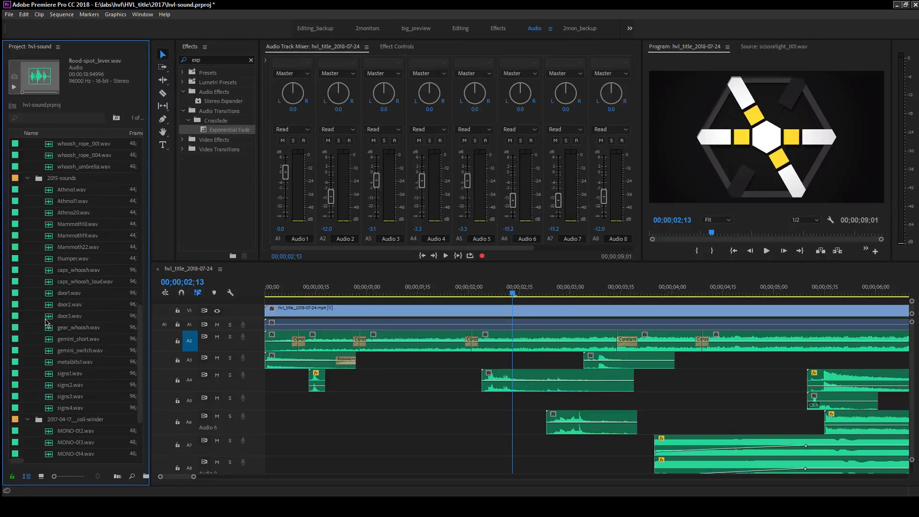
- Preview gemini_short.wav from the 2015-sounds bin, and select gemini_switch.wav
{"action": "double_click", "coordinate": [48, 343]}
{"action": "left_click", "coordinate": [689, 98]}
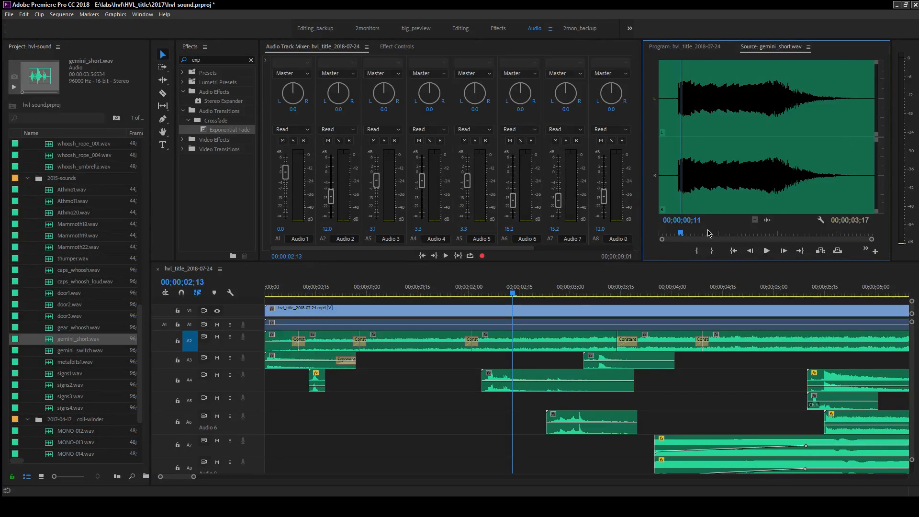
{"action": "key", "text": "space"}
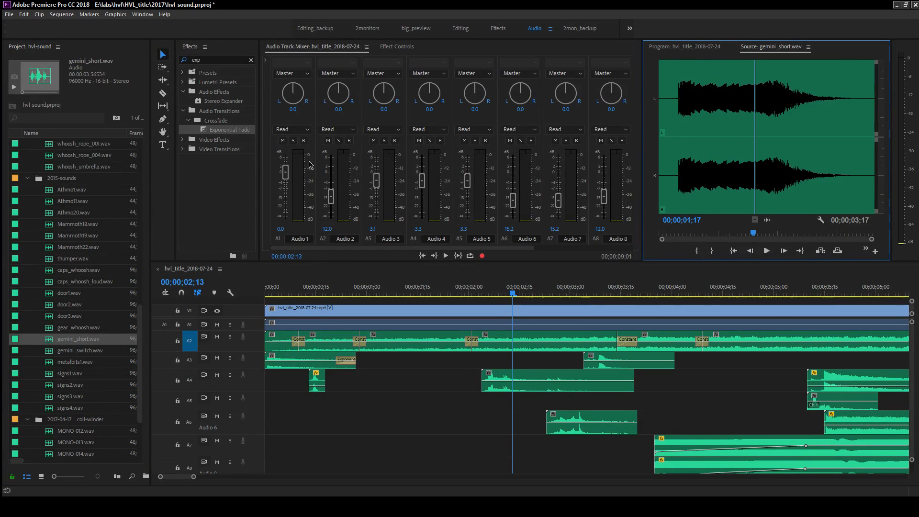
{"action": "left_click", "coordinate": [82, 351]}
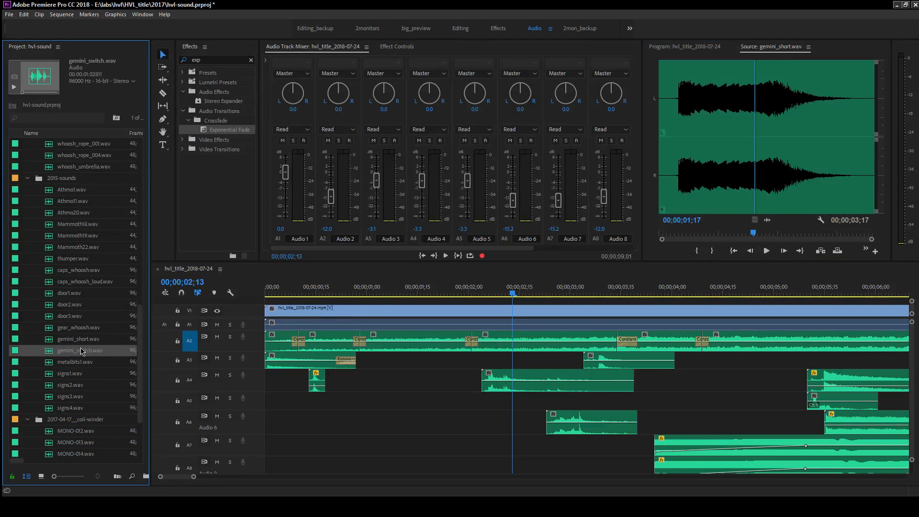
{"action": "scroll", "coordinate": [92, 352], "scroll_direction": "down", "scroll_amount": 1}
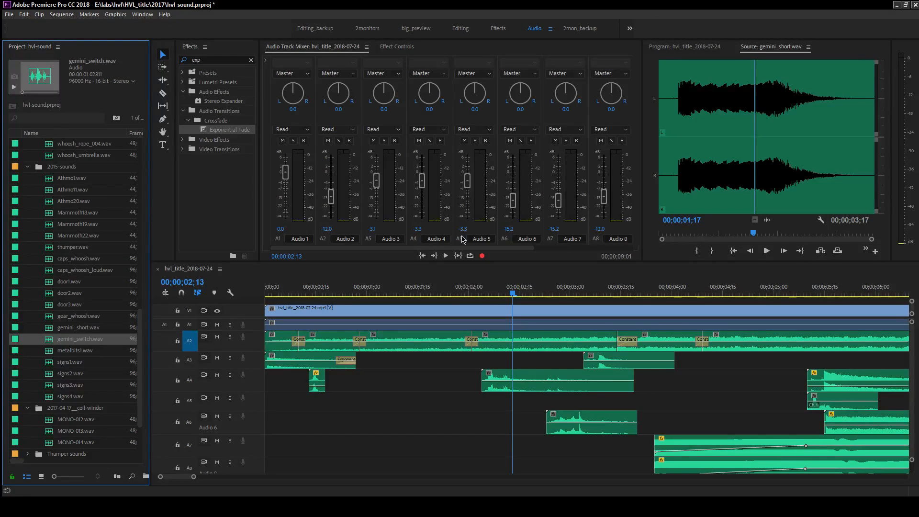
- Play the sequence from 00;00;01;00 to about 00;00;02;02 to judge the existing sounds
{"action": "left_click", "coordinate": [366, 289]}
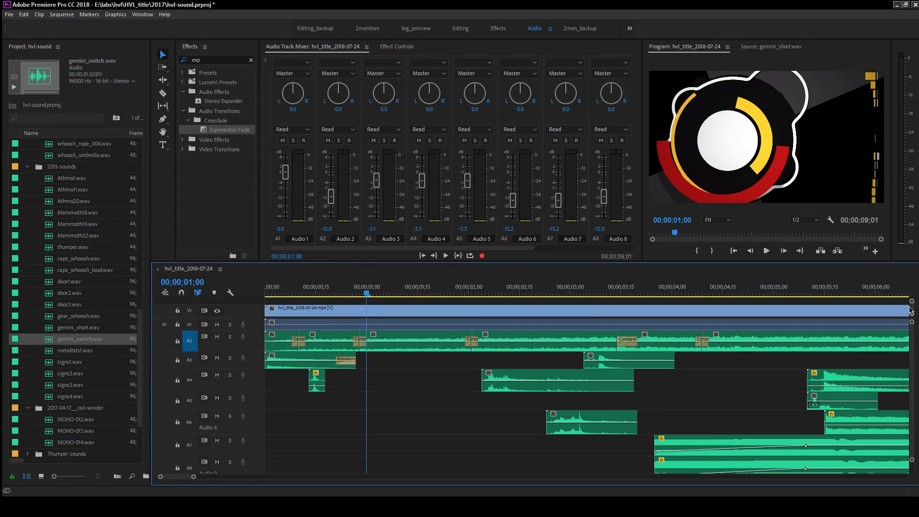
{"action": "key", "text": "space"}
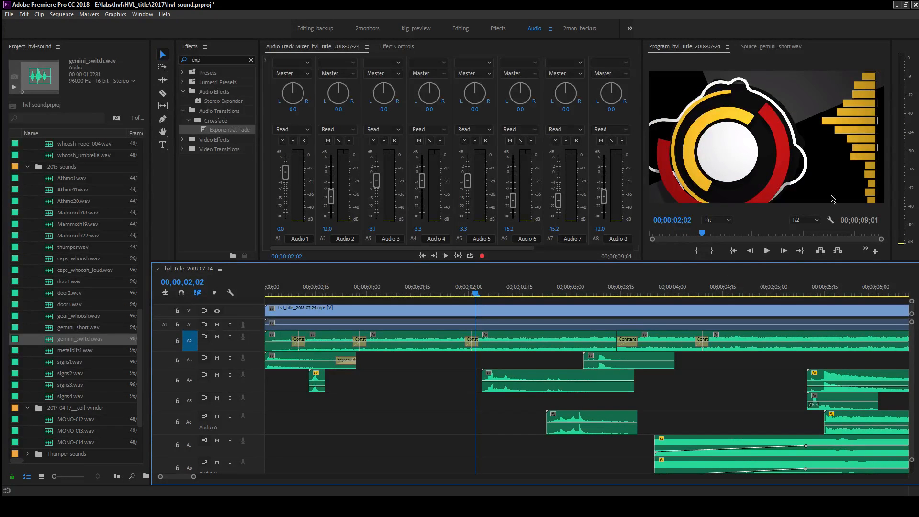
- Preview Mammoth18.wav from its onset, and show the sequence's lowest audio tracks
{"action": "left_click", "coordinate": [50, 214]}
{"action": "double_click", "coordinate": [50, 216]}
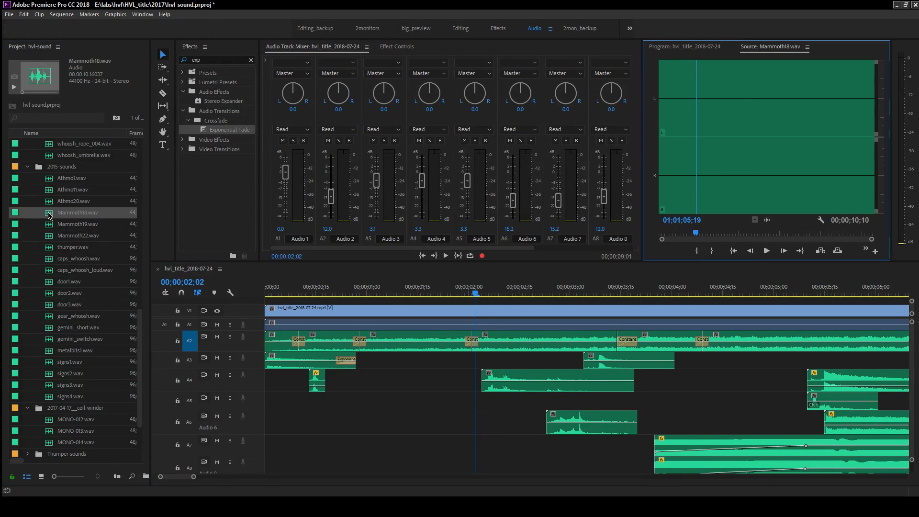
{"action": "key", "text": "space"}
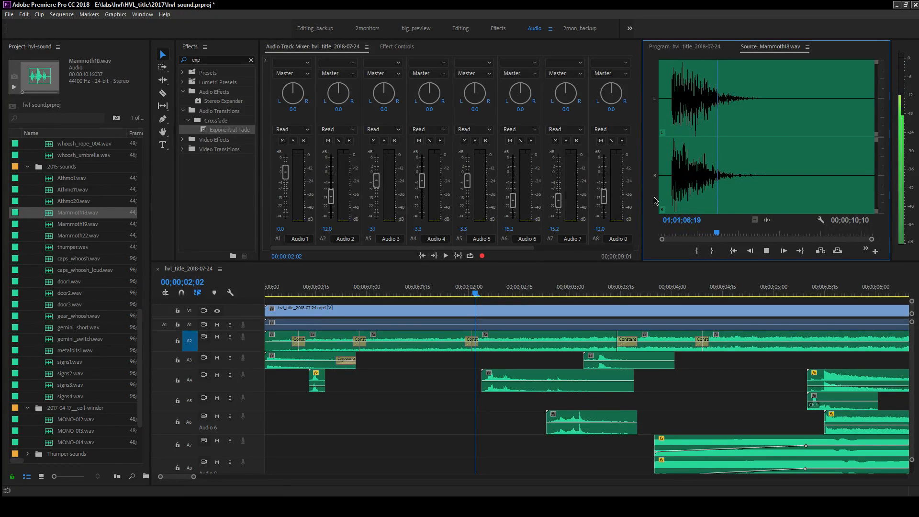
{"action": "left_click", "coordinate": [672, 96]}
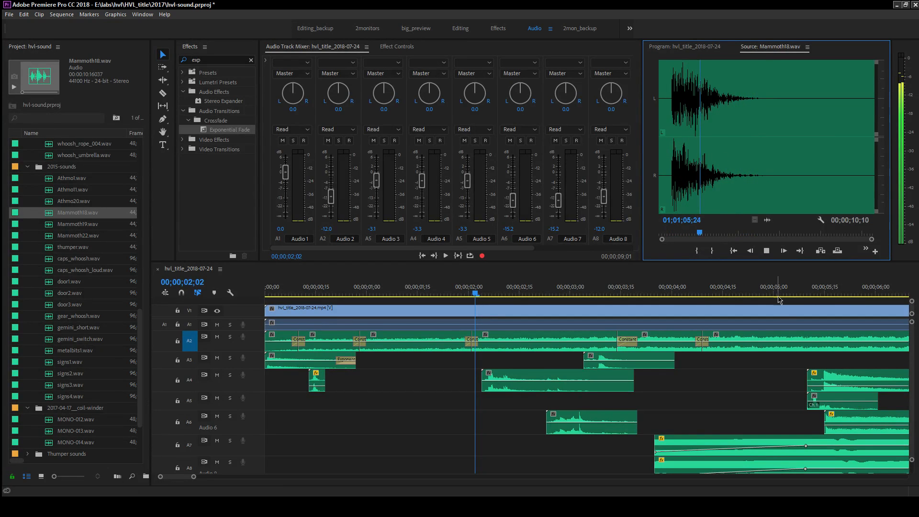
{"action": "key", "text": "space"}
{"action": "left_click_drag", "start_coordinate": [912, 369], "coordinate": [918, 394]}
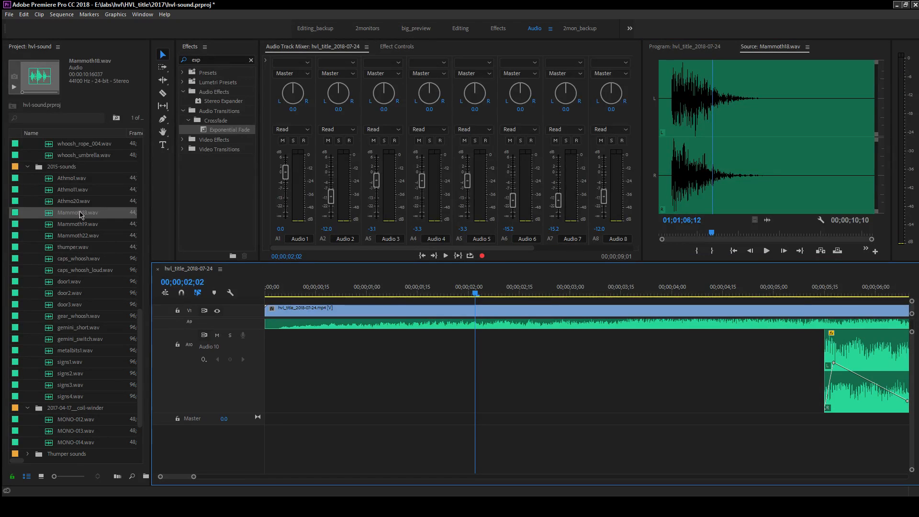
- Compare the impact sounds Mammoth19.wav, Mammoth18.wav and Mammoth22.wav by previewing each one
{"action": "double_click", "coordinate": [53, 225]}
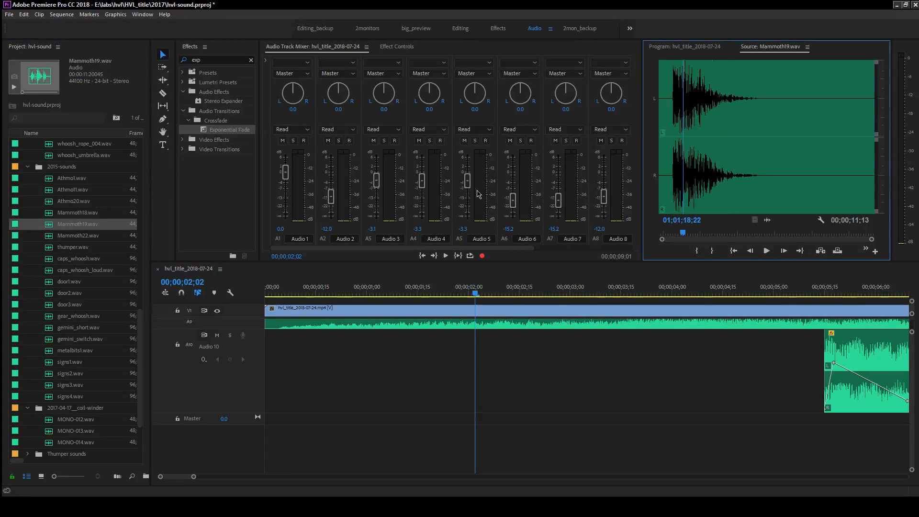
{"action": "left_click", "coordinate": [669, 106]}
{"action": "key", "text": "space"}
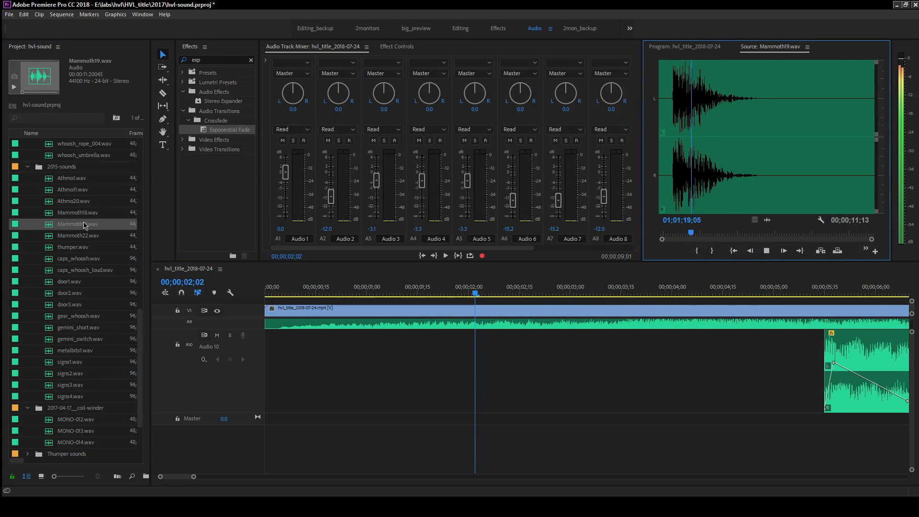
{"action": "key", "text": "space"}
{"action": "double_click", "coordinate": [52, 217]}
{"action": "left_click", "coordinate": [667, 93]}
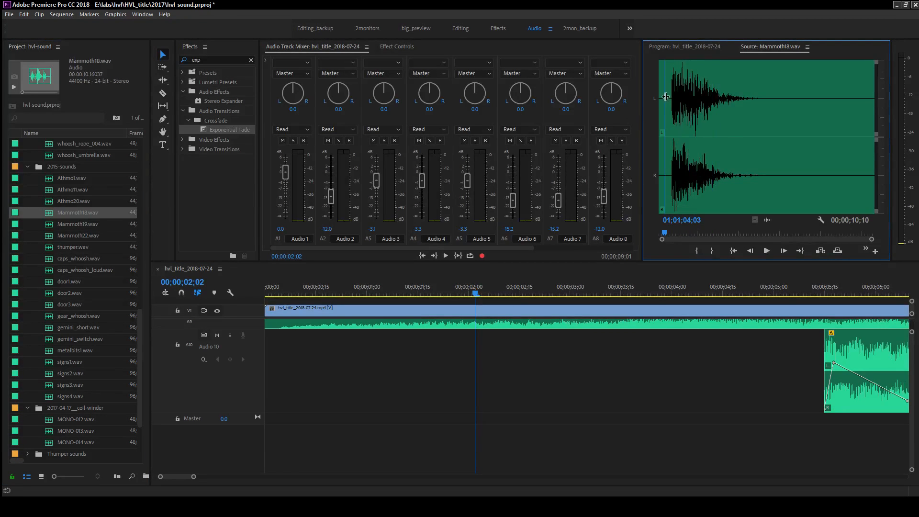
{"action": "key", "text": "space"}
{"action": "double_click", "coordinate": [78, 235]}
{"action": "key", "text": "space"}
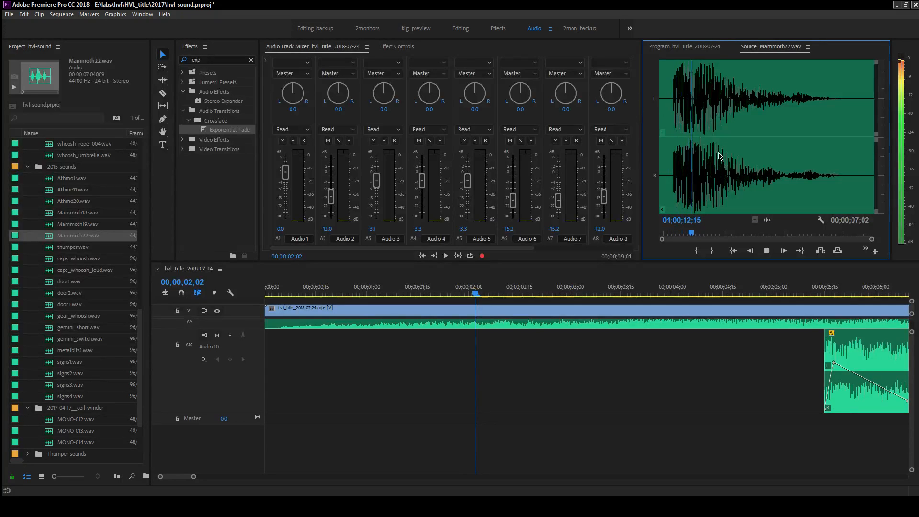
- Add Mammoth22.wav on a new Audio 11 track, aligning its impact with the High Voltage Laboratory title at about 00;00;05;16
{"action": "left_click_drag", "start_coordinate": [56, 240], "coordinate": [831, 456]}
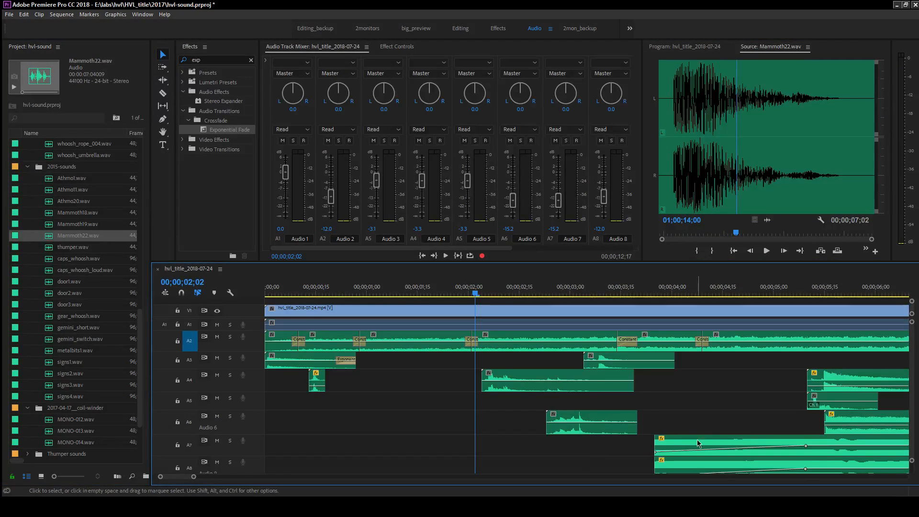
{"action": "scroll", "coordinate": [208, 463], "scroll_direction": "down", "scroll_amount": 5}
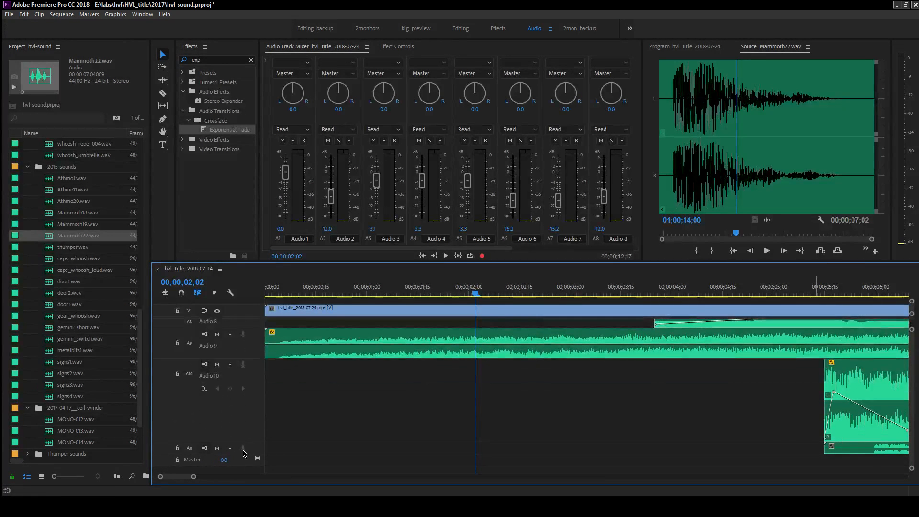
{"action": "scroll", "coordinate": [841, 430], "scroll_direction": "down", "scroll_amount": 3}
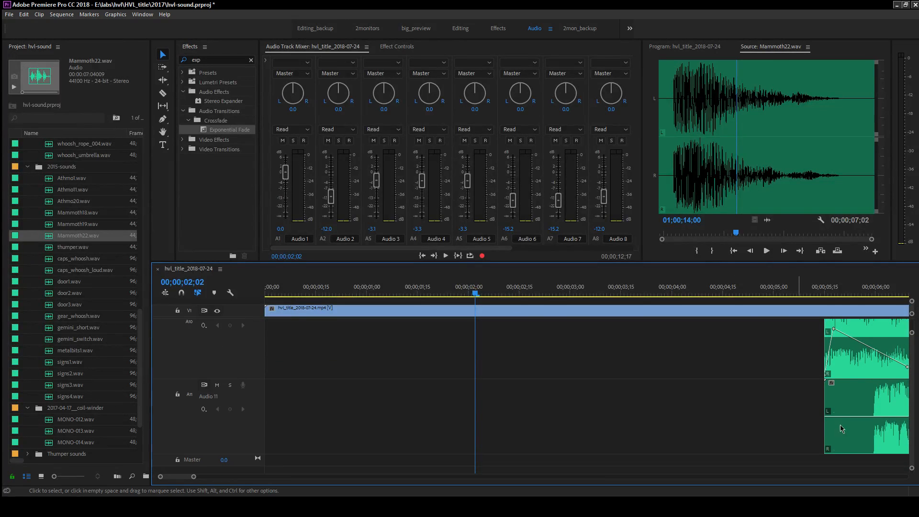
{"action": "left_click_drag", "start_coordinate": [841, 429], "coordinate": [790, 430]}
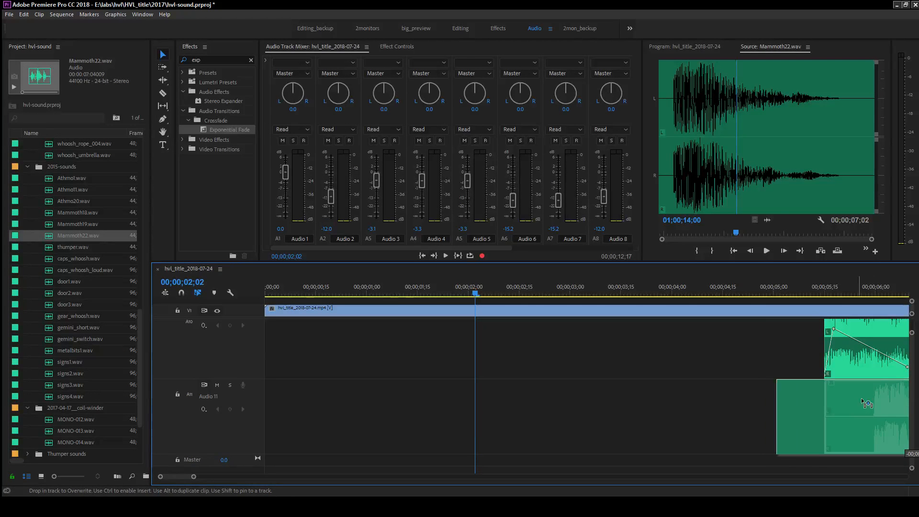
{"action": "left_click", "coordinate": [827, 301]}
{"action": "left_click_drag", "start_coordinate": [860, 397], "coordinate": [856, 398]}
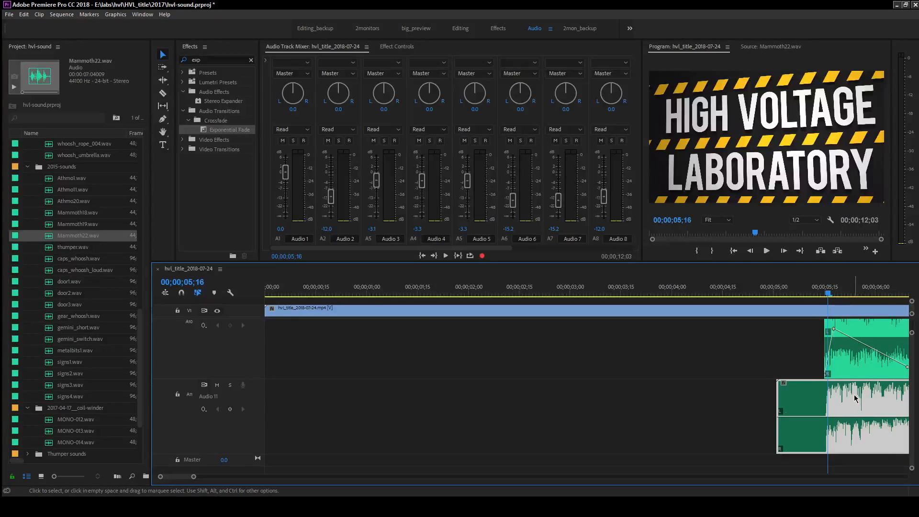
- Reduce the Audio 10 track's height and mute that track
{"action": "left_click", "coordinate": [843, 352]}
{"action": "scroll", "coordinate": [252, 359], "scroll_direction": "up", "scroll_amount": 2}
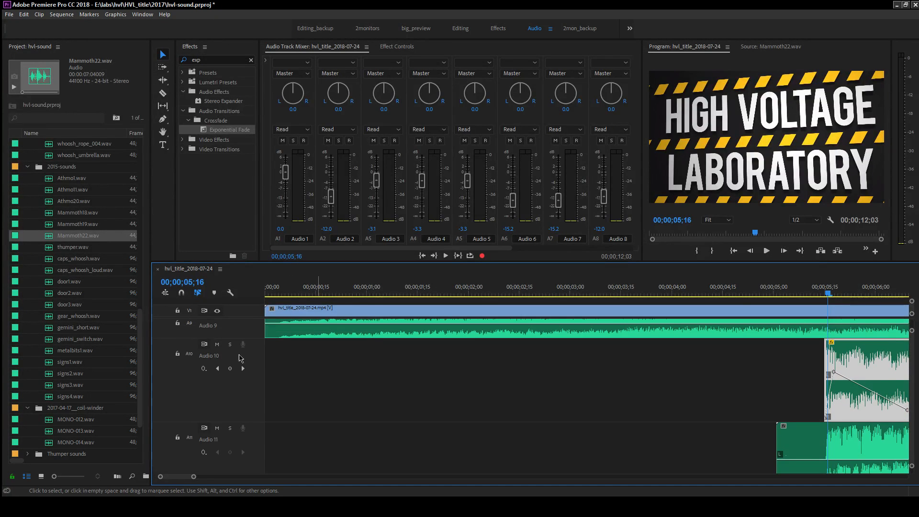
{"action": "left_click_drag", "start_coordinate": [234, 421], "coordinate": [246, 364]}
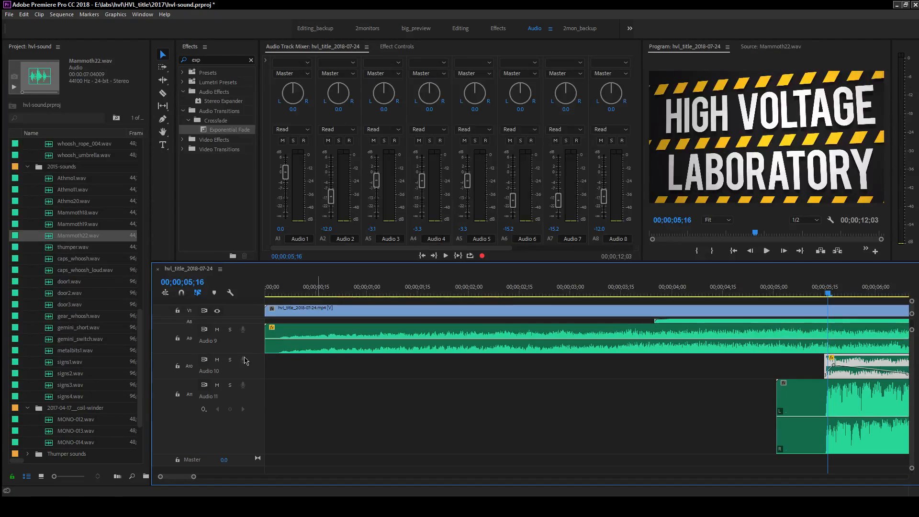
{"action": "left_click", "coordinate": [217, 360]}
- Play the title section from 00;00;05;08 to 00;00;07;22 to judge the Mammoth22.wav impact
{"action": "left_click", "coordinate": [802, 293]}
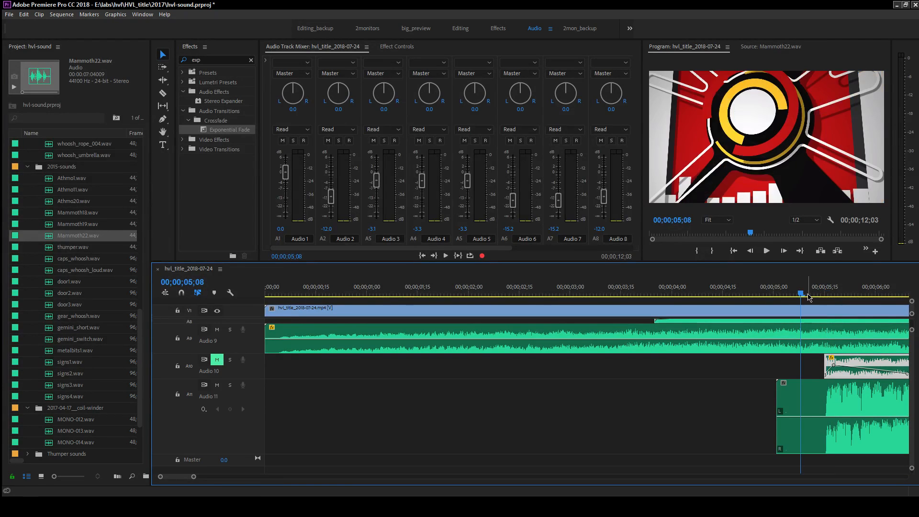
{"action": "key", "text": "space"}
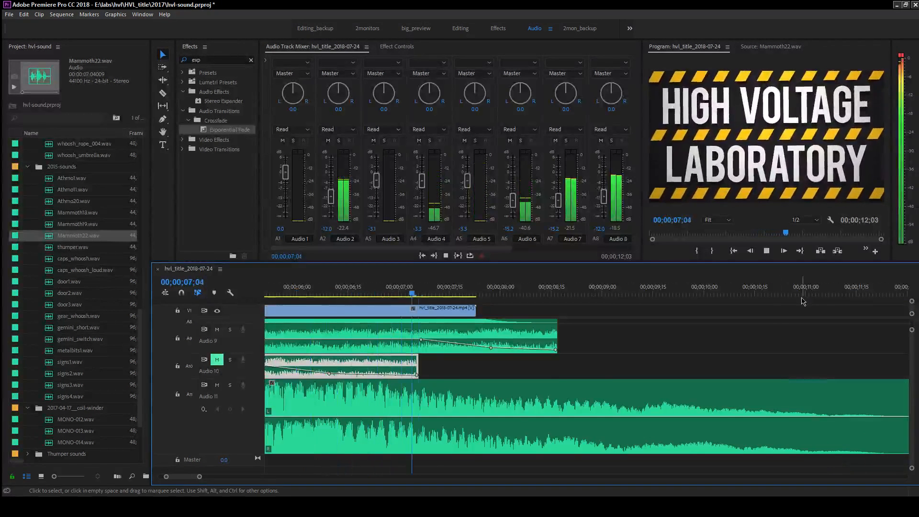
{"action": "key", "text": "space"}
- Split the Mammoth22.wav clip on Audio 11 where the Audio 9 clip ends, and delete the remainder
{"action": "key", "text": "c"}
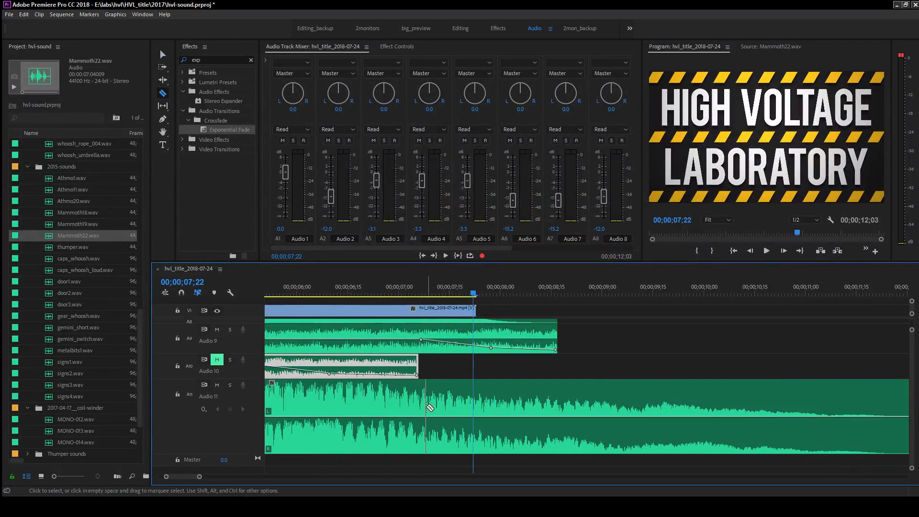
{"action": "scroll", "coordinate": [526, 412], "scroll_direction": "up", "scroll_amount": 1}
{"action": "left_click", "coordinate": [587, 412]}
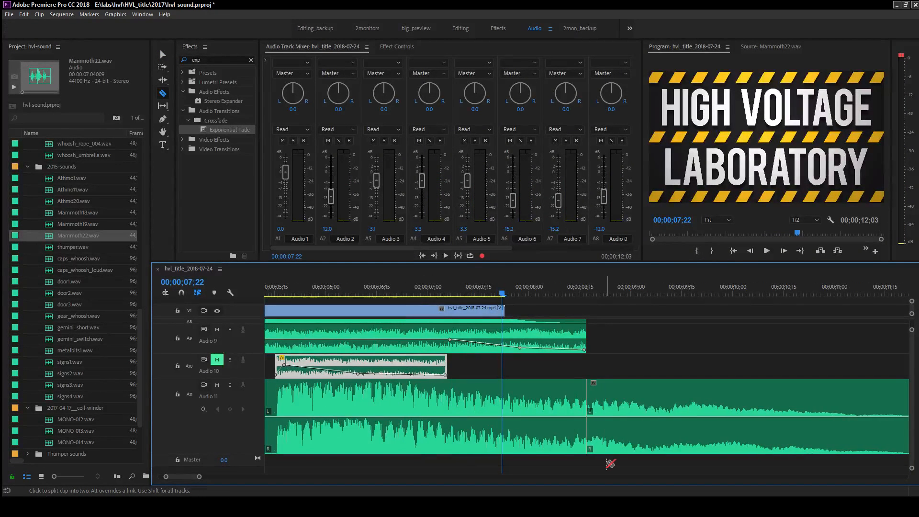
{"action": "key", "text": "v"}
{"action": "left_click", "coordinate": [632, 404]}
{"action": "key", "text": "Delete"}
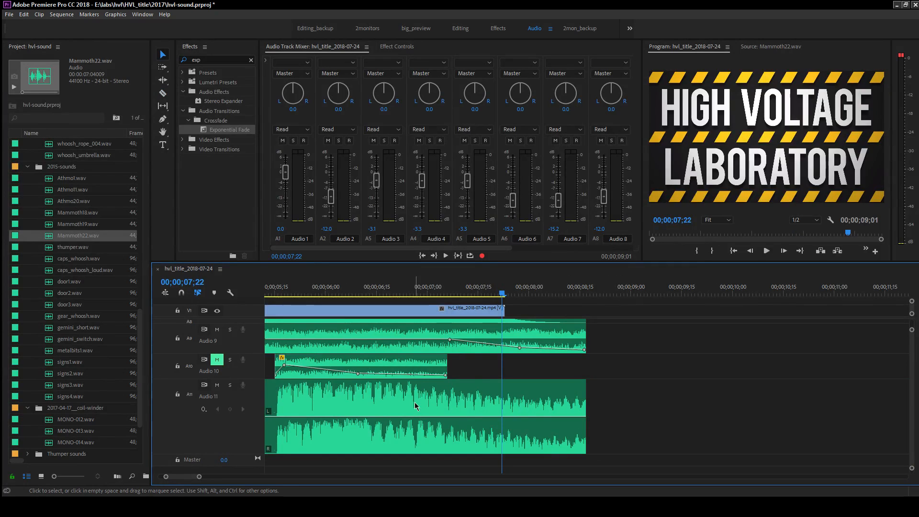
- Add volume keyframes fading out the Mammoth22.wav clip from about 00;00;07;06 to its end, with a lowered midpoint near 00;00;08;00, and play the title section
{"action": "key", "text": "p"}
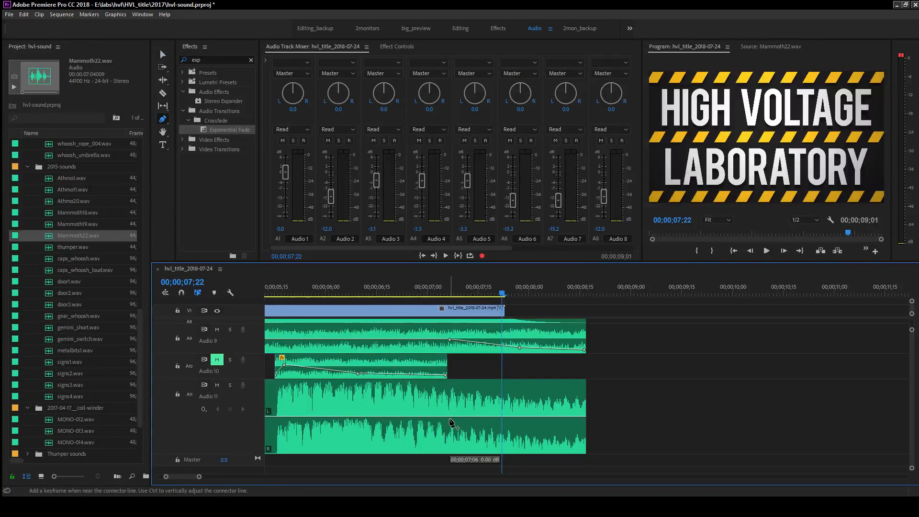
{"action": "left_click", "coordinate": [499, 424]}
{"action": "left_click_drag", "start_coordinate": [583, 418], "coordinate": [585, 450]}
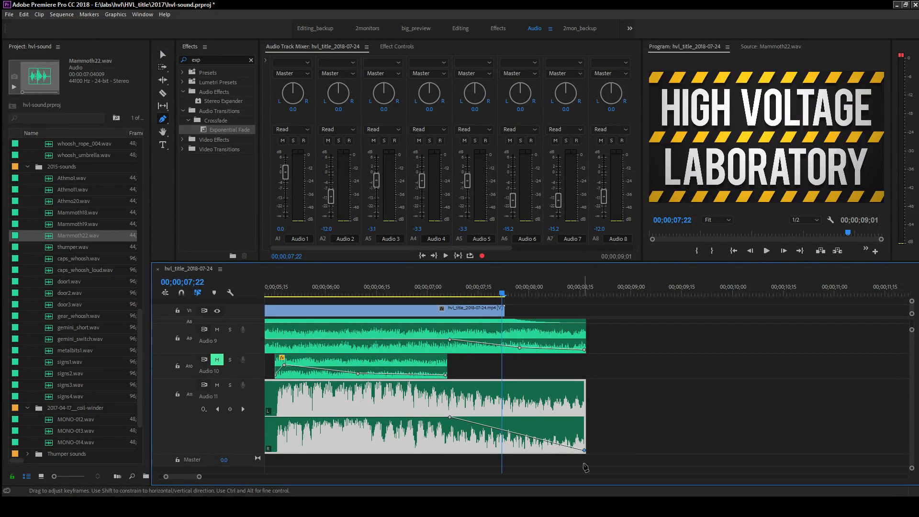
{"action": "left_click_drag", "start_coordinate": [529, 436], "coordinate": [529, 441]}
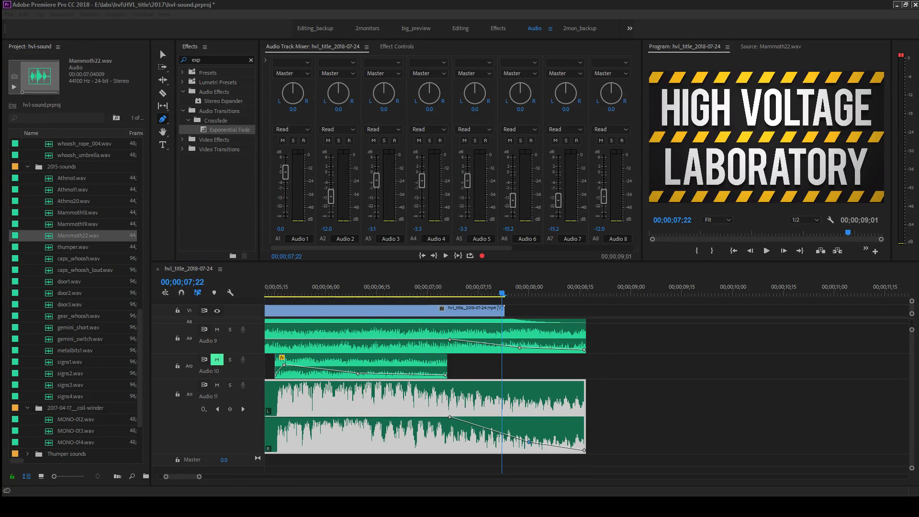
{"action": "left_click", "coordinate": [268, 290]}
{"action": "key", "text": "space"}
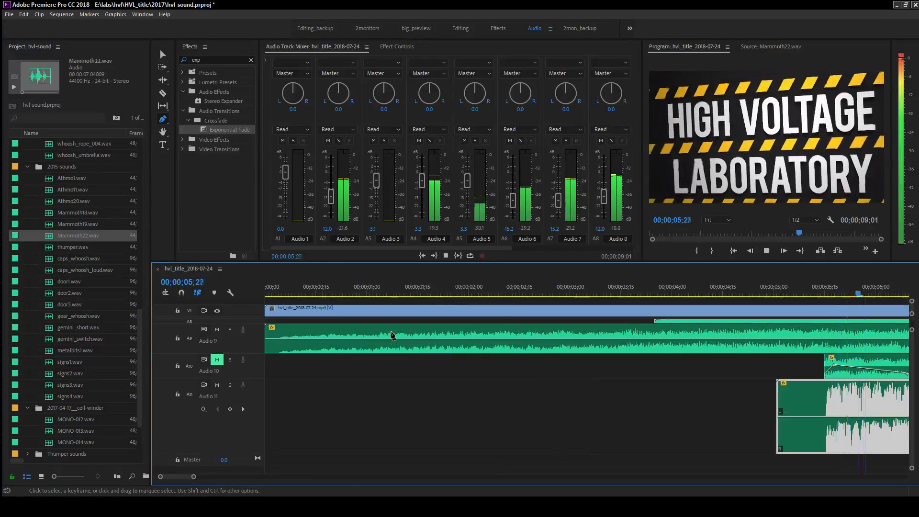
{"action": "key", "text": "space"}
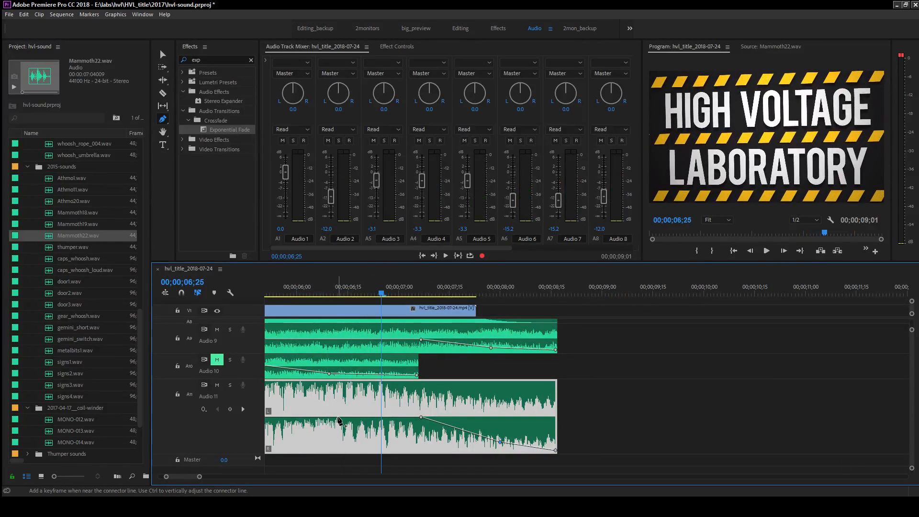
- Try lowering the Mammoth22.wav clip's volume line before the fade-out and play the title section from 00;00;05;24
{"action": "key", "text": "v"}
{"action": "left_click_drag", "start_coordinate": [337, 416], "coordinate": [337, 428]}
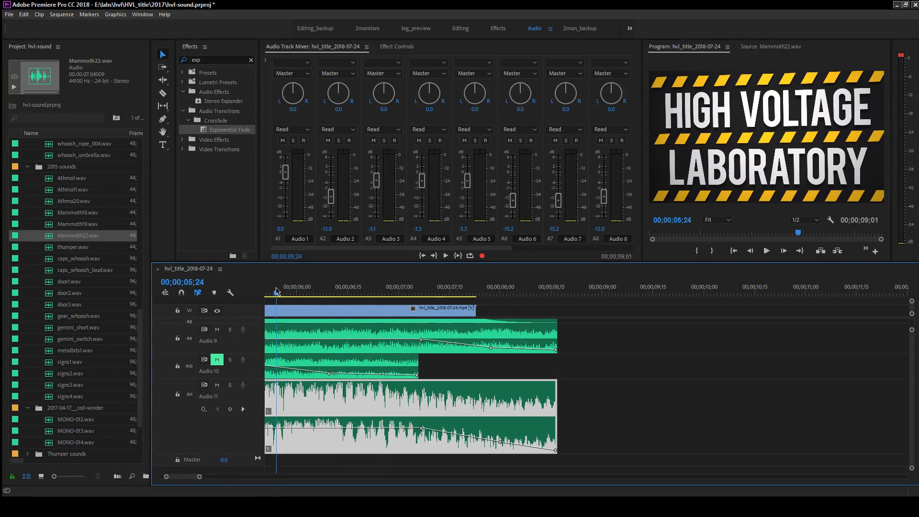
{"action": "left_click", "coordinate": [276, 291]}
{"action": "key", "text": "space"}
{"action": "key", "text": "space"}
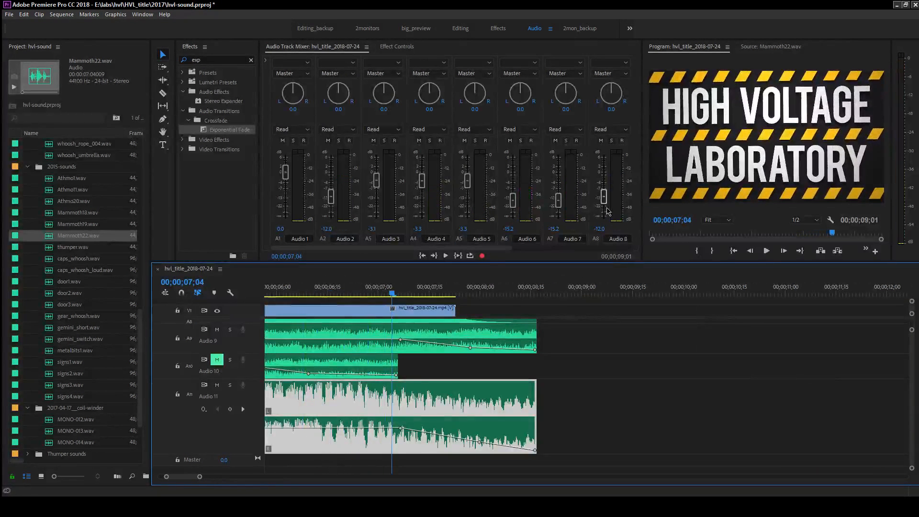
- Restore the Mammoth22.wav clip's volume line before the fade and lower the Audio 11 track level to -5.9 dB
{"action": "left_click_drag", "start_coordinate": [498, 248], "coordinate": [617, 249]}
{"action": "left_click_drag", "start_coordinate": [563, 170], "coordinate": [564, 183]}
{"action": "left_click_drag", "start_coordinate": [388, 428], "coordinate": [388, 417]}
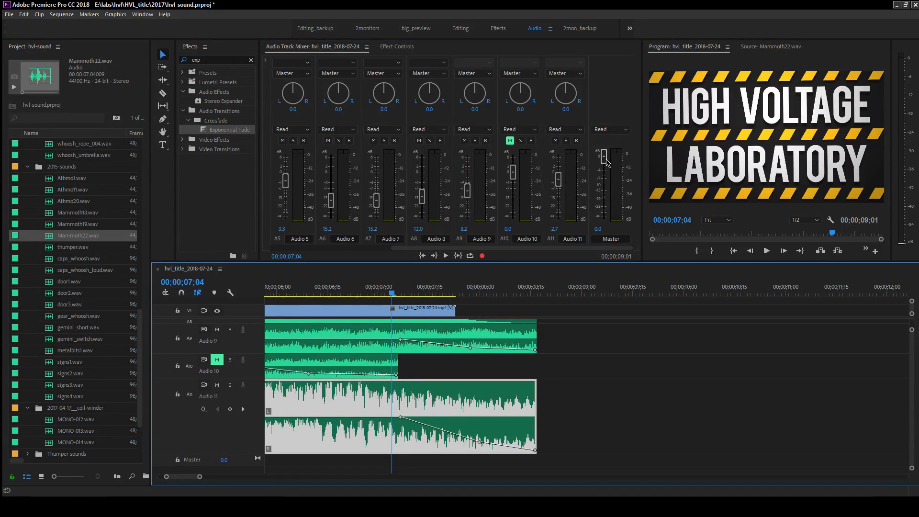
{"action": "left_click_drag", "start_coordinate": [561, 181], "coordinate": [562, 192]}
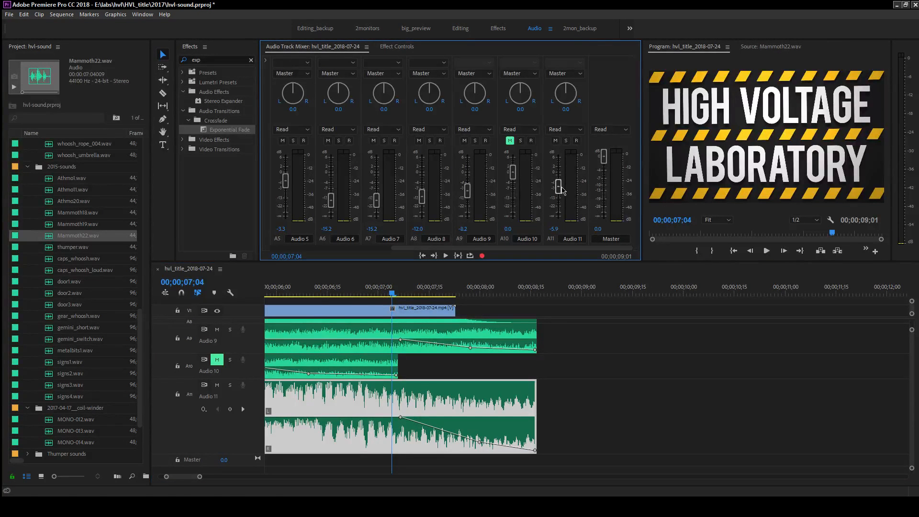
- Trim the start of the Mammoth22.wav clip to just before its impact, at about 00;00;05;14, and play the title section
{"action": "left_click_drag", "start_coordinate": [297, 296], "coordinate": [329, 318]}
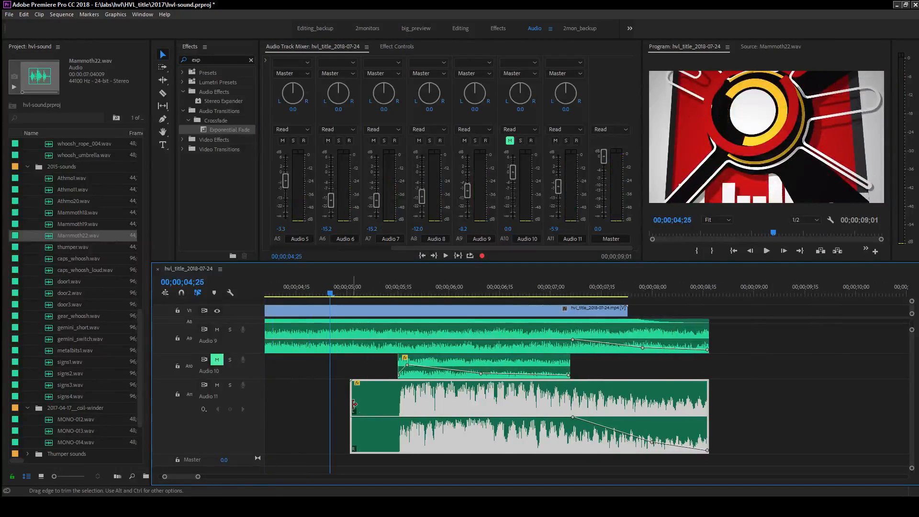
{"action": "left_click_drag", "start_coordinate": [354, 402], "coordinate": [396, 403]}
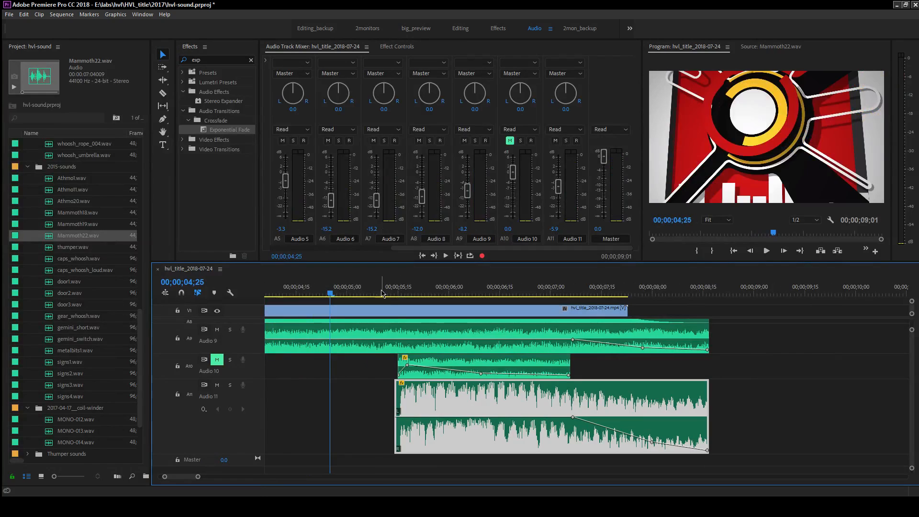
{"action": "key", "text": "space"}
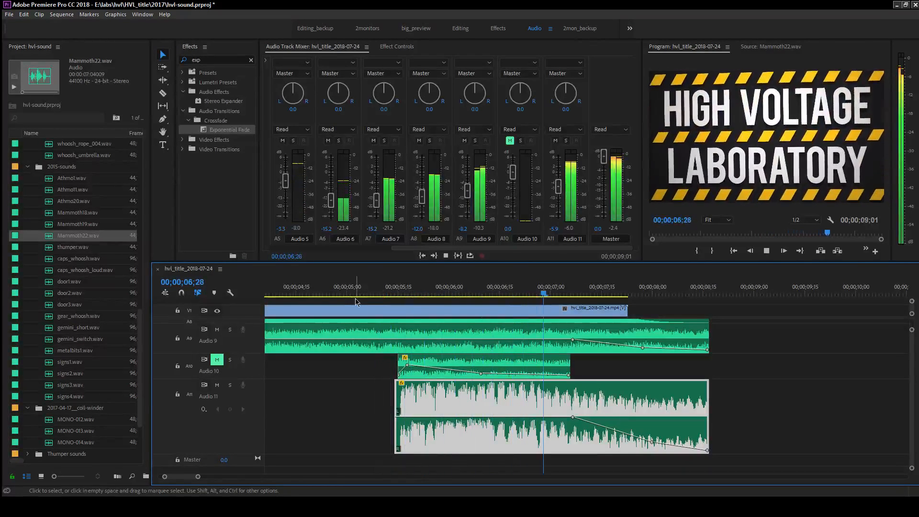
{"action": "left_click", "coordinate": [326, 292]}
{"action": "key", "text": "space"}
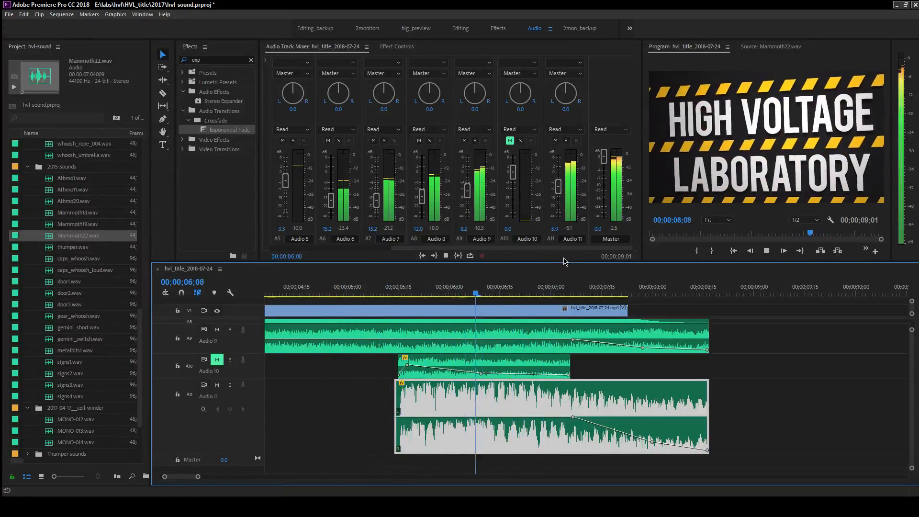
- Set the Audio 11 track level to -3.7 dB and Audio 9 to -12.0 dB, and play the title section through to its end
{"action": "left_click_drag", "start_coordinate": [561, 187], "coordinate": [562, 192]}
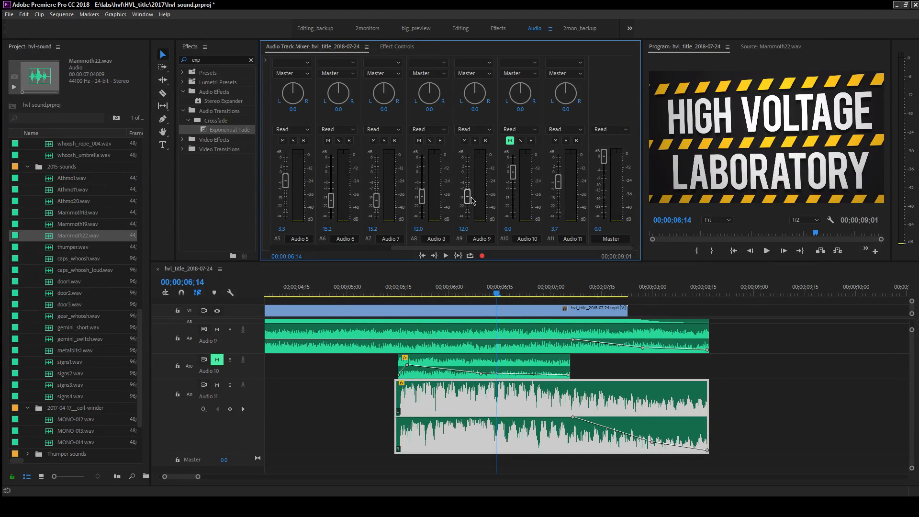
{"action": "left_click", "coordinate": [367, 296]}
{"action": "key", "text": "space"}
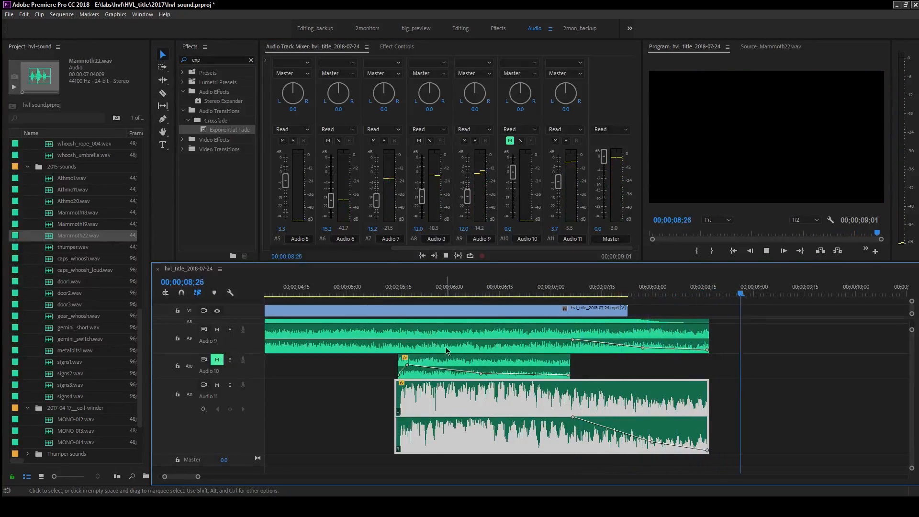
- Move the Mammoth22.wav fade's first keyframe to about 00;00;06;17 and its middle keyframe to about 00;00;07;18, playing the title section to judge the fade
{"action": "left_click_drag", "start_coordinate": [573, 416], "coordinate": [506, 417]}
{"action": "left_click_drag", "start_coordinate": [652, 442], "coordinate": [577, 441]}
{"action": "left_click", "coordinate": [403, 297]}
{"action": "key", "text": "space"}
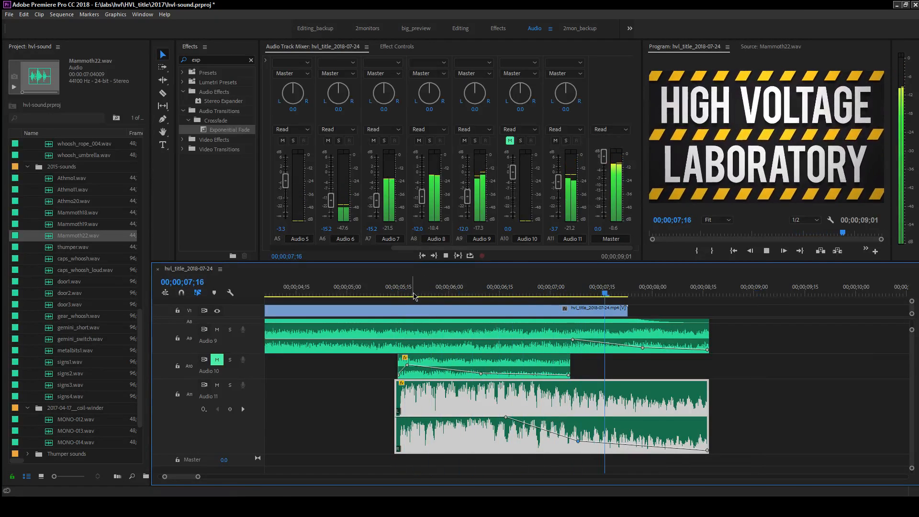
{"action": "left_click_drag", "start_coordinate": [578, 440], "coordinate": [612, 441]}
{"action": "left_click", "coordinate": [382, 290]}
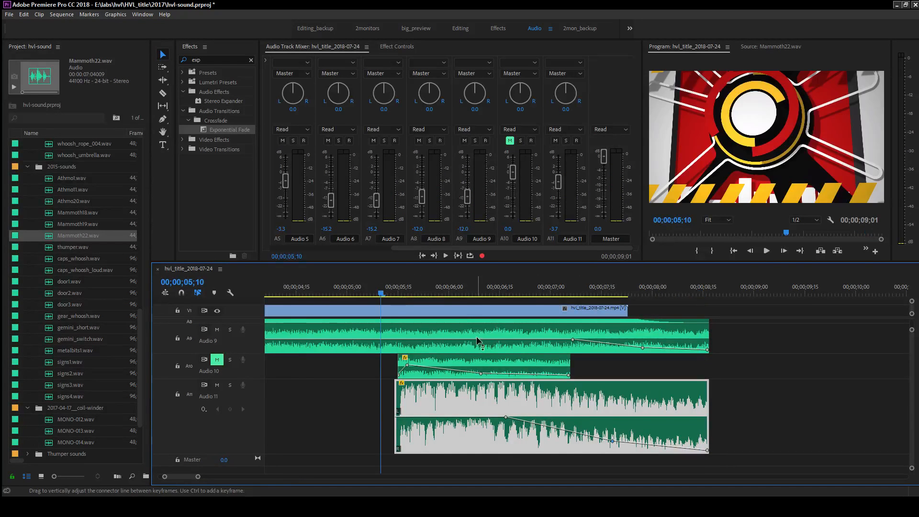
{"action": "key", "text": "space"}
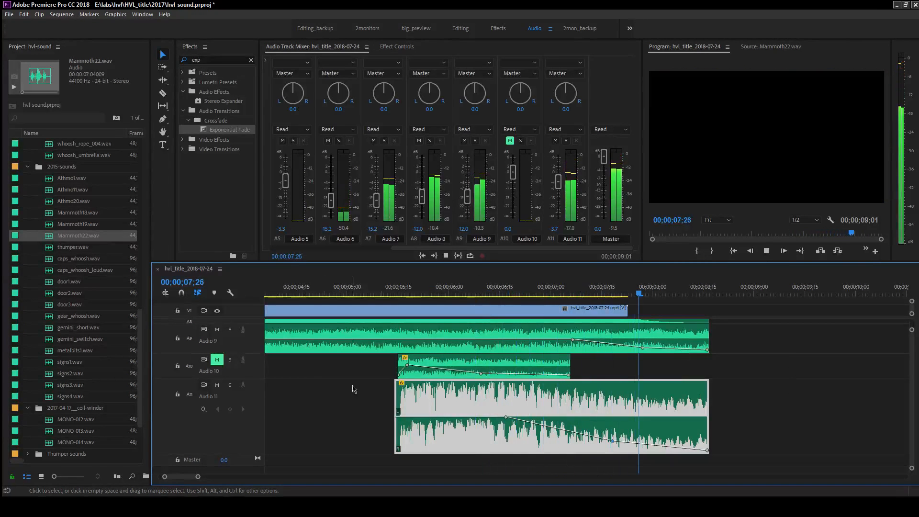
{"action": "key", "text": "space"}
- Delete the clip on Audio 10 and unmute that track
{"action": "left_click", "coordinate": [458, 370]}
{"action": "key", "text": "Delete"}
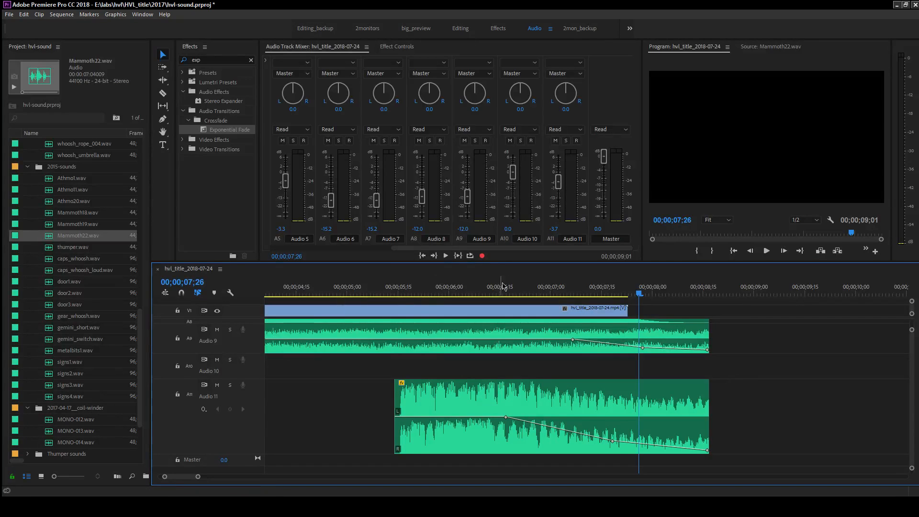
{"action": "left_click_drag", "start_coordinate": [199, 480], "coordinate": [246, 477]}
- Audition signs1.wav and metalbits1.wav from the 2015-sounds bin
{"action": "double_click", "coordinate": [64, 364]}
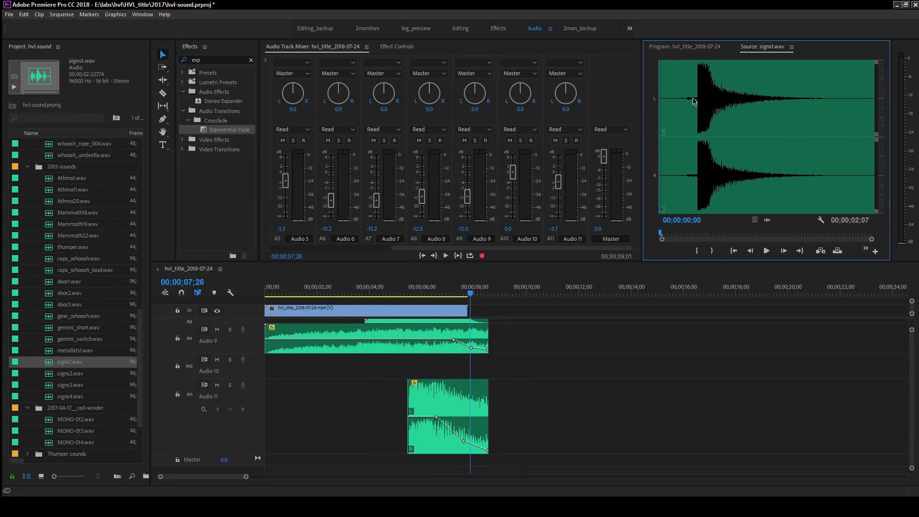
{"action": "key", "text": "space"}
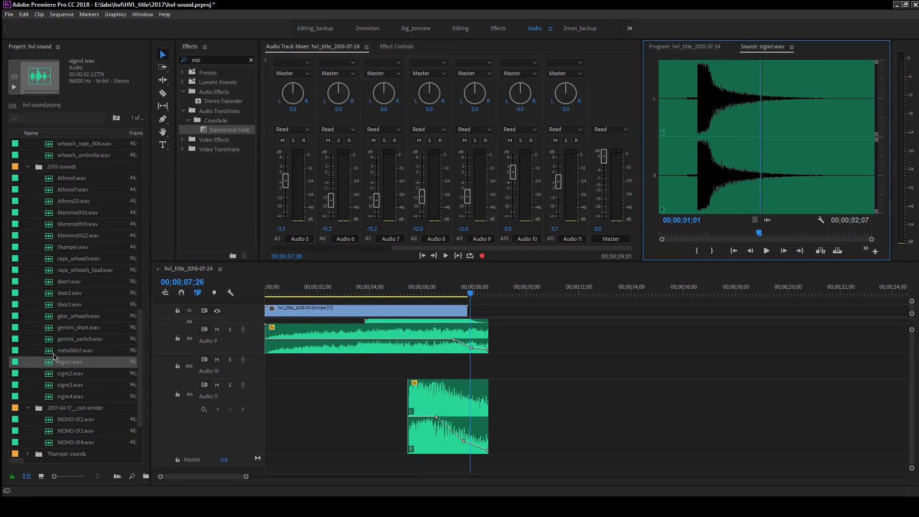
{"action": "double_click", "coordinate": [53, 353]}
{"action": "left_click", "coordinate": [672, 108]}
{"action": "key", "text": "space"}
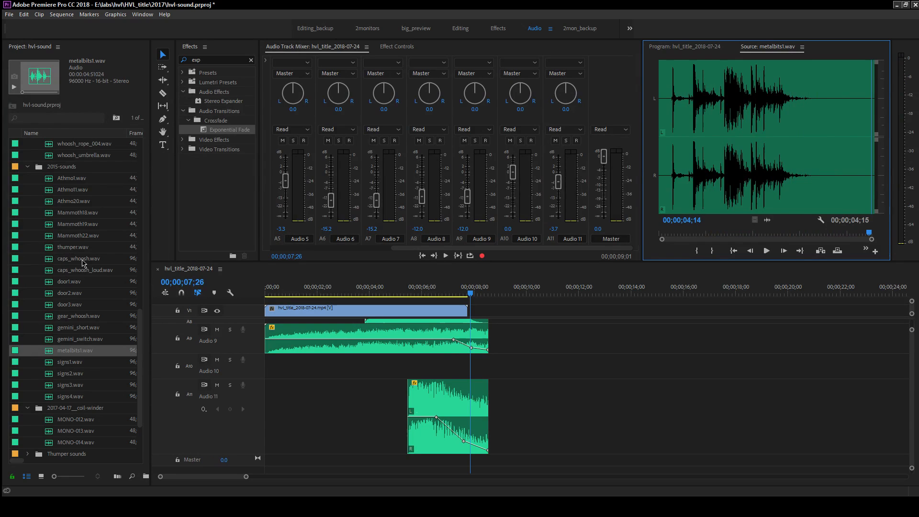
- Audition Athmo1.wav and Athmo11.wav from the 2015-sounds bin
{"action": "left_click", "coordinate": [74, 180]}
{"action": "left_click", "coordinate": [82, 177]}
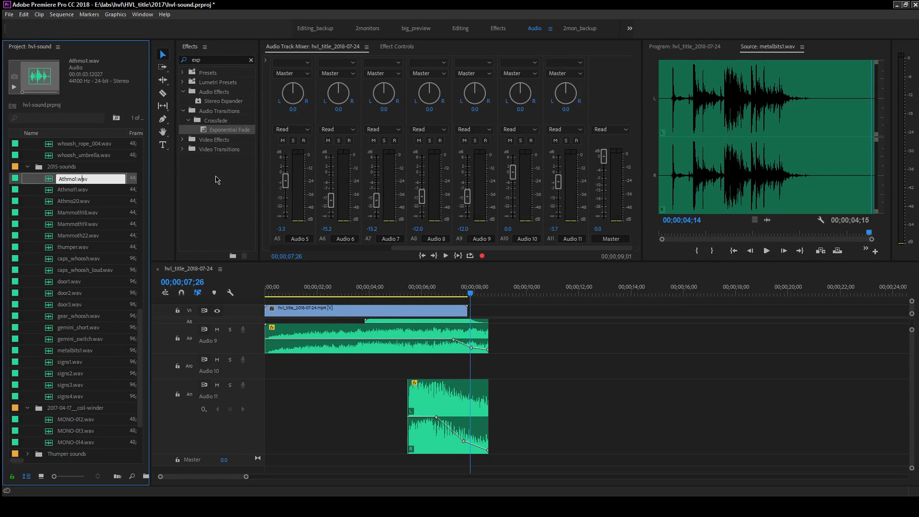
{"action": "double_click", "coordinate": [56, 181]}
{"action": "key", "text": "space"}
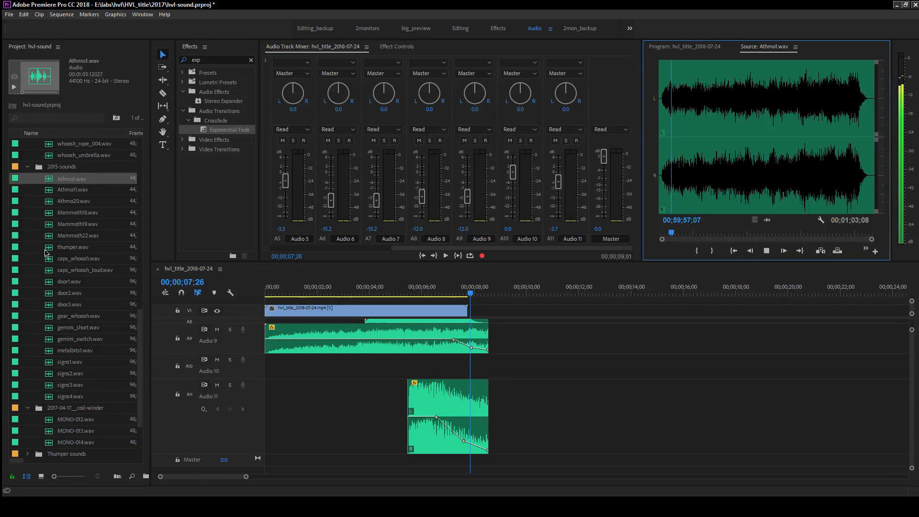
{"action": "key", "text": "space"}
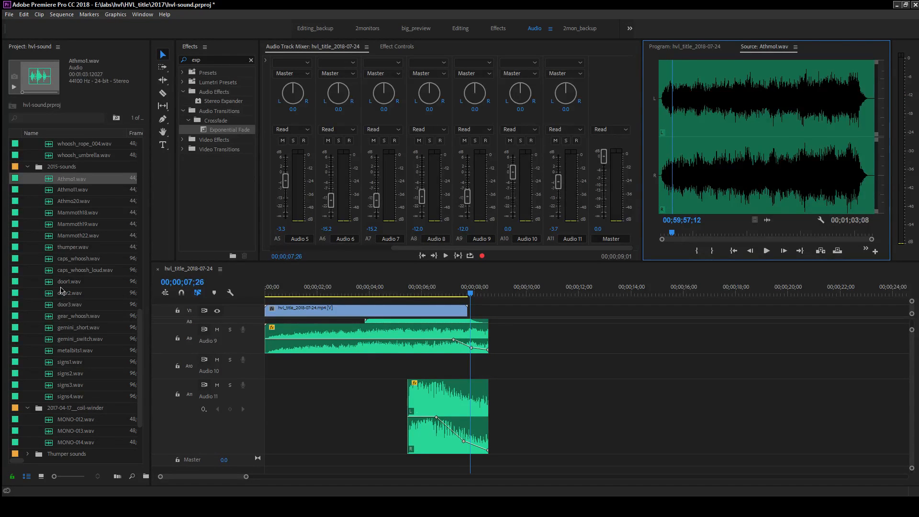
{"action": "double_click", "coordinate": [51, 191]}
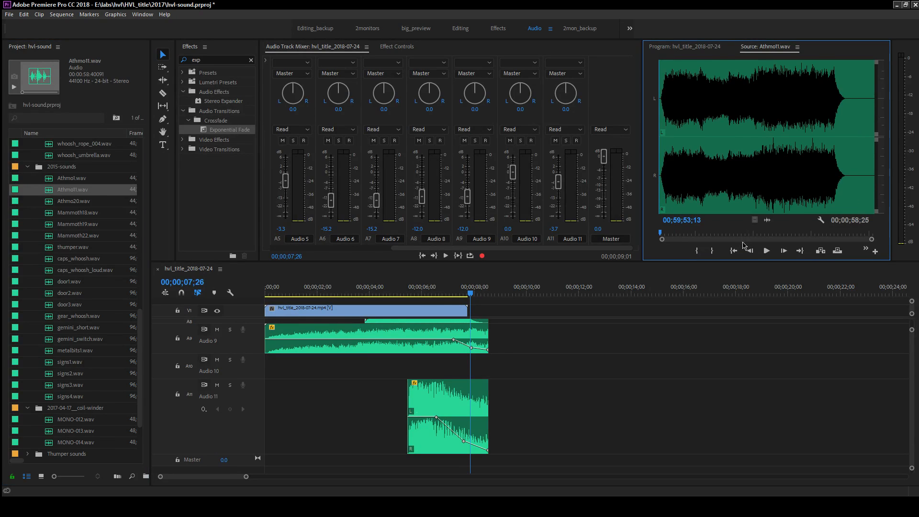
{"action": "key", "text": "space"}
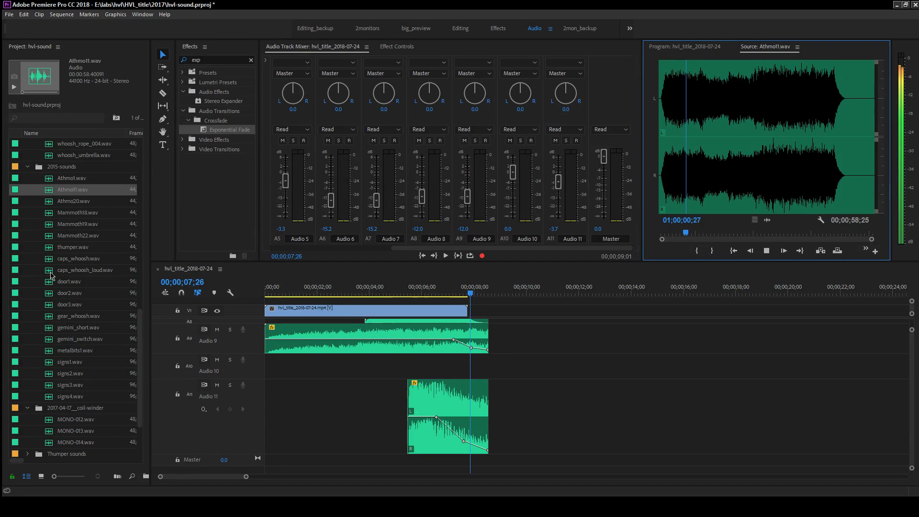
{"action": "key", "text": "space"}
- Collapse the 2015-sounds bin and audition squeak_of_doom.wav and spring_trigger.wav
{"action": "left_click", "coordinate": [27, 166]}
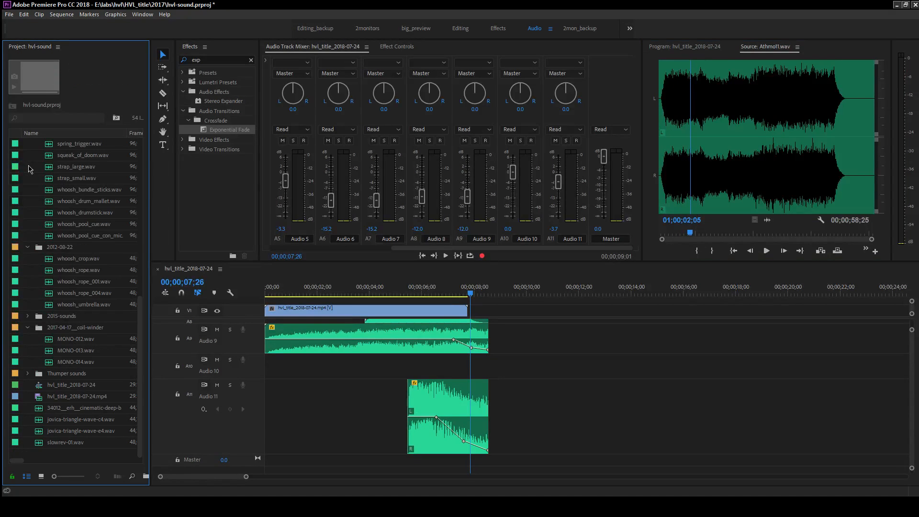
{"action": "scroll", "coordinate": [93, 225], "scroll_direction": "up", "scroll_amount": 3}
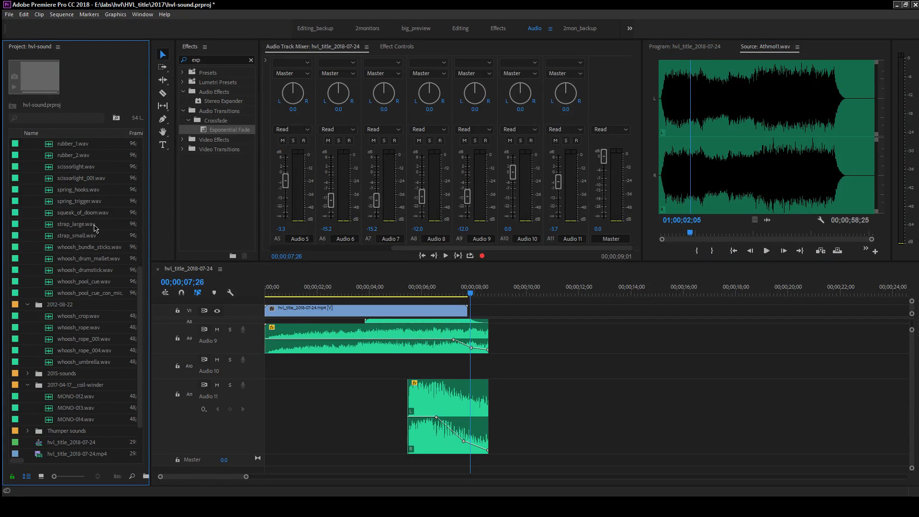
{"action": "double_click", "coordinate": [94, 216]}
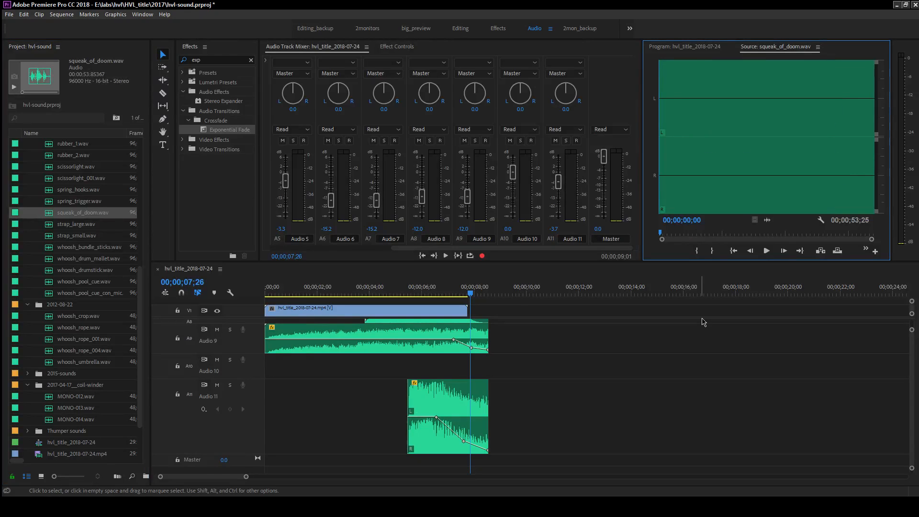
{"action": "key", "text": "space"}
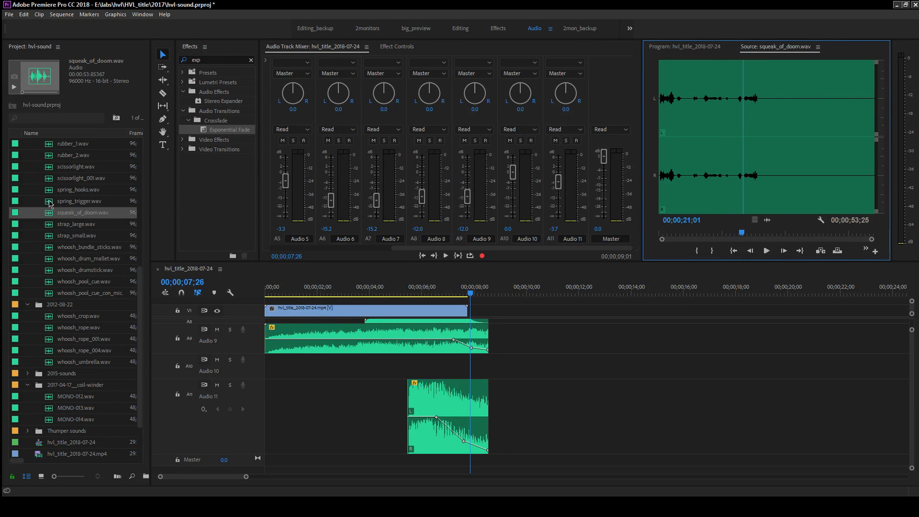
{"action": "double_click", "coordinate": [79, 201]}
{"action": "key", "text": "space"}
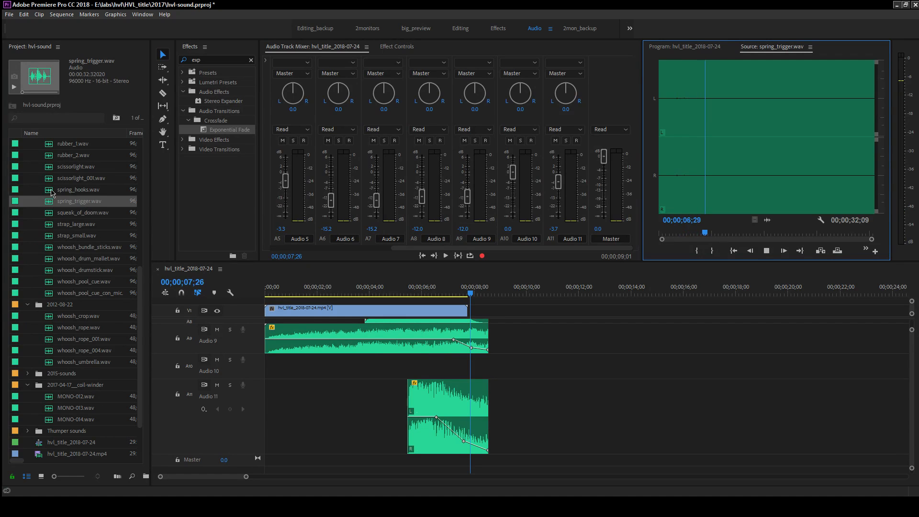
- Locate spring_trigger.wav on disk, open it in Audacity and amplify its quiet section from about 5.9 to 24.7 s
{"action": "right_click", "coordinate": [50, 207]}
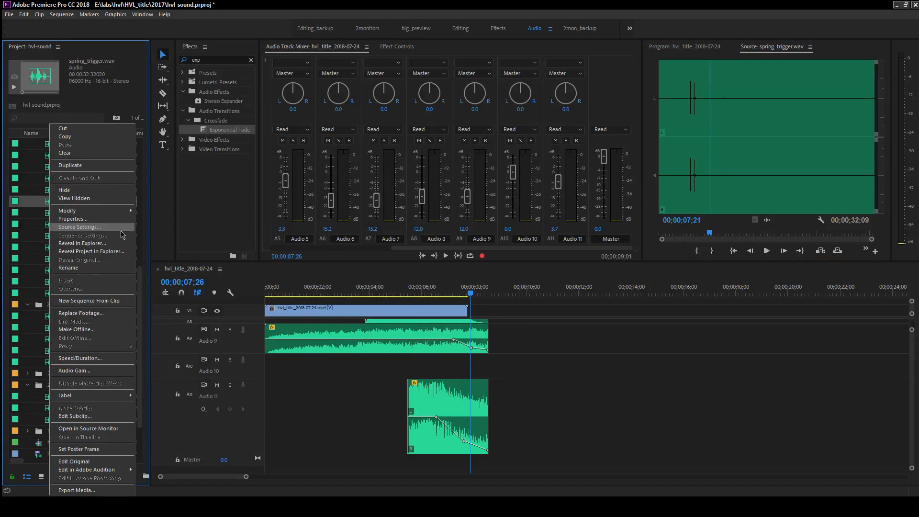
{"action": "left_click", "coordinate": [109, 247]}
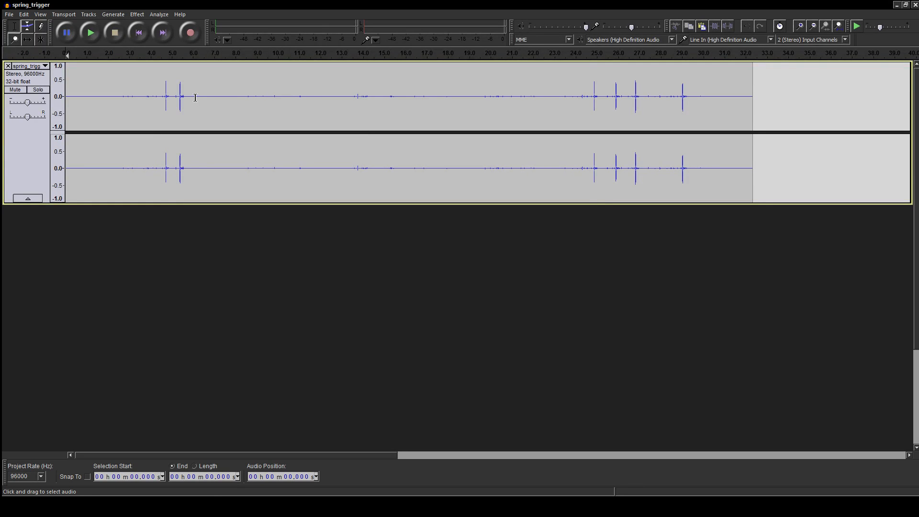
{"action": "left_click_drag", "start_coordinate": [191, 95], "coordinate": [590, 134]}
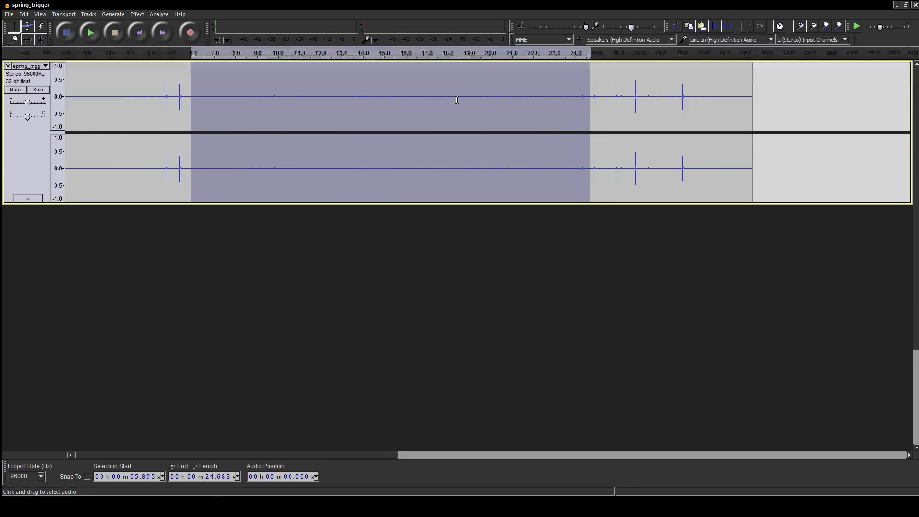
{"action": "left_click", "coordinate": [137, 14]}
{"action": "left_click", "coordinate": [146, 46]}
{"action": "left_click", "coordinate": [470, 289]}
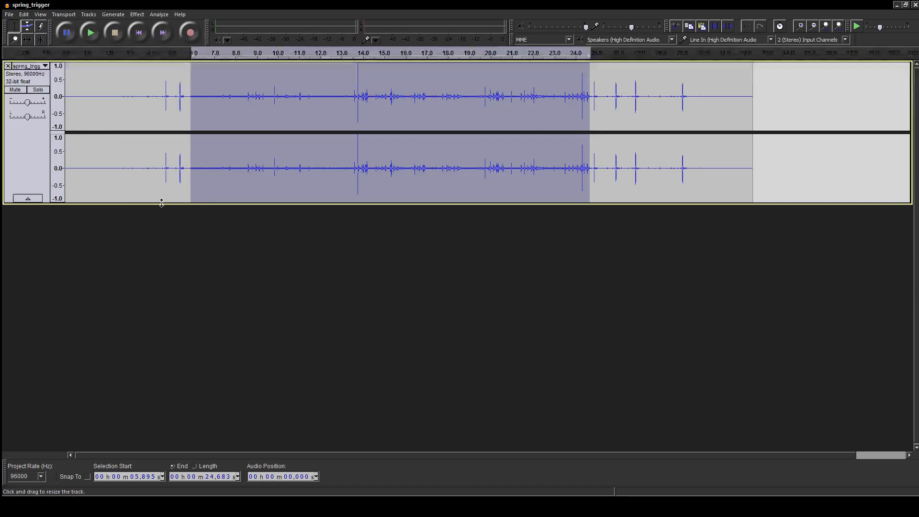
- Enlarge the track and audition the amplified spring sounds from about 8.6 s
{"action": "left_click_drag", "start_coordinate": [162, 204], "coordinate": [168, 346]}
{"action": "left_click", "coordinate": [15, 40]}
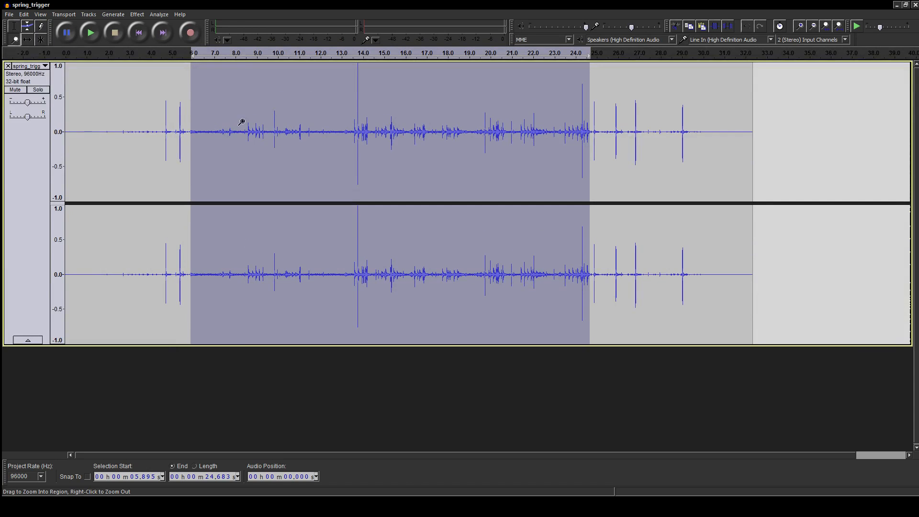
{"action": "left_click_drag", "start_coordinate": [236, 130], "coordinate": [351, 137]}
{"action": "left_click", "coordinate": [39, 42]}
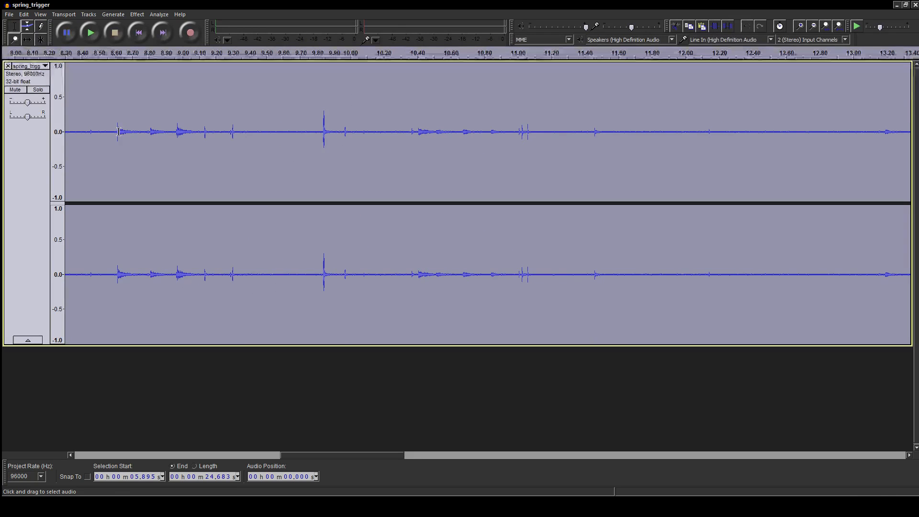
{"action": "left_click", "coordinate": [116, 215]}
{"action": "key", "text": "space"}
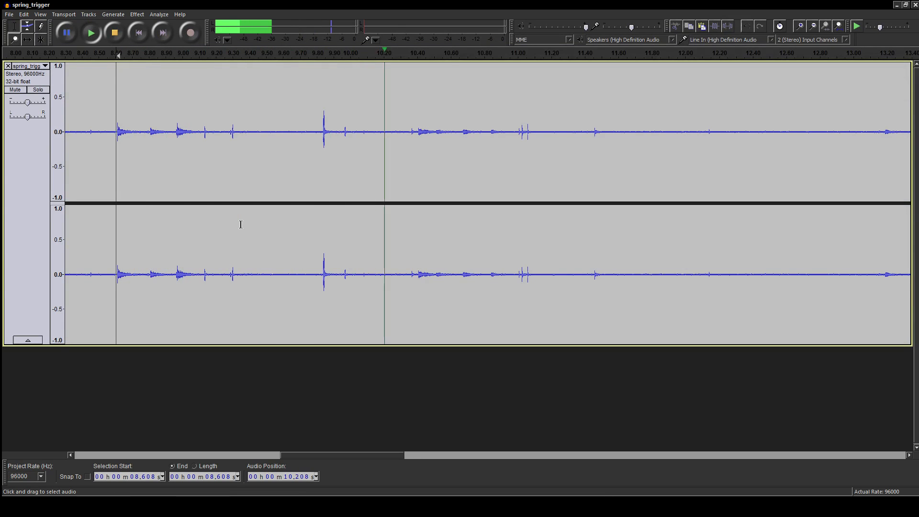
{"action": "key", "text": "space"}
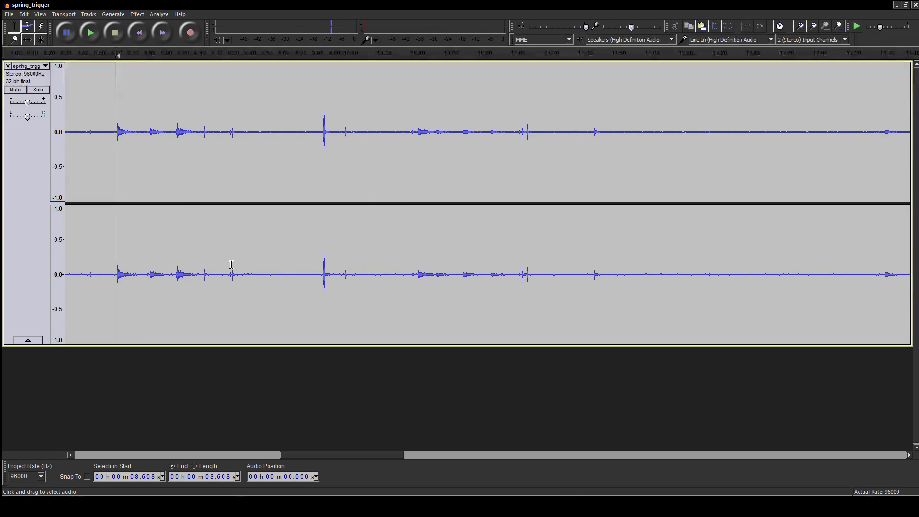
{"action": "key", "text": "space"}
{"action": "key", "text": "space"}
{"action": "key", "text": "space"}
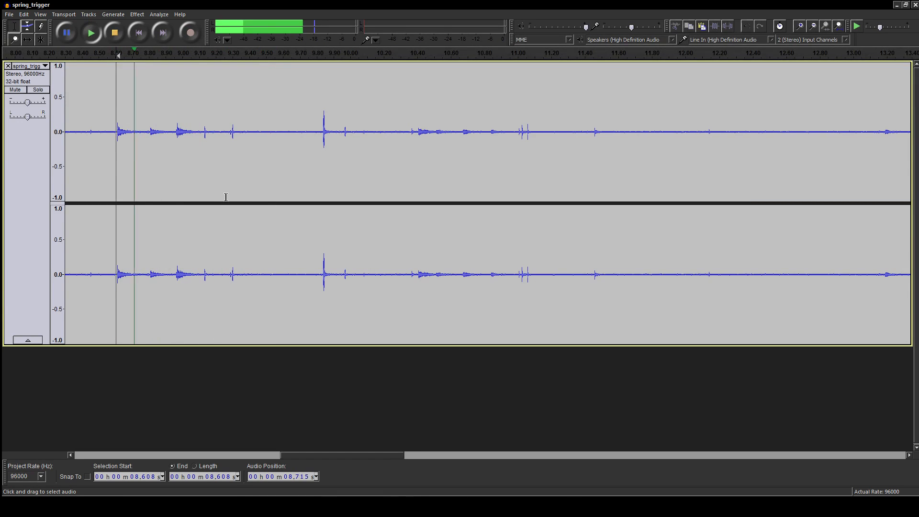
{"action": "key", "text": "space"}
- Exit Audacity without saving the spring_trigger changes and return to Premiere Pro
{"action": "left_click", "coordinate": [9, 18]}
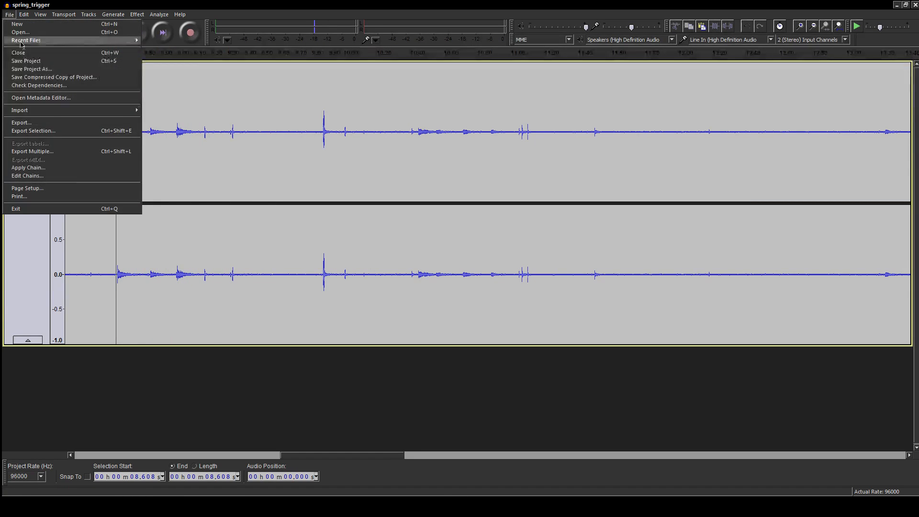
{"action": "left_click", "coordinate": [64, 208]}
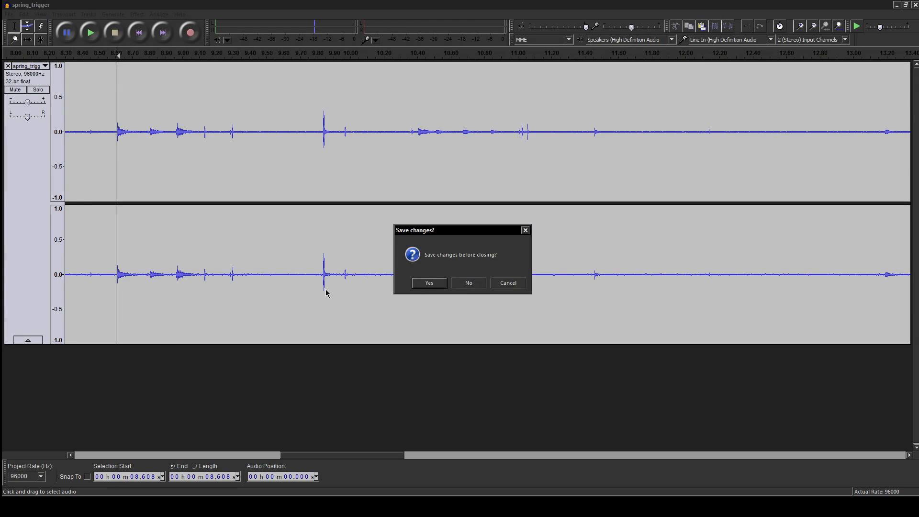
{"action": "left_click", "coordinate": [471, 286]}
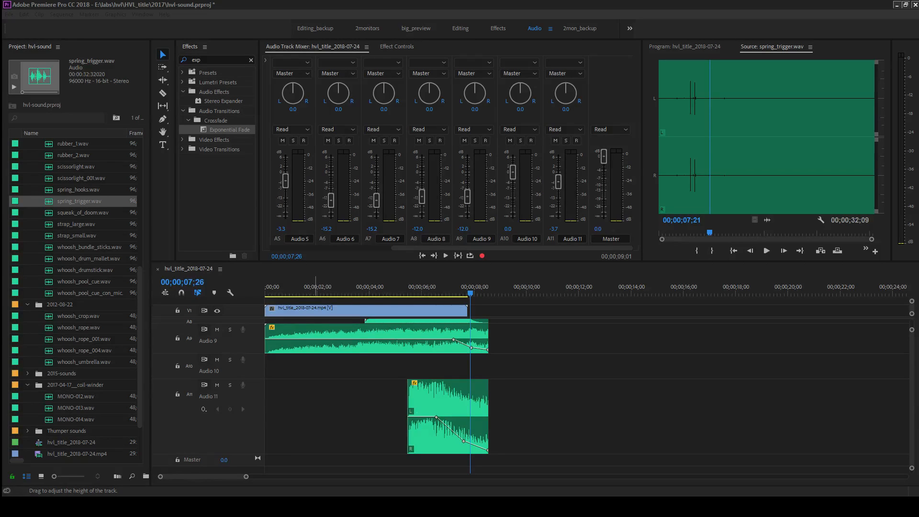
{"action": "left_click", "coordinate": [222, 5]}
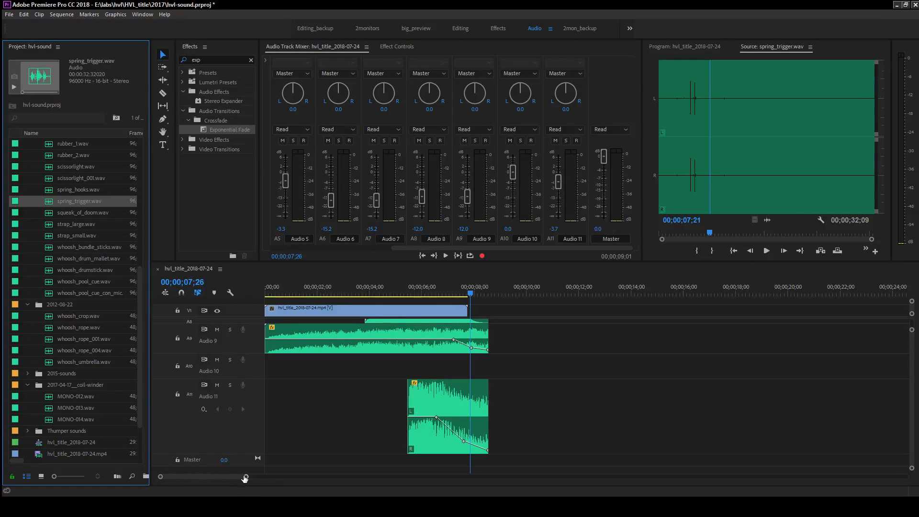
- Play the complete hvl_title_2018-07-24 sequence from its start with the upper audio tracks in view
{"action": "left_click_drag", "start_coordinate": [244, 478], "coordinate": [313, 476]}
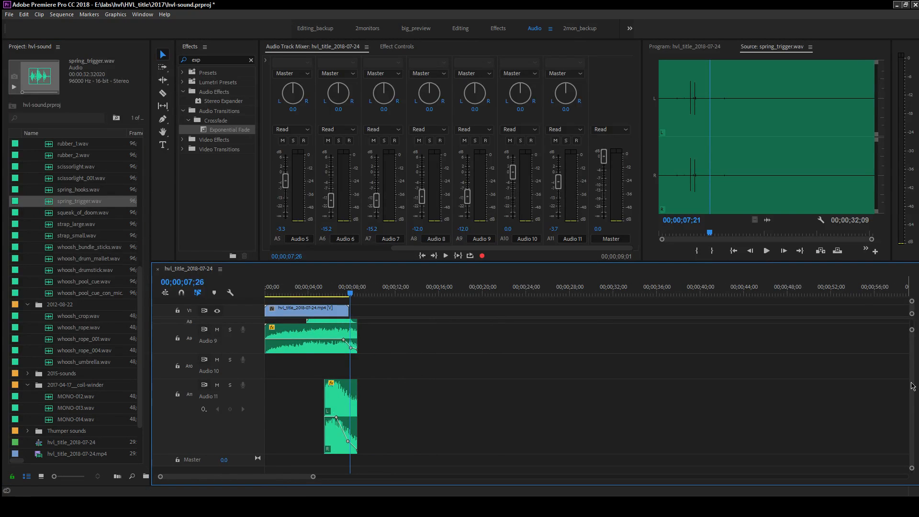
{"action": "scroll", "coordinate": [387, 322], "scroll_direction": "up", "scroll_amount": 5}
{"action": "left_click_drag", "start_coordinate": [298, 290], "coordinate": [281, 290]}
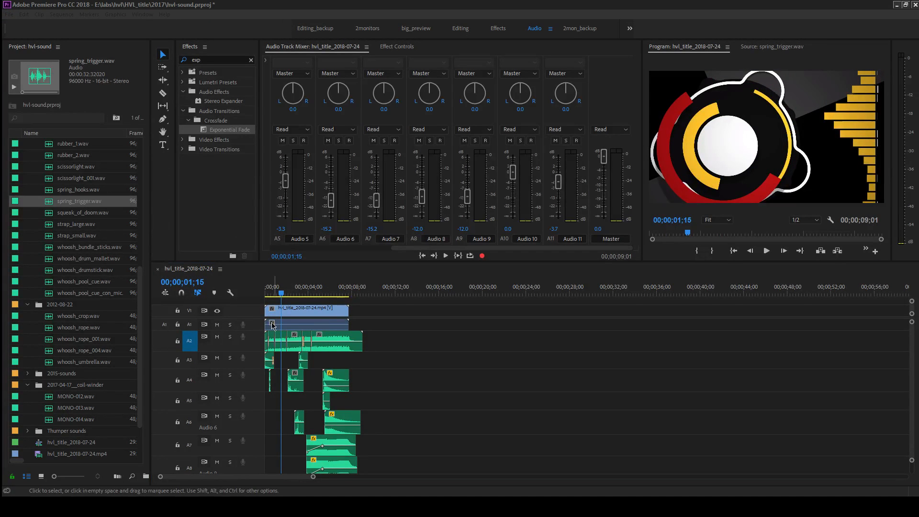
{"action": "left_click", "coordinate": [468, 334]}
{"action": "key", "text": "Home"}
{"action": "key", "text": "space"}
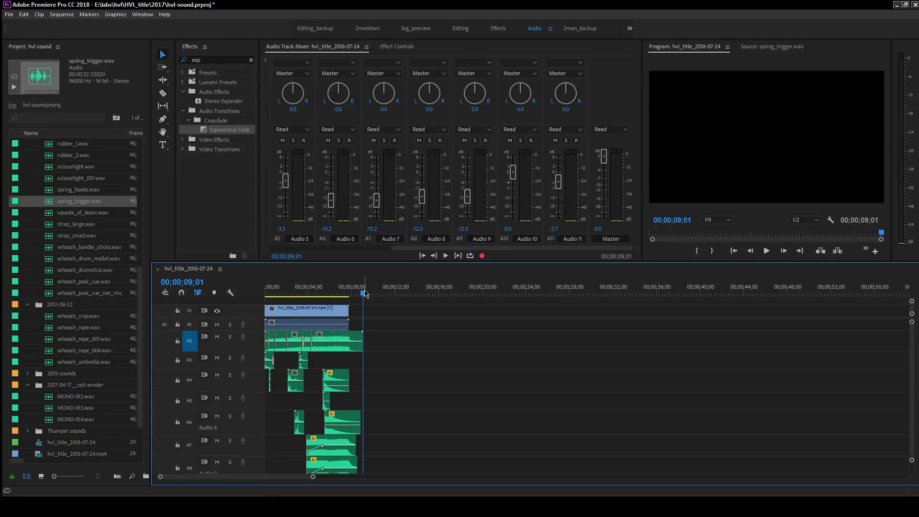
- Reduce the heights of the audio tracks, including Audio 9, so the layers from A1 to A10 fit in view
{"action": "left_click_drag", "start_coordinate": [365, 294], "coordinate": [340, 296]}
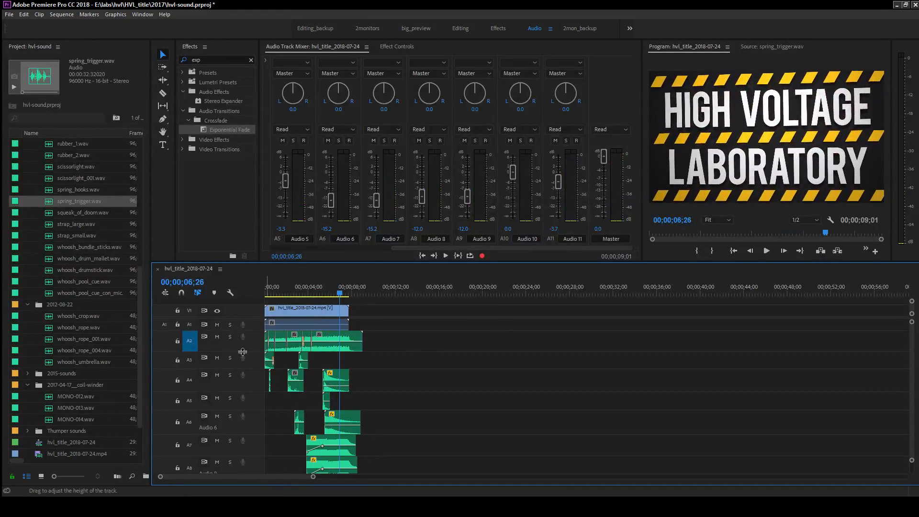
{"action": "left_click_drag", "start_coordinate": [247, 350], "coordinate": [257, 407]}
{"action": "left_click_drag", "start_coordinate": [256, 407], "coordinate": [256, 431]}
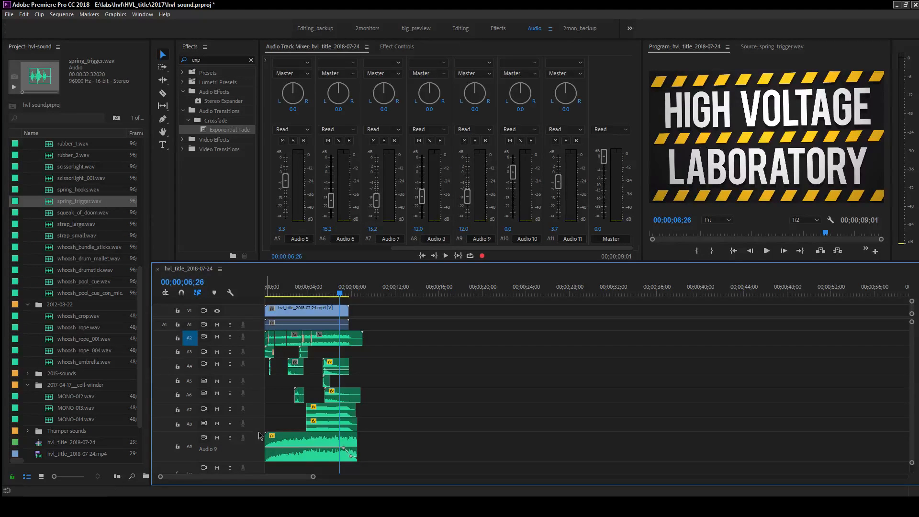
{"action": "left_click_drag", "start_coordinate": [255, 463], "coordinate": [257, 448]}
- Play the whole title sequence from the start, then review the shots between about 00;00;01;14 and just past 00;00;04;00
{"action": "left_click_drag", "start_coordinate": [304, 287], "coordinate": [265, 287]}
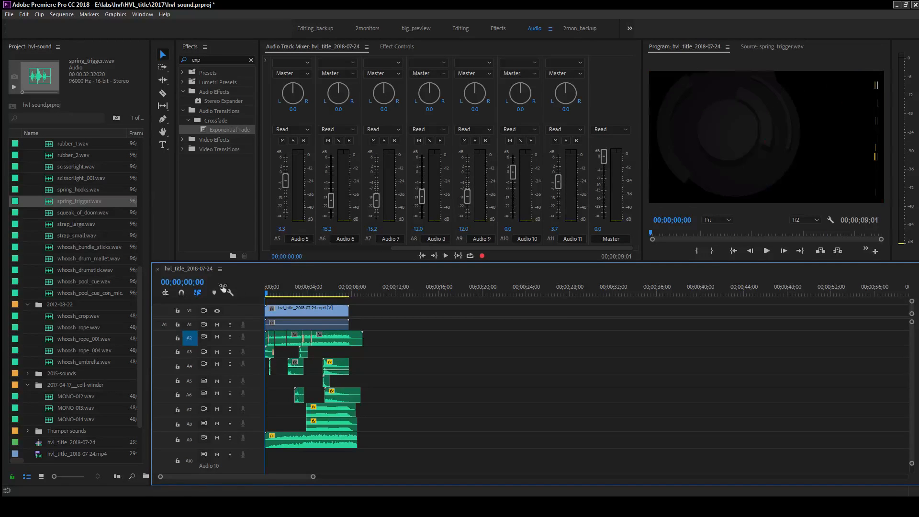
{"action": "key", "text": "space"}
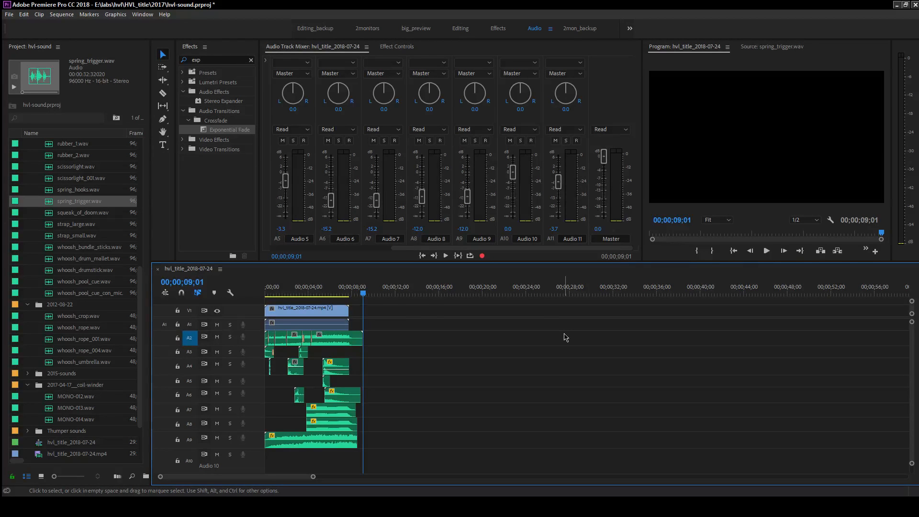
{"action": "left_click", "coordinate": [281, 290]}
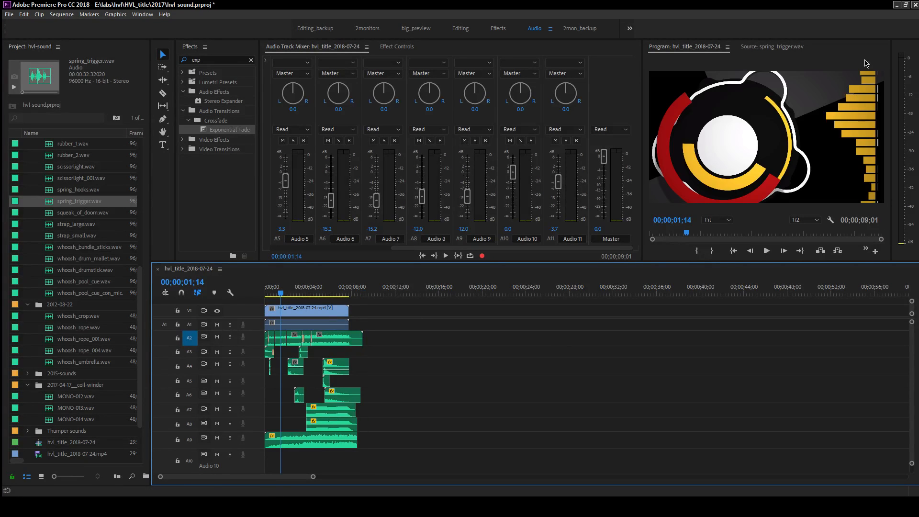
{"action": "left_click_drag", "start_coordinate": [281, 292], "coordinate": [307, 300]}
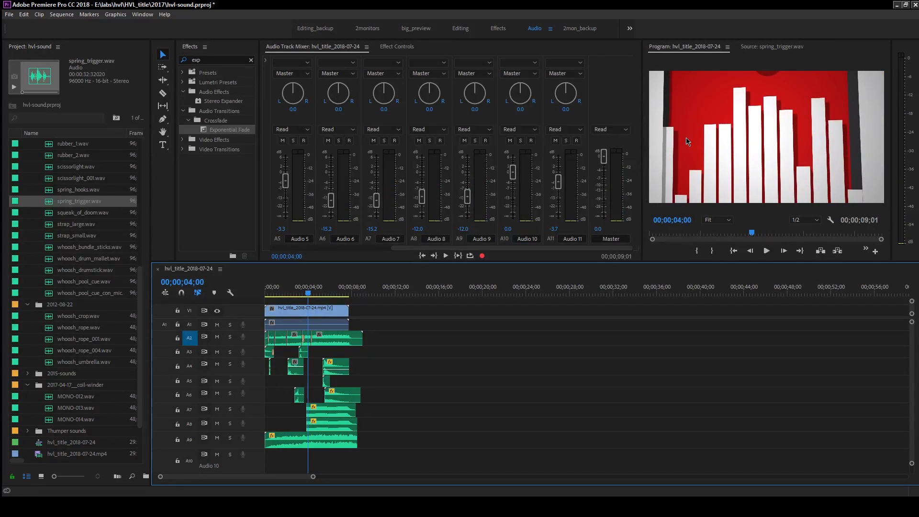
{"action": "left_click", "coordinate": [314, 294]}
{"action": "mouse_move", "coordinate": [315, 293]}
{"action": "left_mouse_down"}
{"action": "mouse_move", "coordinate": [281, 296]}
{"action": "mouse_move", "coordinate": [317, 293]}
{"action": "left_mouse_up"}
- Return the playhead to the sequence start and switch to the Patreon stream title card in Windows Photo Viewer
{"action": "key", "text": "Home"}
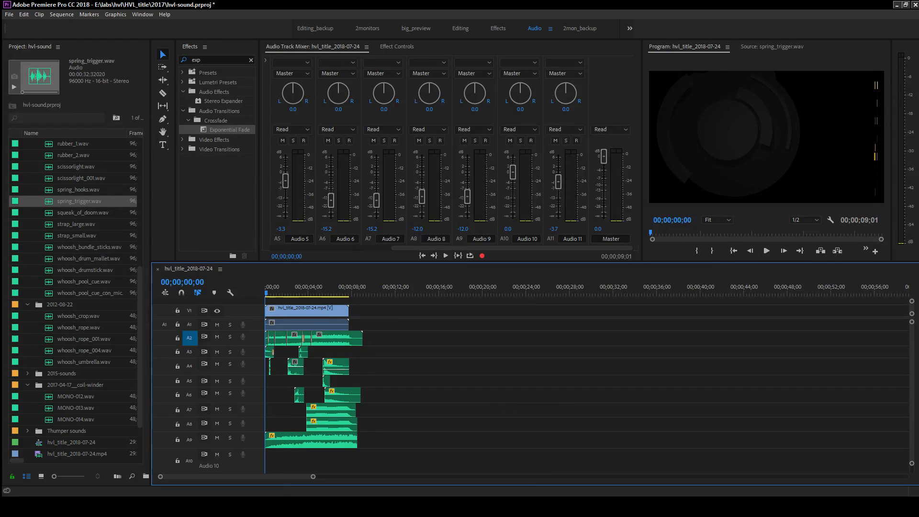
{"action": "left_click", "coordinate": [532, 506]}
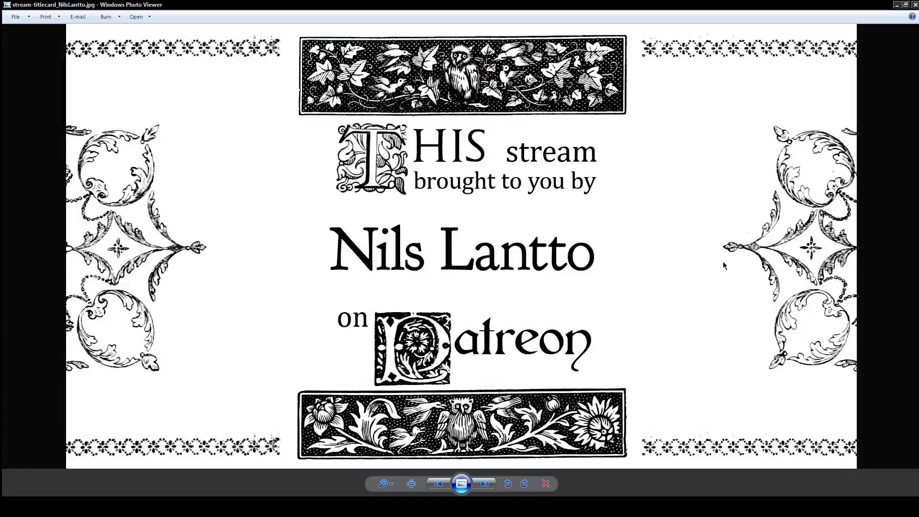